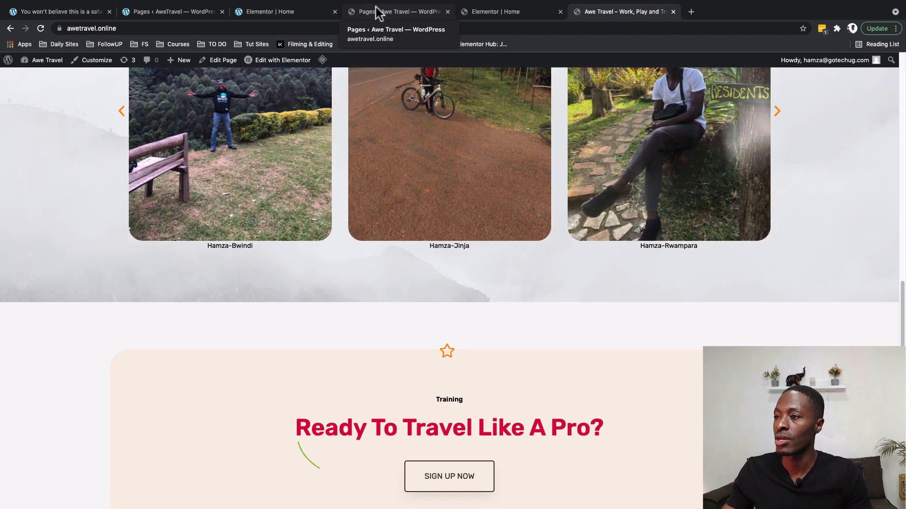
# Start a new post from the site's Posts list.
pyautogui.click(376, 7)
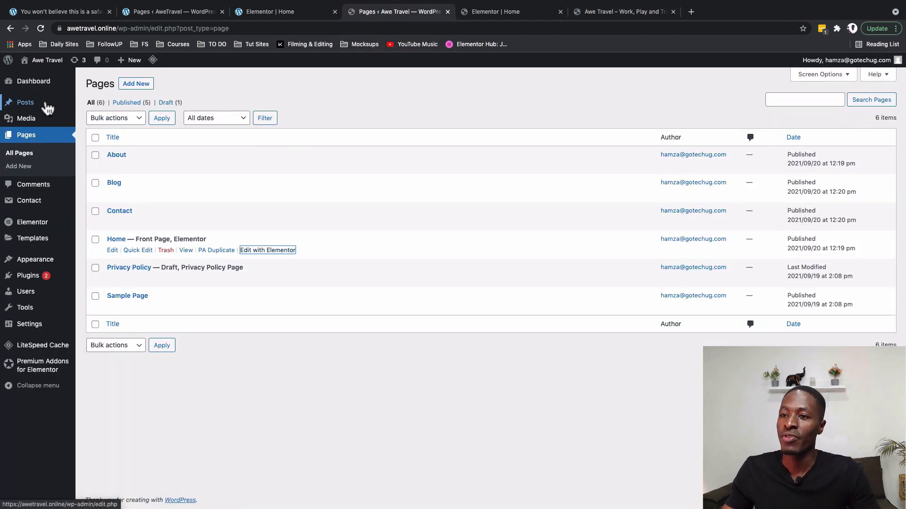
pyautogui.moveTo(47, 107)
pyautogui.click(100, 105)
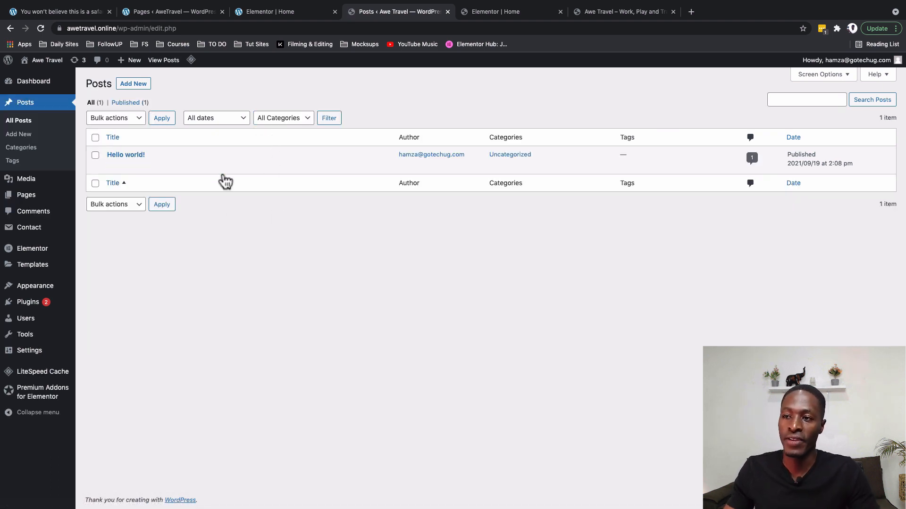
pyautogui.click(142, 89)
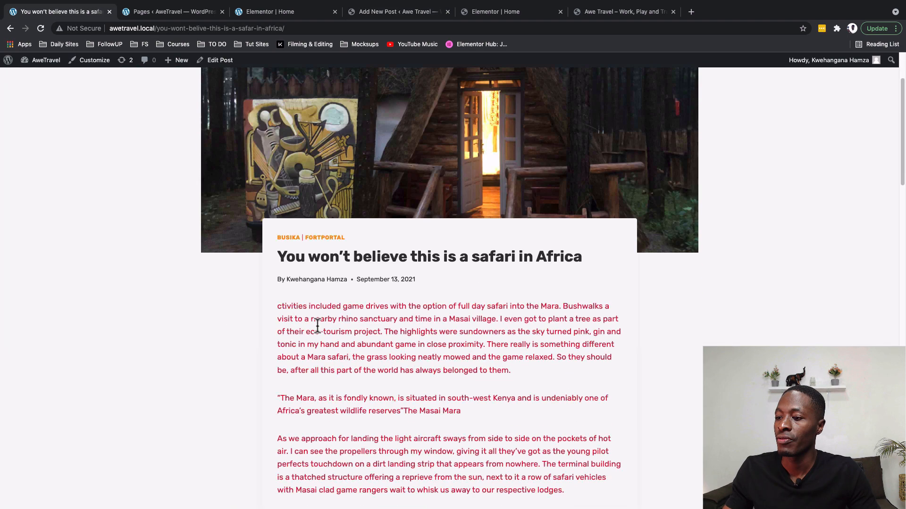
# Copy the safari post's title and paste it as the new post's title.
pyautogui.scroll(-10, 318, 325)
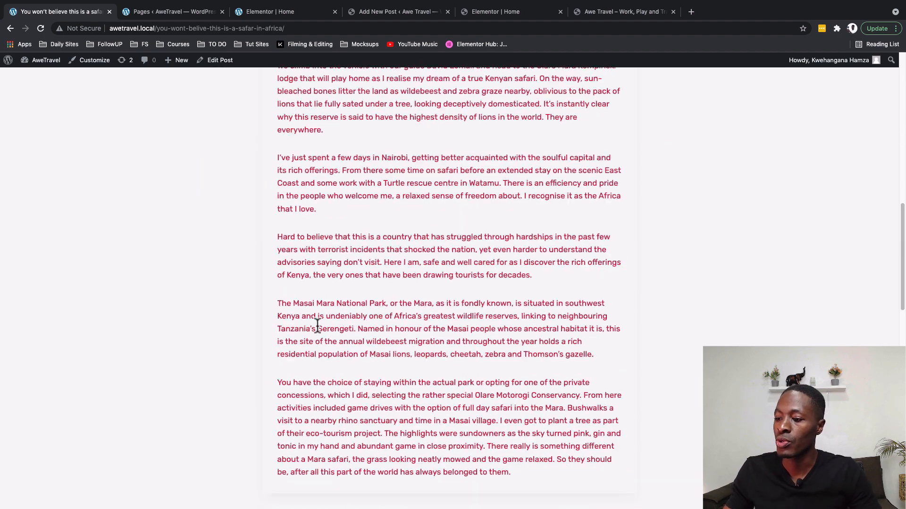
pyautogui.scroll(10, 318, 325)
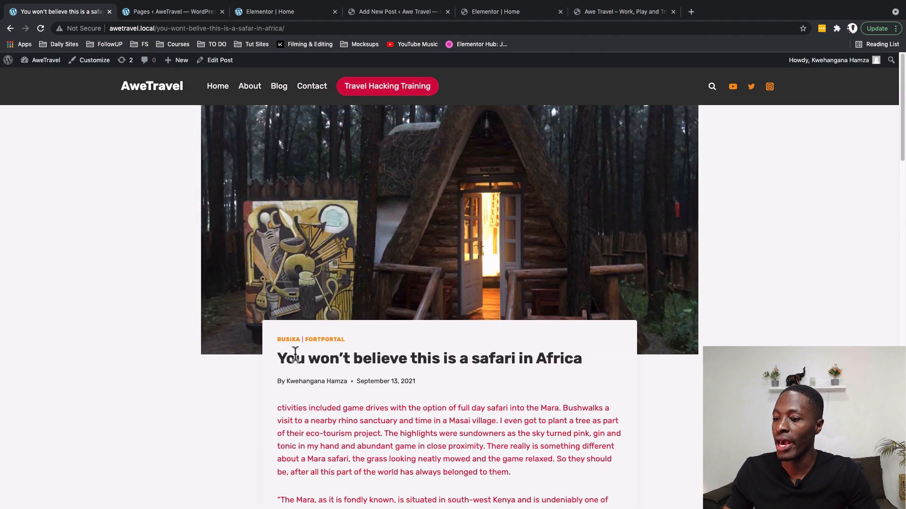
pyautogui.tripleClick(293, 358)
pyautogui.press('super+c')
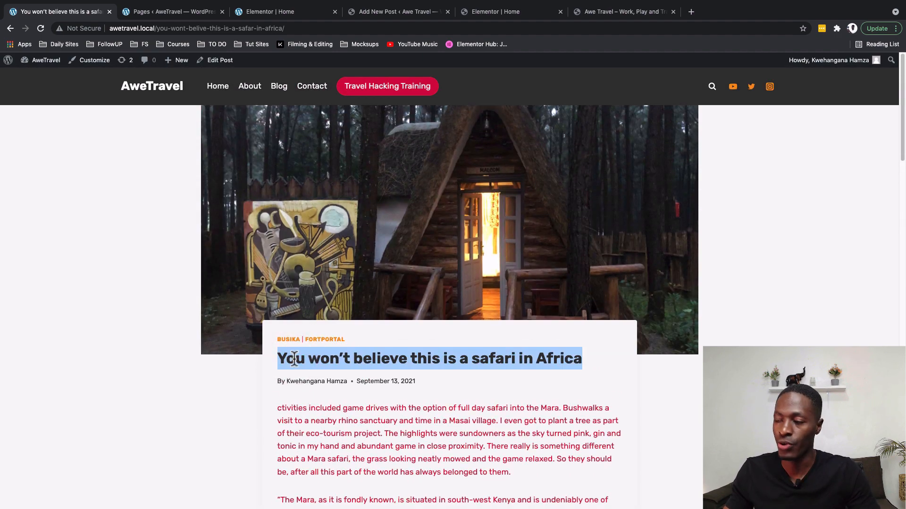
pyautogui.click(477, 13)
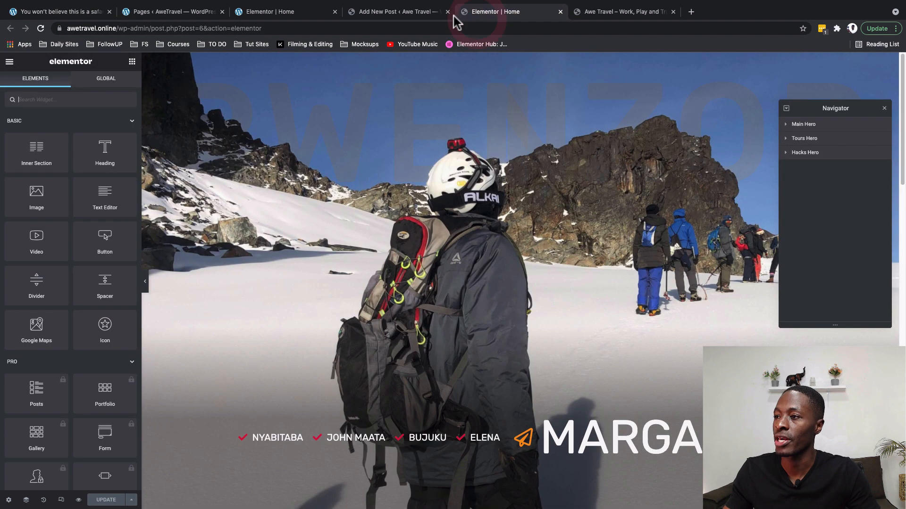
pyautogui.click(401, 12)
pyautogui.click(254, 125)
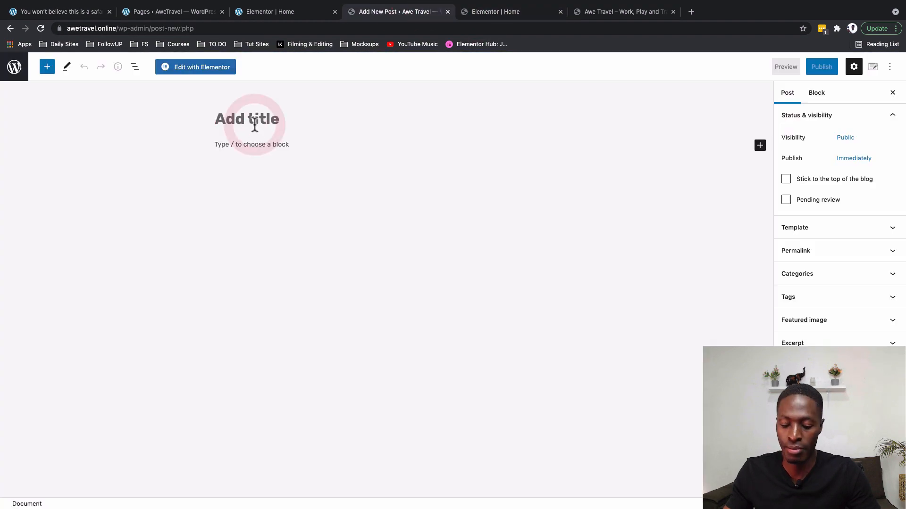
pyautogui.press('super+v')
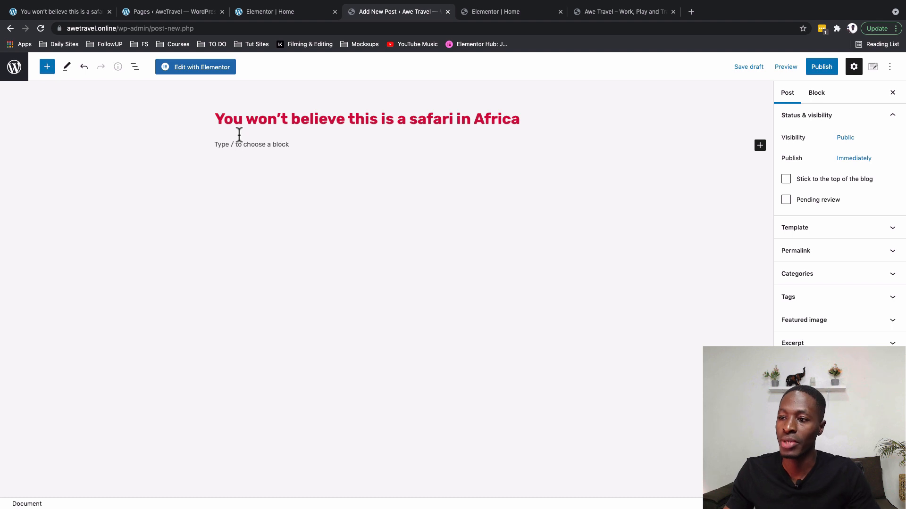
# Copy the body paragraphs from the live safari post and paste them into the new post.
pyautogui.click(231, 146)
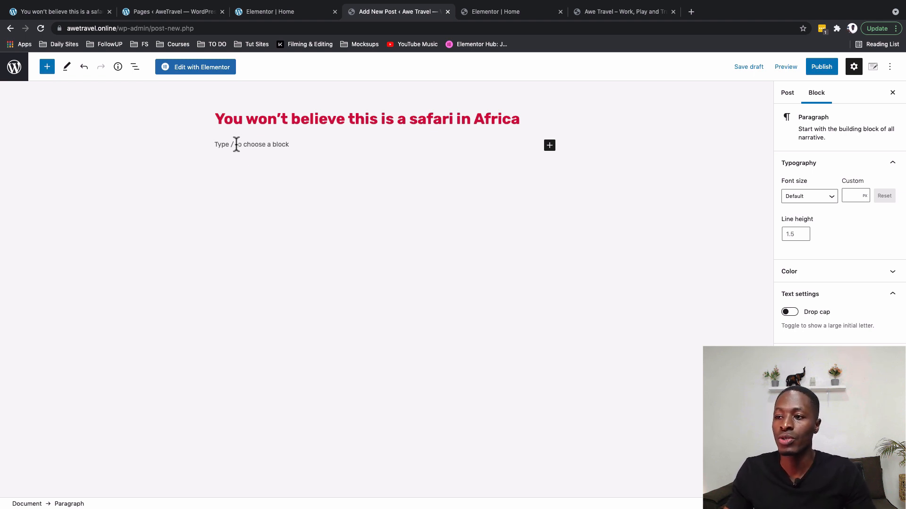
pyautogui.write('The')
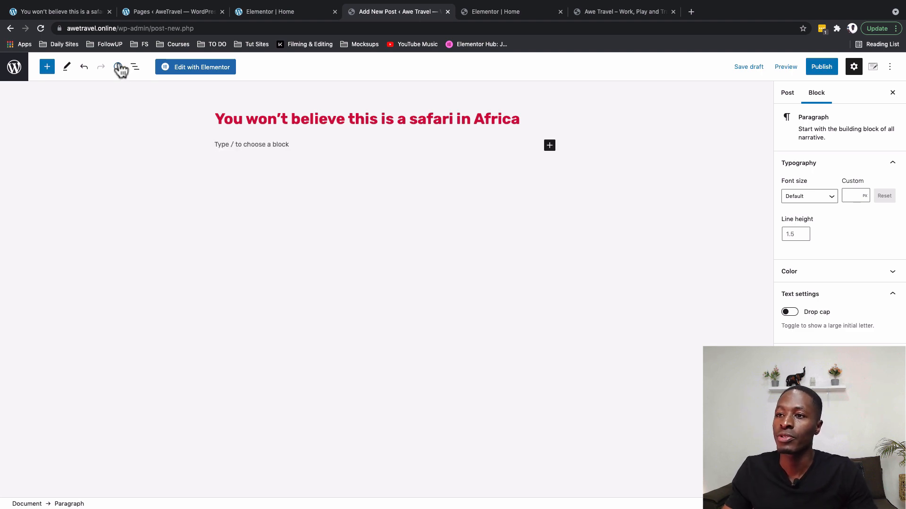
pyautogui.click(68, 11)
pyautogui.scroll(-5, 266, 310)
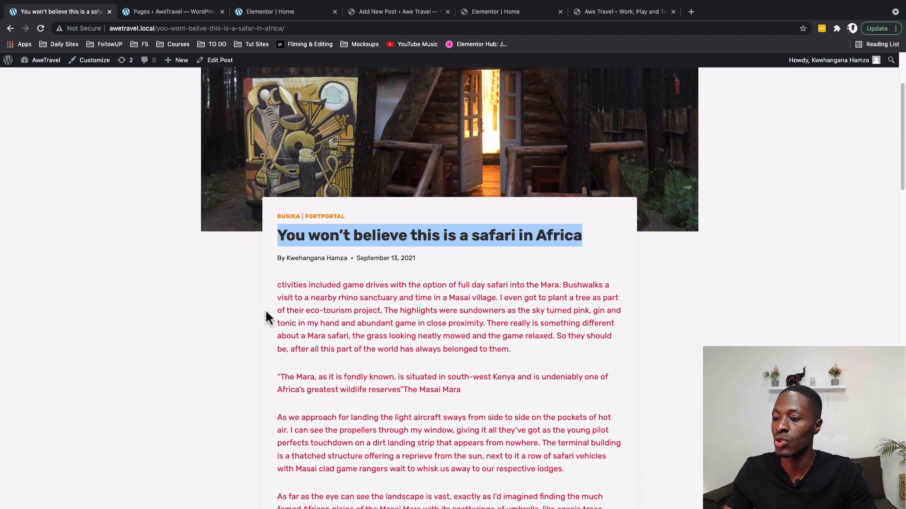
pyautogui.moveTo(277, 186); pyautogui.dragTo(542, 256)
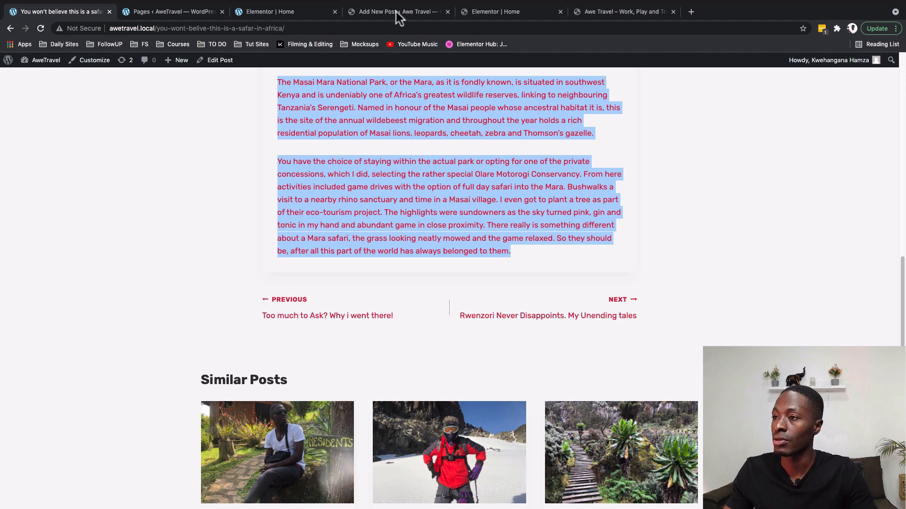
pyautogui.click(426, 16)
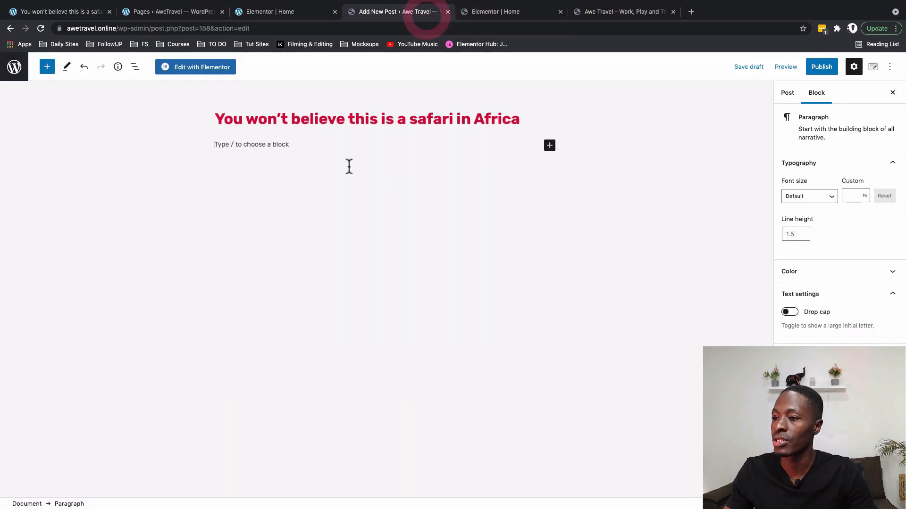
pyautogui.click(332, 146)
pyautogui.hotkey('ctrl', 'v')
pyautogui.scroll(4, 242, 162)
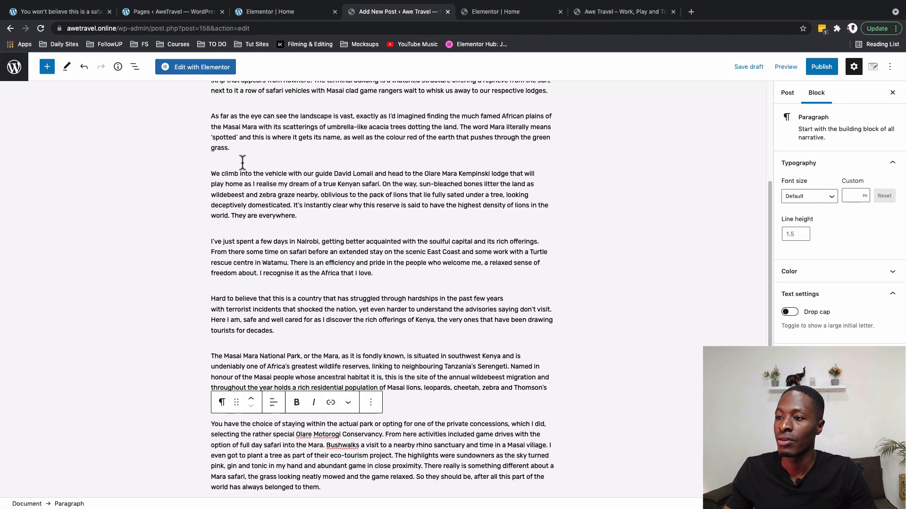
pyautogui.scroll(5, 242, 161)
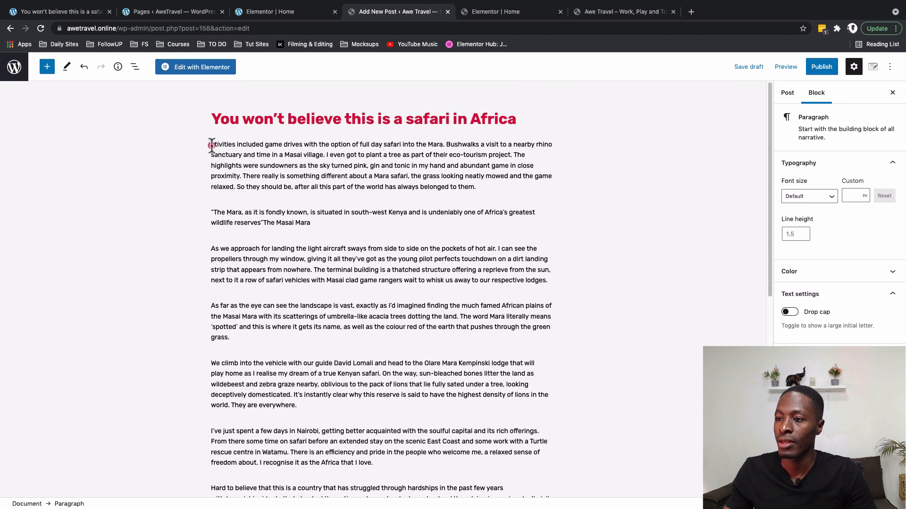
# Fix 'Activities' and insert the Hamza-Jinja.jpg photo from the Media Library after the quote.
pyautogui.click(212, 146)
pyautogui.write('A')
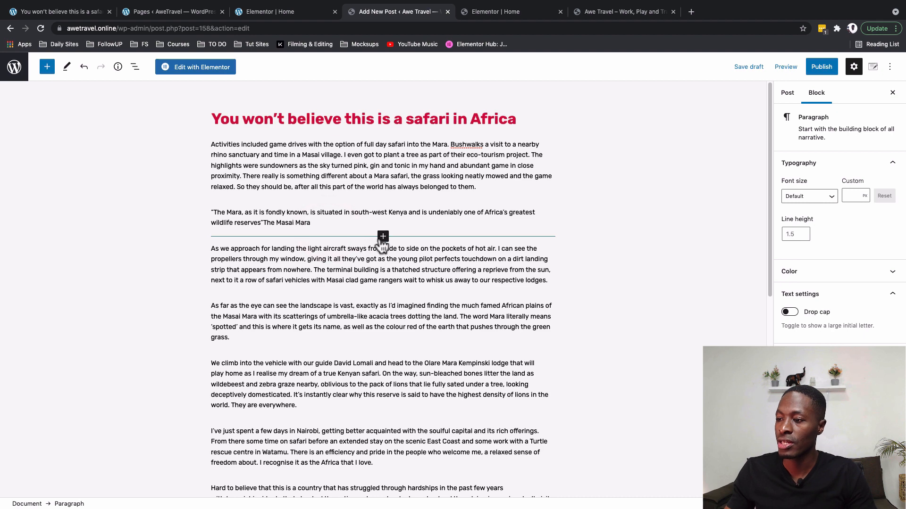
pyautogui.click(382, 238)
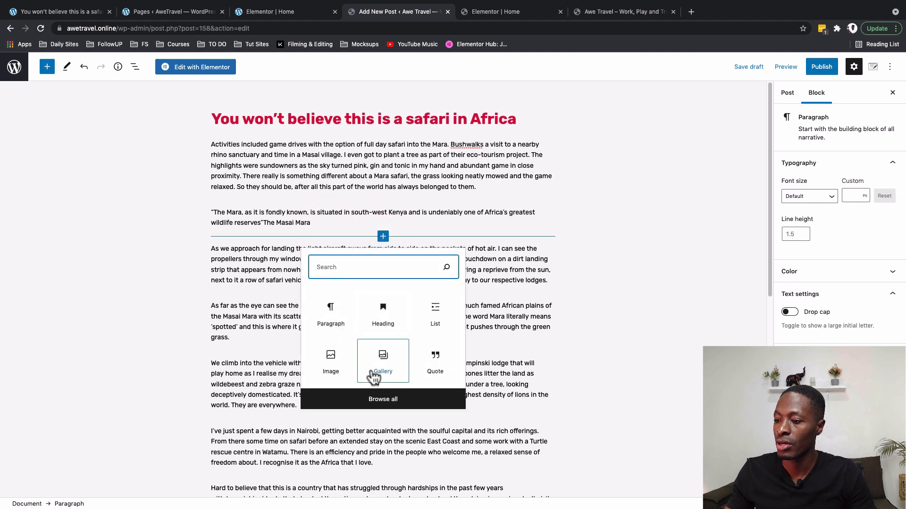
pyautogui.click(335, 361)
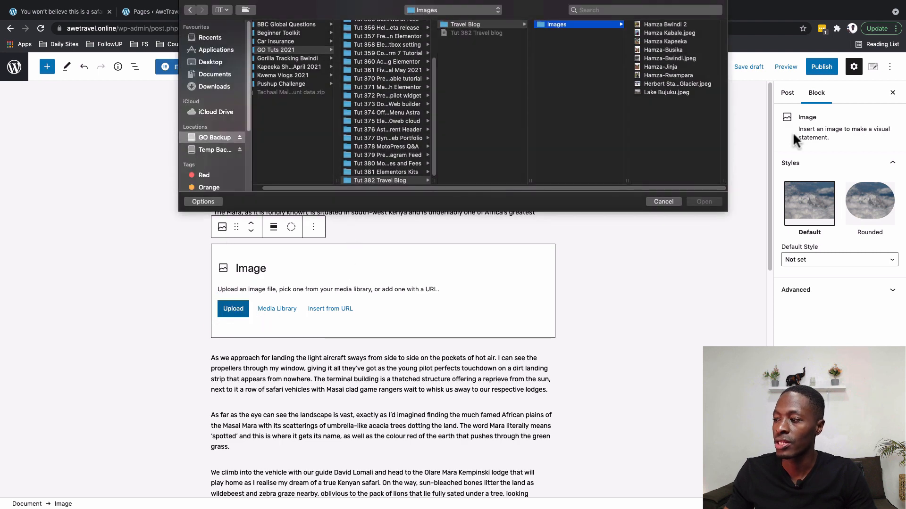
pyautogui.click(662, 200)
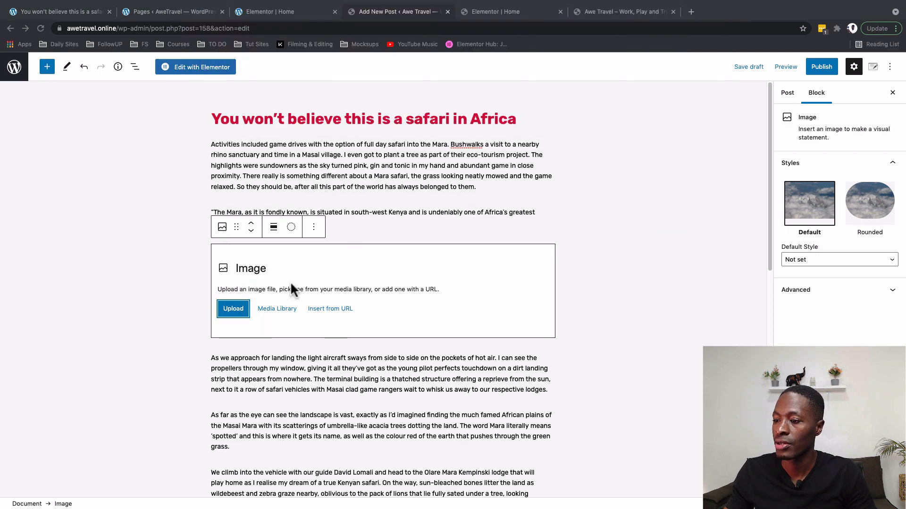
pyautogui.click(273, 311)
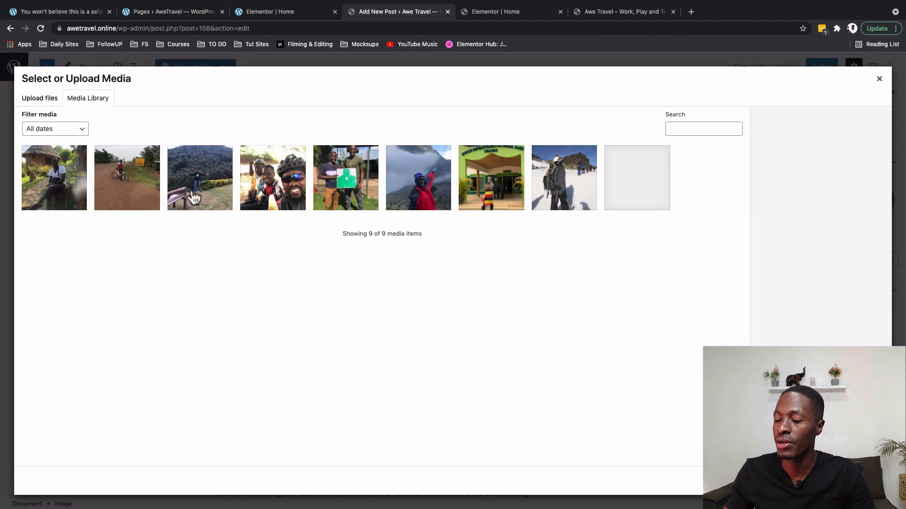
pyautogui.click(126, 184)
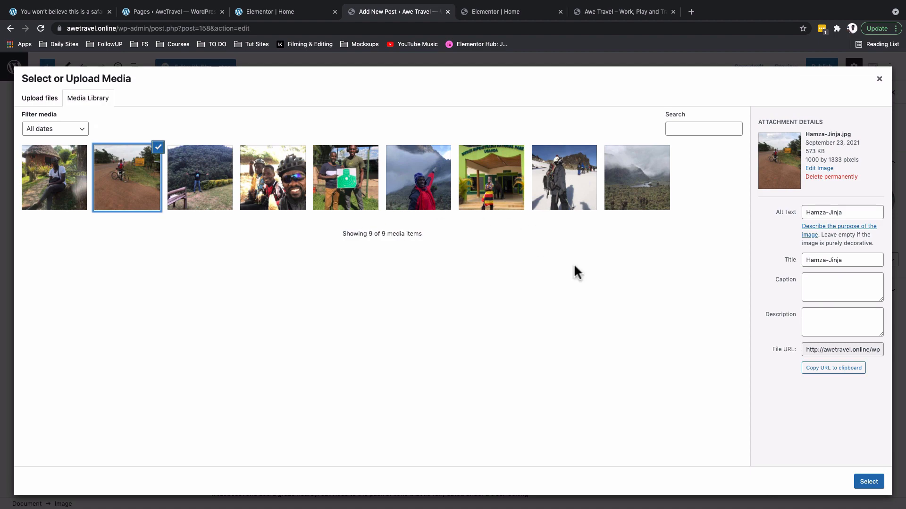
pyautogui.click(868, 481)
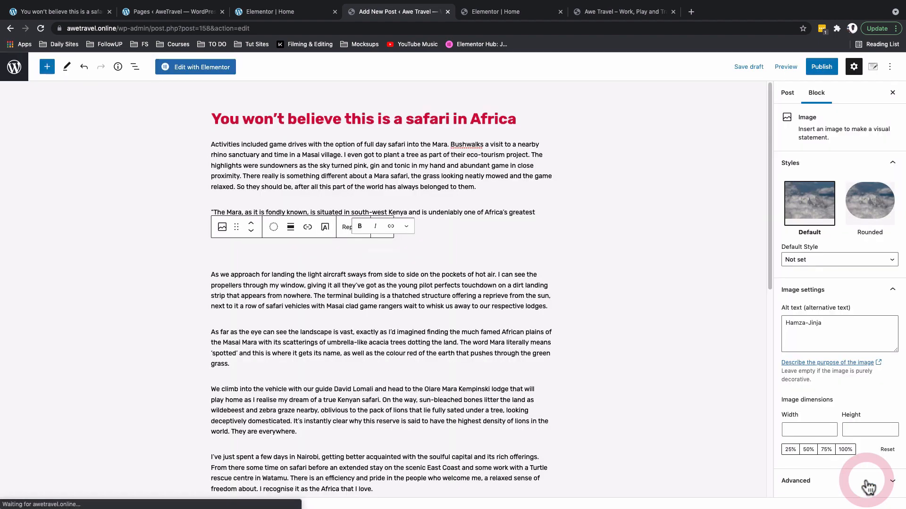
pyautogui.scroll(-4, 607, 409)
pyautogui.scroll(-6, 608, 409)
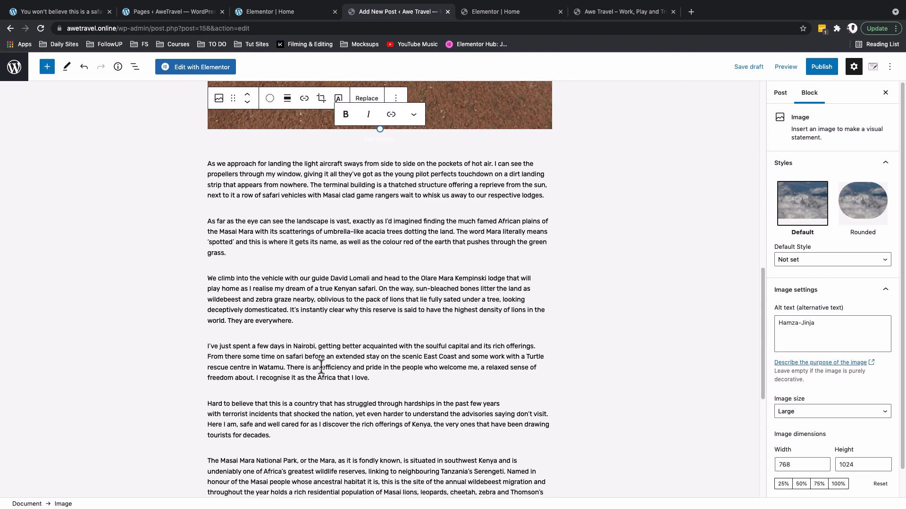
# Link the word 'highlights' to kwematravel.com.
pyautogui.click(330, 367)
pyautogui.scroll(-5, 335, 368)
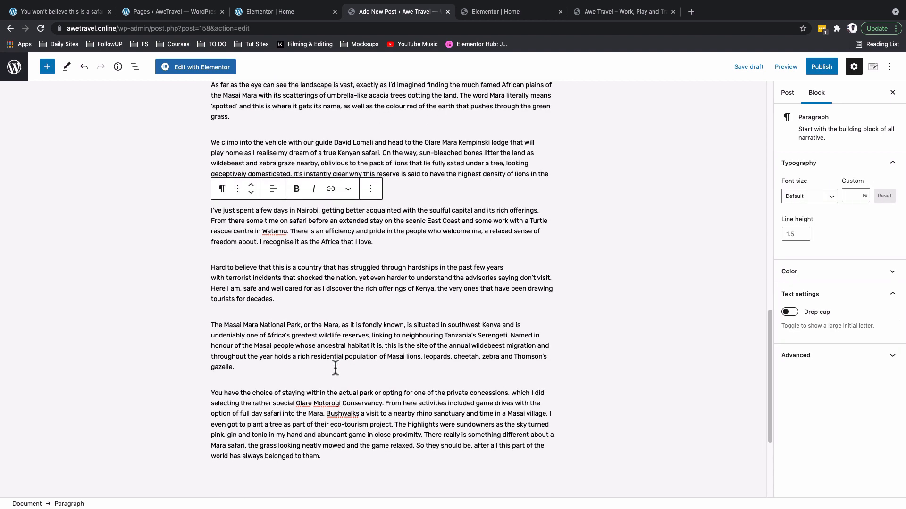
pyautogui.scroll(-4, 335, 368)
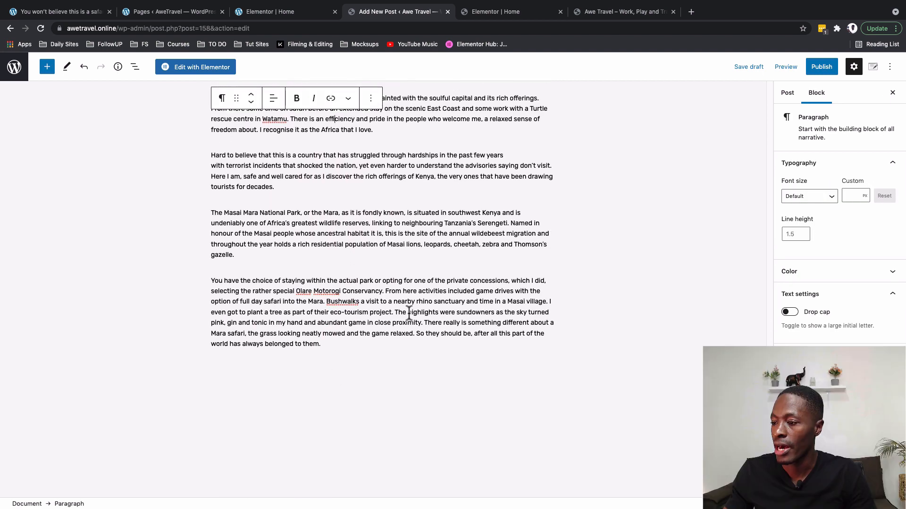
pyautogui.moveTo(407, 312); pyautogui.dragTo(434, 313)
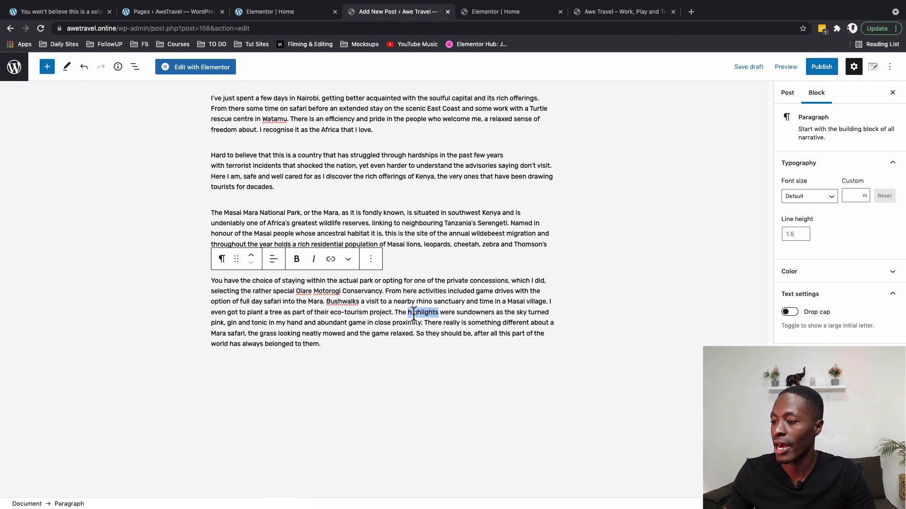
pyautogui.click(330, 260)
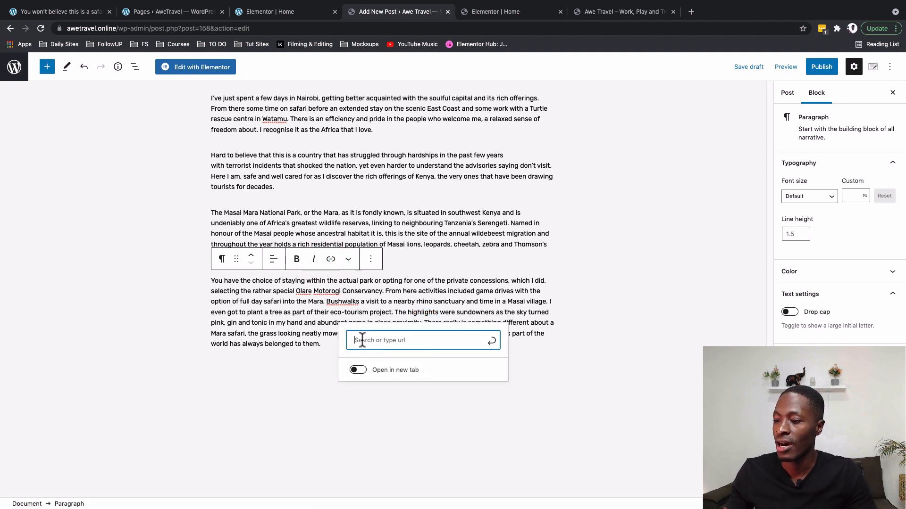
pyautogui.write('ad')
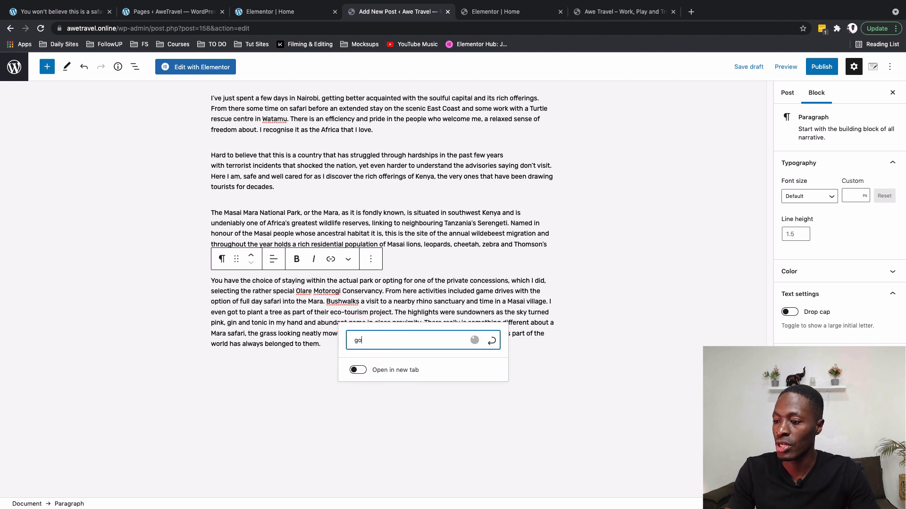
pyautogui.press('BackSpace')
pyautogui.press('BackSpace')
pyautogui.write('tra')
pyautogui.press('BackSpace')
pyautogui.press('BackSpace')
pyautogui.press('BackSpace')
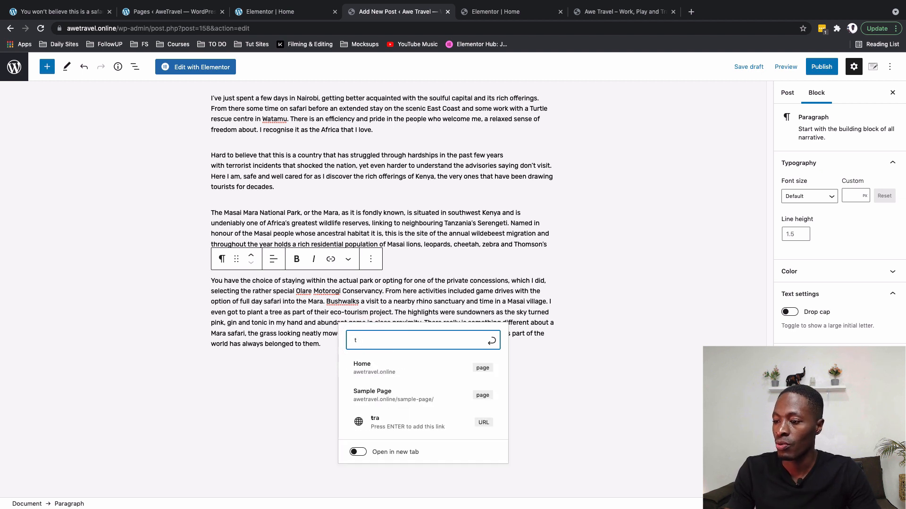
pyautogui.write('kwematrave')
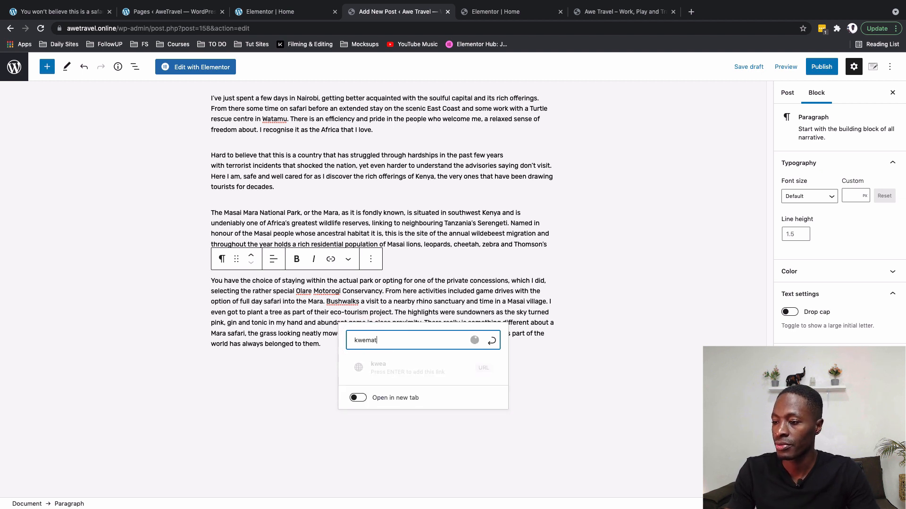
pyautogui.write('l.com')
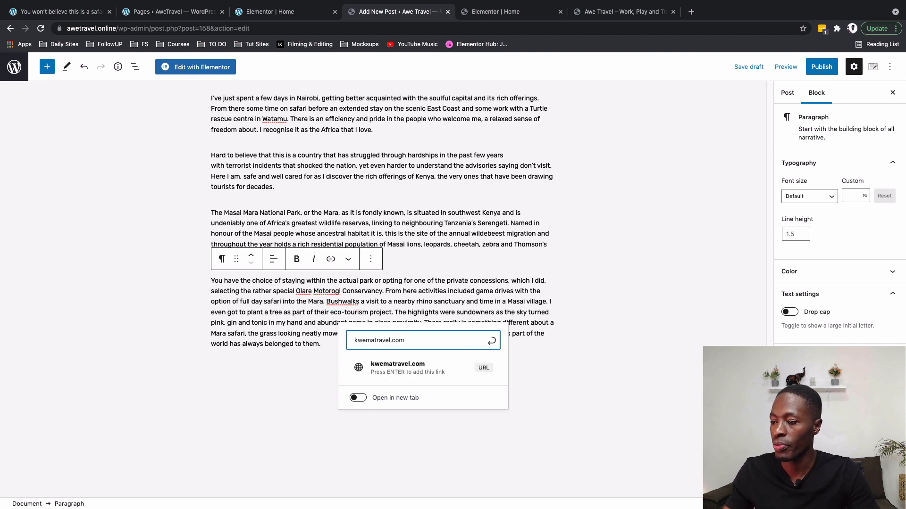
pyautogui.click(438, 366)
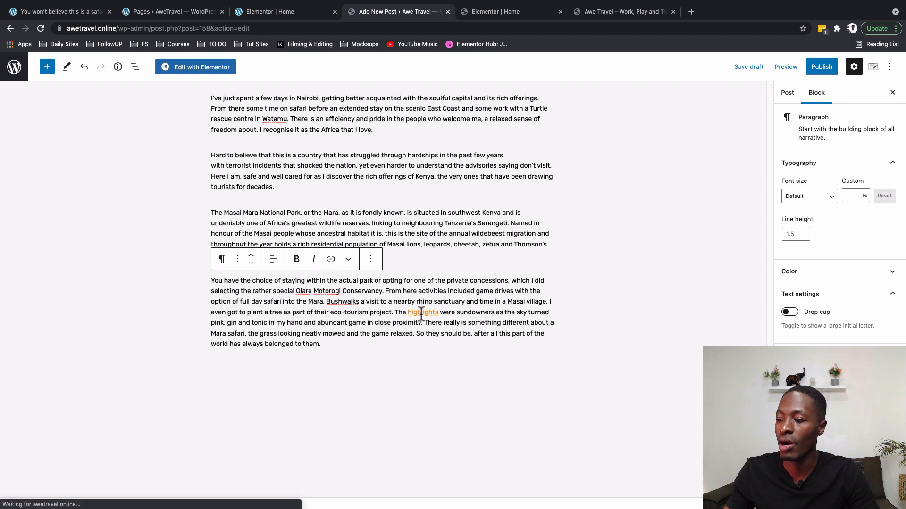
pyautogui.click(421, 312)
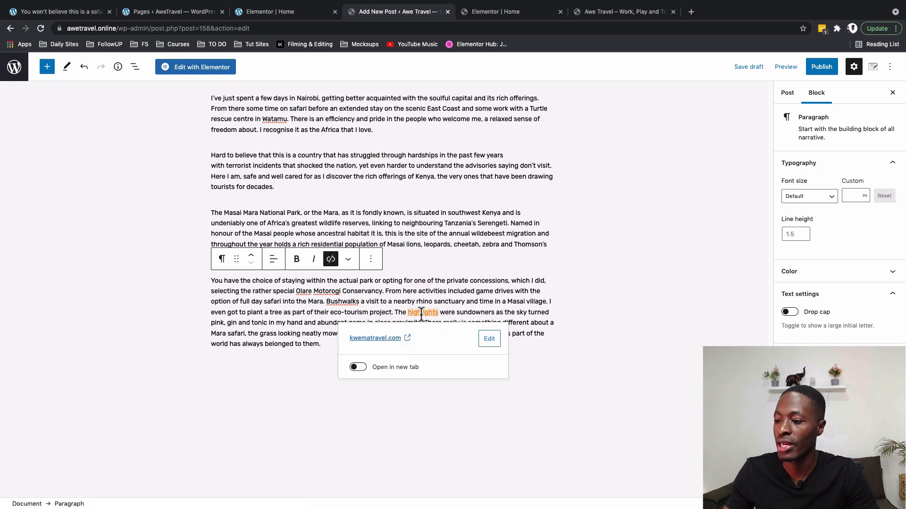
pyautogui.click(363, 368)
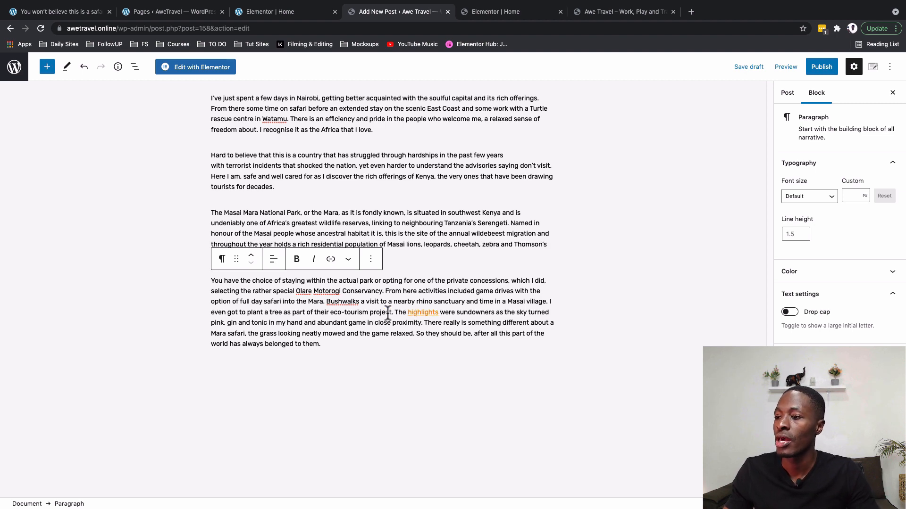
# Make the passage from 'with terrorist incidents' to 'safe' bold.
pyautogui.scroll(4, 330, 330)
pyautogui.click(261, 340)
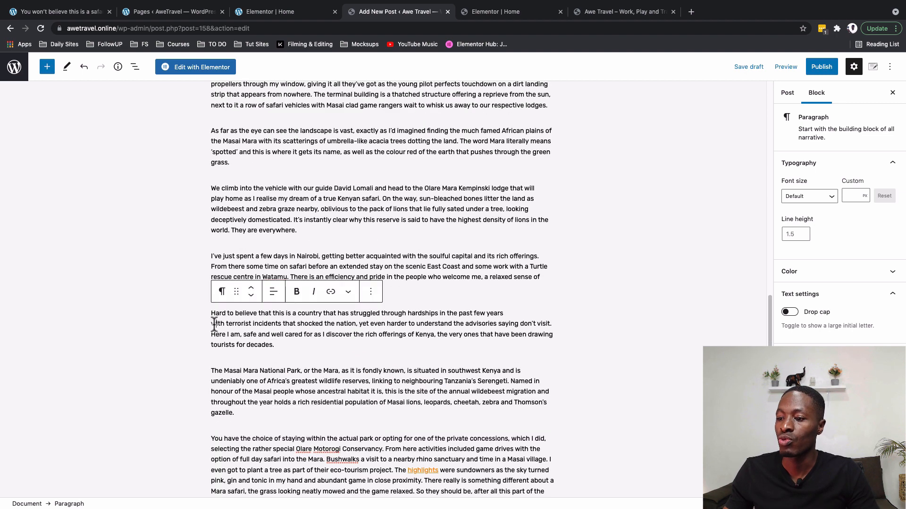
pyautogui.moveTo(211, 323); pyautogui.dragTo(258, 339)
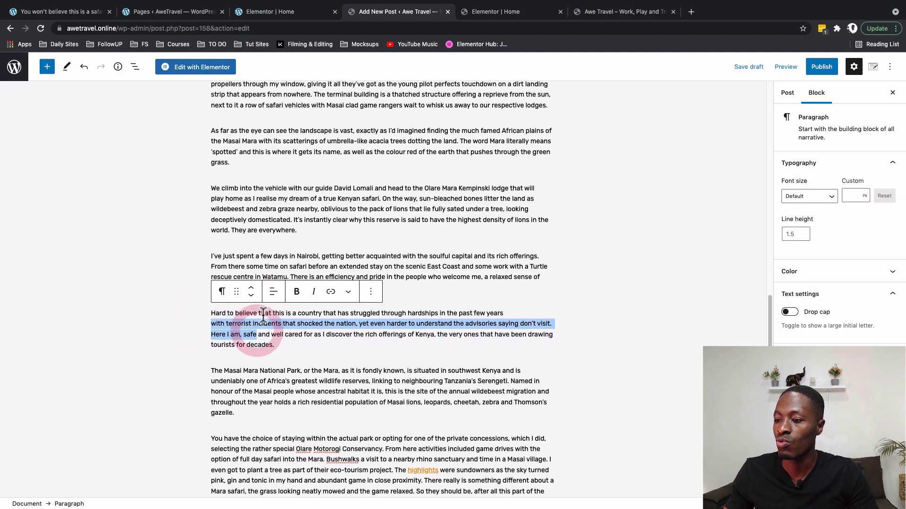
pyautogui.click(297, 292)
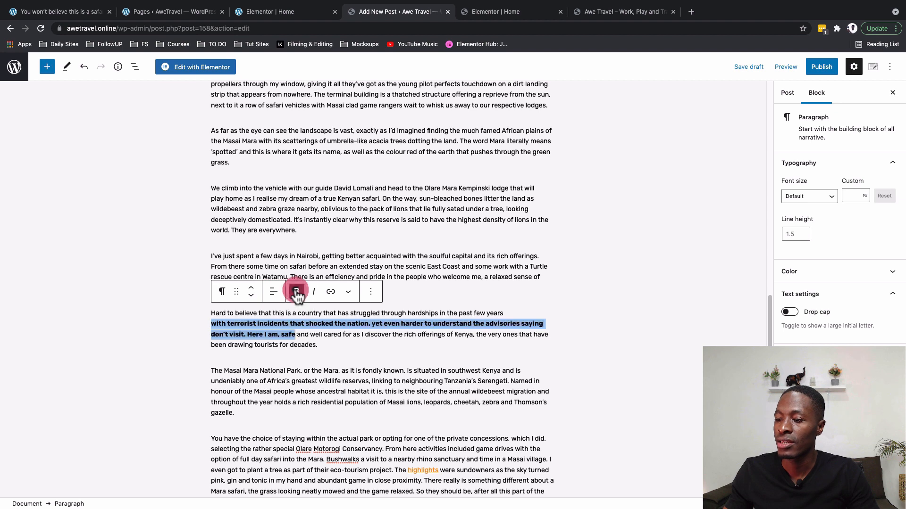
pyautogui.click(422, 211)
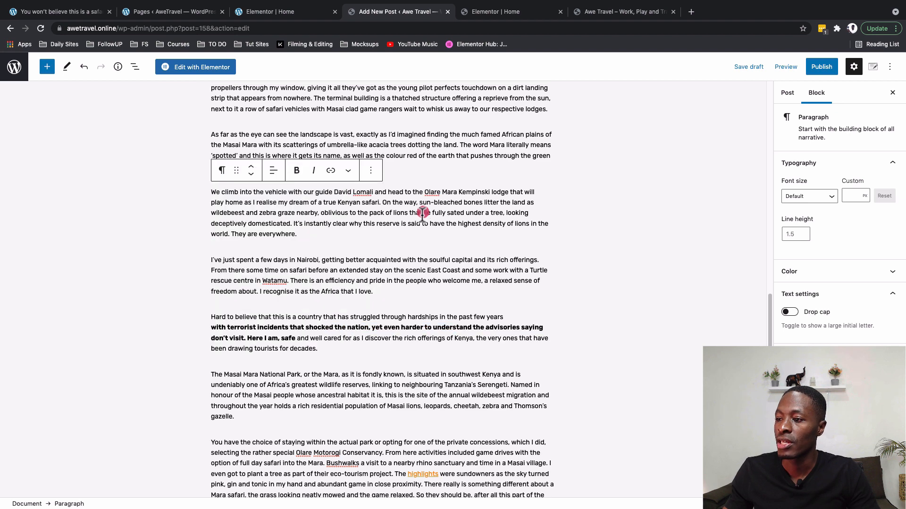
pyautogui.click(358, 230)
pyautogui.click(321, 233)
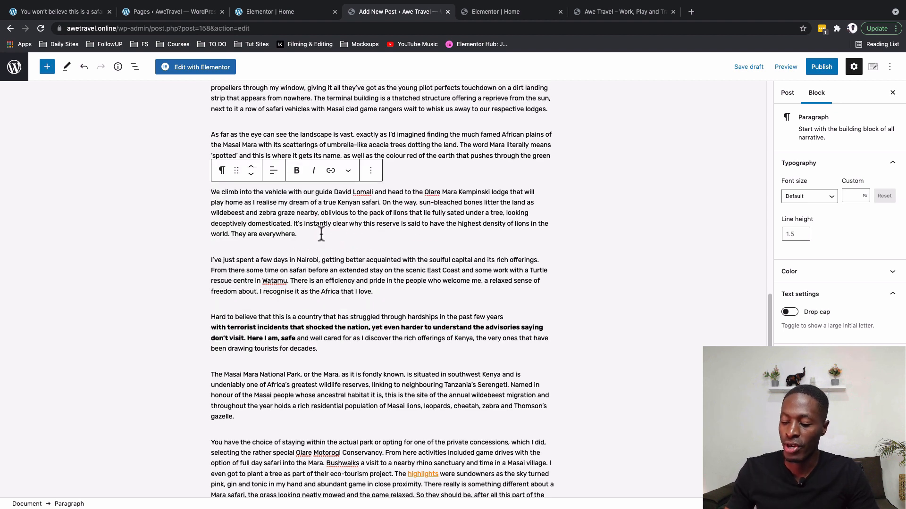
pyautogui.press('Return')
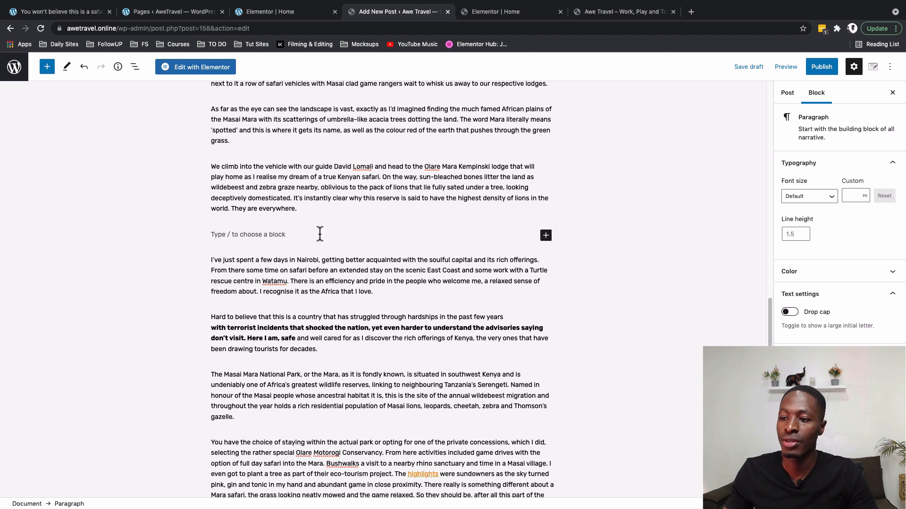
pyautogui.write('The al2whe')
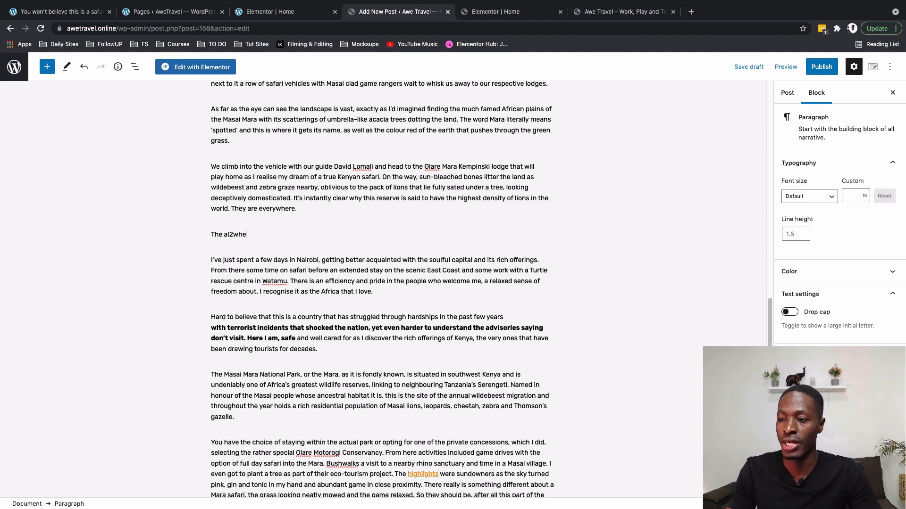
pyautogui.moveTo(248, 235); pyautogui.dragTo(250, 199)
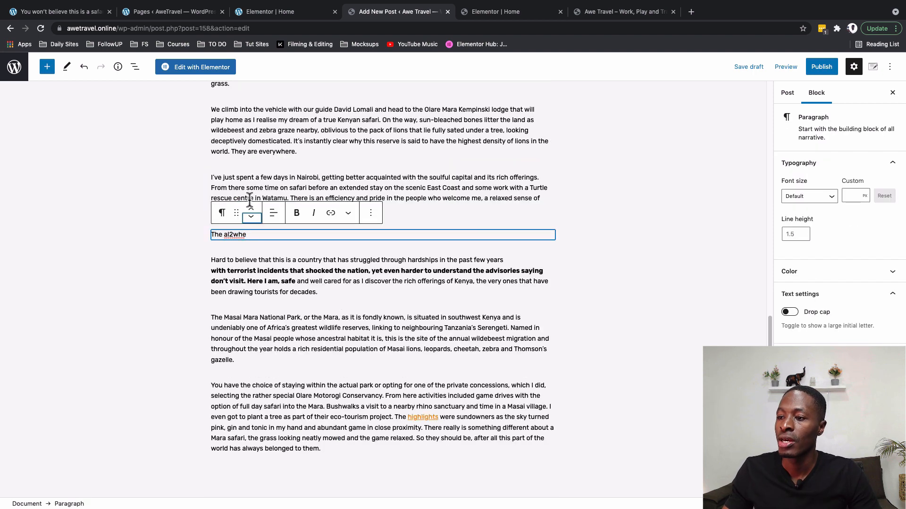
pyautogui.click(251, 219)
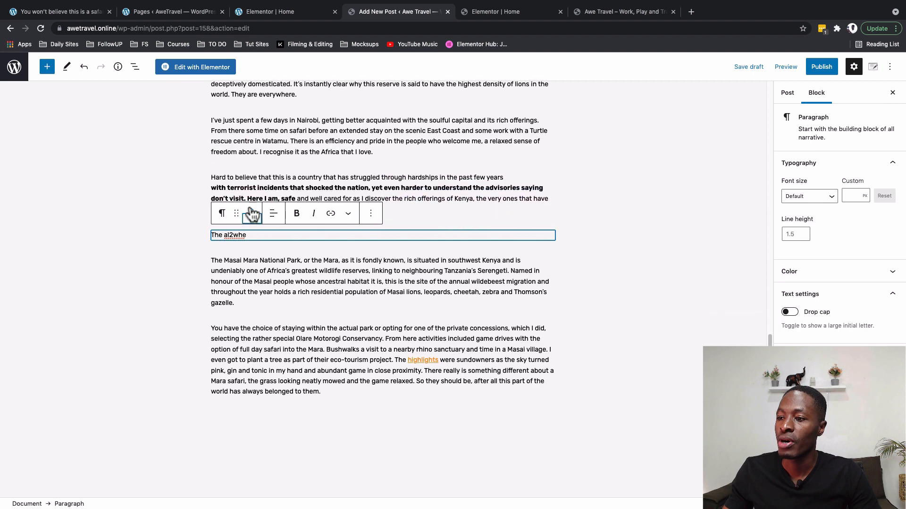
pyautogui.click(251, 208)
pyautogui.click(251, 208)
pyautogui.click(250, 209)
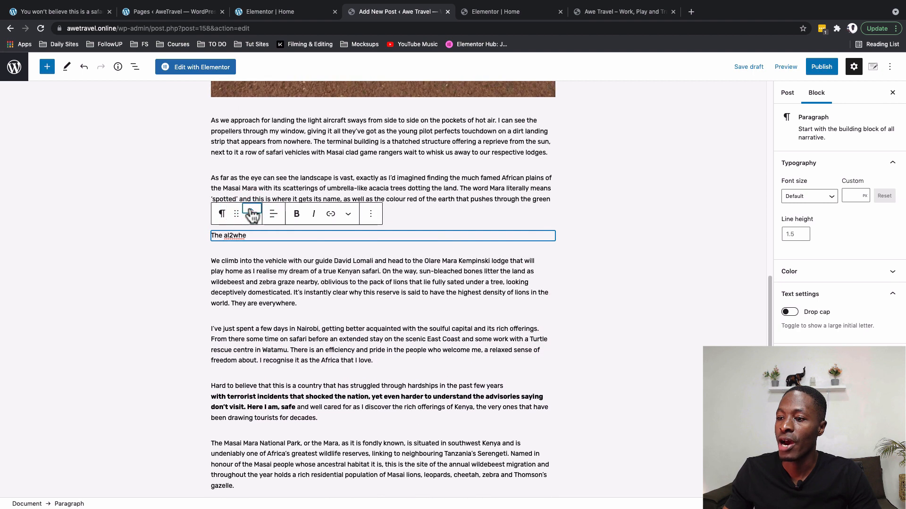
pyautogui.click(223, 217)
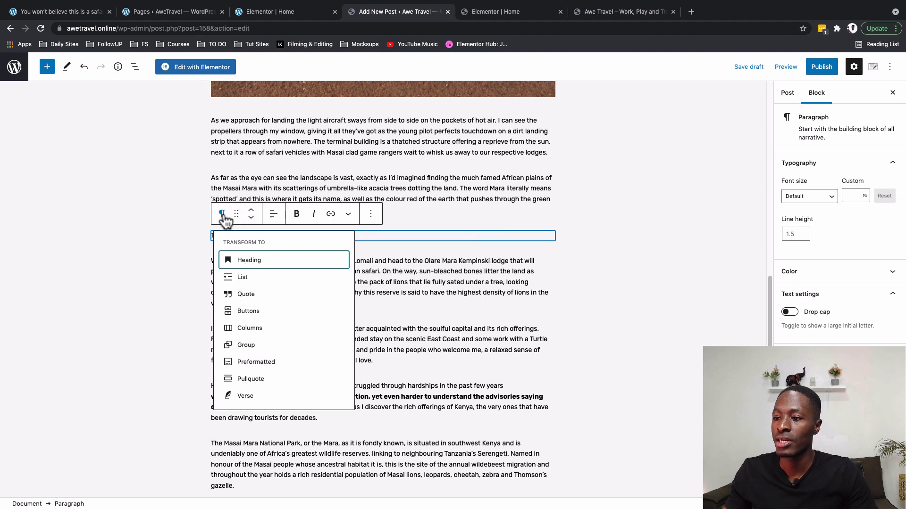
pyautogui.click(246, 261)
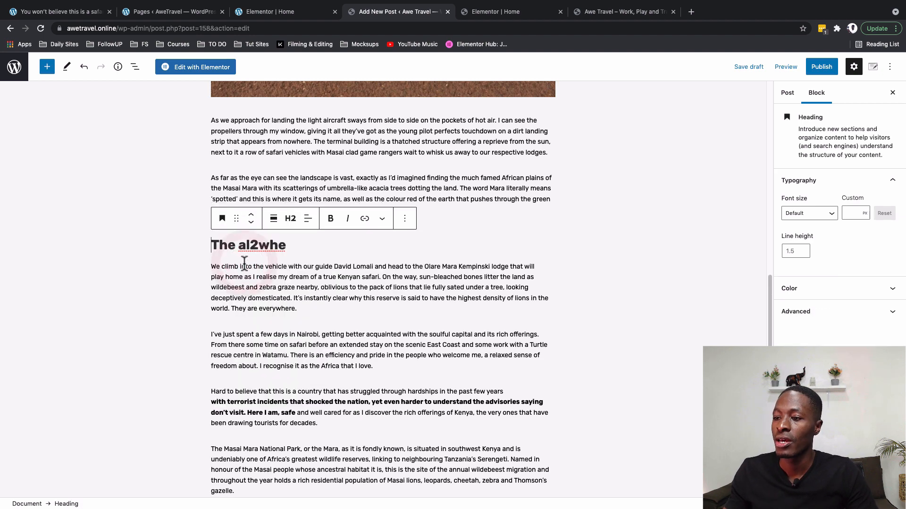
pyautogui.click(289, 221)
pyautogui.moveTo(324, 263); pyautogui.dragTo(347, 268)
pyautogui.click(330, 248)
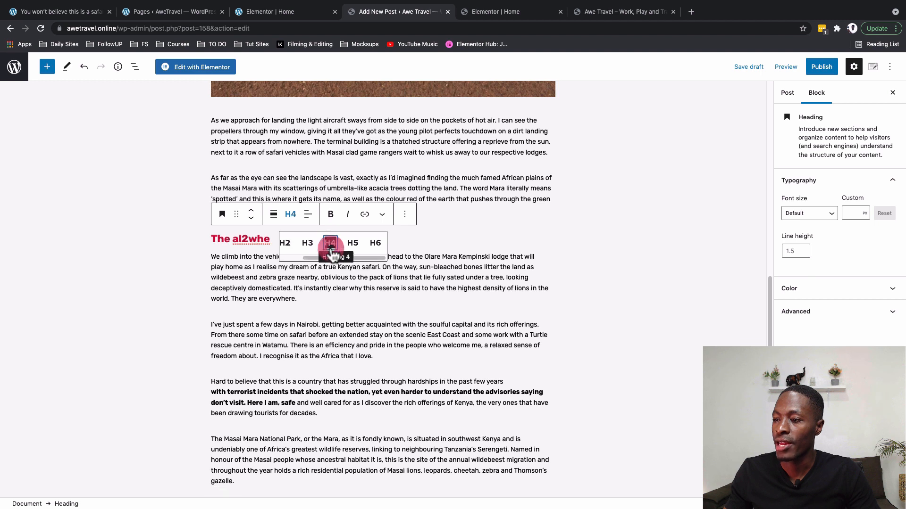
pyautogui.click(307, 245)
pyautogui.tripleClick(234, 241)
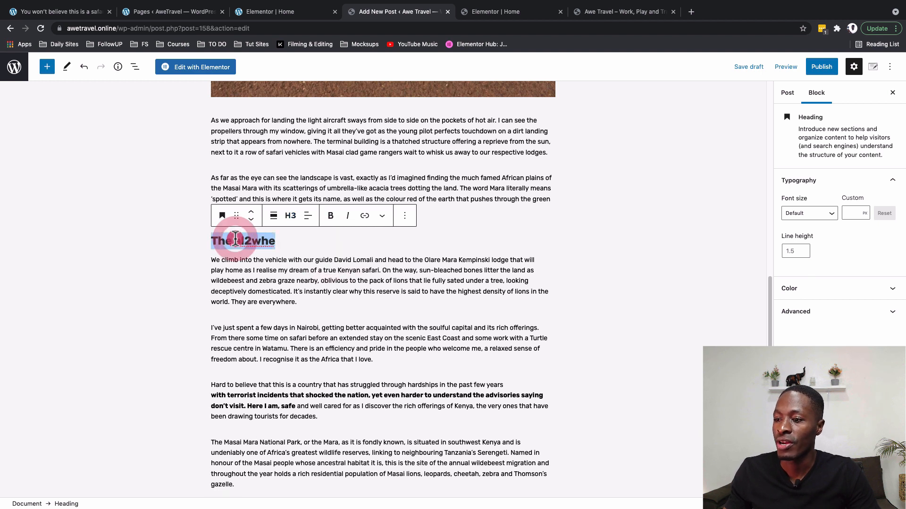
pyautogui.press('BackSpace')
pyautogui.press('BackSpace')
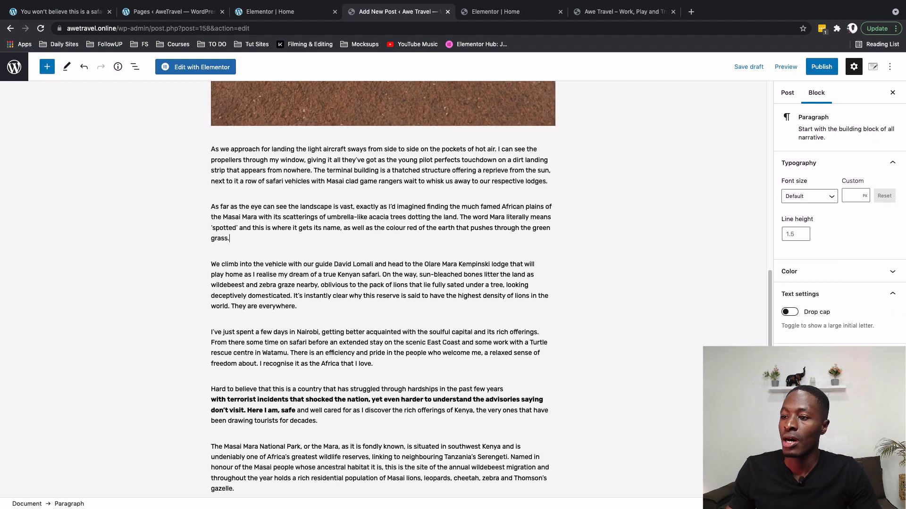
pyautogui.scroll(11, 369, 331)
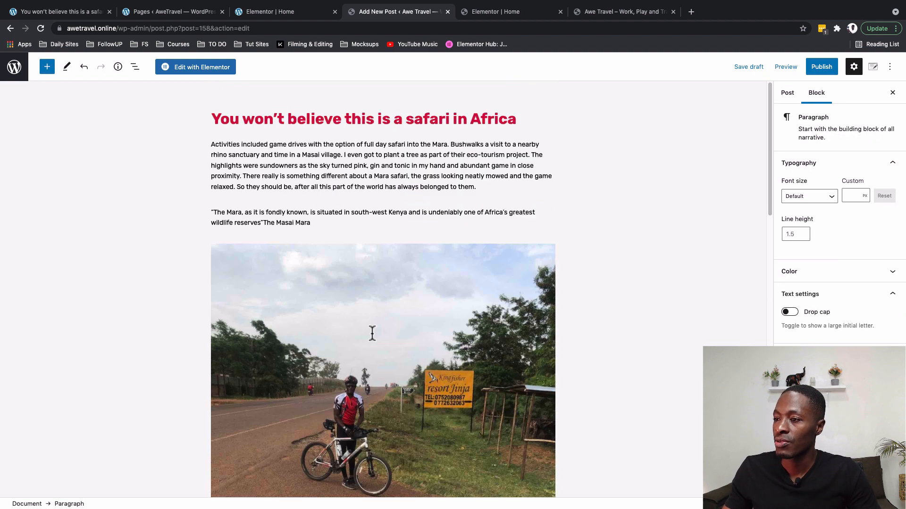
pyautogui.scroll(-5, 373, 334)
pyautogui.scroll(-5, 372, 334)
# Expand the post's Categories panel and check the published safari article for reference.
pyautogui.click(788, 93)
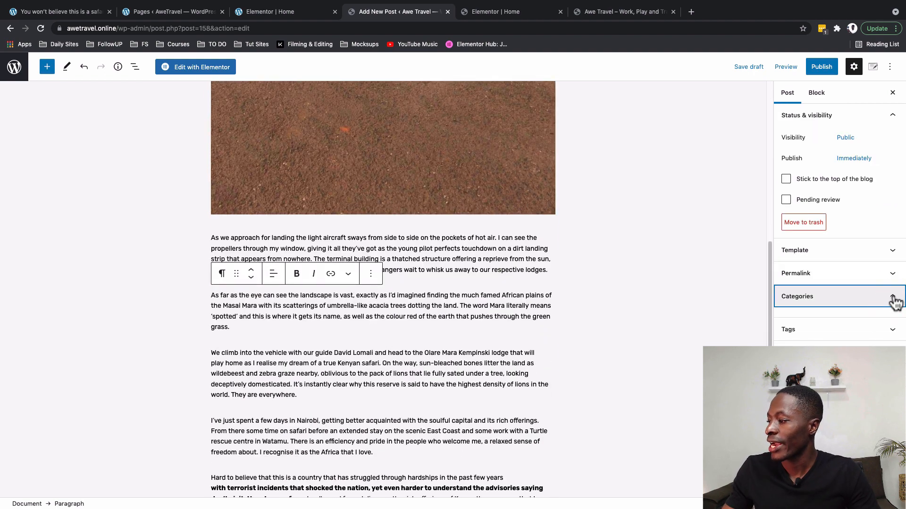
pyautogui.click(893, 297)
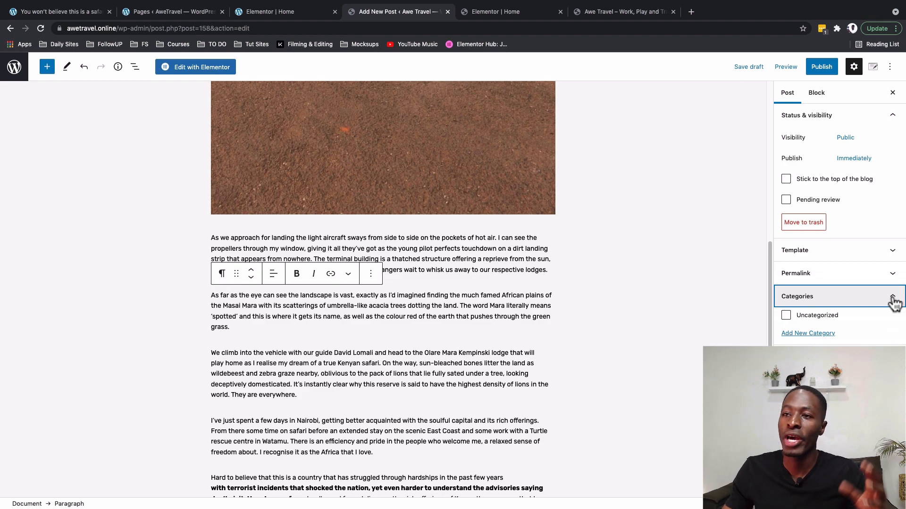
pyautogui.click(38, 12)
pyautogui.scroll(15, 159, 186)
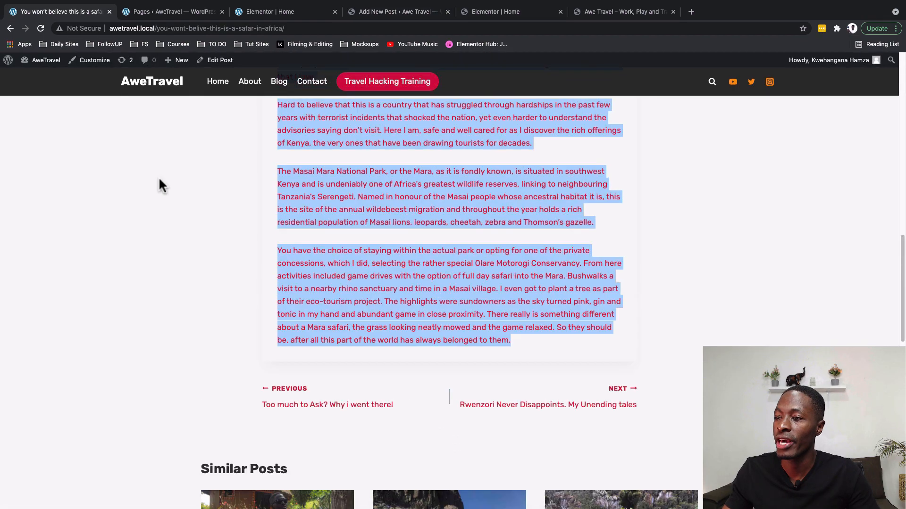
pyautogui.scroll(-1, 158, 177)
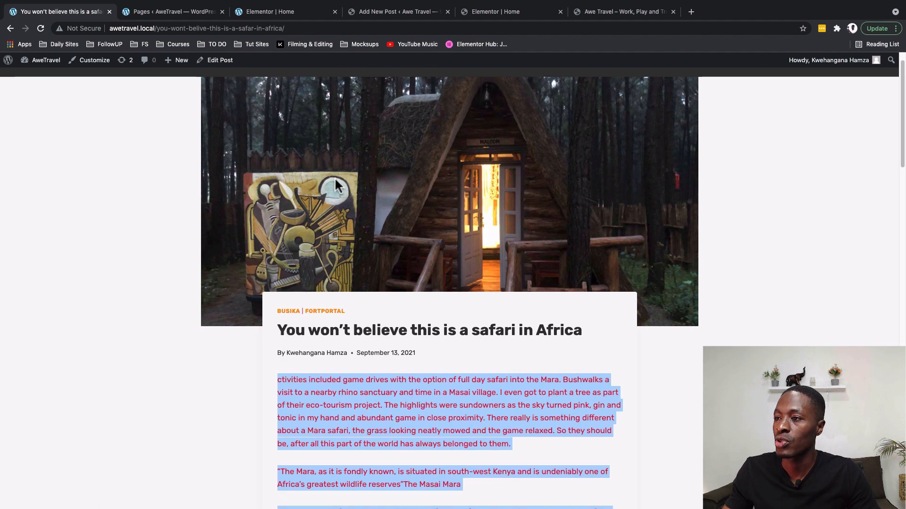
pyautogui.click(392, 11)
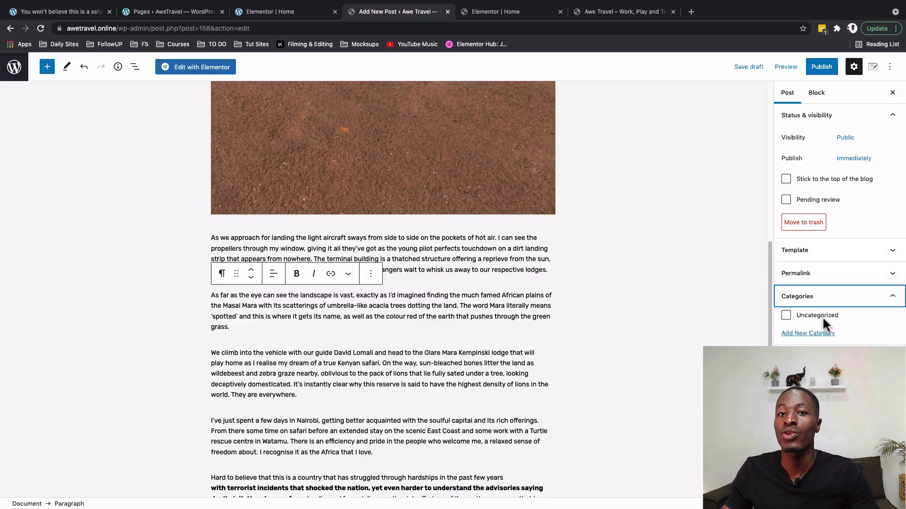
# Add and tick the Busika and FortPortal categories, then save the draft.
pyautogui.click(815, 333)
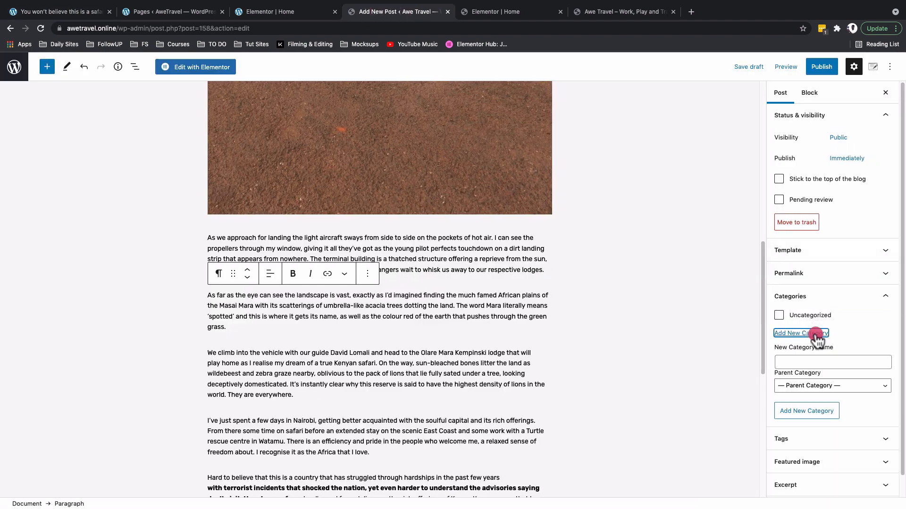
pyautogui.click(791, 361)
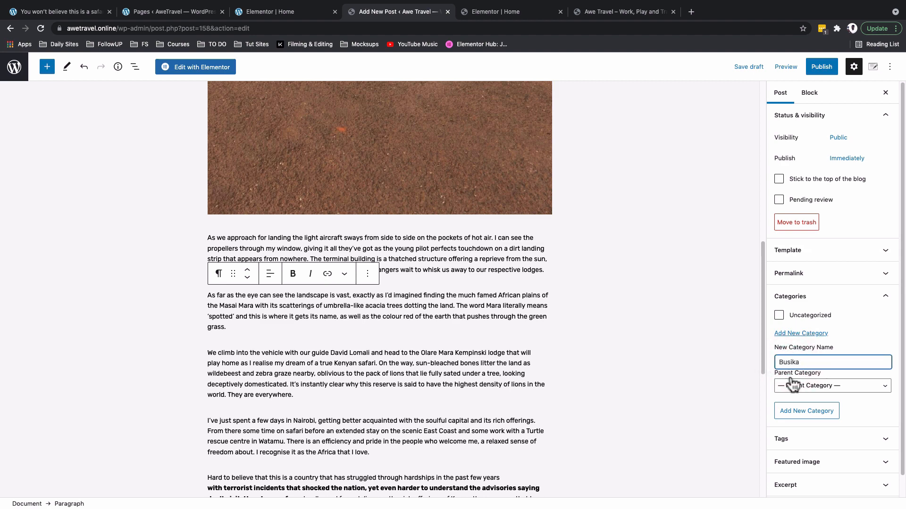
pyautogui.click(793, 413)
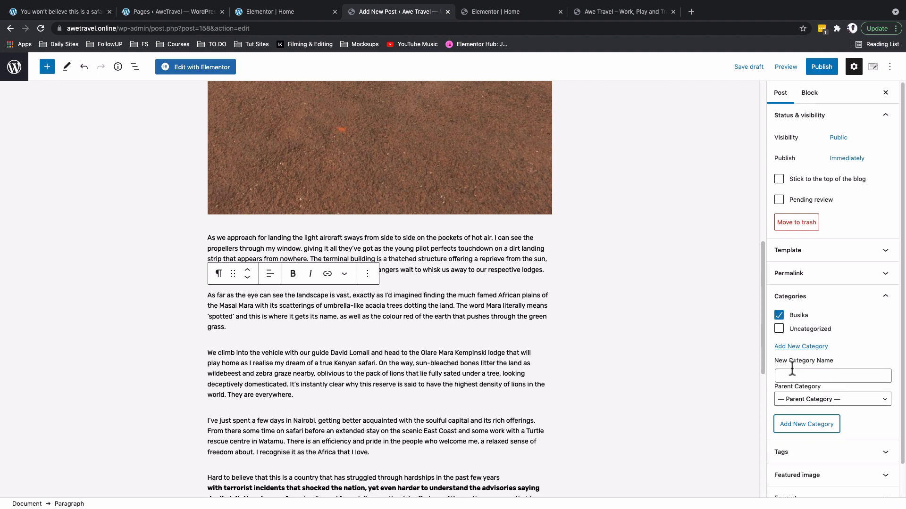
pyautogui.click(795, 375)
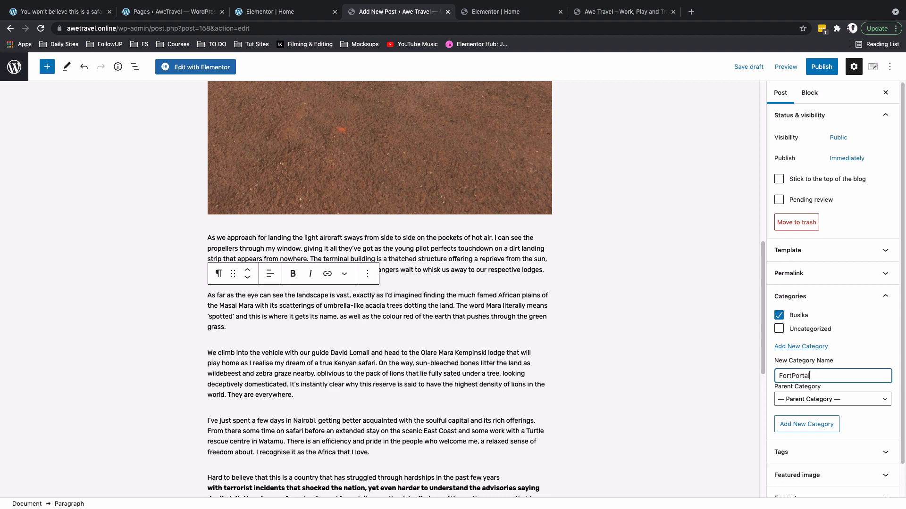
pyautogui.click(797, 426)
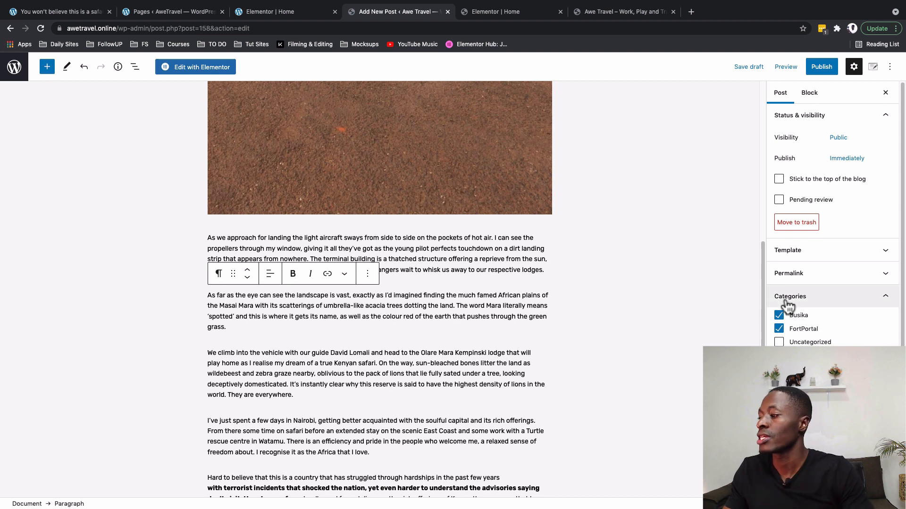
pyautogui.click(746, 66)
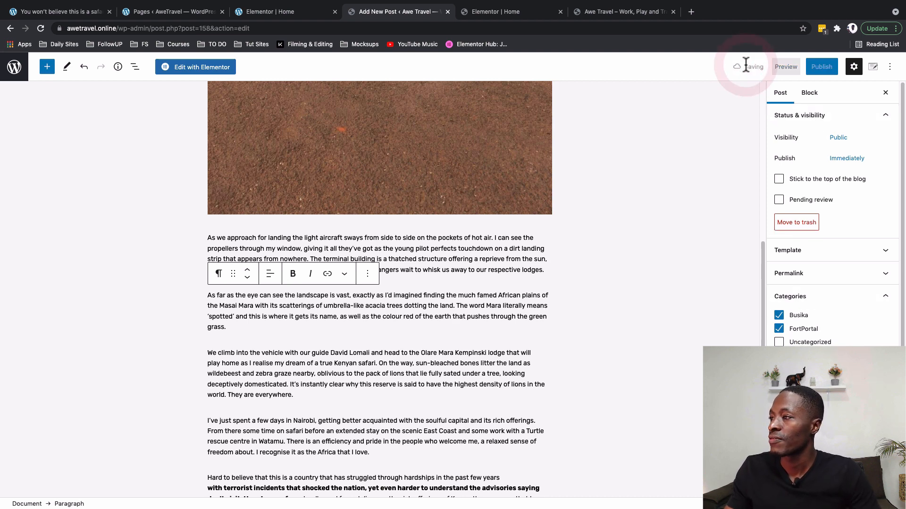
# Leave the editor via the WordPress logo and go to Posts > Categories.
pyautogui.click(14, 67)
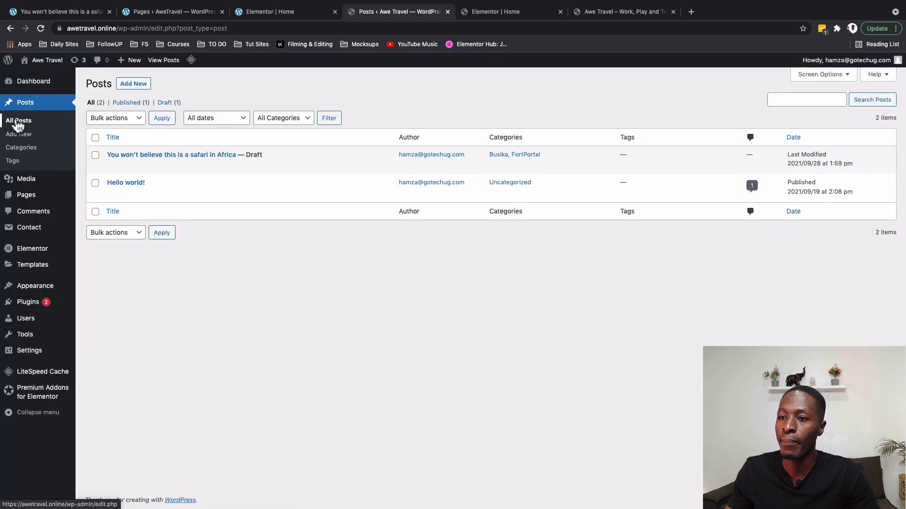
pyautogui.click(17, 148)
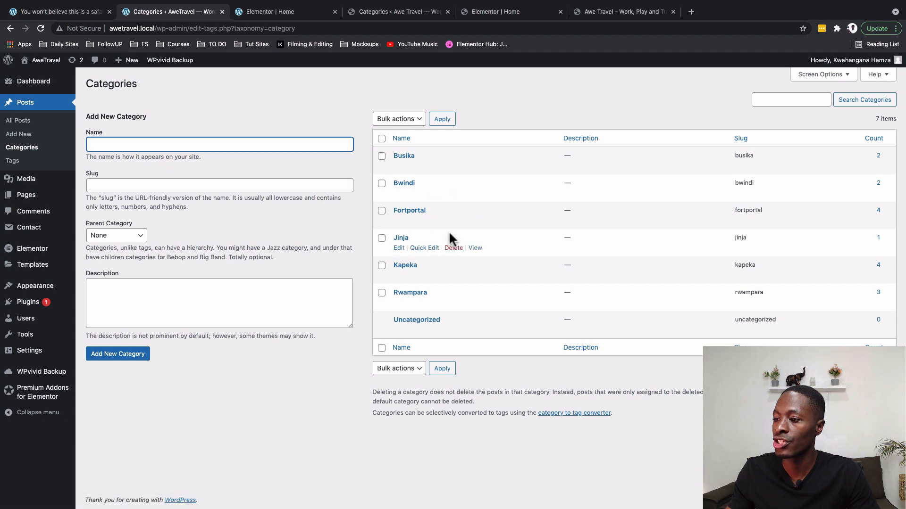
# On the live awetravel.online site, add categories Bwindi, Kapeka, Jinja and Rwampara.
pyautogui.click(410, 15)
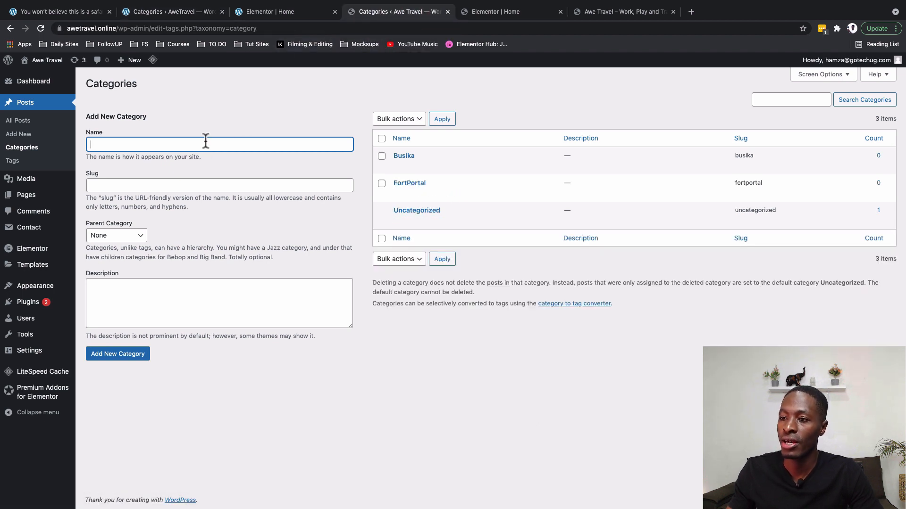
pyautogui.write('Bi')
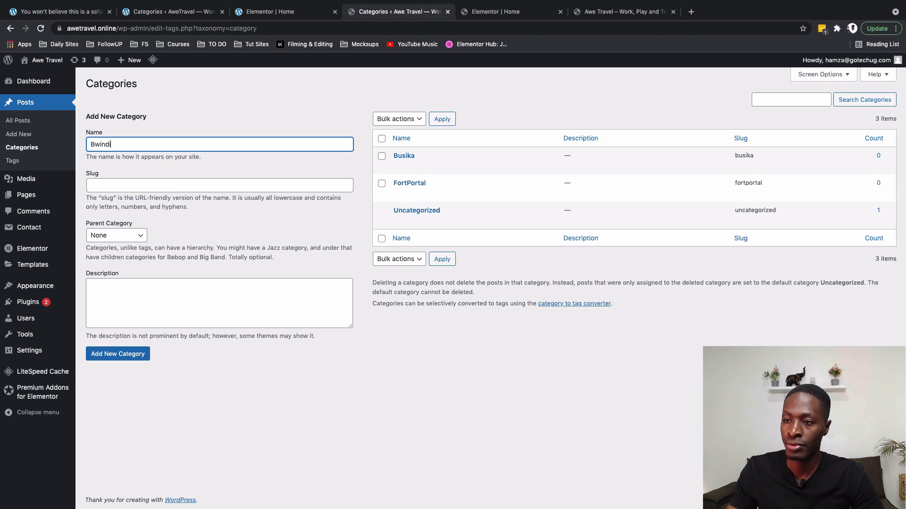
pyautogui.click(127, 358)
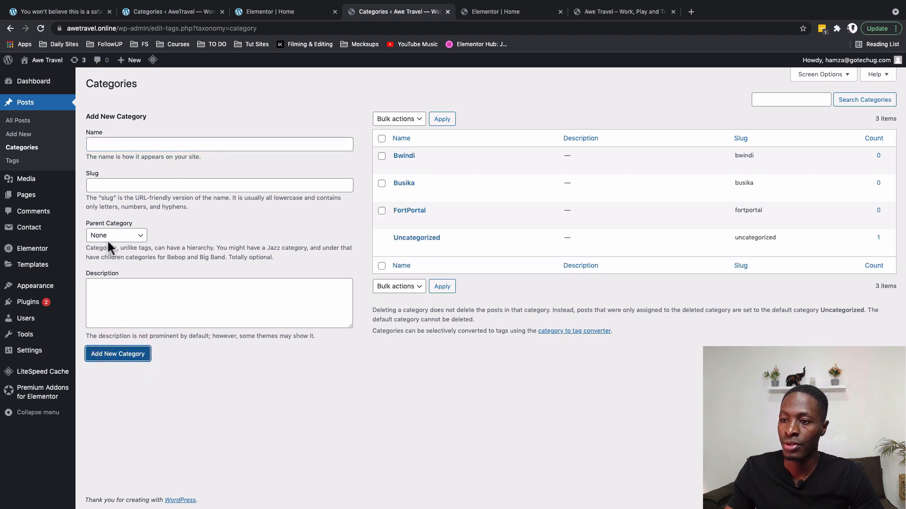
pyautogui.click(104, 143)
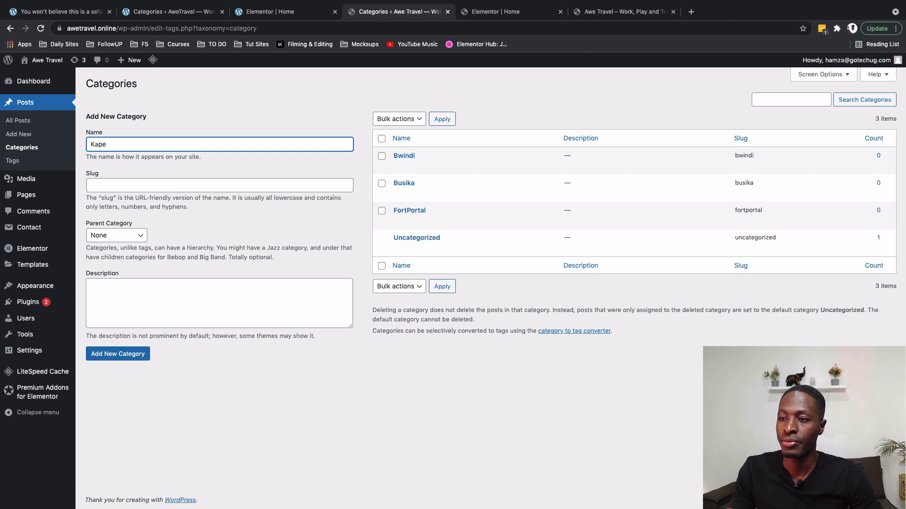
pyautogui.click(121, 357)
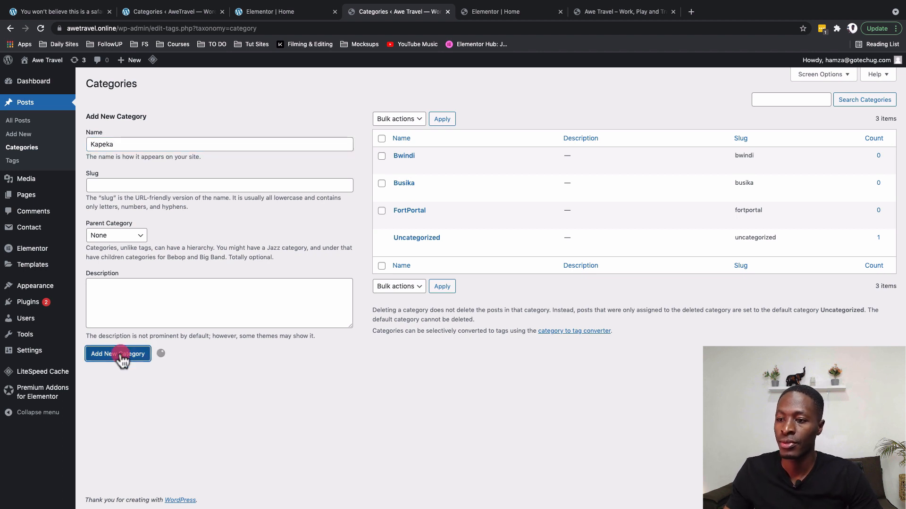
pyautogui.click(108, 144)
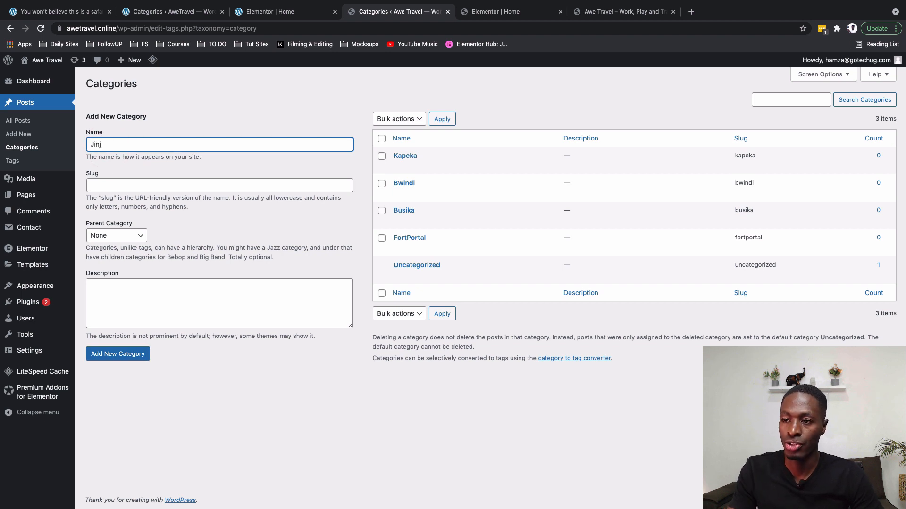
pyautogui.click(123, 355)
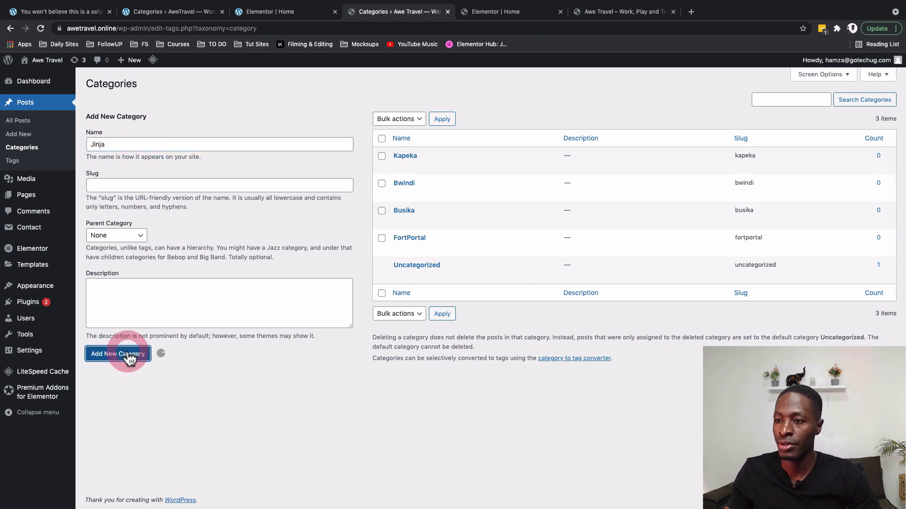
pyautogui.click(142, 144)
pyautogui.write('Rwampara')
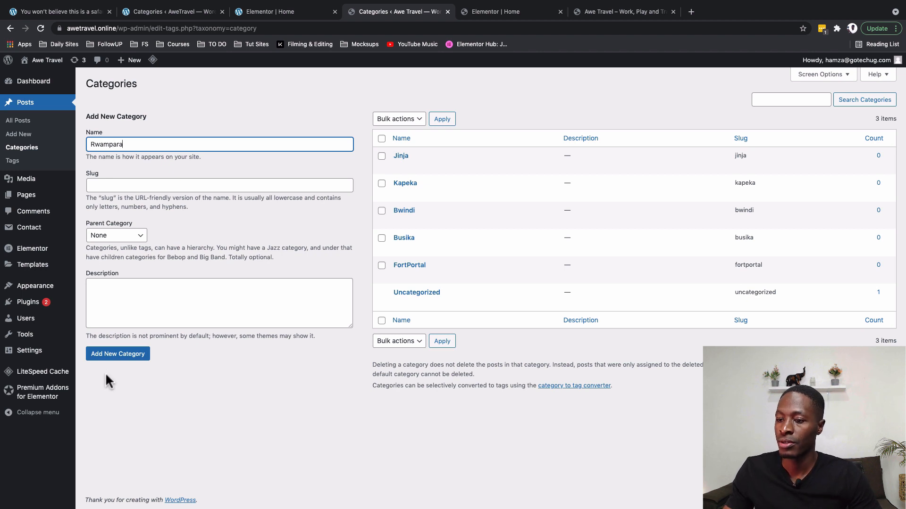
pyautogui.click(115, 357)
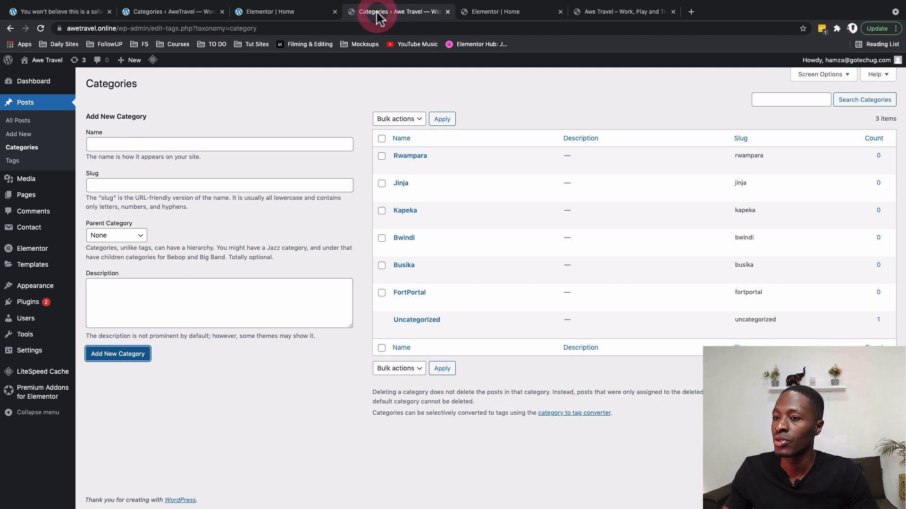
# In All Posts, try the safari post's Quick Edit status, cancel, then reopen the post.
pyautogui.click(22, 122)
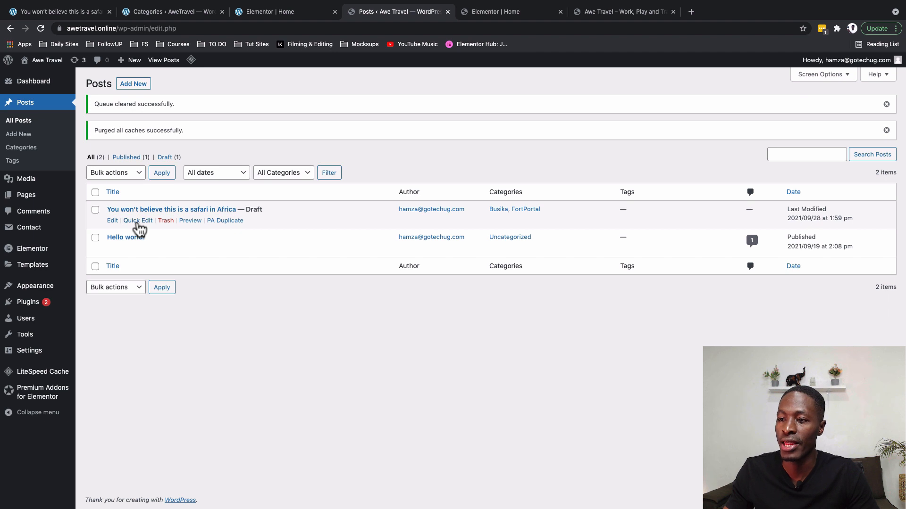
pyautogui.click(137, 221)
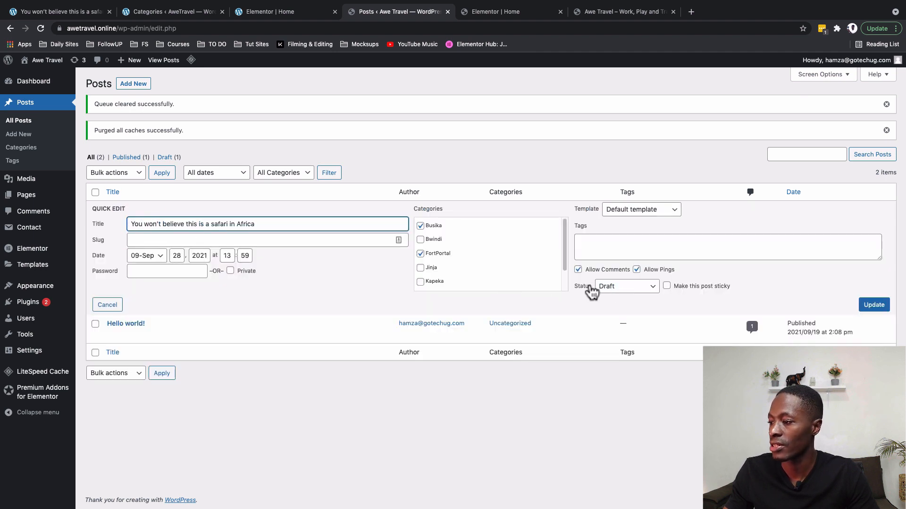
pyautogui.click(613, 288)
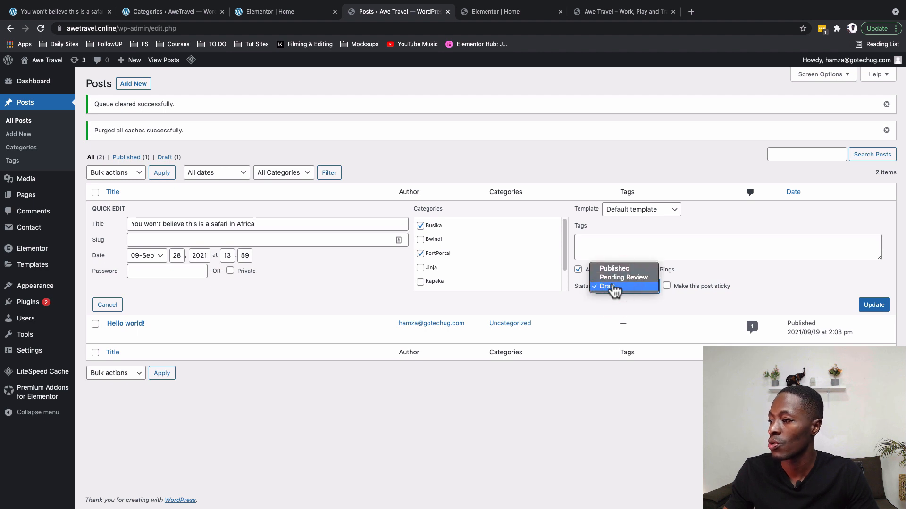
pyautogui.click(613, 276)
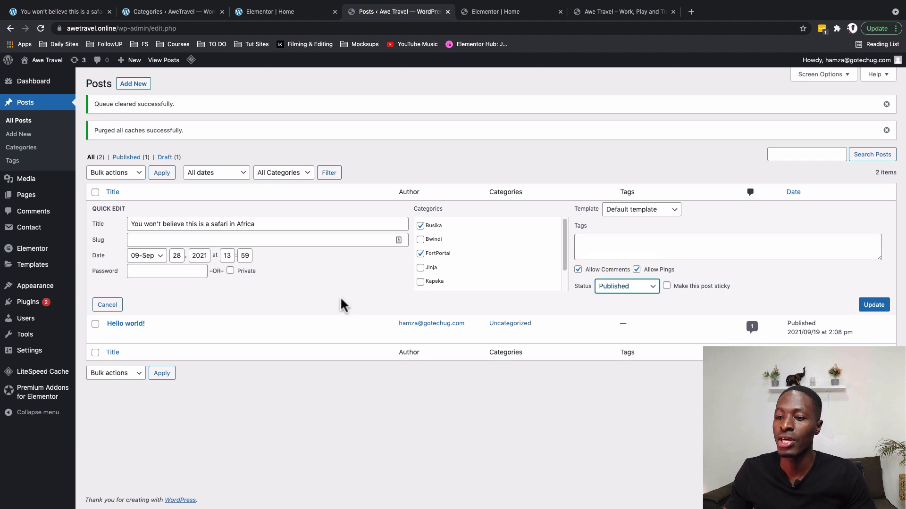
pyautogui.click(107, 305)
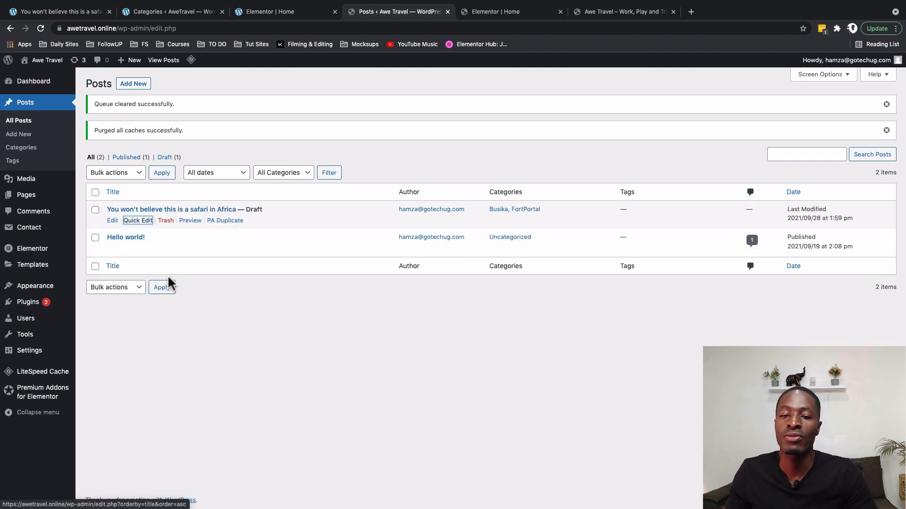
pyautogui.click(112, 221)
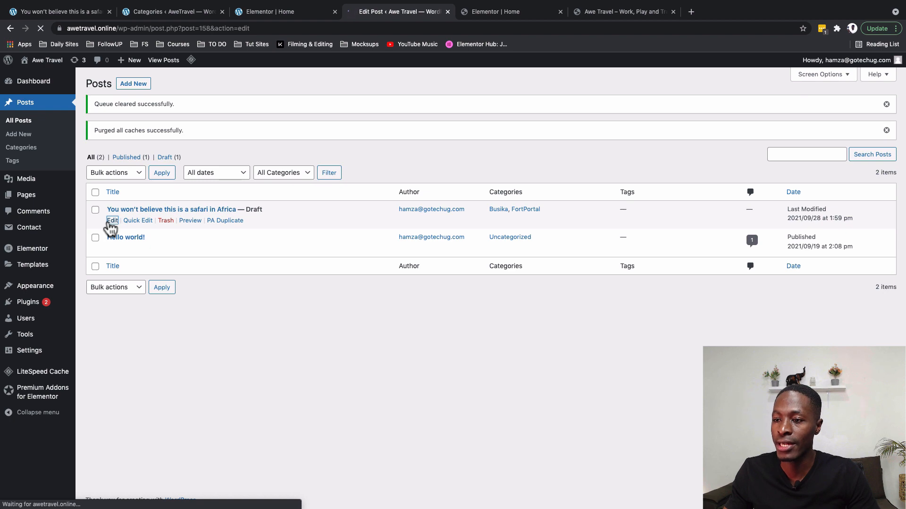
# Upload Kitukutwe.jpeg and set it as the post's featured image.
pyautogui.scroll(-2, 841, 335)
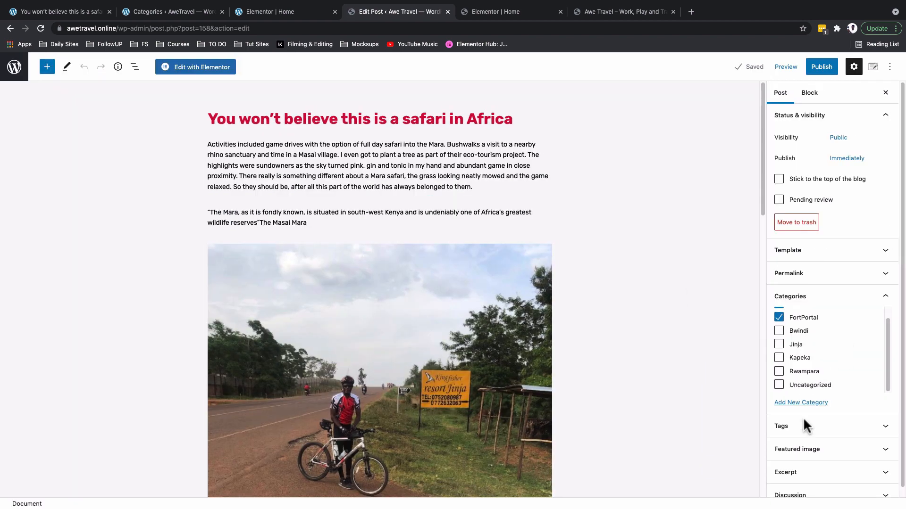
pyautogui.scroll(-1, 762, 464)
pyautogui.scroll(-3, 763, 464)
pyautogui.click(834, 451)
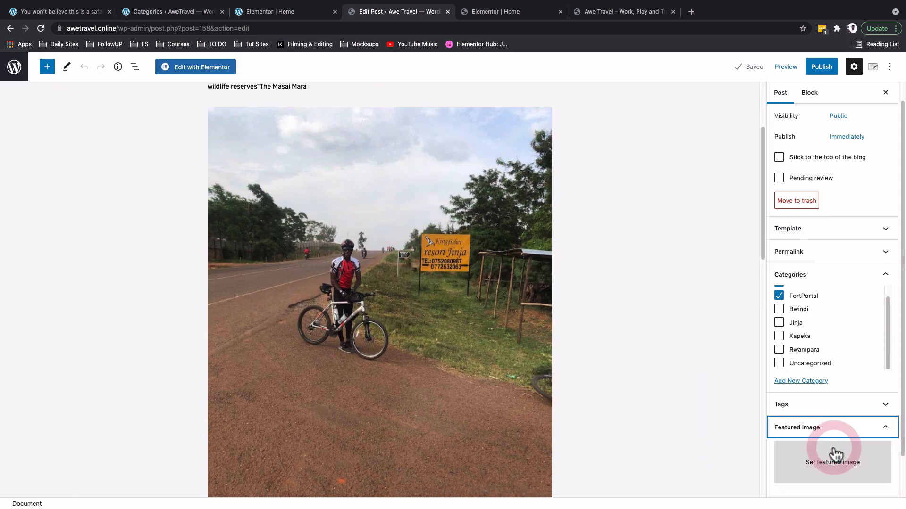
pyautogui.click(833, 435)
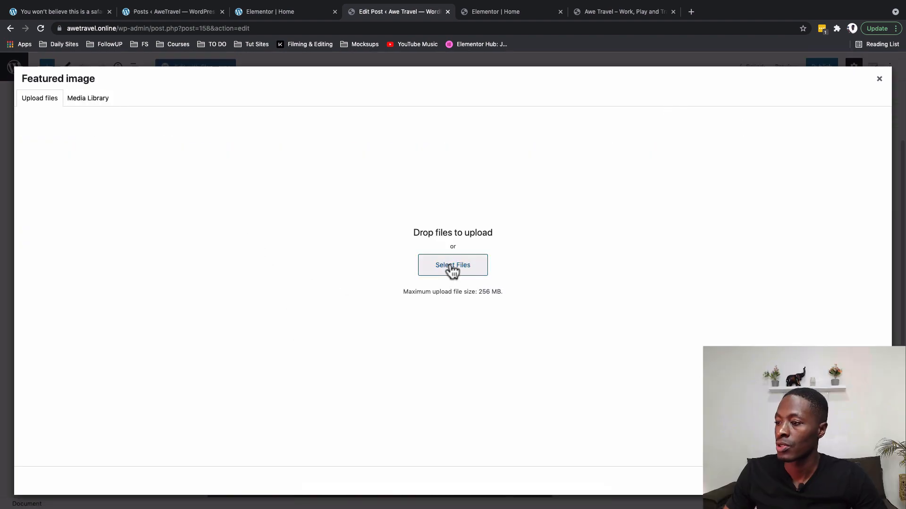
pyautogui.click(451, 267)
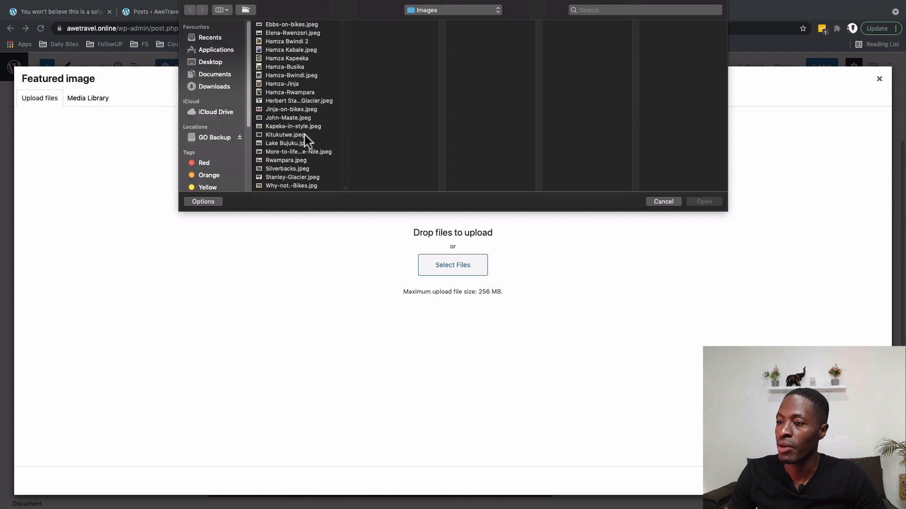
pyautogui.click(290, 143)
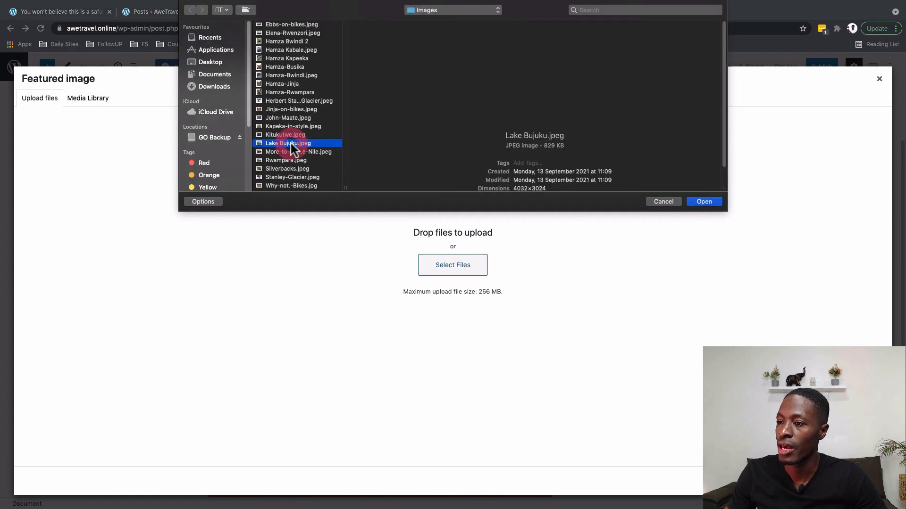
pyautogui.click(280, 98)
pyautogui.press('Down')
pyautogui.press('Down')
pyautogui.press('Down')
pyautogui.press('Down')
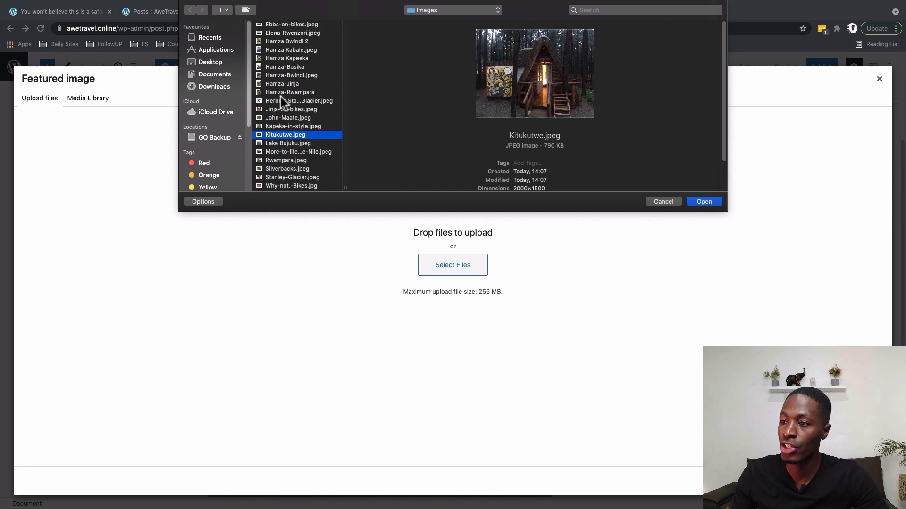
pyautogui.click(704, 202)
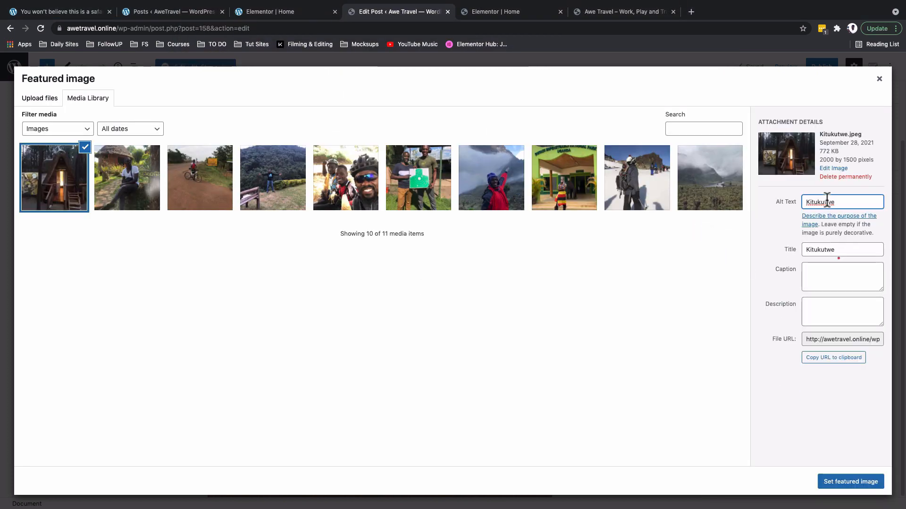
pyautogui.doubleClick(827, 200)
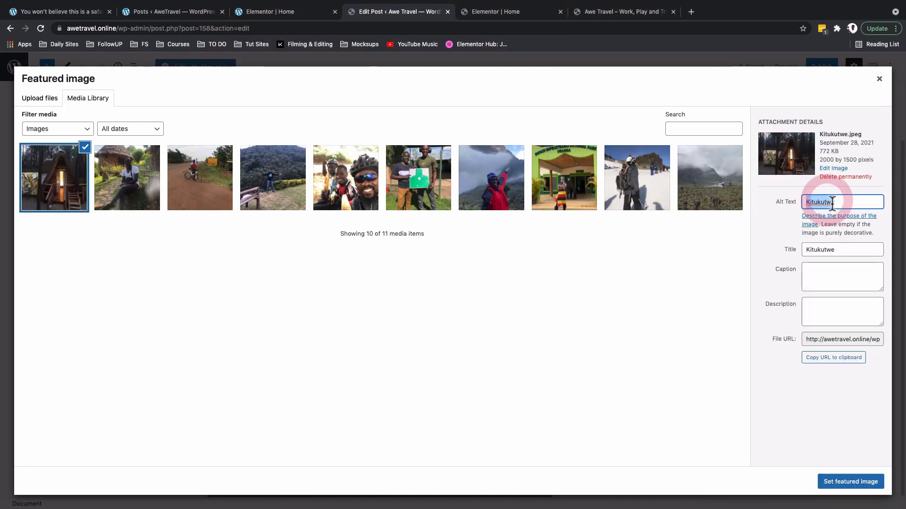
pyautogui.click(860, 483)
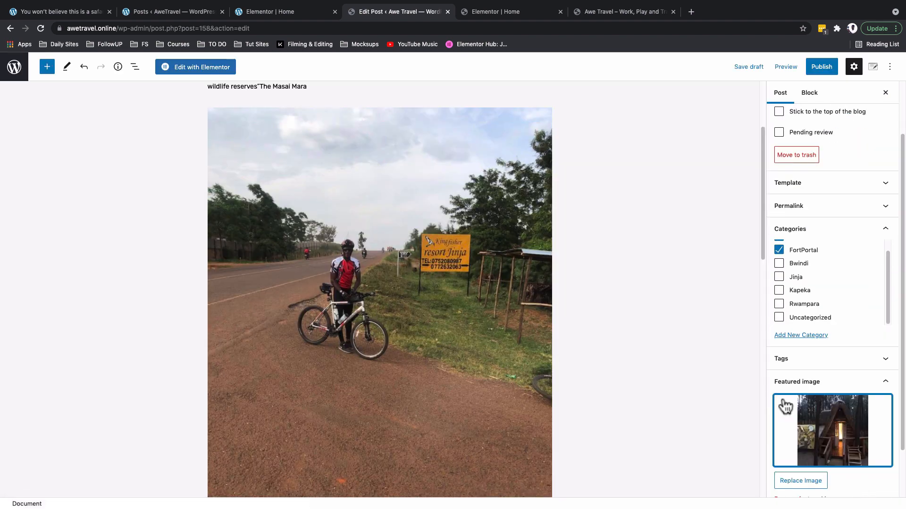
# Expand the empty Excerpt panel and switch to the local site's All Posts list.
pyautogui.scroll(3, 726, 377)
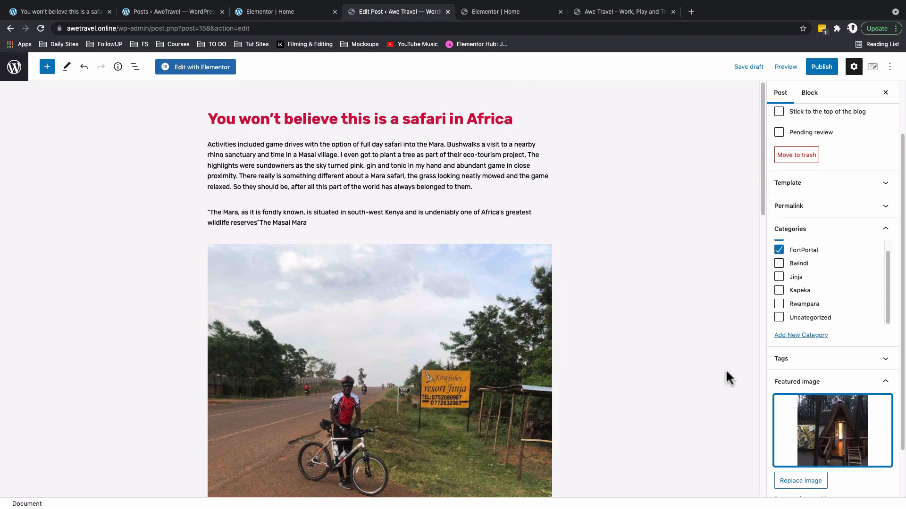
pyautogui.scroll(-7, 726, 376)
pyautogui.scroll(-1, 859, 411)
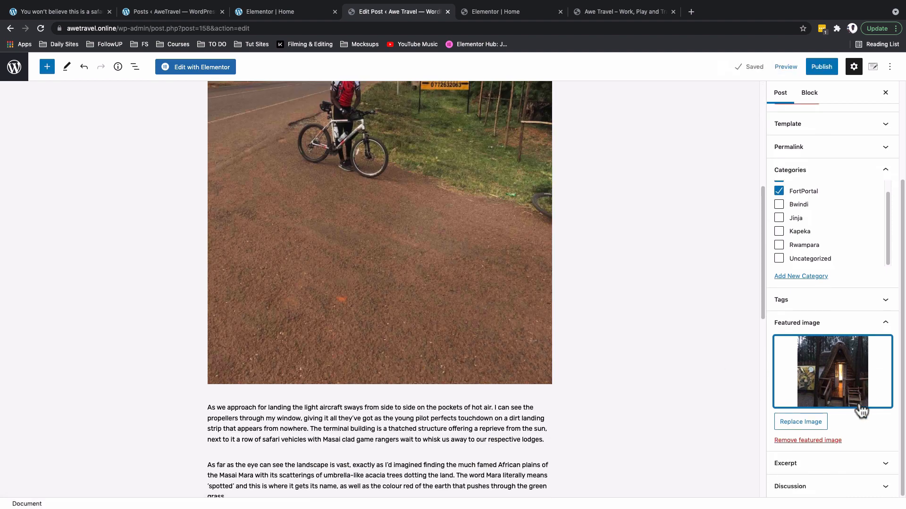
pyautogui.click(886, 466)
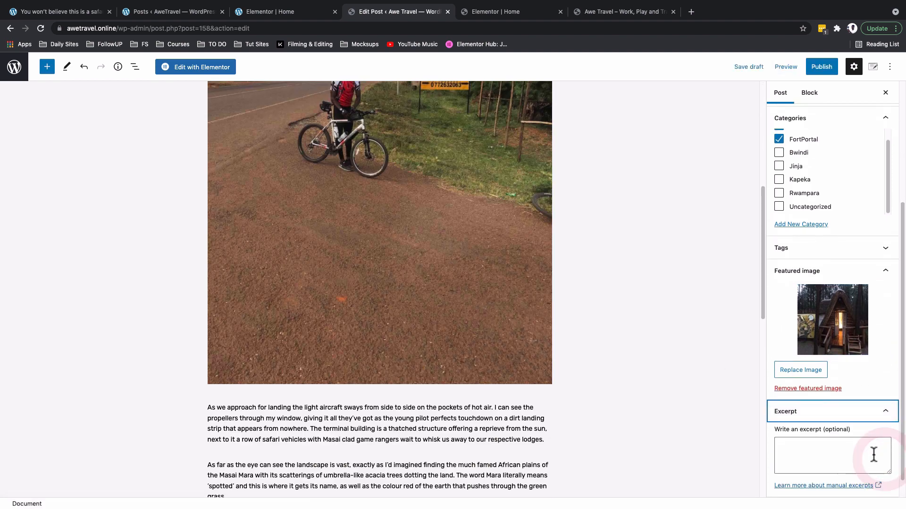
pyautogui.scroll(-2, 803, 452)
pyautogui.click(62, 12)
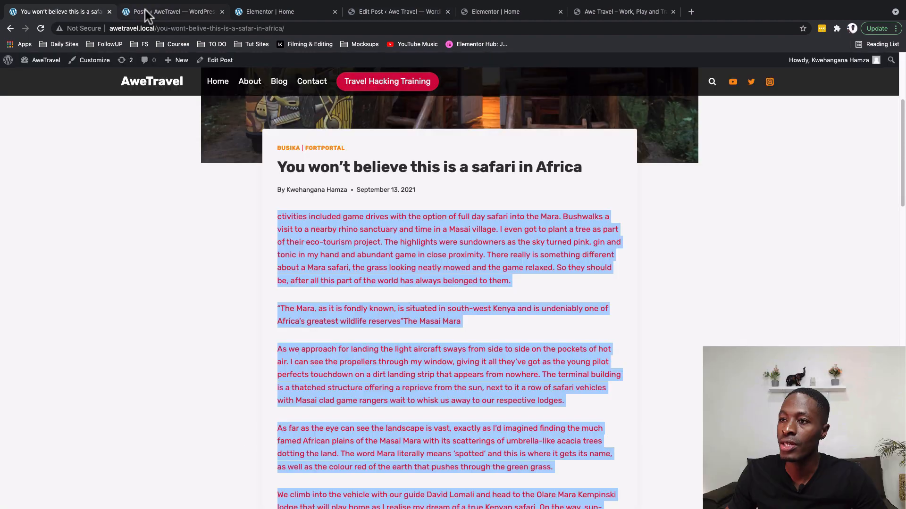
pyautogui.click(154, 11)
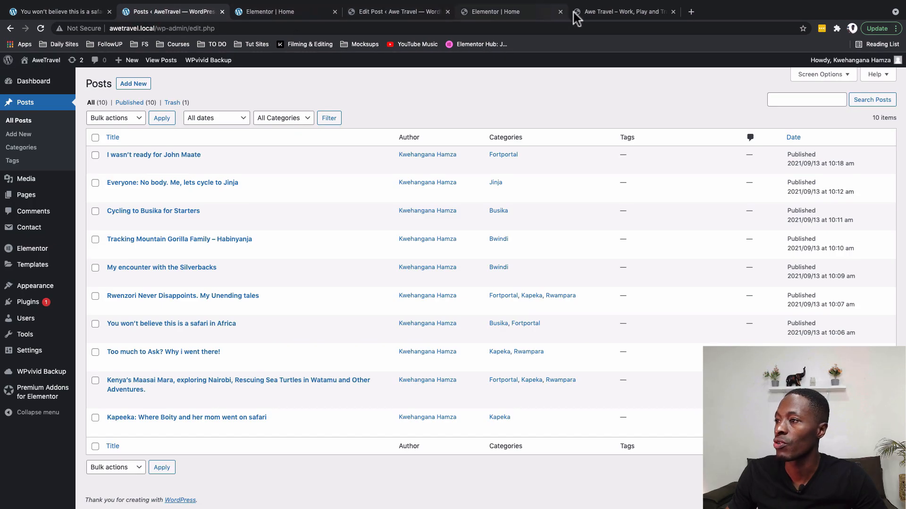
# From the safari post, go to the local AweTravel home page and inspect its Blogs section.
pyautogui.click(49, 14)
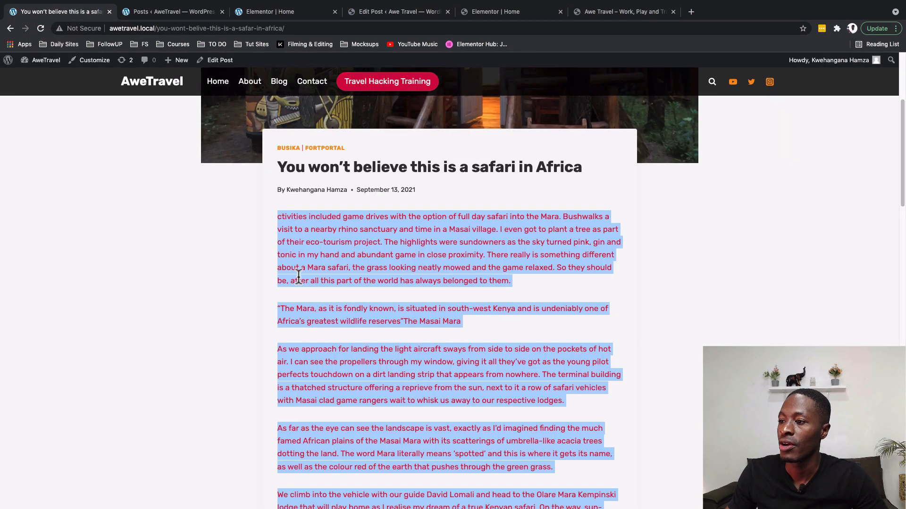
pyautogui.scroll(4, 295, 275)
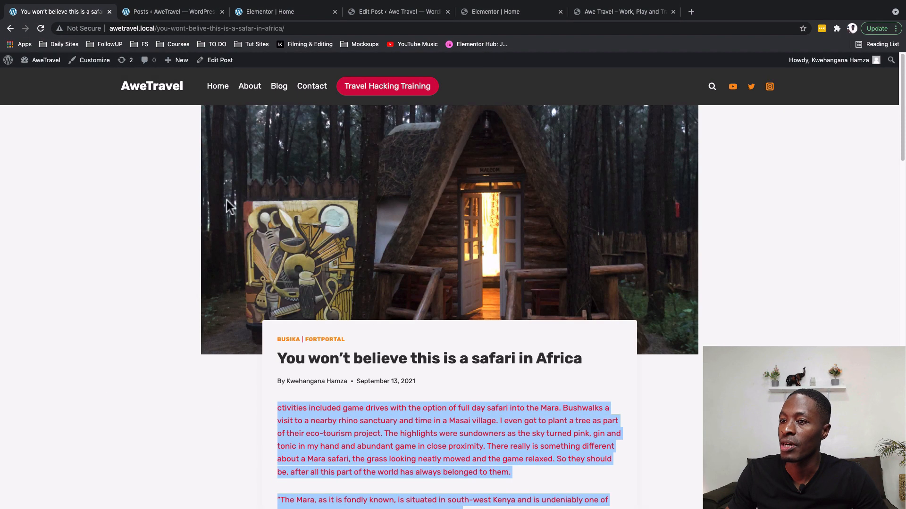
pyautogui.click(159, 89)
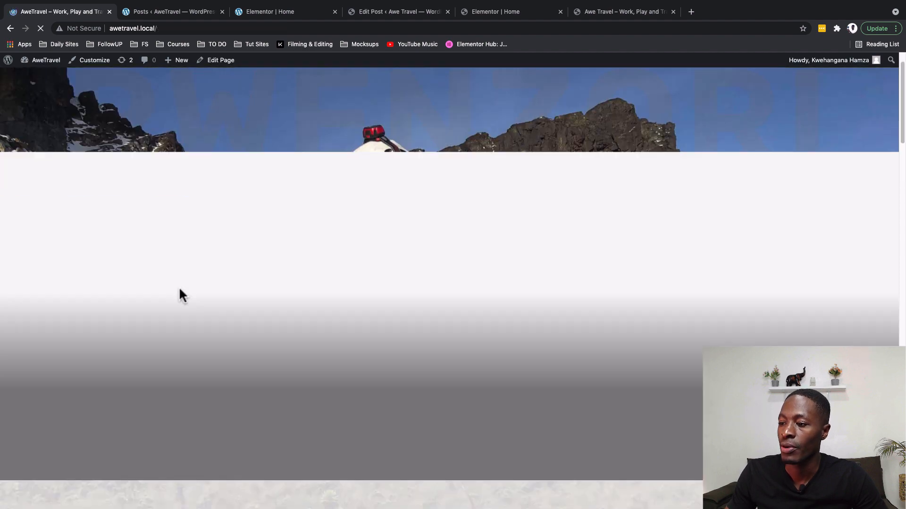
pyautogui.scroll(-10, 188, 293)
pyautogui.scroll(-10, 203, 296)
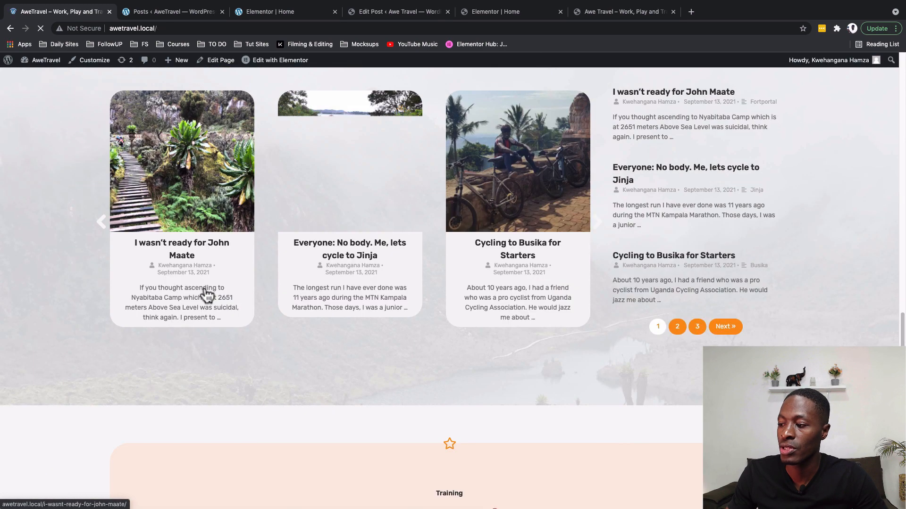
pyautogui.scroll(2, 181, 202)
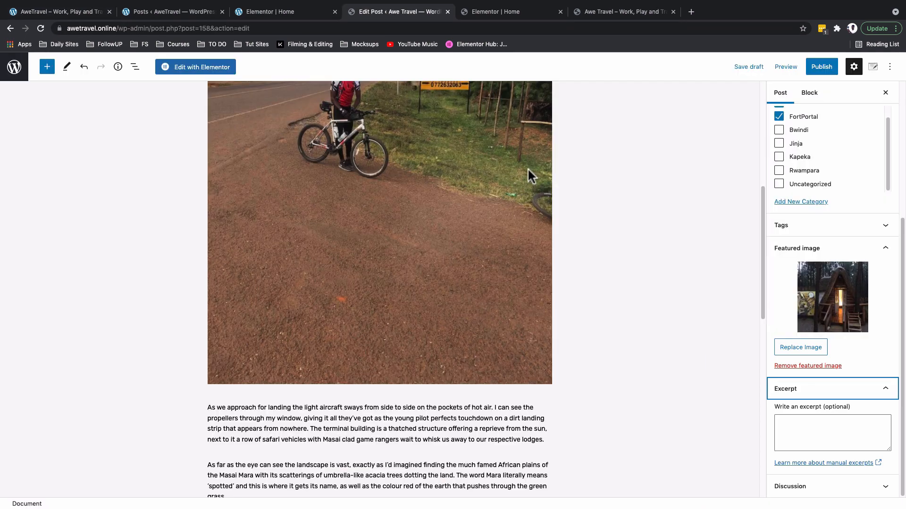
# Select the safari post's 'As far as the eye can see…' Masai Mara paragraph.
pyautogui.click(801, 447)
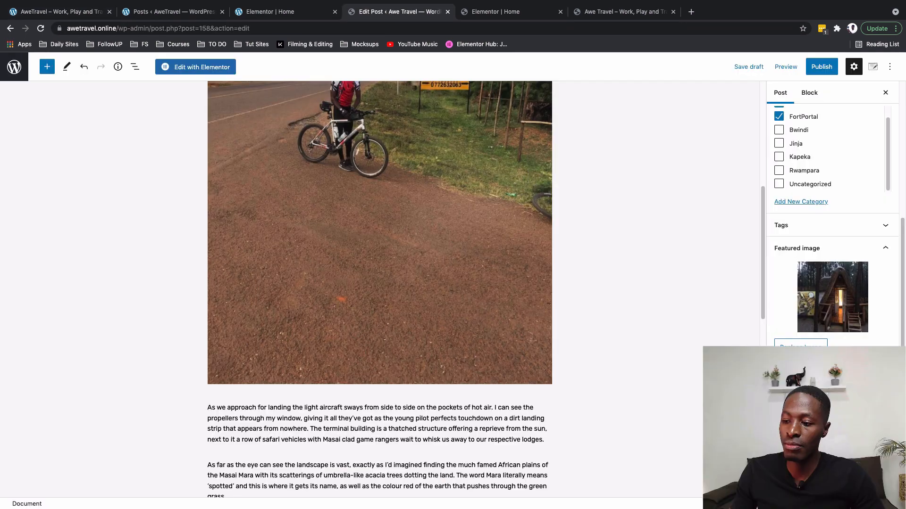
pyautogui.scroll(-3, 228, 417)
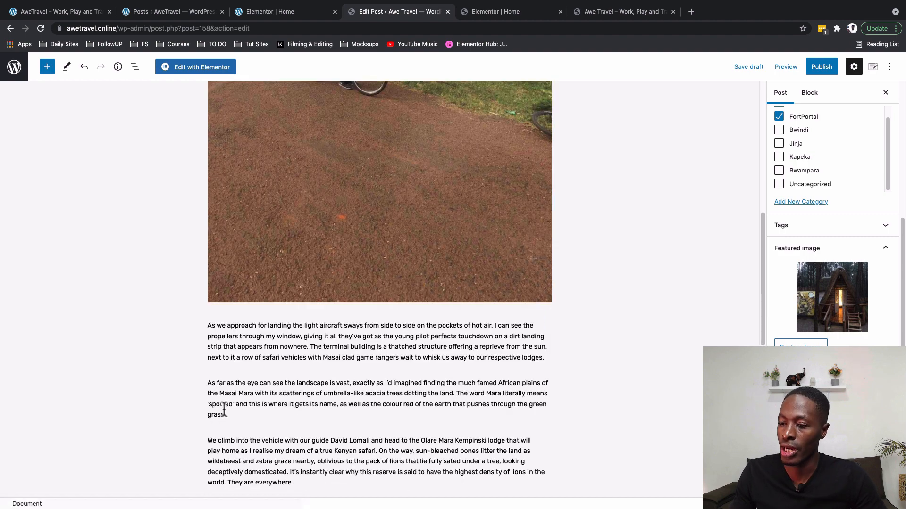
pyautogui.click(228, 417)
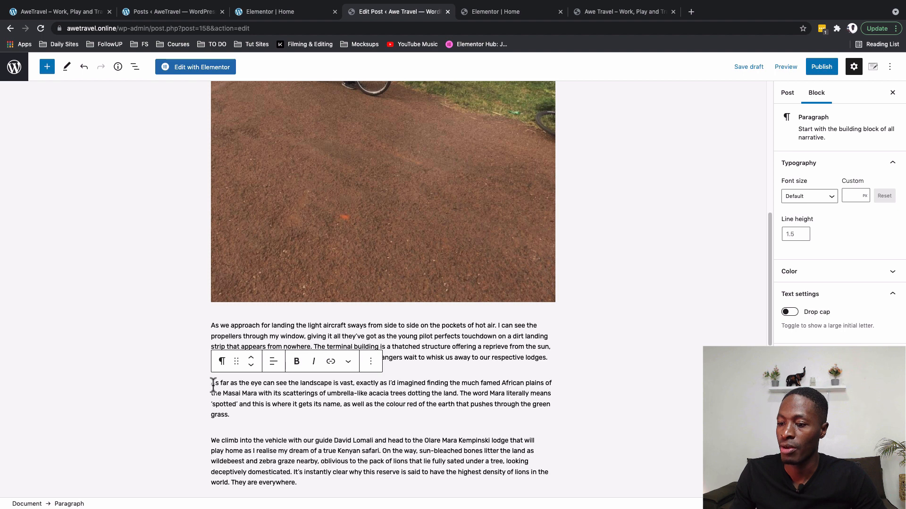
pyautogui.moveTo(213, 385); pyautogui.dragTo(232, 416)
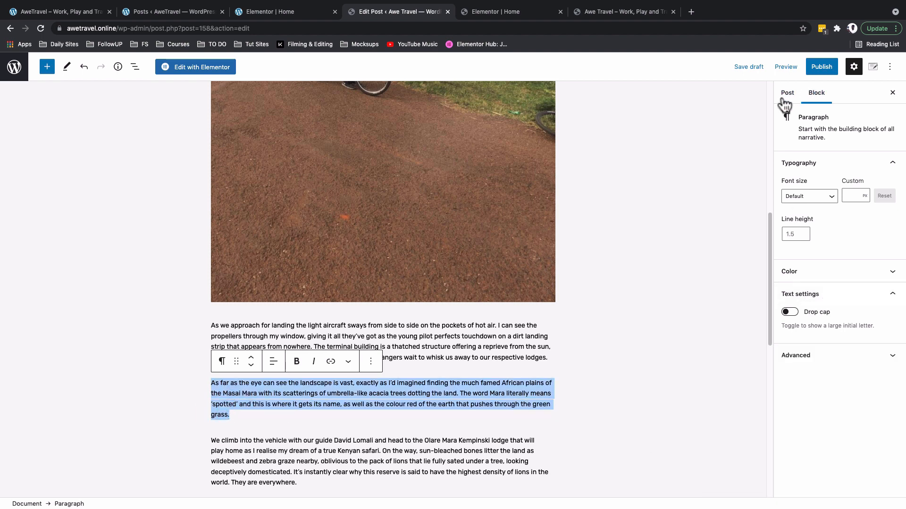
# Paste the paragraph into the post's Excerpt and expand the Discussion panel.
pyautogui.click(786, 93)
pyautogui.scroll(-5, 786, 355)
pyautogui.click(866, 432)
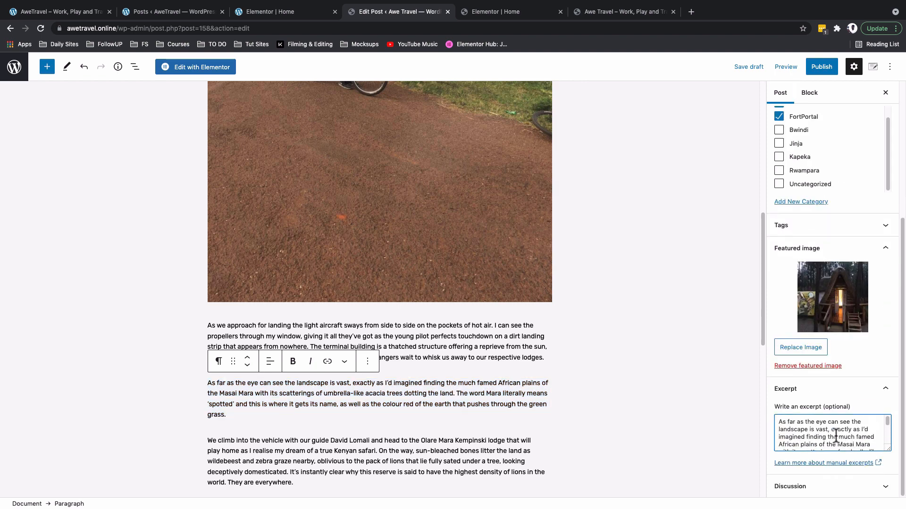
pyautogui.click(807, 486)
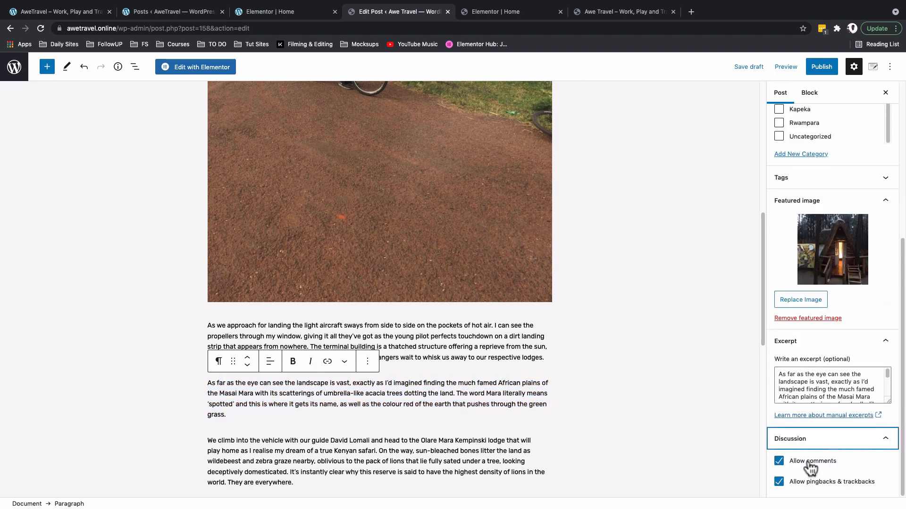
pyautogui.click(54, 13)
pyautogui.scroll(3, 193, 236)
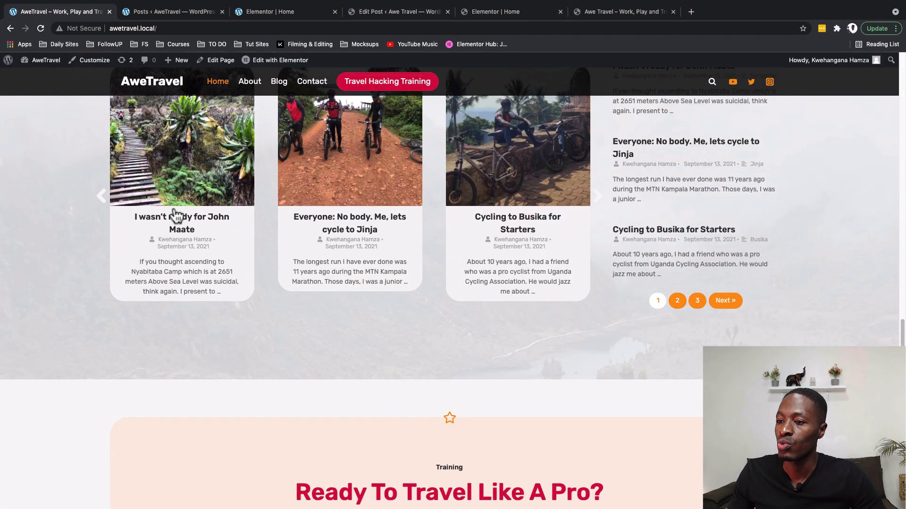
pyautogui.click(166, 219)
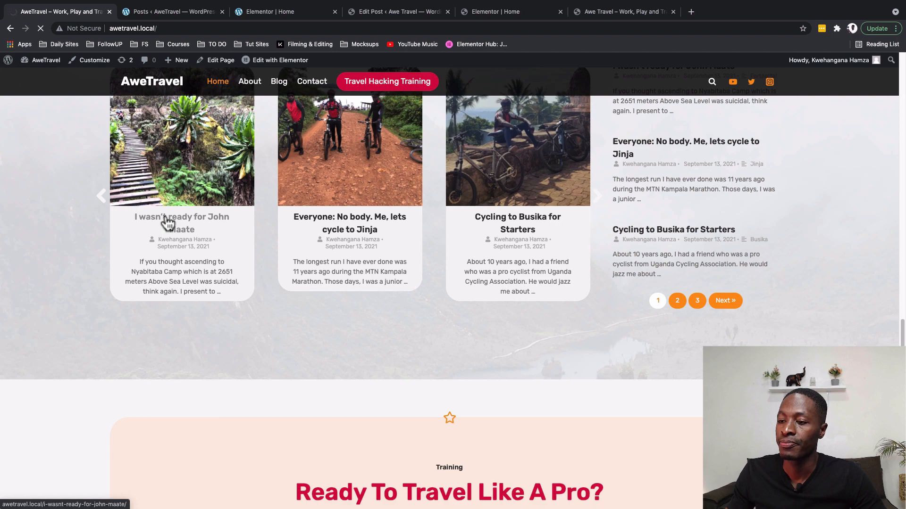
pyautogui.scroll(-20, 170, 244)
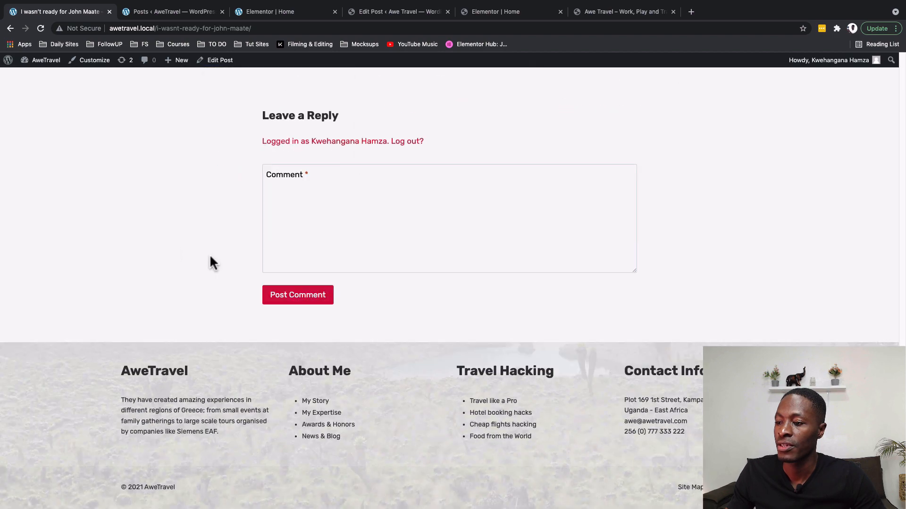
pyautogui.scroll(2, 281, 259)
pyautogui.scroll(3, 332, 288)
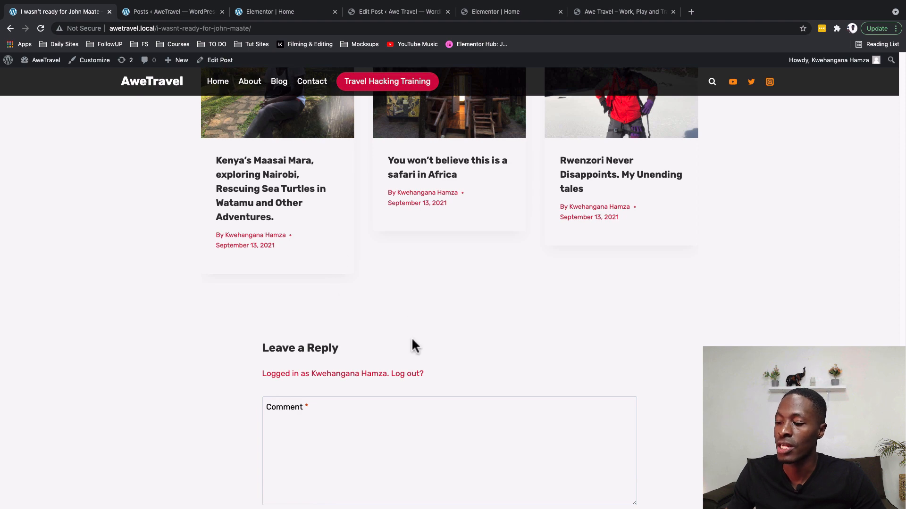
pyautogui.scroll(-5, 413, 343)
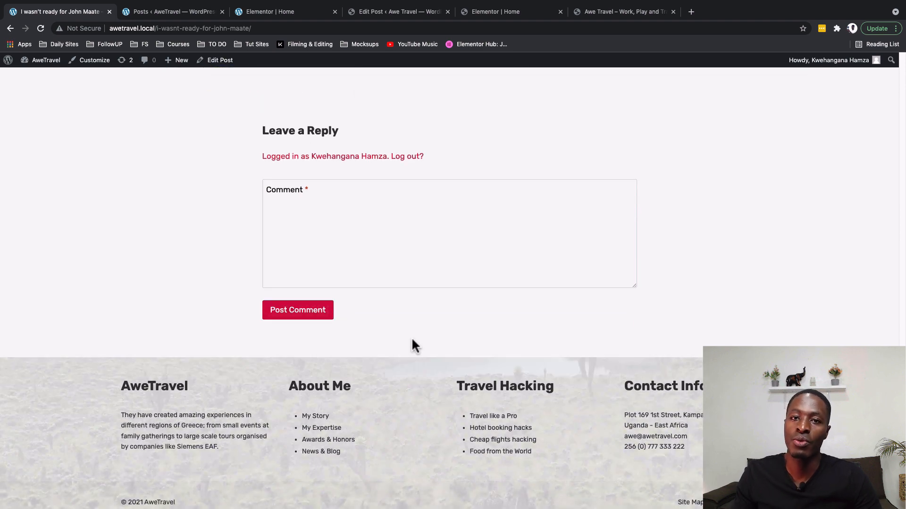
pyautogui.click(360, 236)
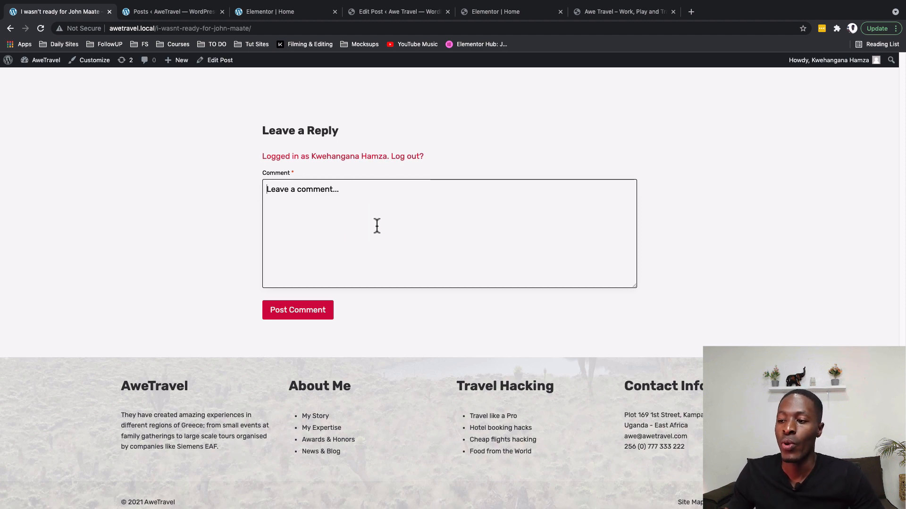
pyautogui.scroll(1, 375, 226)
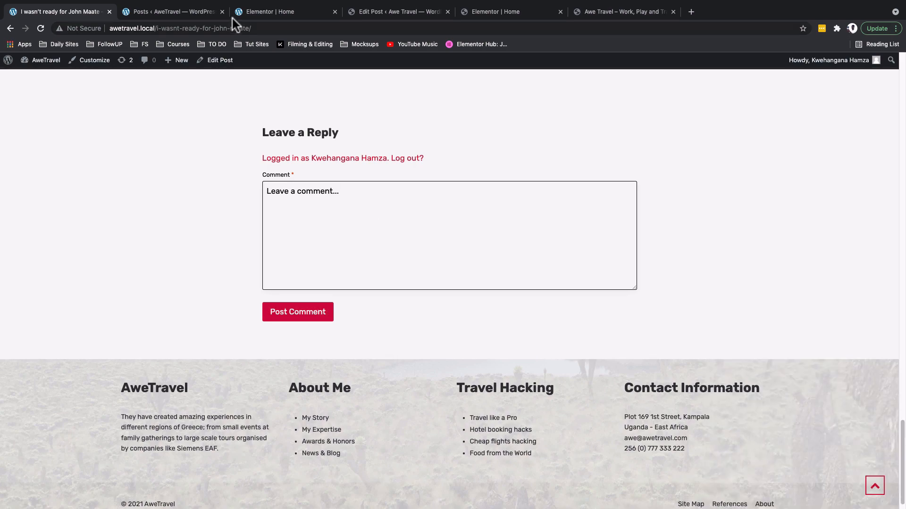
# Turn off pingbacks and trackbacks on the safari post, publish it, and return to the Posts list.
pyautogui.click(400, 11)
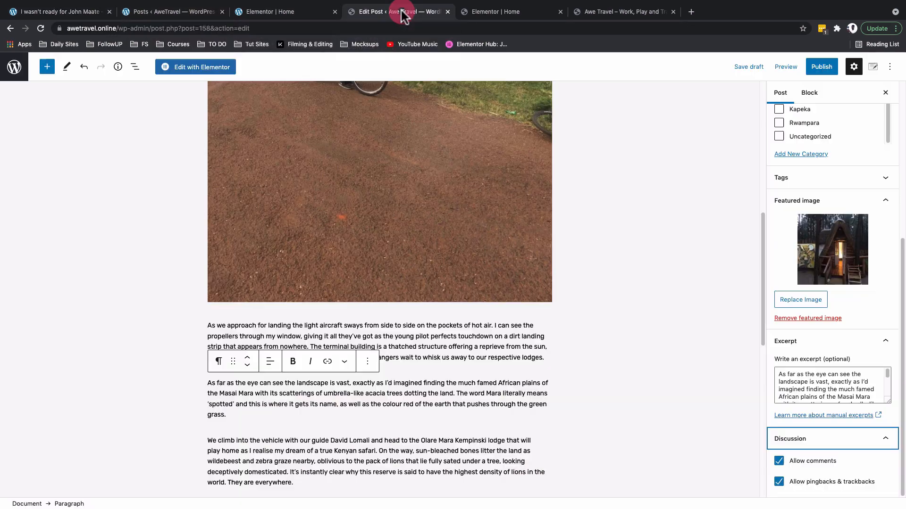
pyautogui.scroll(-3, 837, 382)
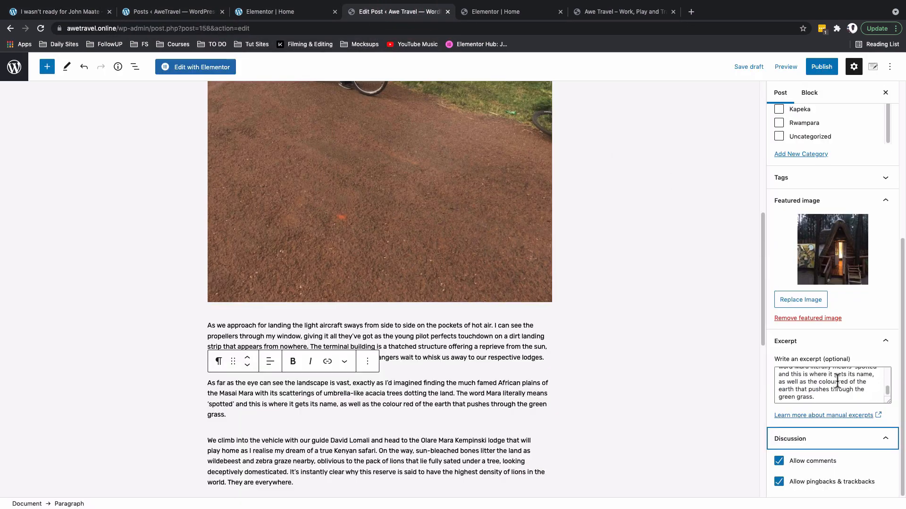
pyautogui.click(805, 481)
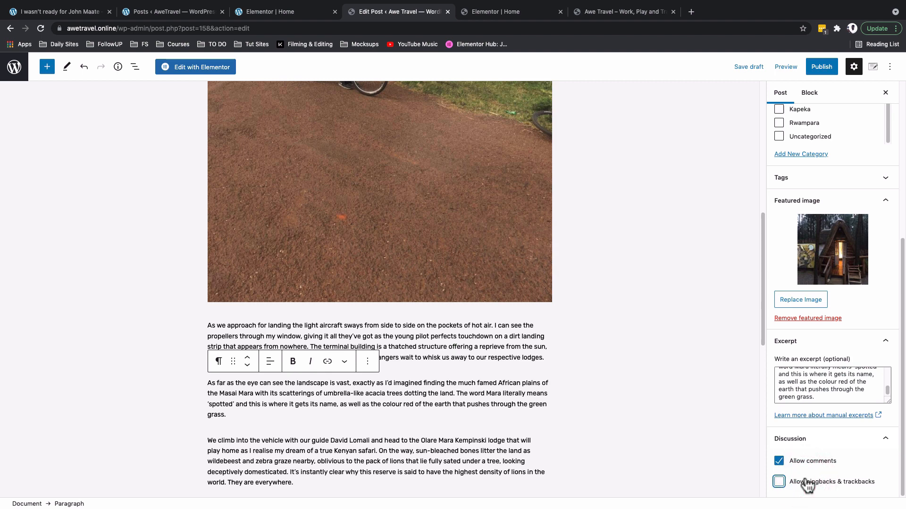
pyautogui.scroll(5, 807, 468)
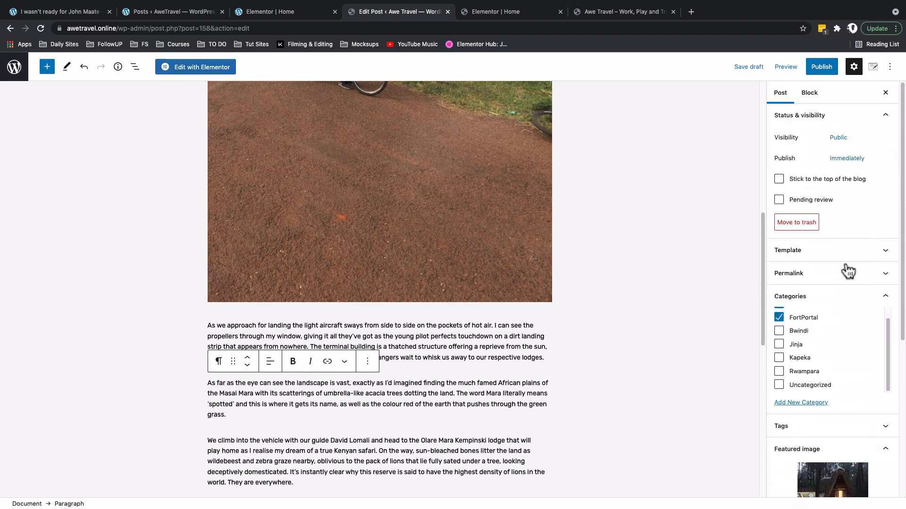
pyautogui.click(825, 70)
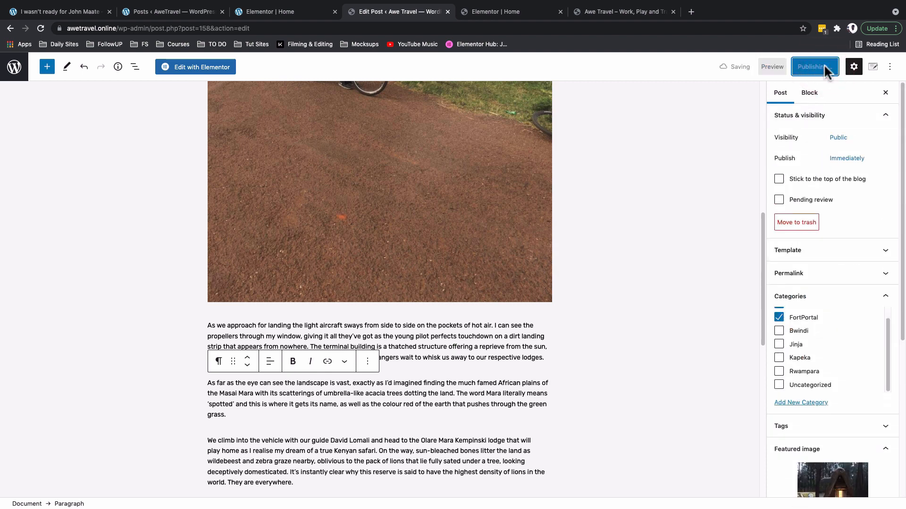
pyautogui.click(15, 68)
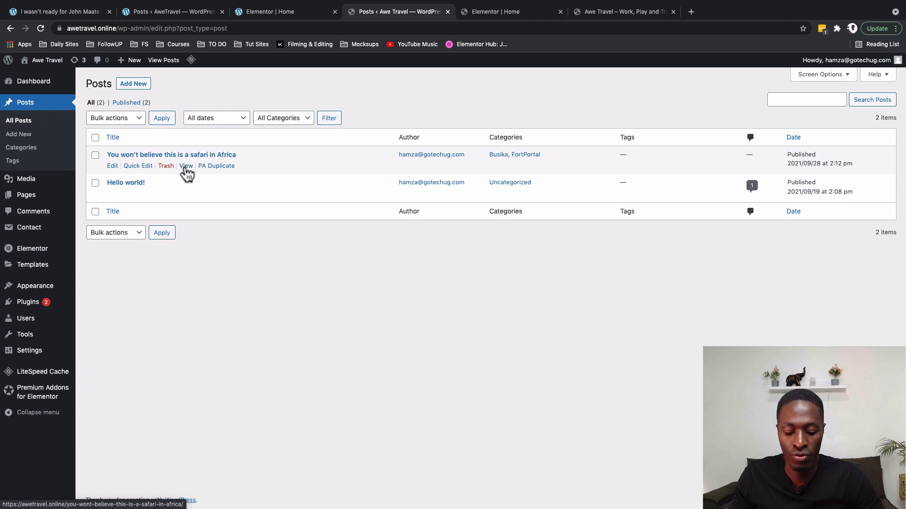
pyautogui.keyDown('super'); pyautogui.click(186, 166); pyautogui.keyUp('super')
pyautogui.click(494, 11)
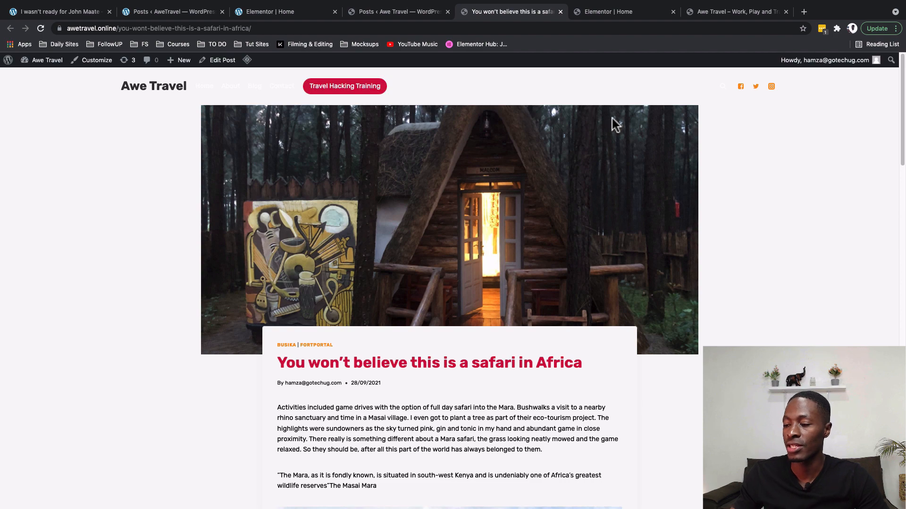
pyautogui.scroll(-4, 429, 252)
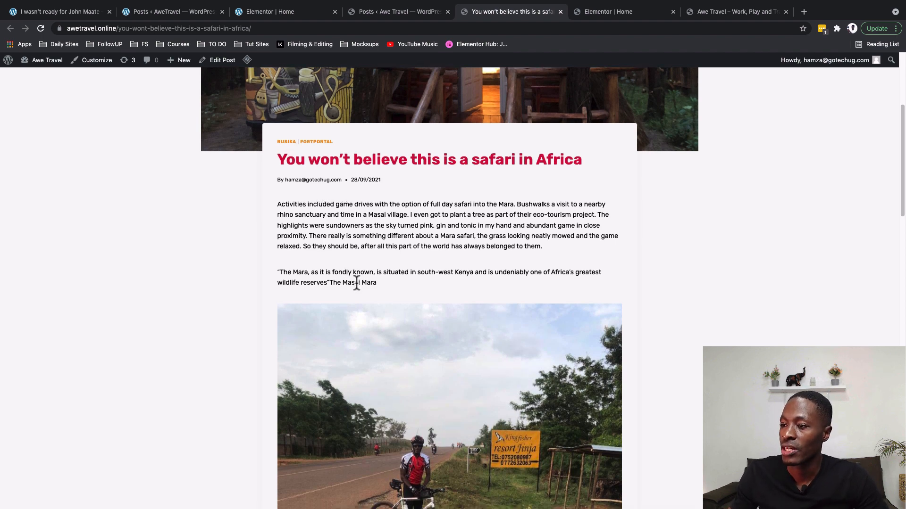
pyautogui.scroll(-1, 359, 283)
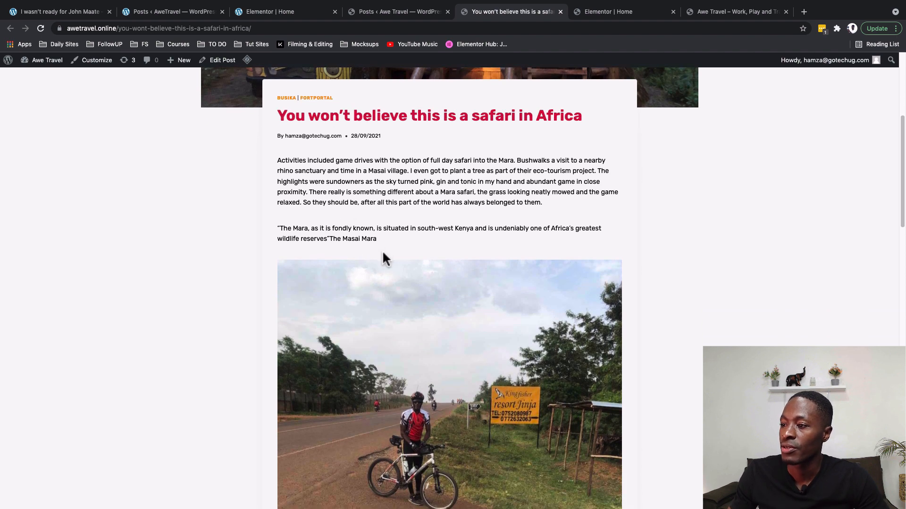
pyautogui.scroll(-10, 382, 255)
pyautogui.scroll(-6, 423, 321)
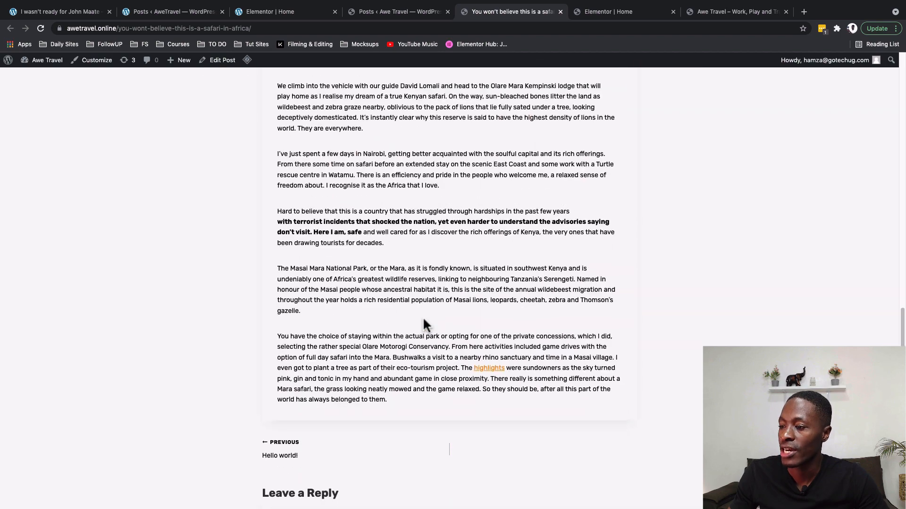
pyautogui.scroll(10, 330, 228)
pyautogui.scroll(-8, 330, 226)
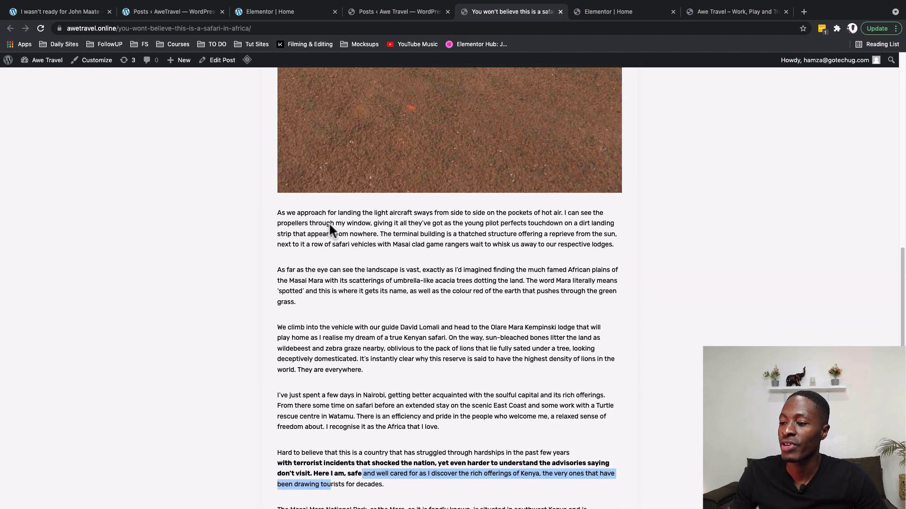
pyautogui.moveTo(278, 287); pyautogui.dragTo(362, 297)
pyautogui.scroll(10, 316, 180)
pyautogui.scroll(7, 317, 184)
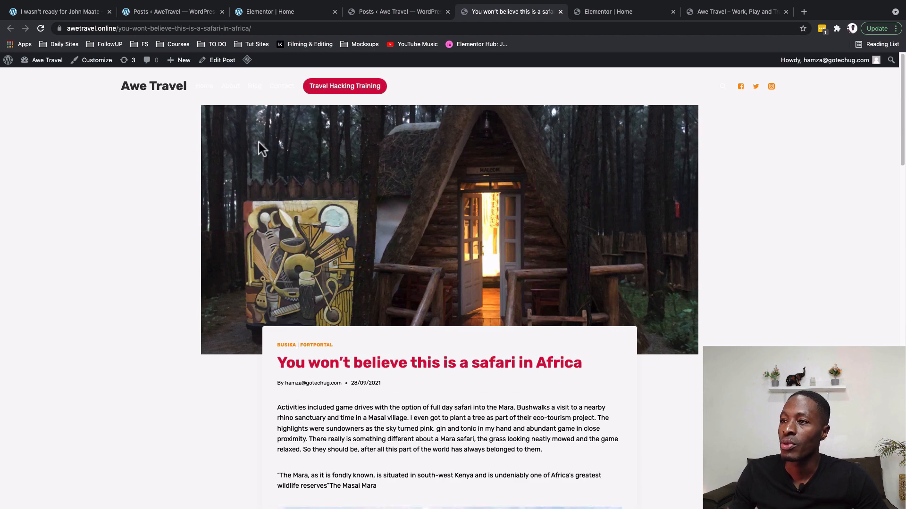
pyautogui.click(372, 12)
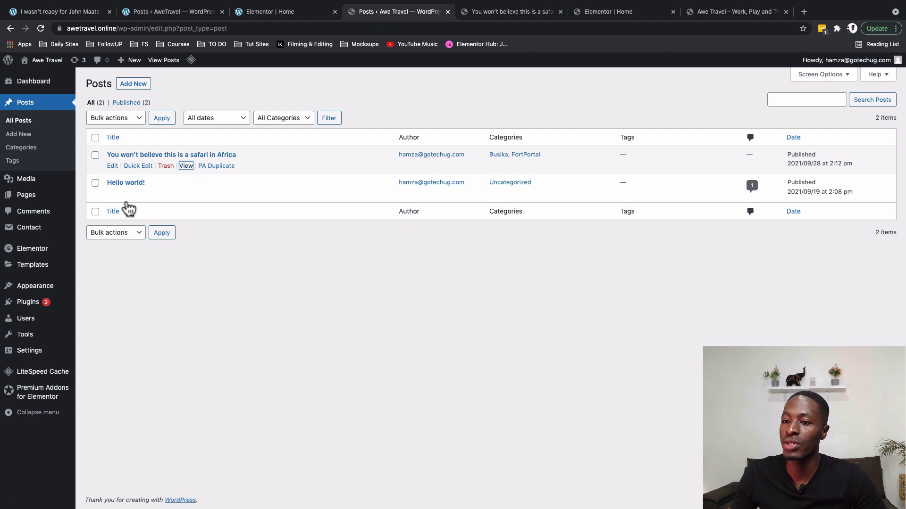
# Open the admin user's profile from Users > All Users.
pyautogui.moveTo(32, 324)
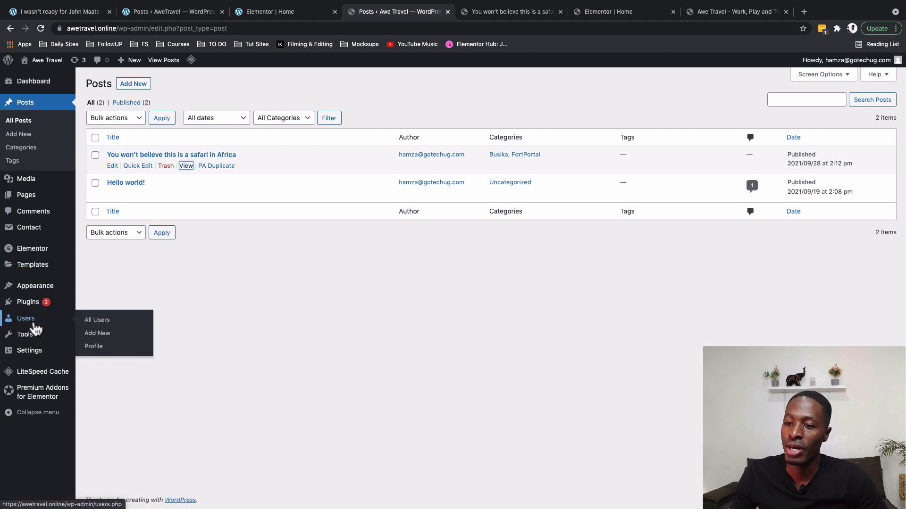
pyautogui.click(106, 324)
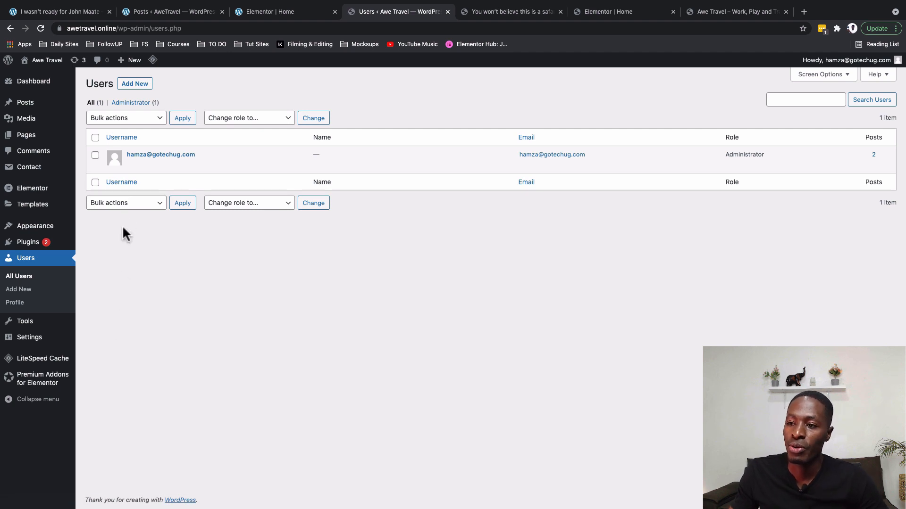
pyautogui.click(132, 166)
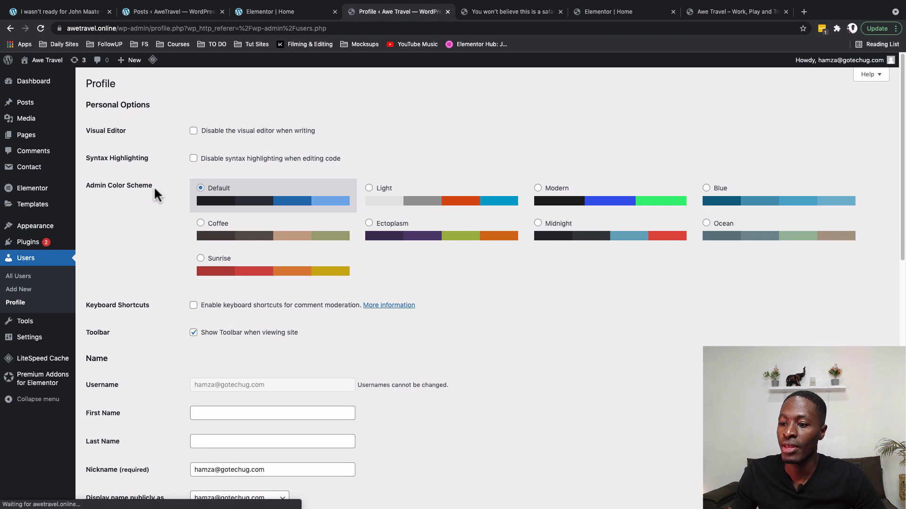
pyautogui.scroll(-4, 283, 333)
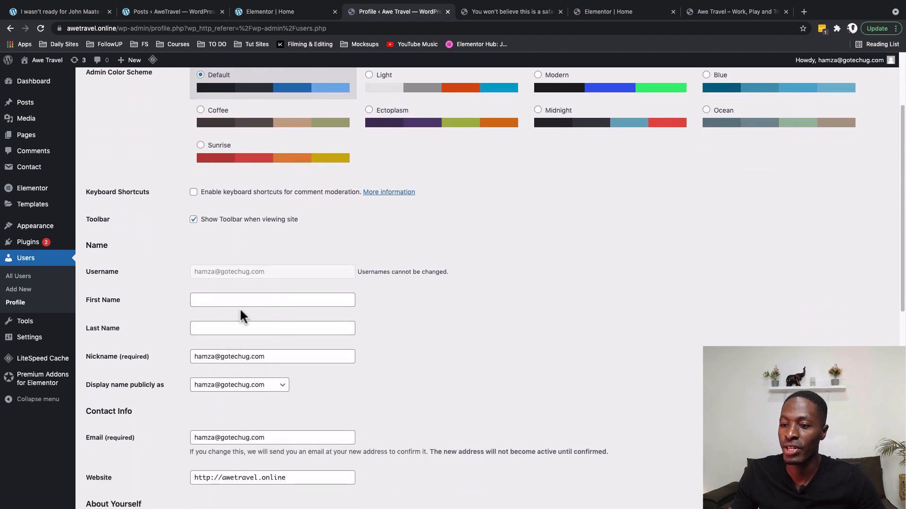
# Enter the user's first and last name, display the full name publicly, and update the profile.
pyautogui.click(218, 296)
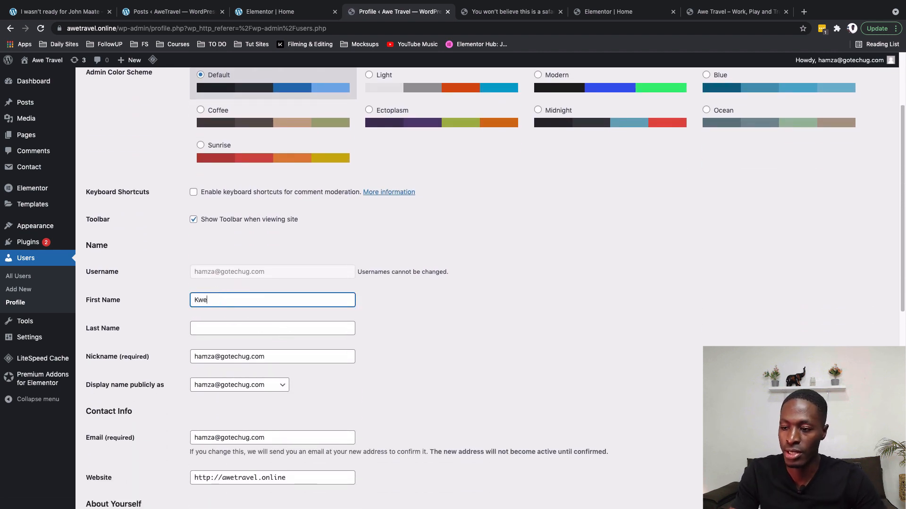
pyautogui.press('Tab')
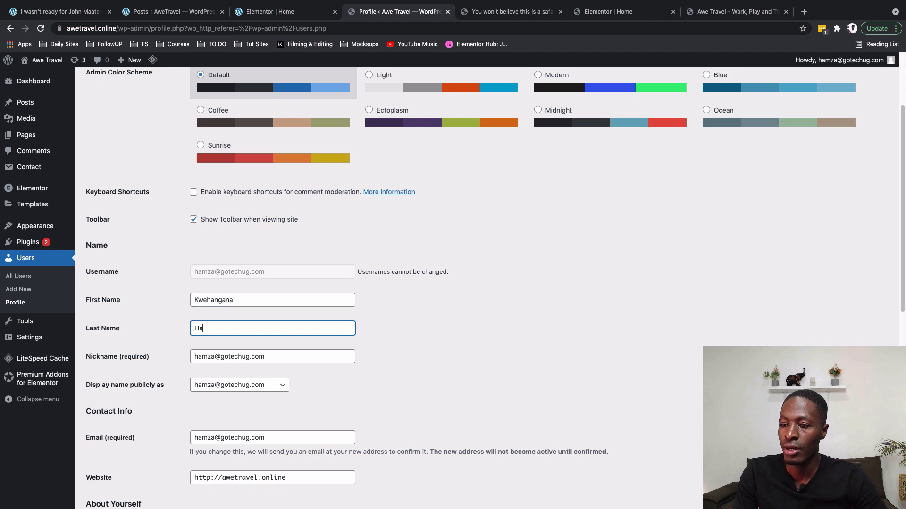
pyautogui.scroll(-1, 136, 371)
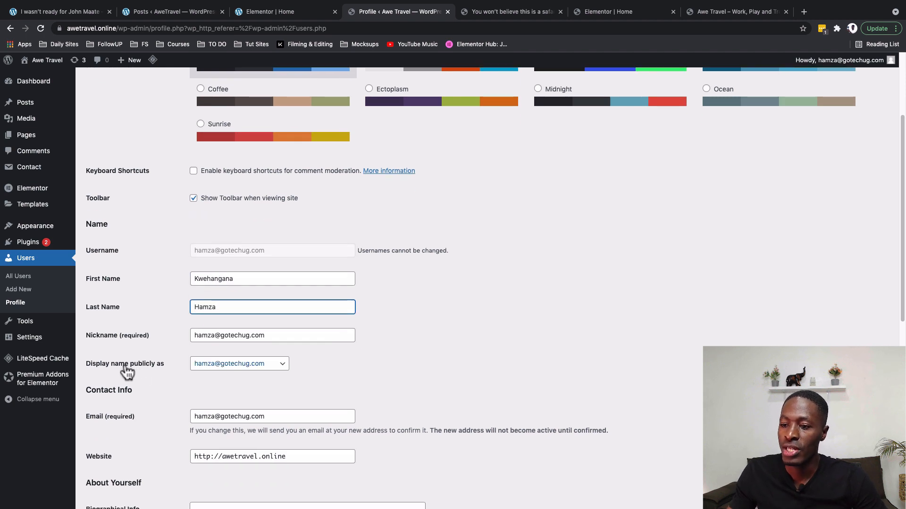
pyautogui.click(227, 366)
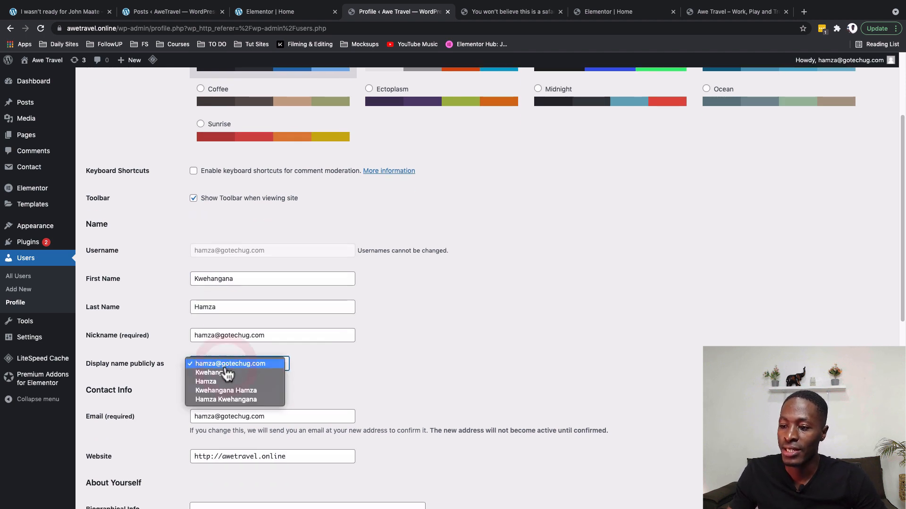
pyautogui.click(217, 391)
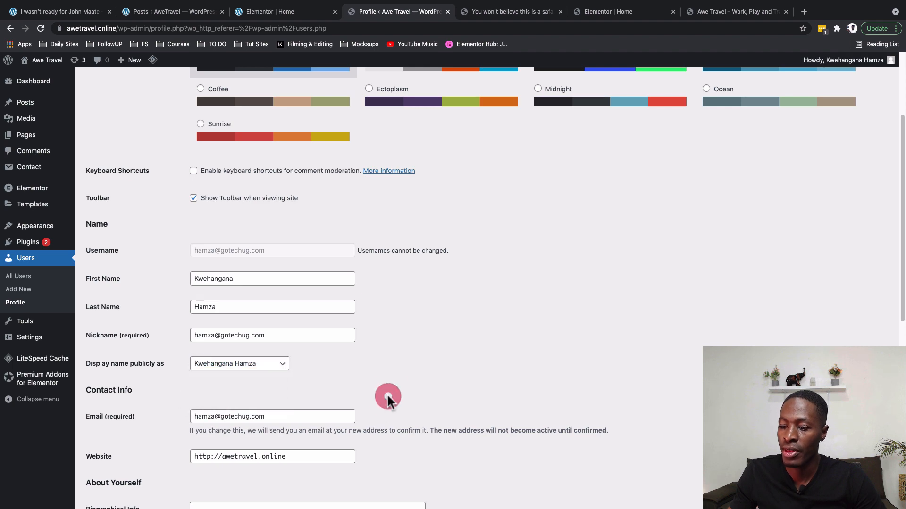
pyautogui.scroll(-5, 384, 397)
pyautogui.scroll(-3, 388, 398)
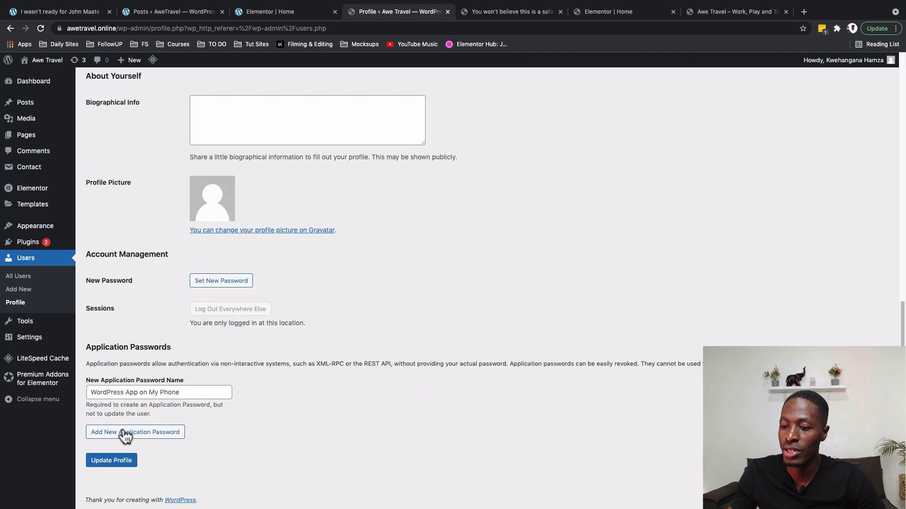
pyautogui.click(113, 465)
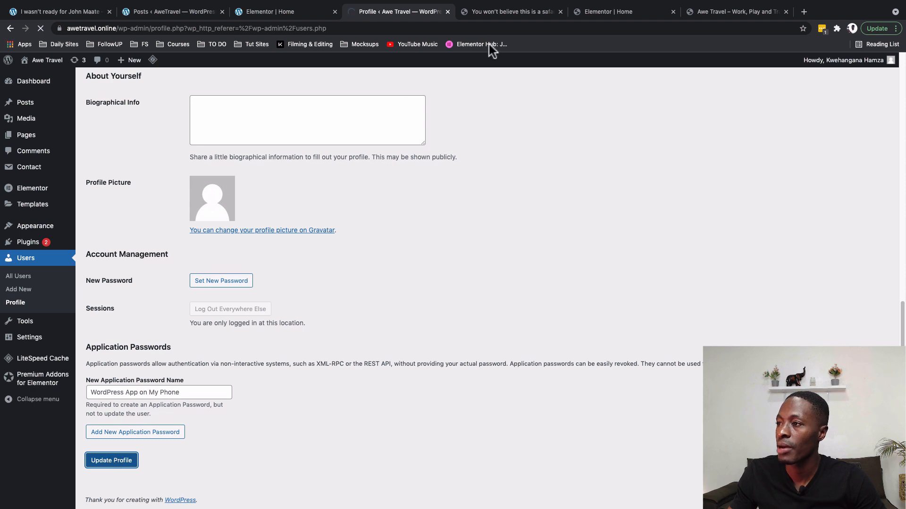
pyautogui.click(496, 14)
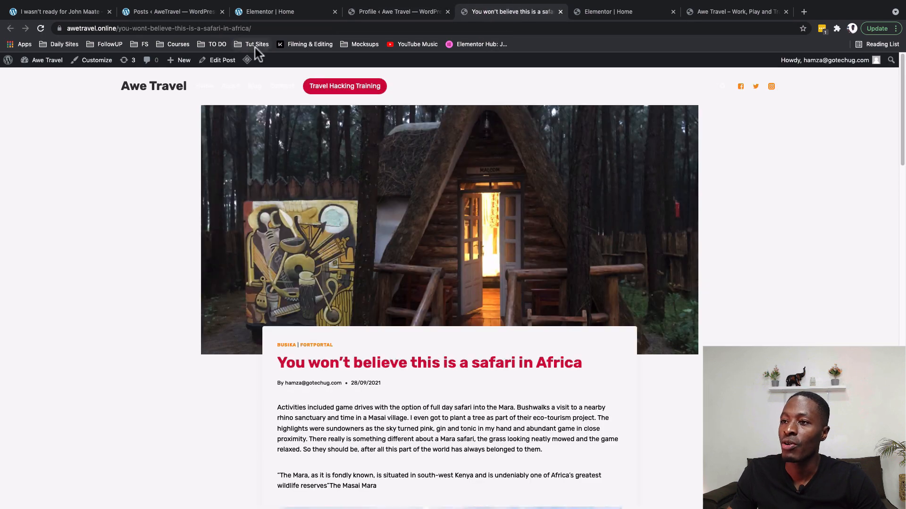
pyautogui.click(40, 29)
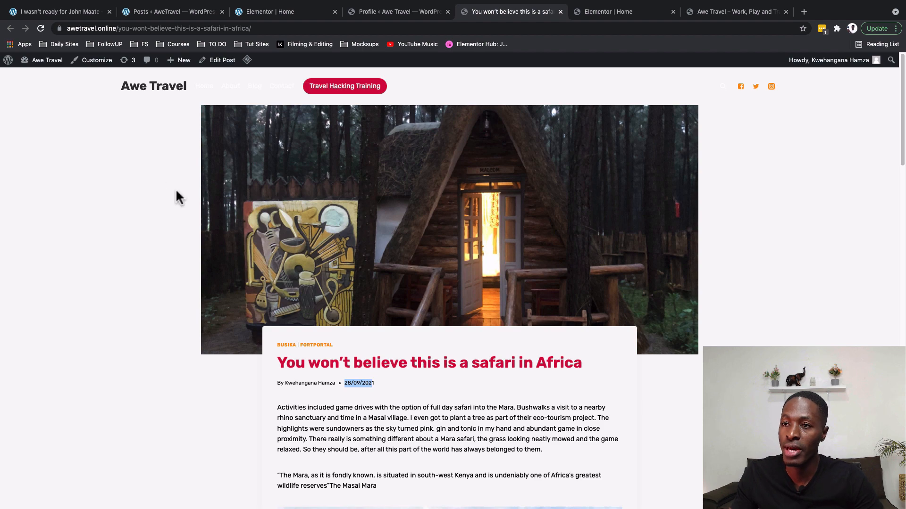
pyautogui.click(62, 14)
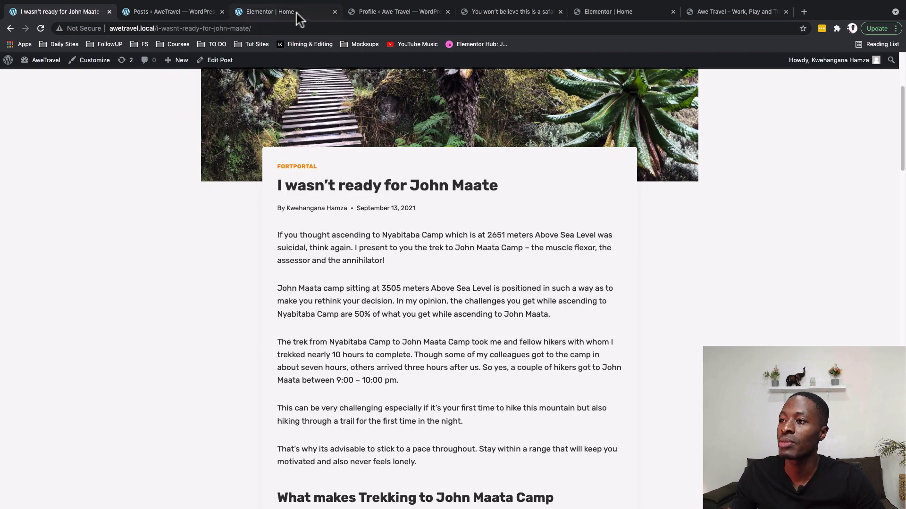
pyautogui.click(417, 9)
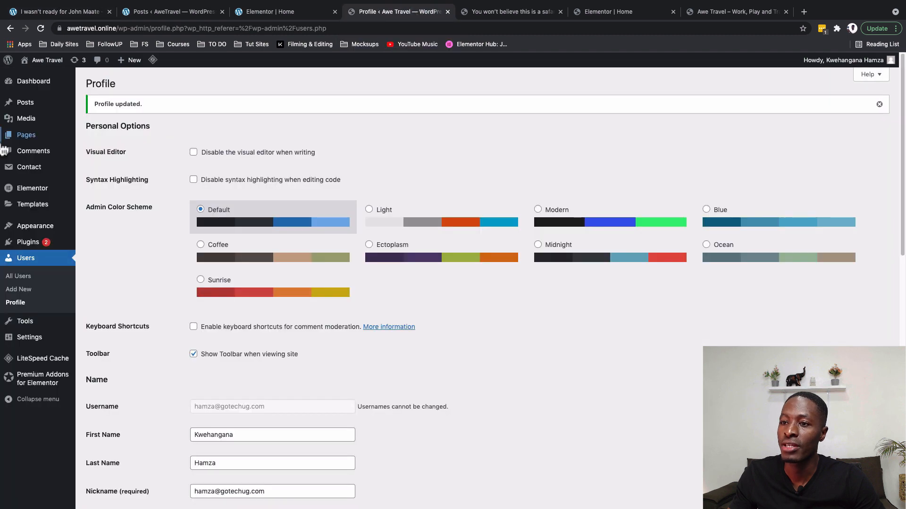
pyautogui.moveTo(27, 342)
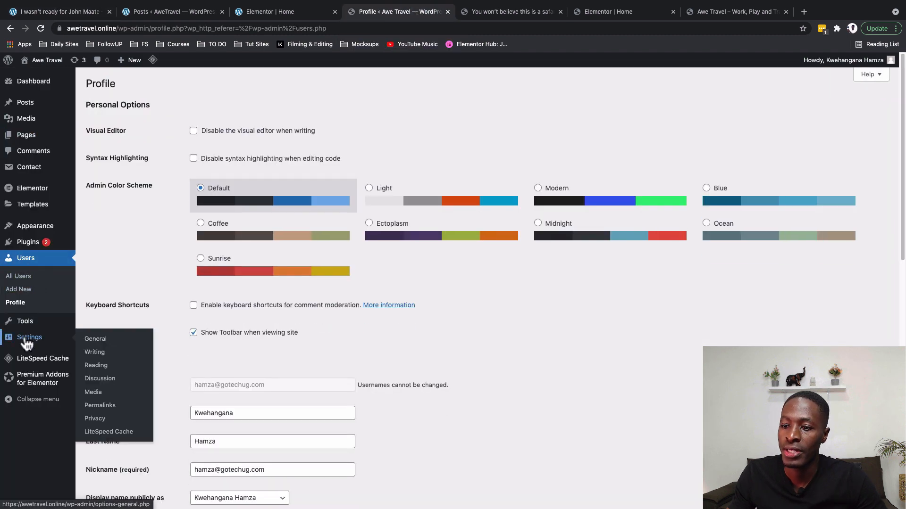
pyautogui.click(99, 339)
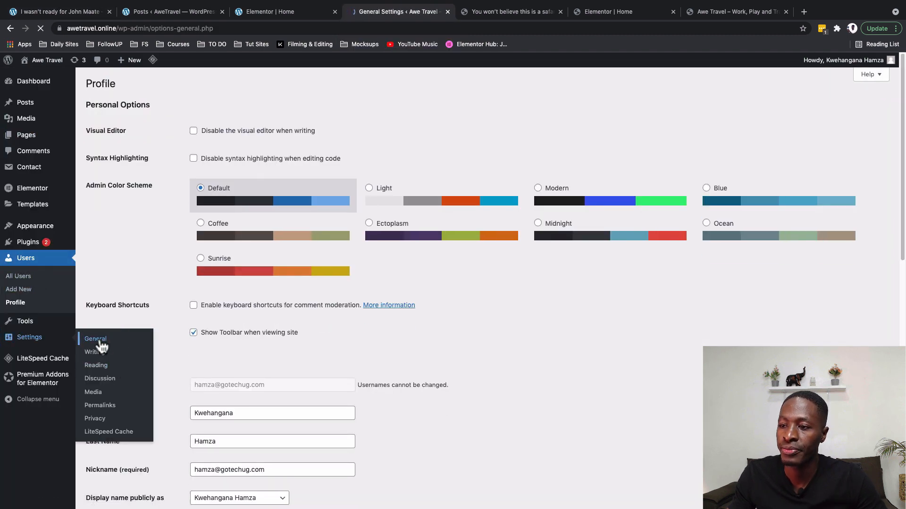
# Choose the F j, Y (September 28, 2021) date format in General Settings and save it.
pyautogui.scroll(-3, 131, 376)
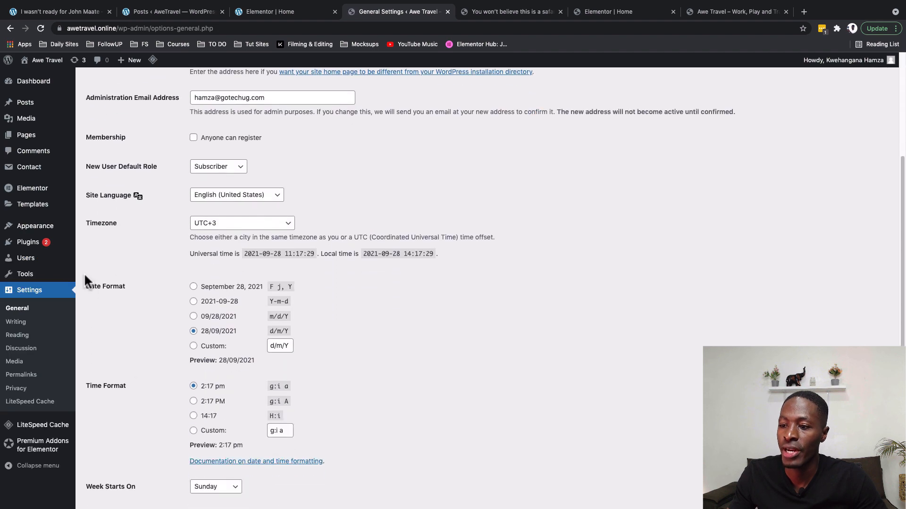
pyautogui.click(193, 287)
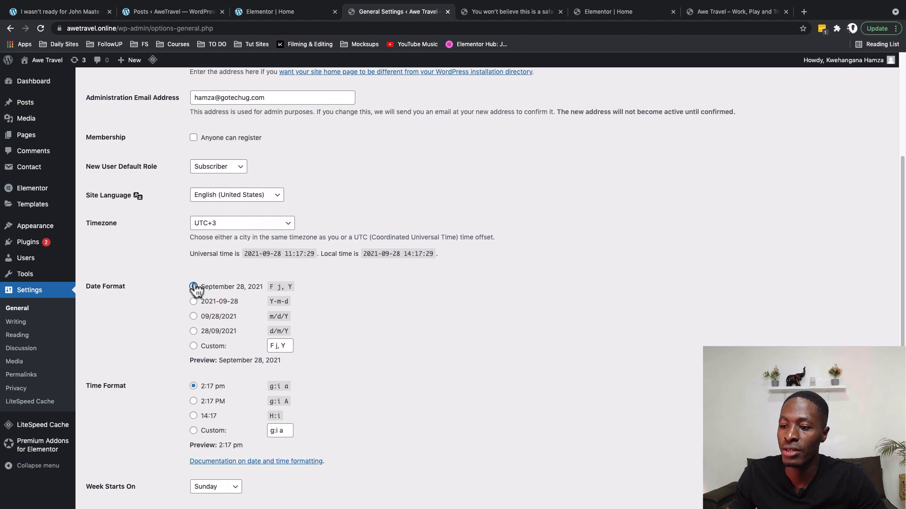
pyautogui.scroll(-2, 277, 427)
pyautogui.click(124, 465)
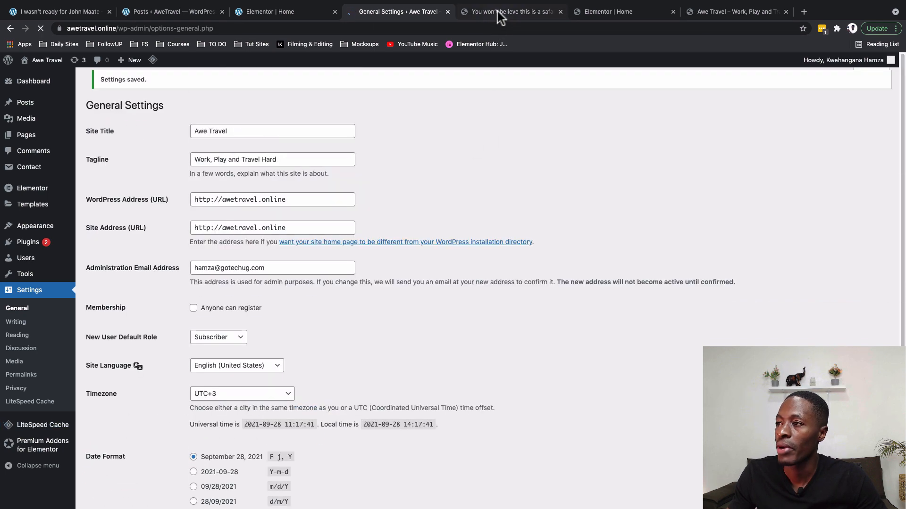
pyautogui.click(497, 11)
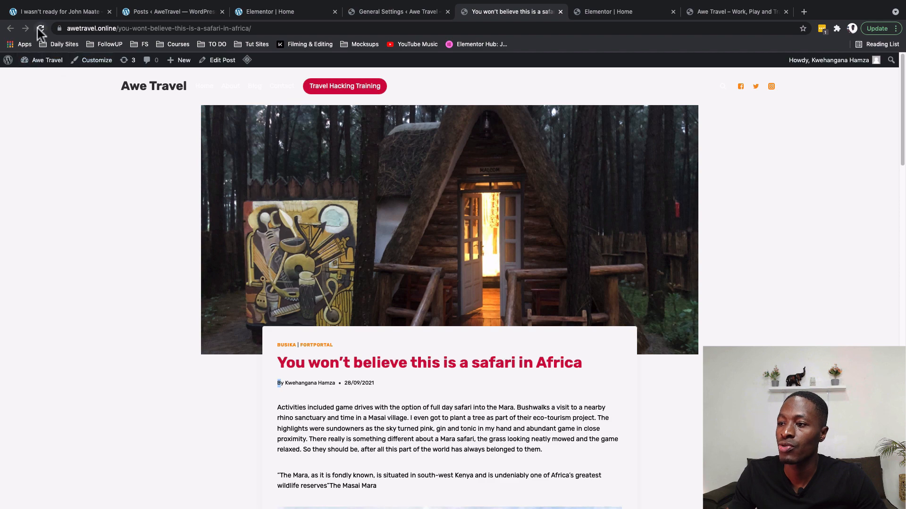
# Reload the safari post to confirm its date now reads September 28, 2021.
pyautogui.click(40, 30)
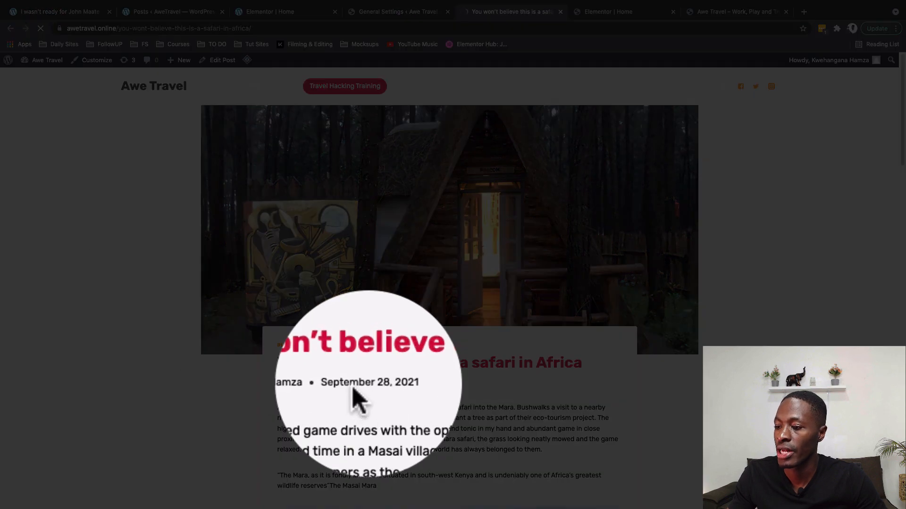
pyautogui.scroll(-10, 363, 381)
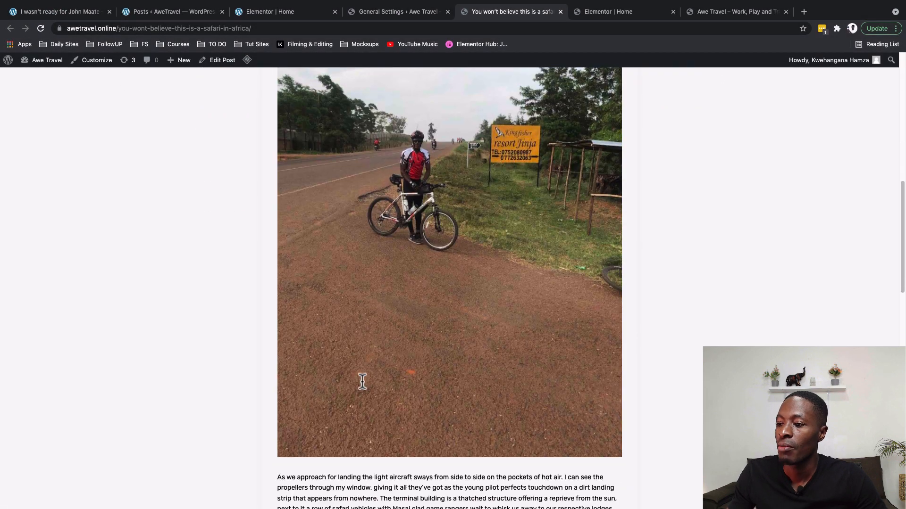
pyautogui.scroll(-5, 362, 381)
pyautogui.scroll(15, 362, 382)
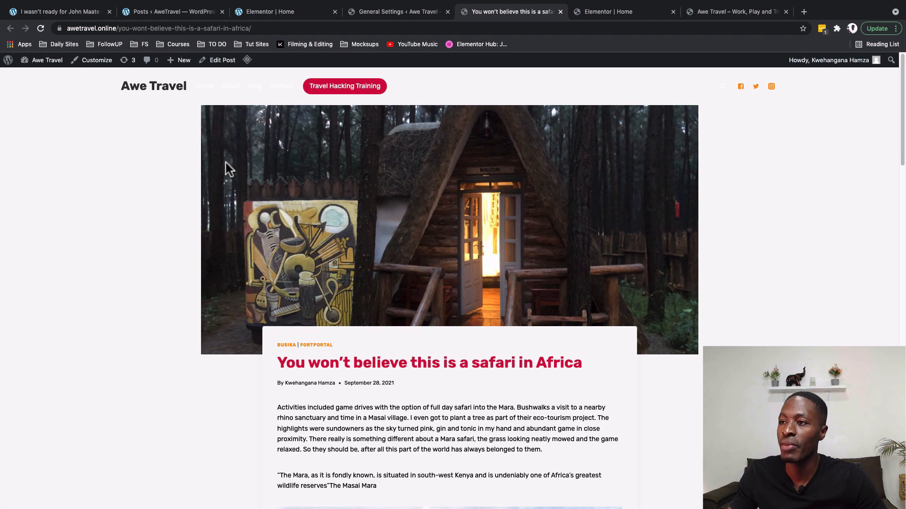
pyautogui.click(393, 15)
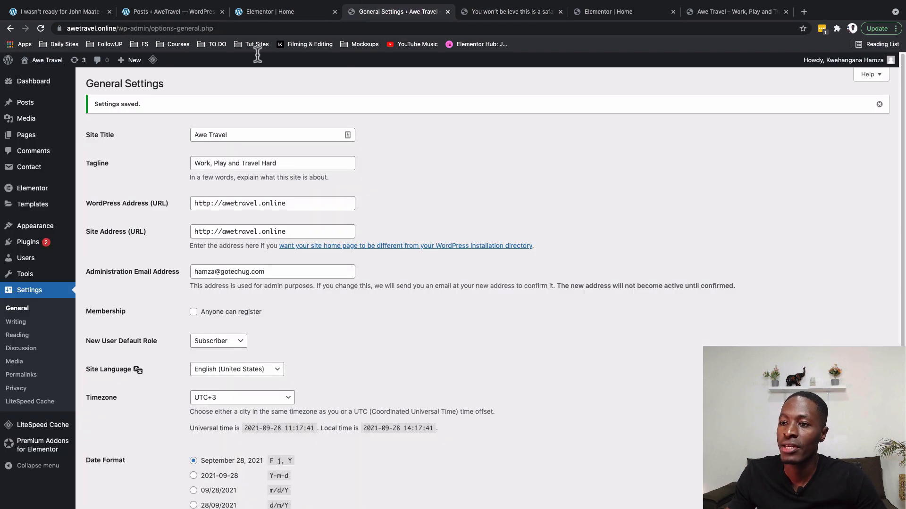
# Go to Customize > Blog Posts > Single Post Layout.
pyautogui.moveTo(33, 226)
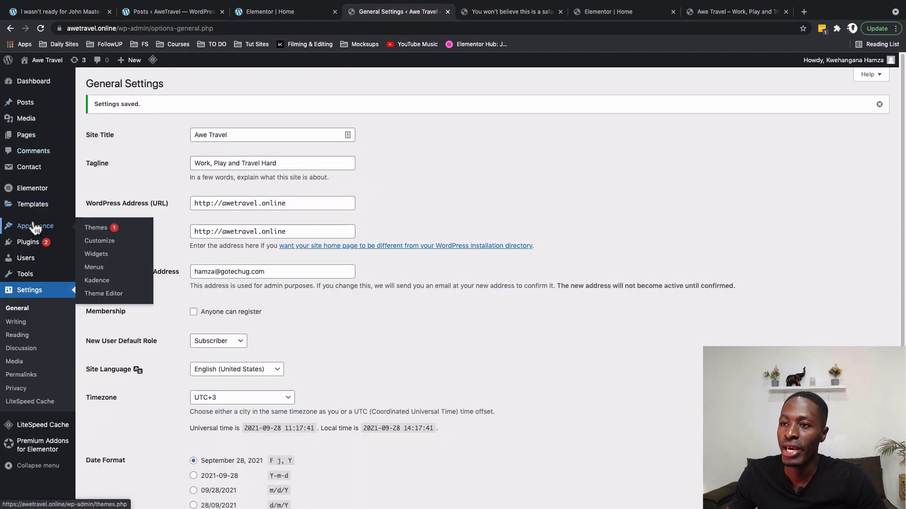
pyautogui.click(92, 241)
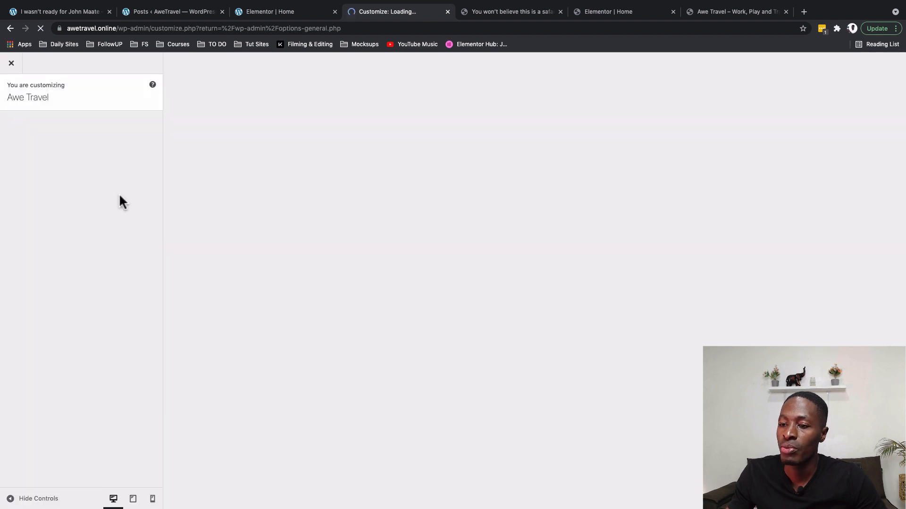
pyautogui.click(111, 286)
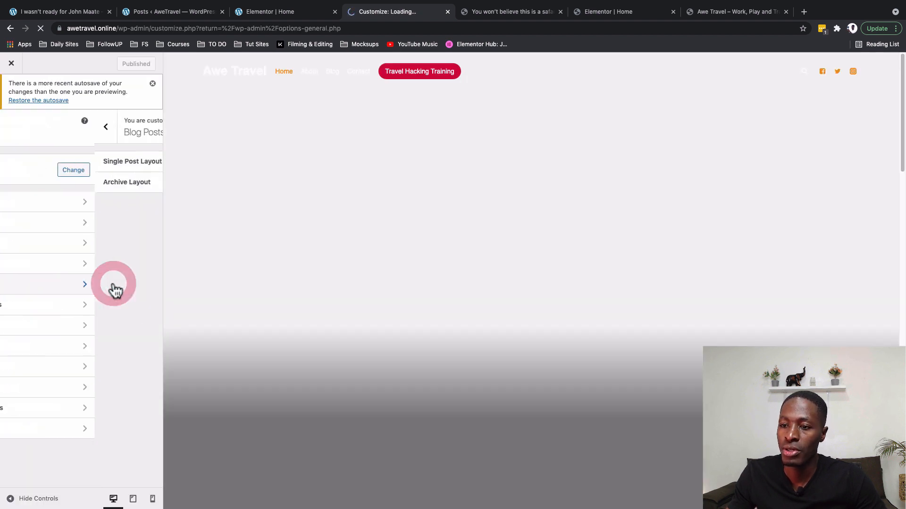
pyautogui.click(85, 170)
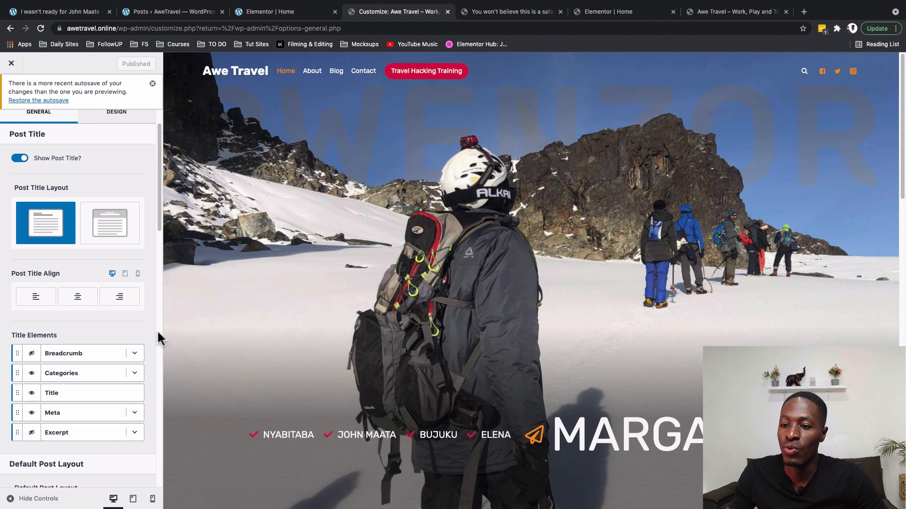
# Preview the site at tablet, mobile and desktop widths.
pyautogui.scroll(-3, 142, 306)
pyautogui.click(125, 172)
pyautogui.click(113, 172)
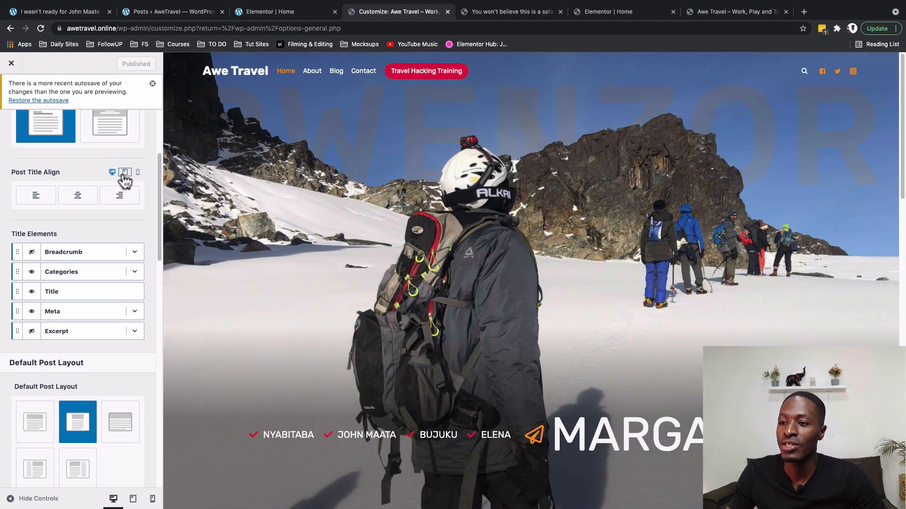
pyautogui.click(124, 173)
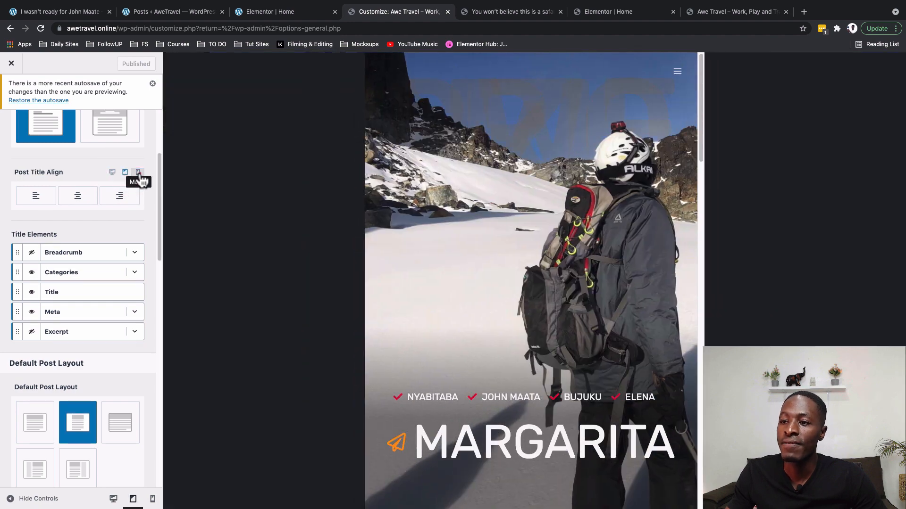
pyautogui.click(138, 173)
pyautogui.click(125, 173)
pyautogui.click(113, 173)
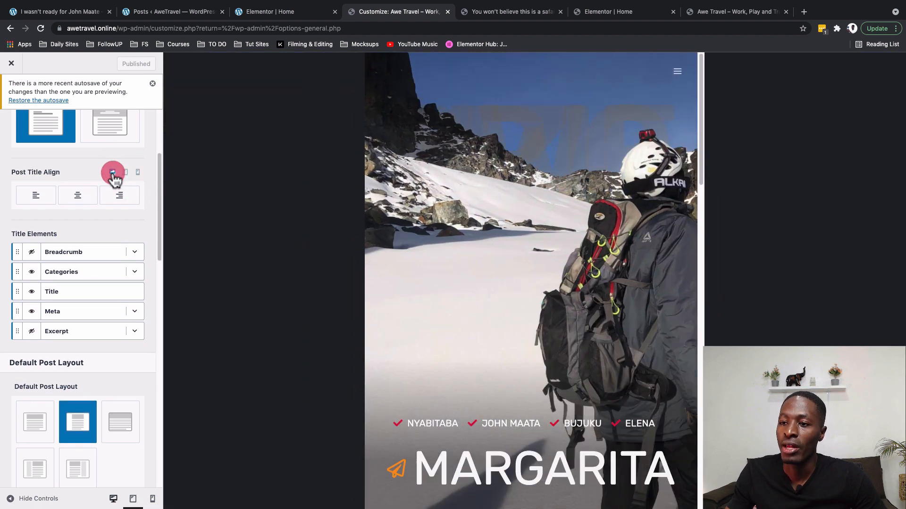
# Review the Single Post Layout options, keeping Narrow as default, and publish the customizer changes.
pyautogui.scroll(-4, 24, 185)
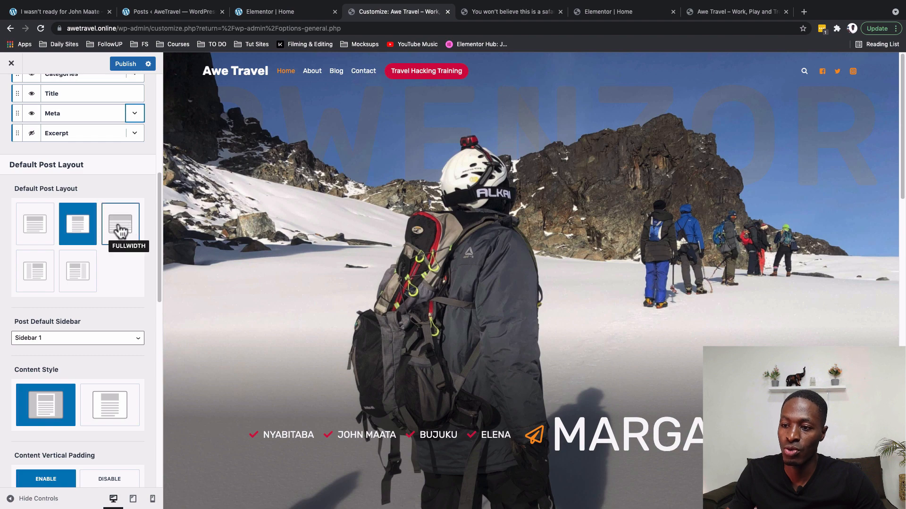
pyautogui.scroll(-10, 121, 231)
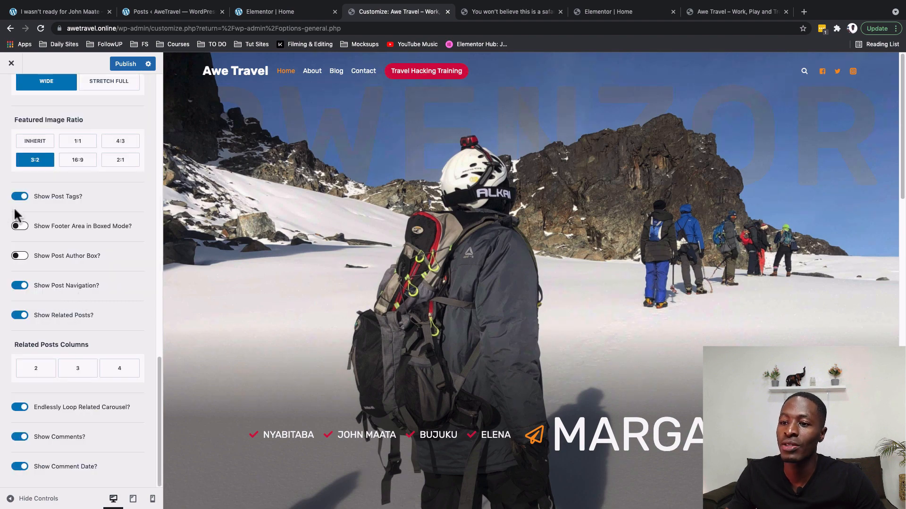
pyautogui.scroll(10, 23, 217)
pyautogui.scroll(6, 33, 224)
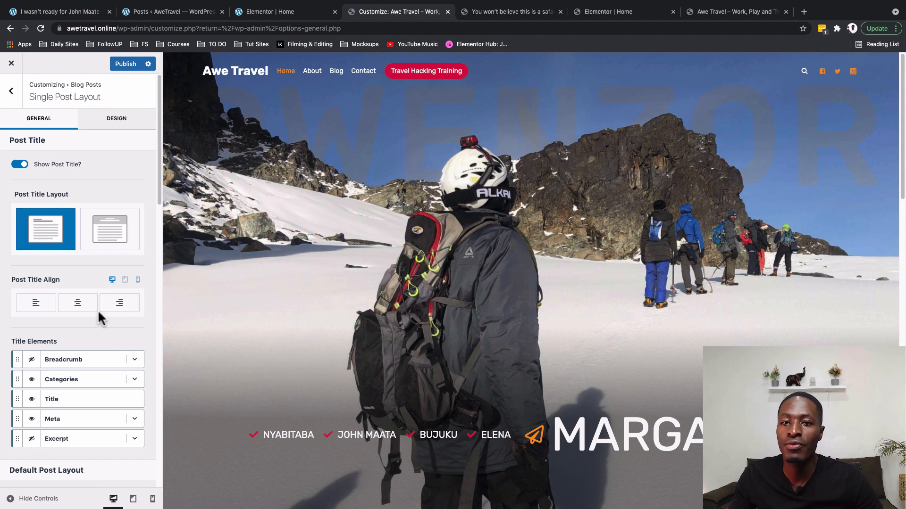
pyautogui.scroll(-2, 98, 309)
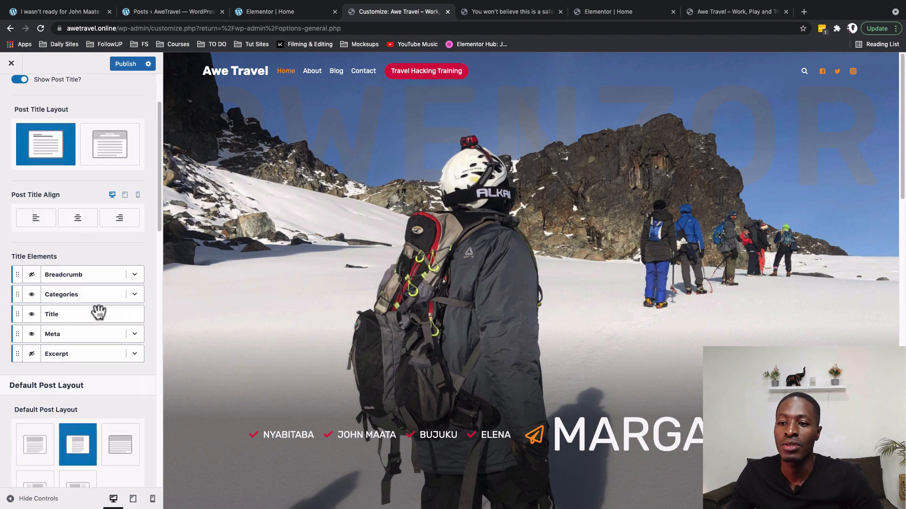
pyautogui.scroll(-4, 97, 309)
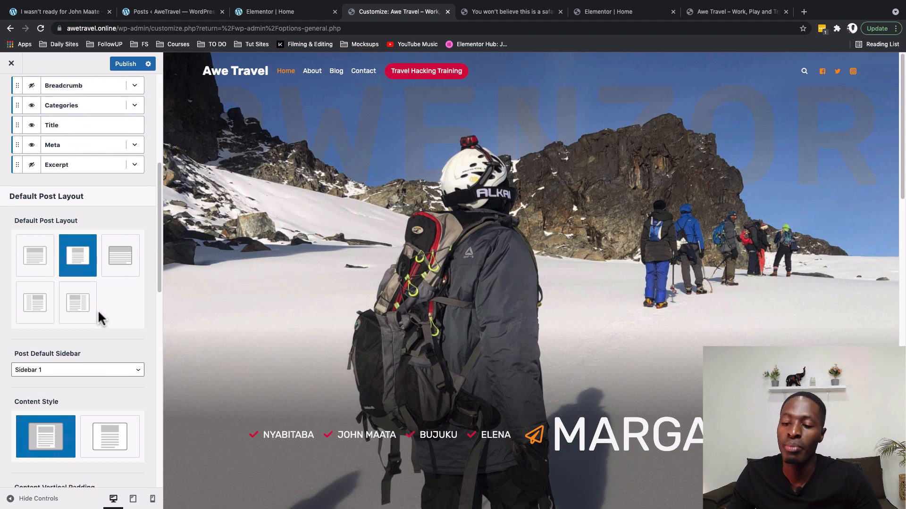
pyautogui.scroll(-7, 98, 310)
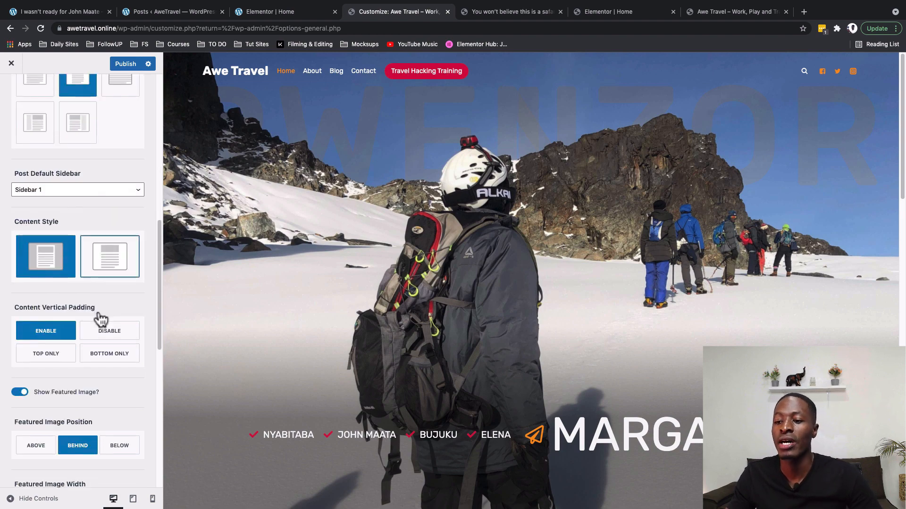
pyautogui.click(122, 64)
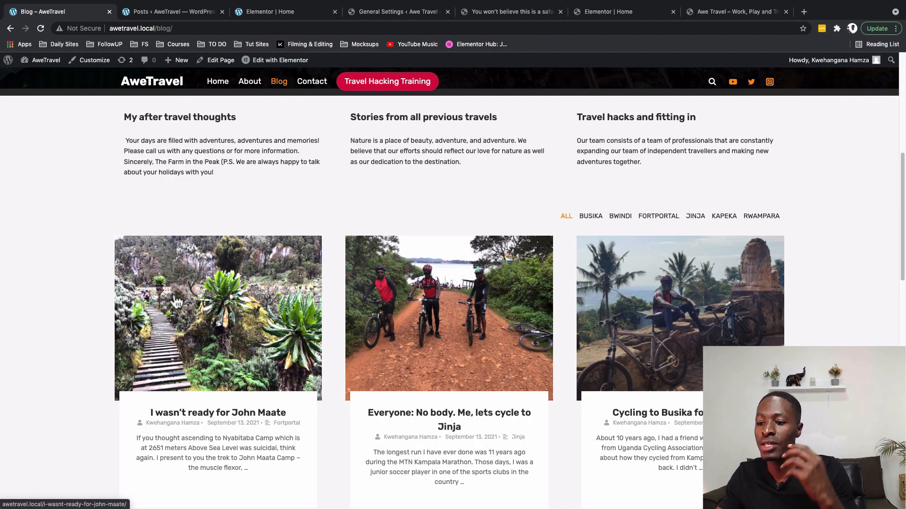
# Browse the Blog page and the homepage Blogs section, then return to the admin Posts list.
pyautogui.scroll(-2, 196, 307)
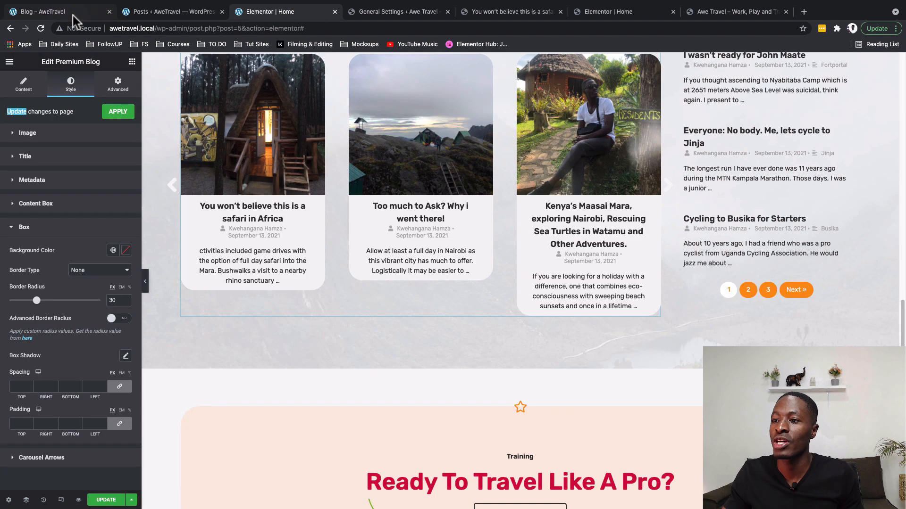
pyautogui.click(72, 16)
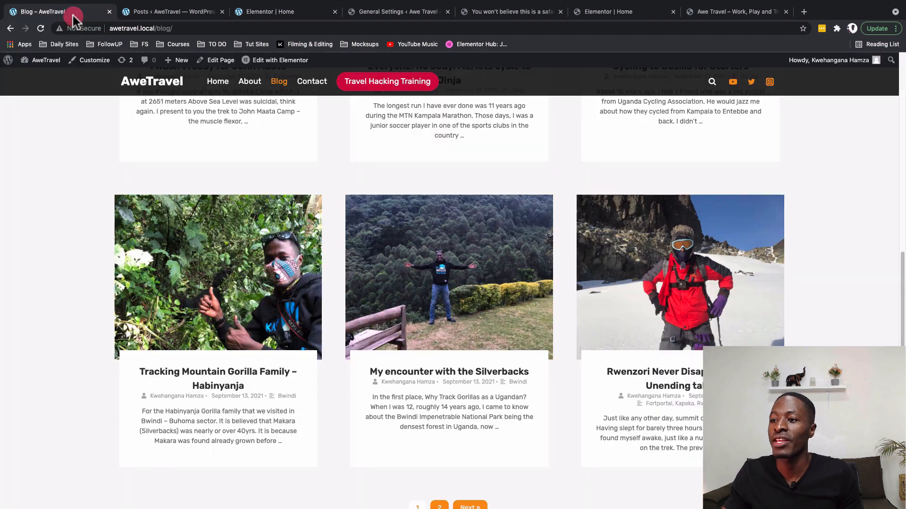
pyautogui.scroll(15, 142, 124)
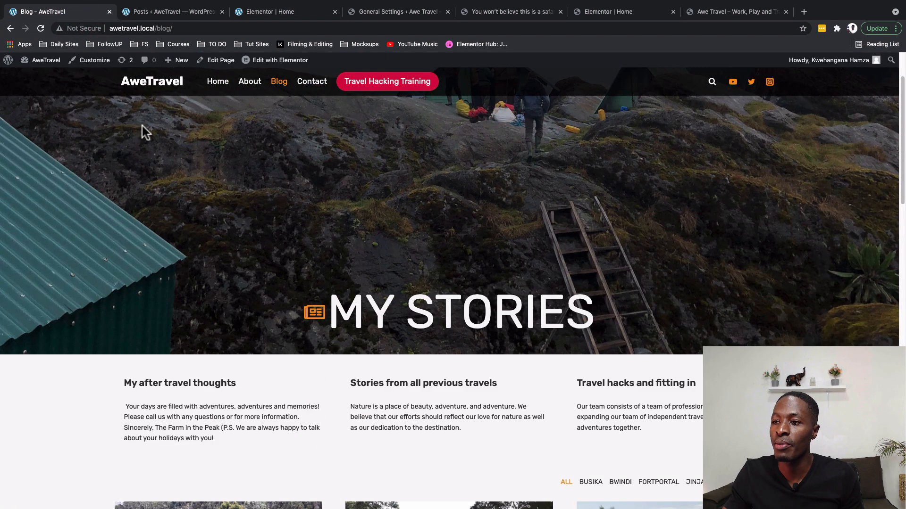
pyautogui.click(149, 88)
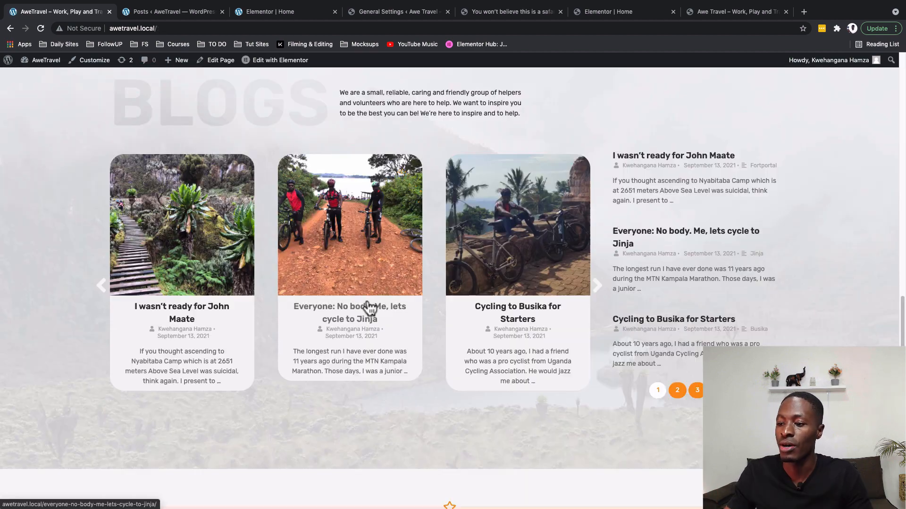
pyautogui.scroll(1, 369, 308)
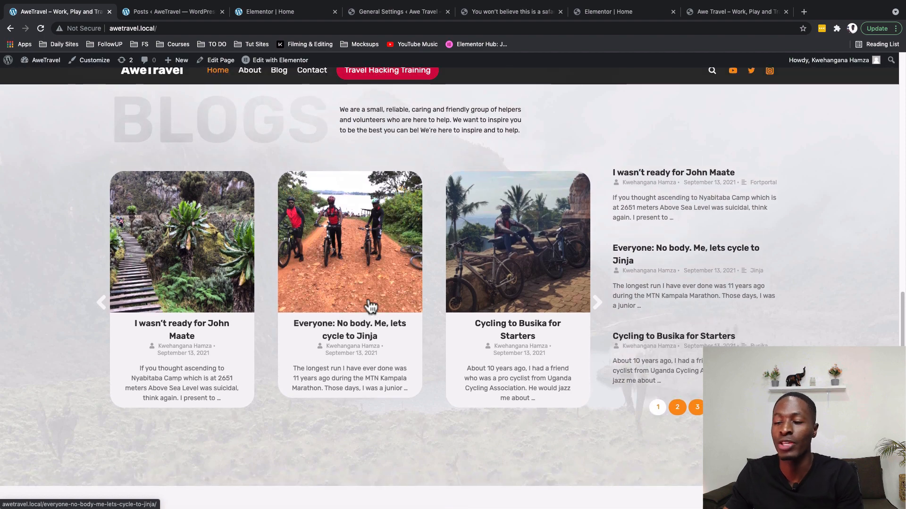
pyautogui.click(511, 14)
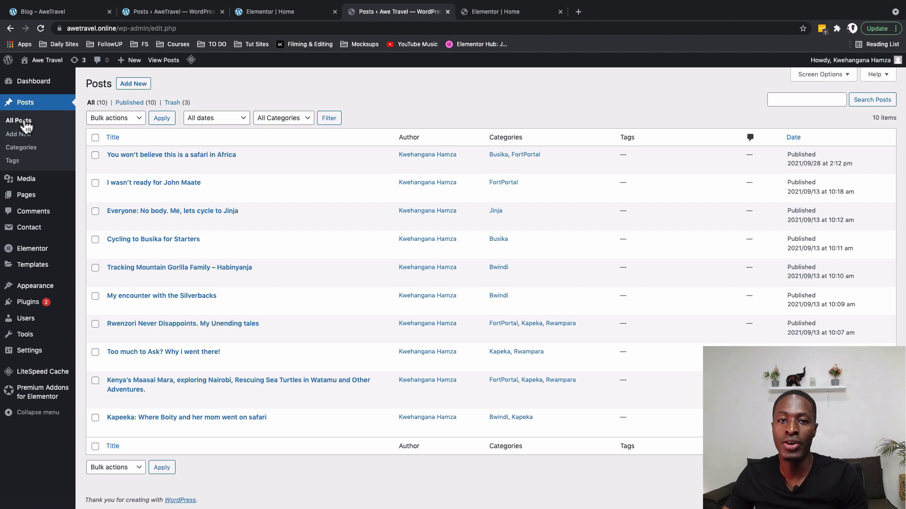
# Open the safari in Africa, Silverbacks and Kenya's Maasai Mara posts in new tabs.
pyautogui.moveTo(118, 170)
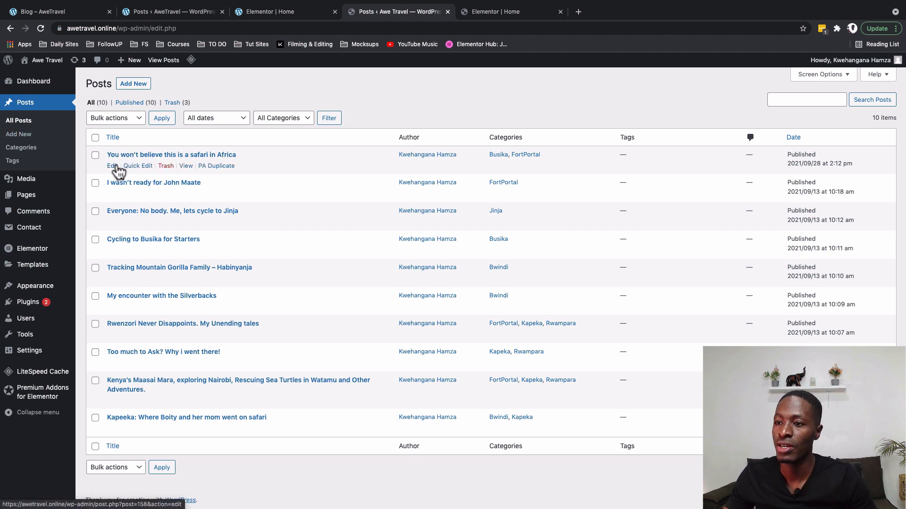
pyautogui.keyDown('super'); pyautogui.click(185, 166); pyautogui.keyUp('super')
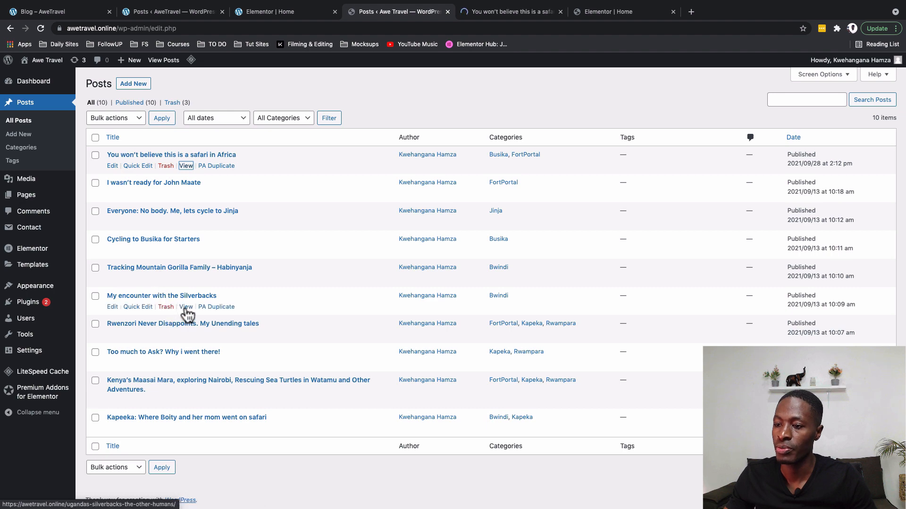
pyautogui.keyDown('super'); pyautogui.click(186, 307); pyautogui.keyUp('super')
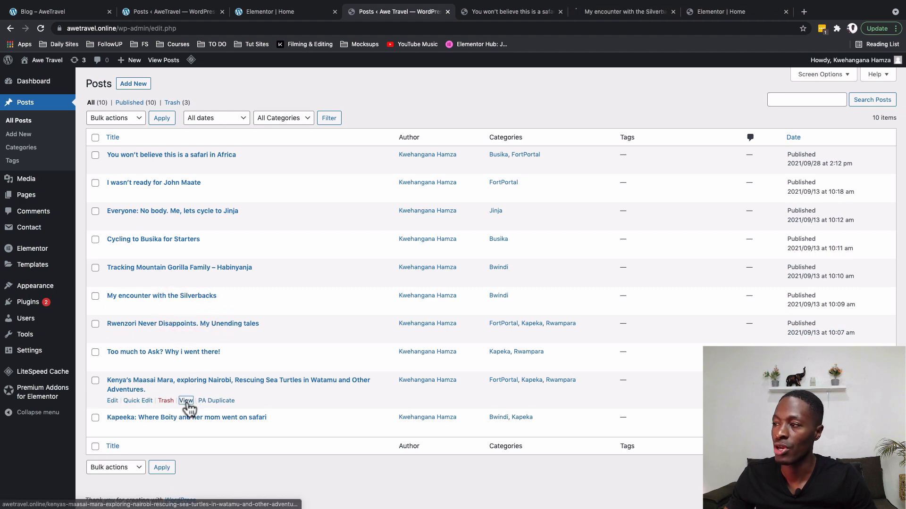
pyautogui.keyDown('super'); pyautogui.click(186, 400); pyautogui.keyUp('super')
# Look over and close each of the three post tabs, returning to the homepage Blogs section.
pyautogui.click(463, 12)
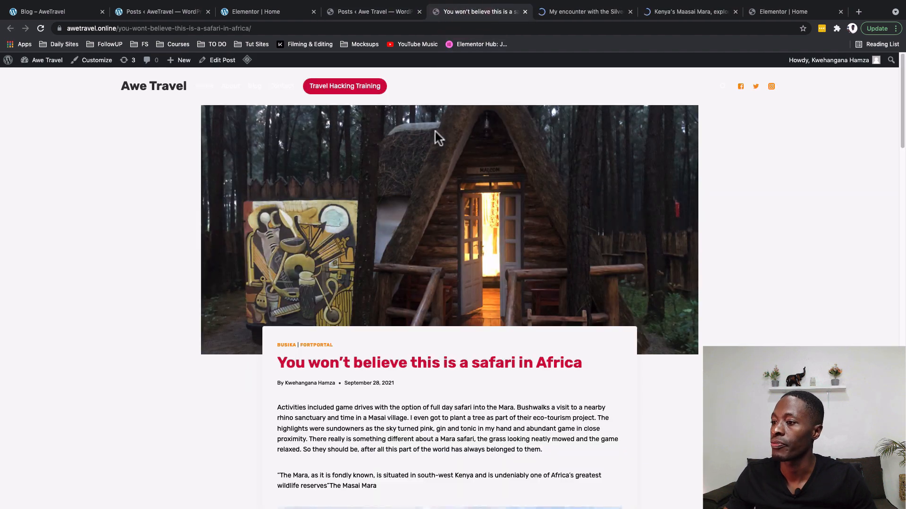
pyautogui.scroll(-4, 488, 301)
pyautogui.press('super+w')
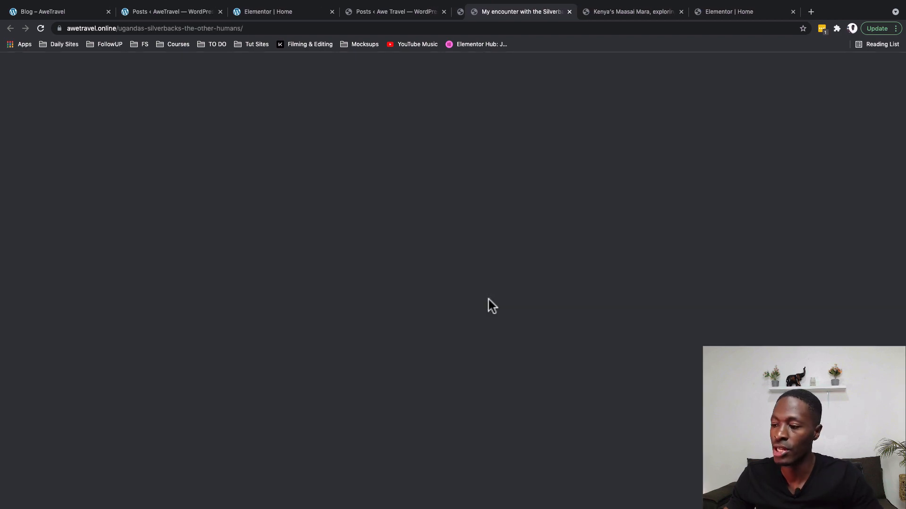
pyautogui.scroll(-4, 472, 341)
pyautogui.scroll(-6, 473, 342)
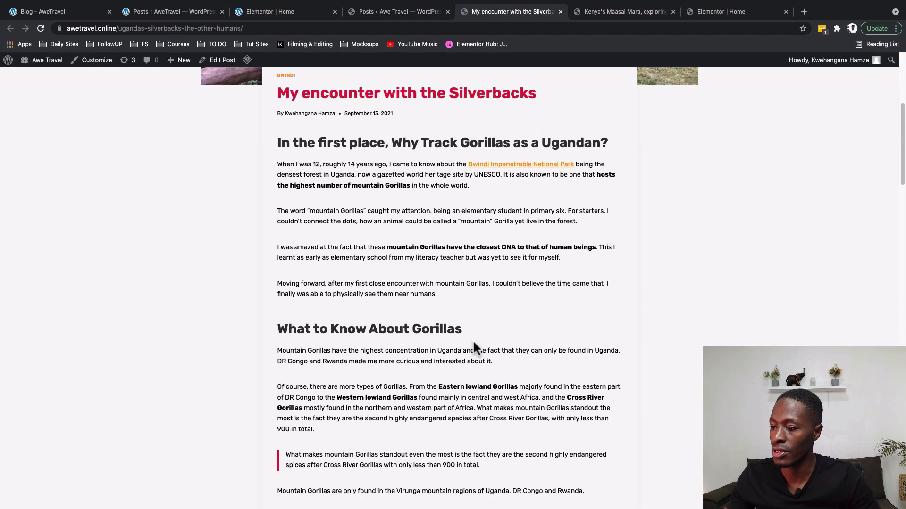
pyautogui.scroll(9, 473, 339)
pyautogui.press('super+w')
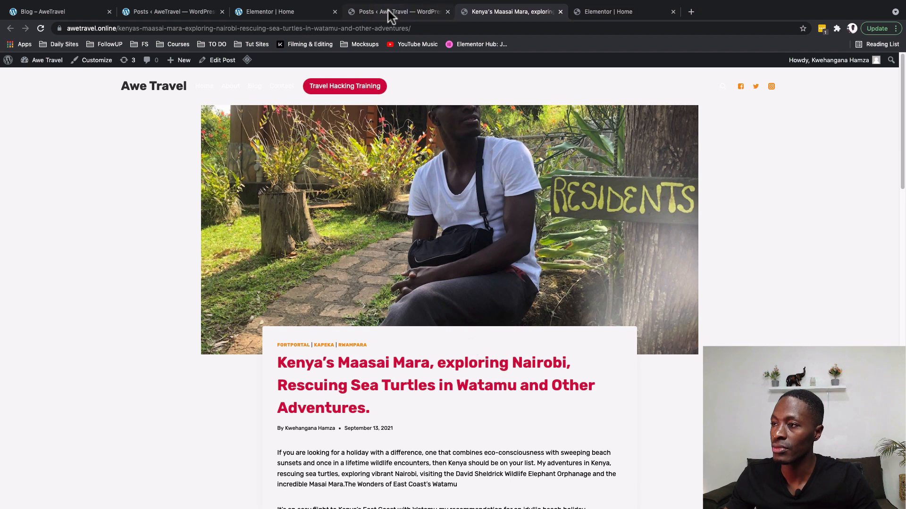
pyautogui.press('super+w')
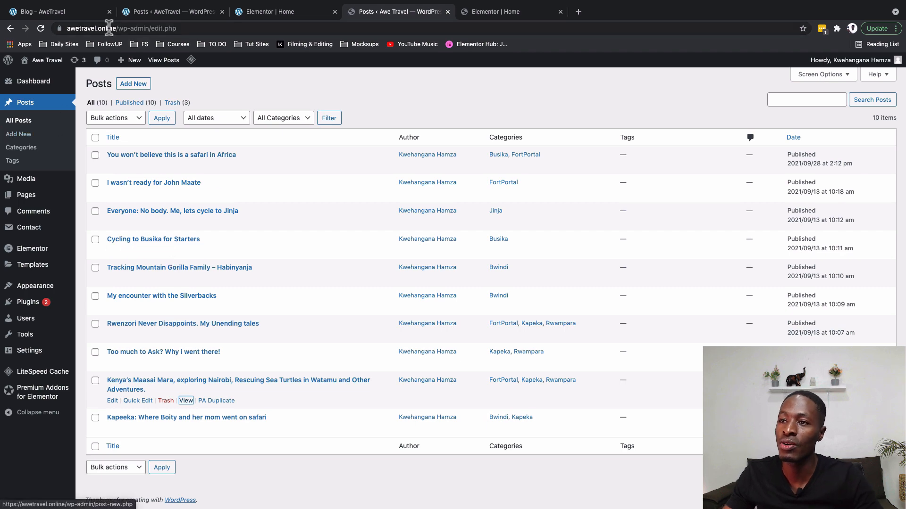
pyautogui.click(69, 12)
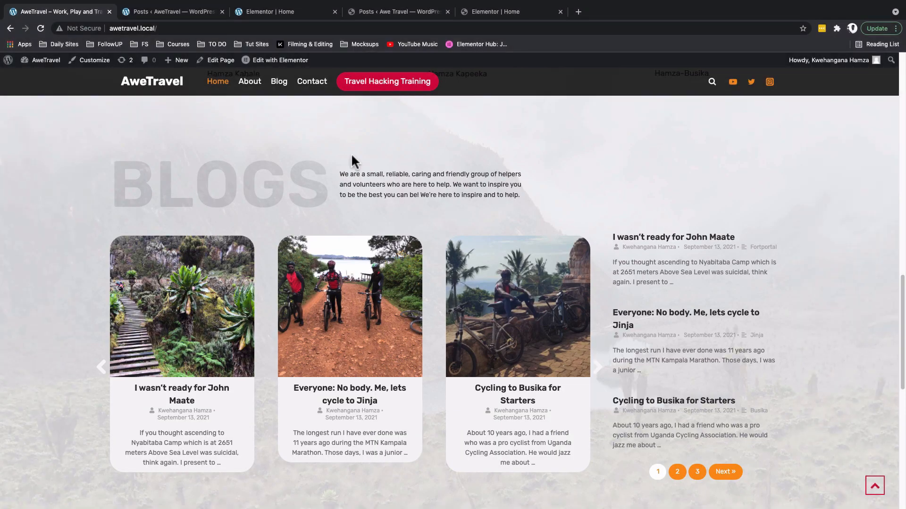
# Duplicate the Tours Hero section on the Elementor homepage.
pyautogui.click(480, 13)
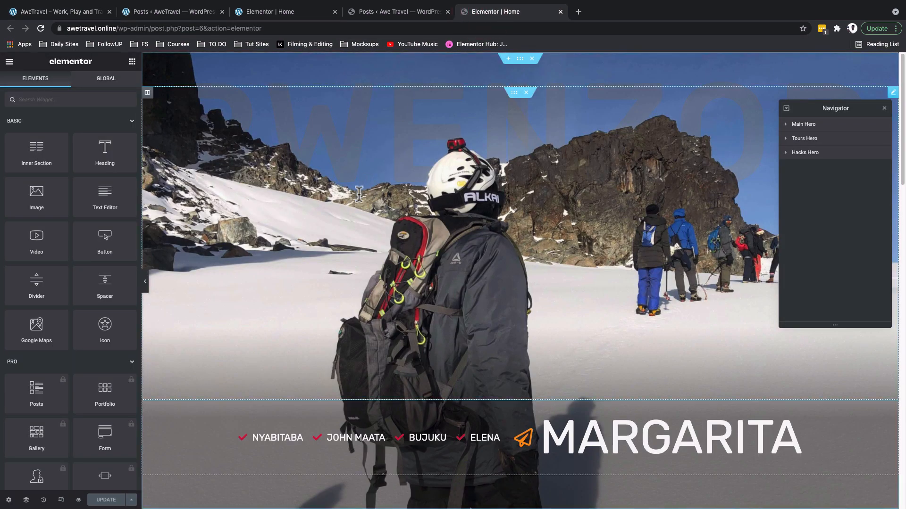
pyautogui.scroll(-8, 357, 198)
pyautogui.scroll(-4, 359, 197)
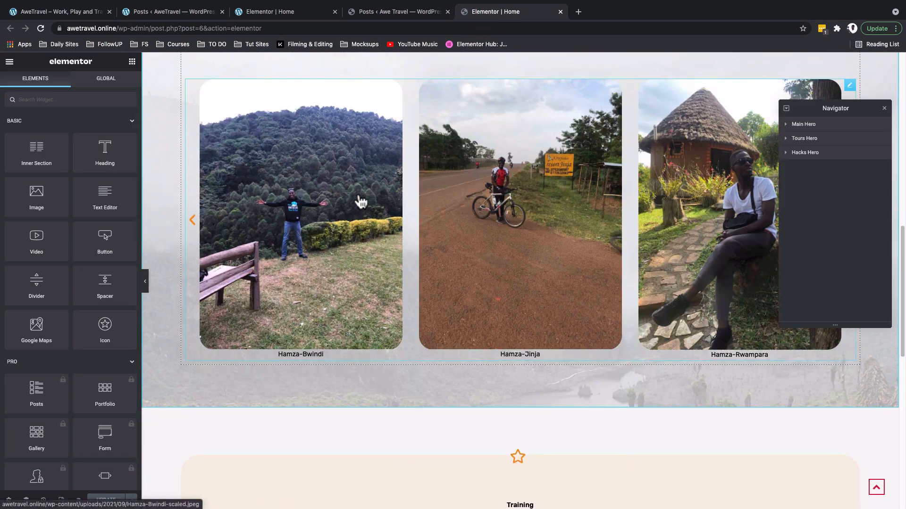
pyautogui.scroll(4, 362, 197)
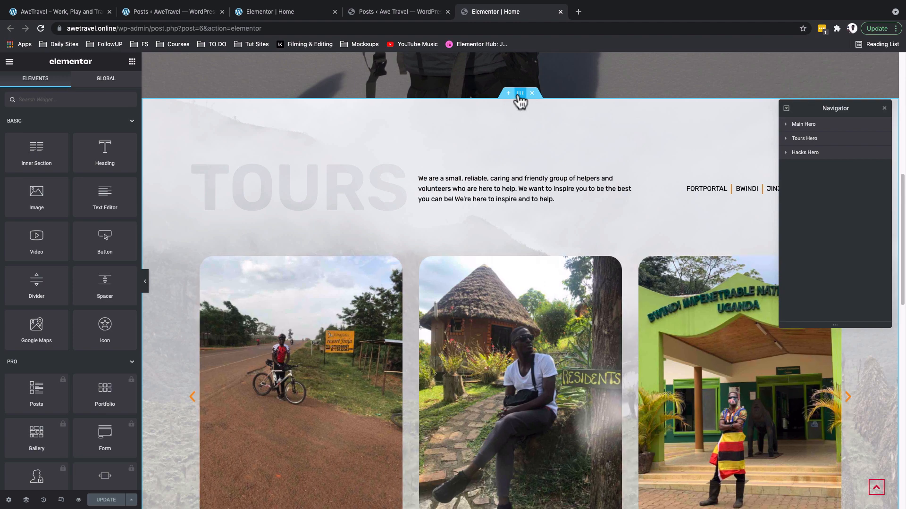
pyautogui.rightClick(520, 95)
pyautogui.click(536, 118)
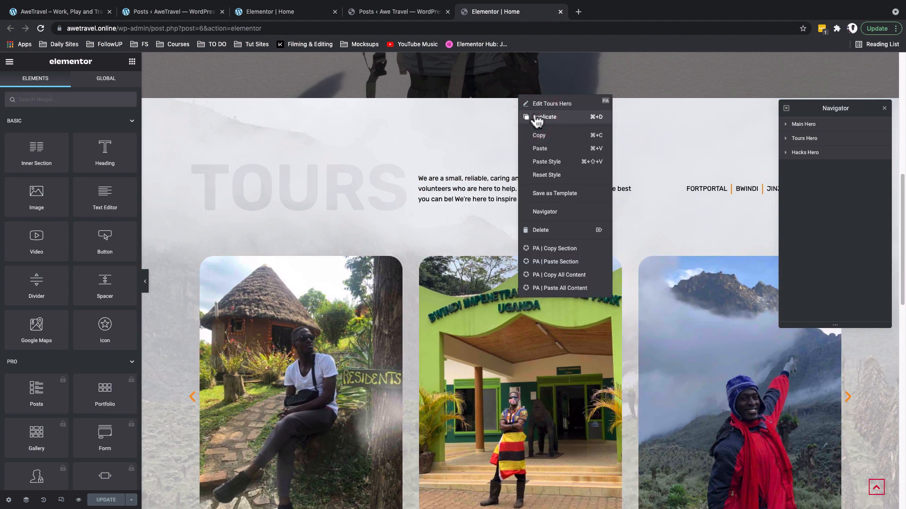
pyautogui.scroll(2, 302, 236)
pyautogui.click(302, 288)
# Rename the copied section's heading from Tours to 'Blogs'.
pyautogui.tripleClick(36, 142)
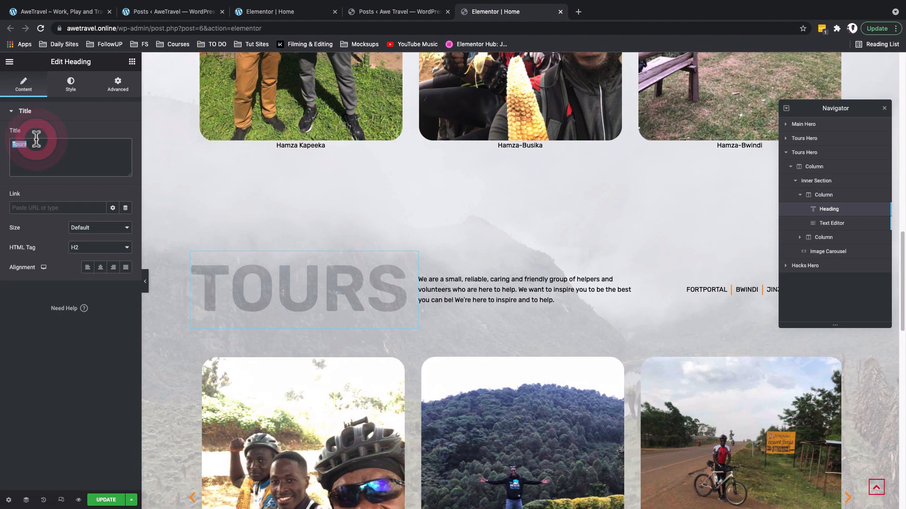
pyautogui.write('Blog')
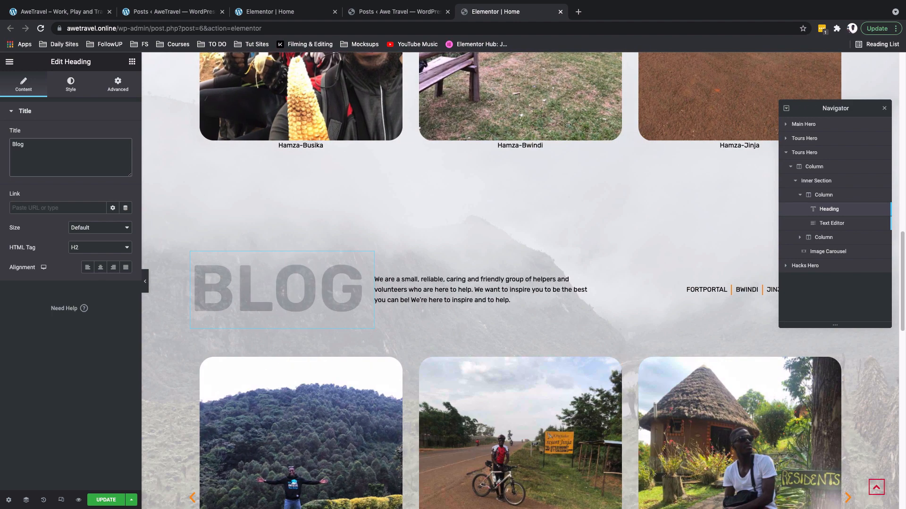
pyautogui.write('gs')
pyautogui.press('BackSpace')
pyautogui.press('BackSpace')
pyautogui.write('s')
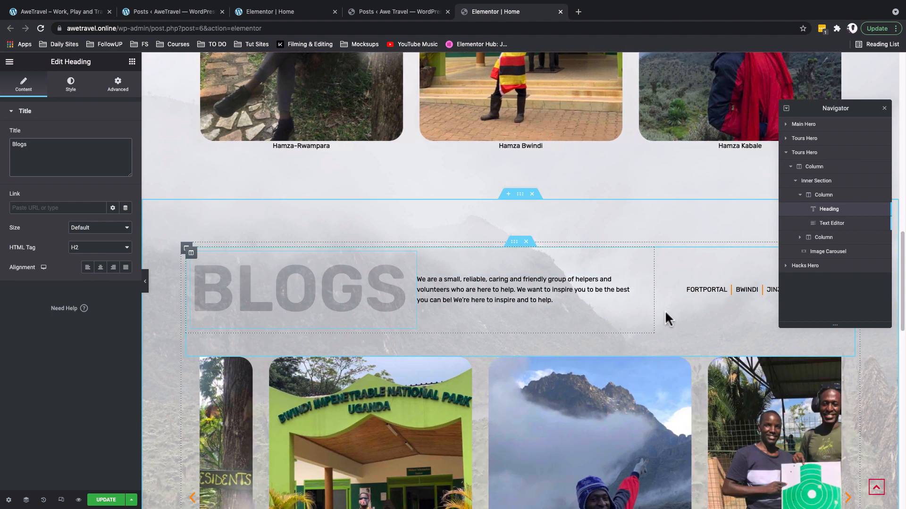
# Delete the right-hand column of place links from the Blogs section.
pyautogui.scroll(1, 665, 313)
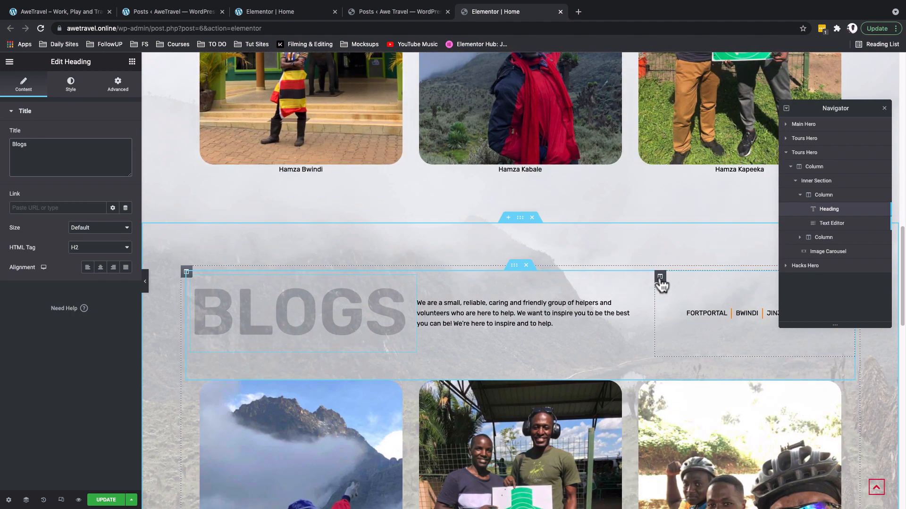
pyautogui.rightClick(660, 280)
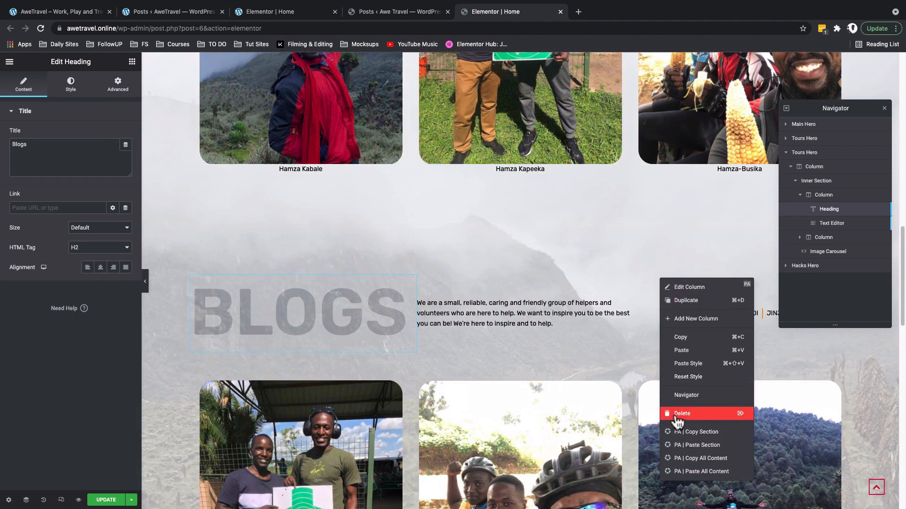
pyautogui.click(679, 414)
pyautogui.click(461, 259)
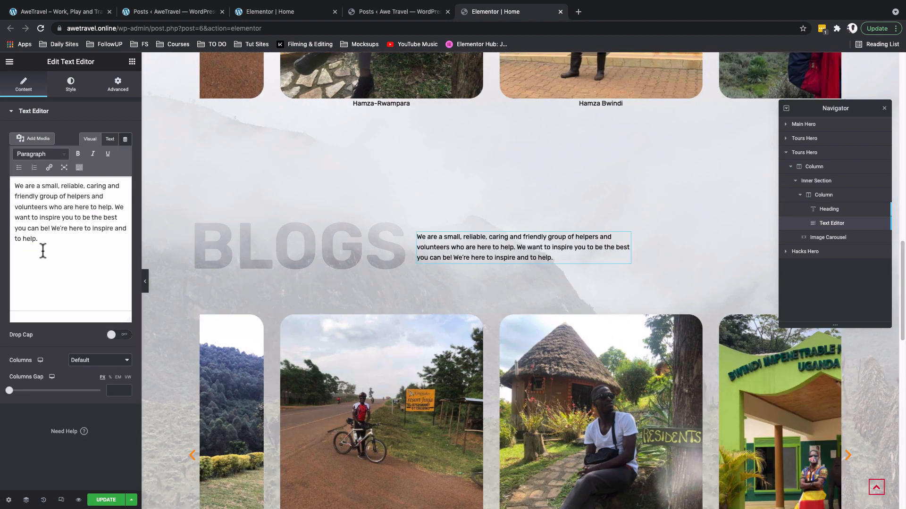
# Change the Blogs paragraph's custom width from 454 to 400 px under Advanced > Positioning.
pyautogui.tripleClick(42, 251)
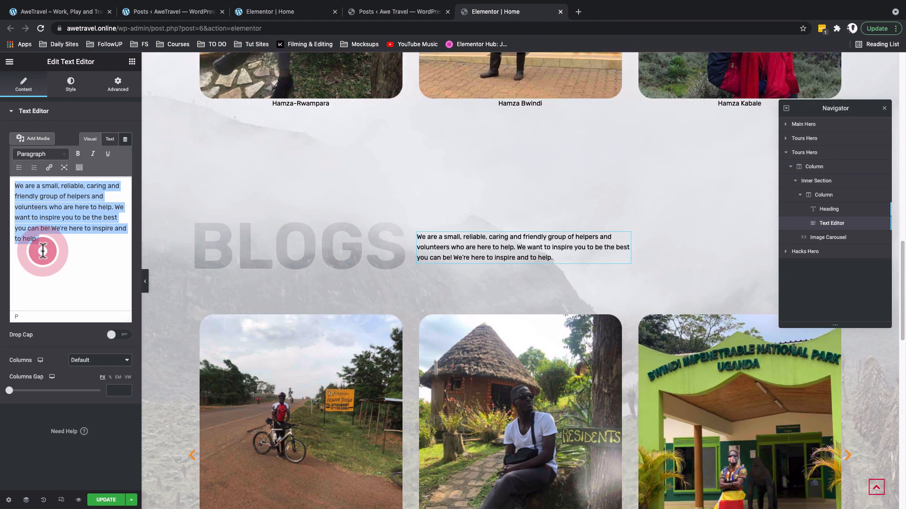
pyautogui.click(43, 247)
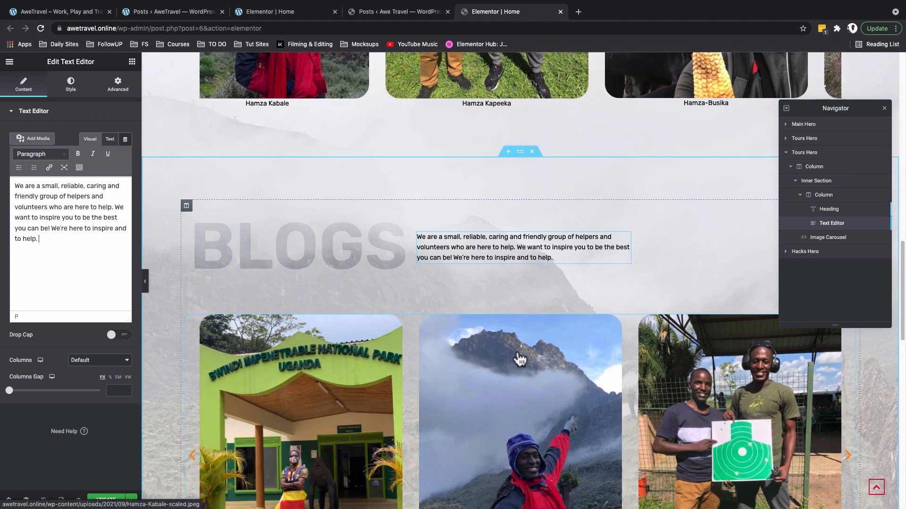
pyautogui.scroll(-2, 521, 360)
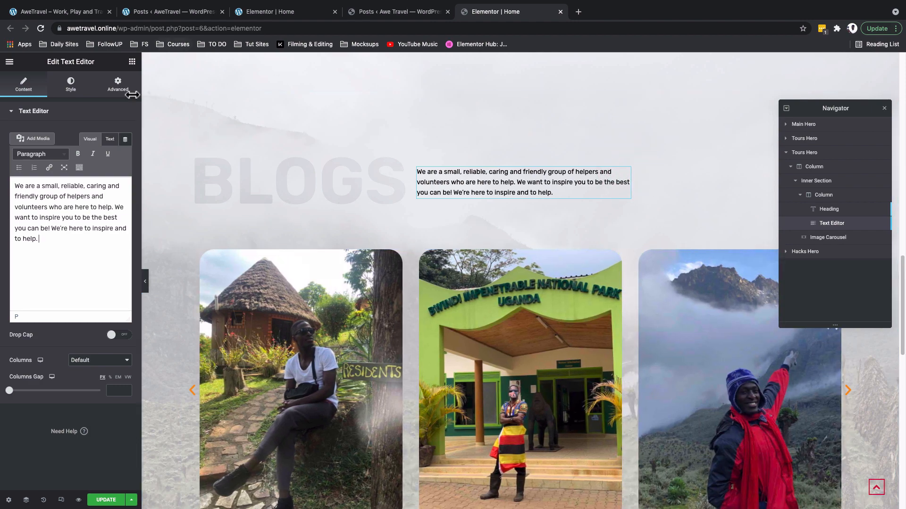
pyautogui.click(121, 95)
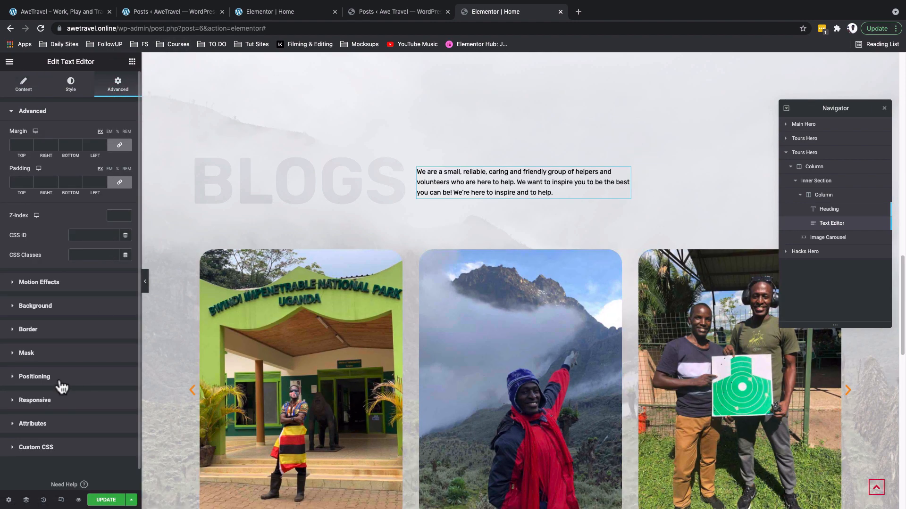
pyautogui.click(61, 384)
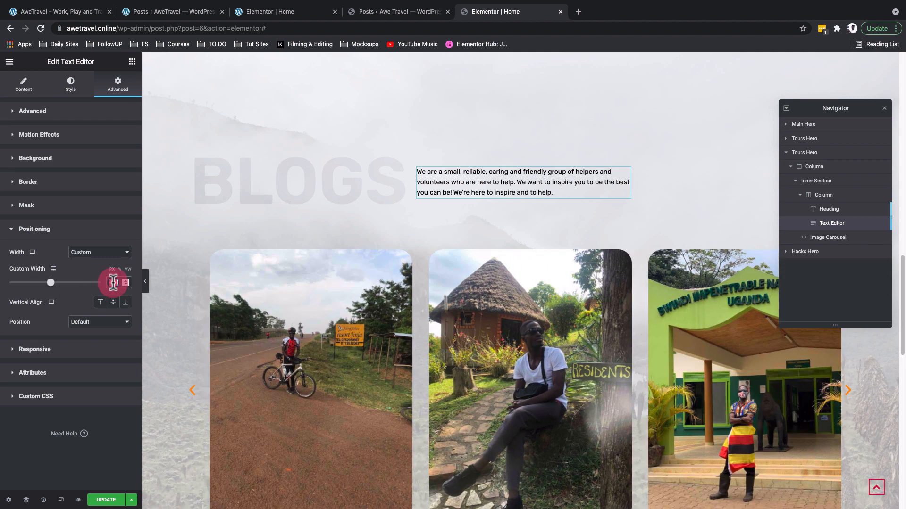
pyautogui.doubleClick(113, 282)
pyautogui.write('400')
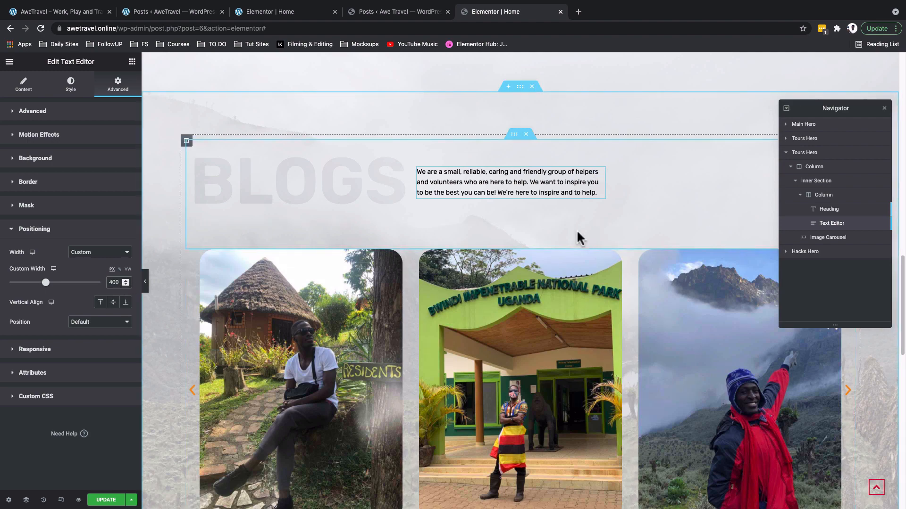
# Save the homepage changes with Update.
pyautogui.scroll(-2, 578, 237)
pyautogui.scroll(3, 577, 234)
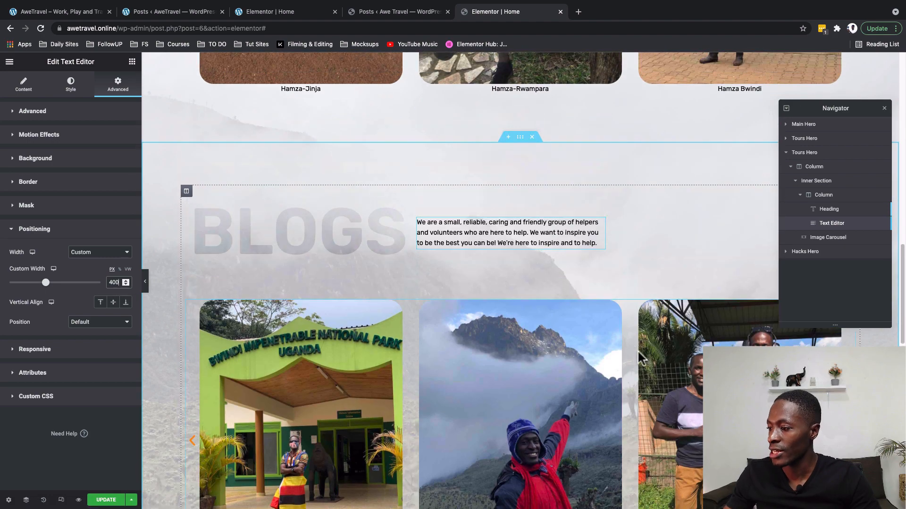
pyautogui.scroll(-3, 613, 455)
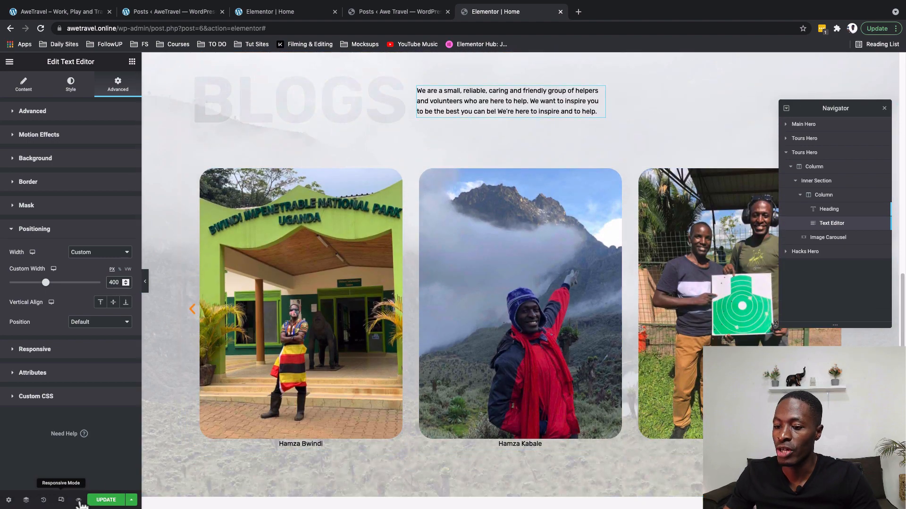
pyautogui.click(107, 500)
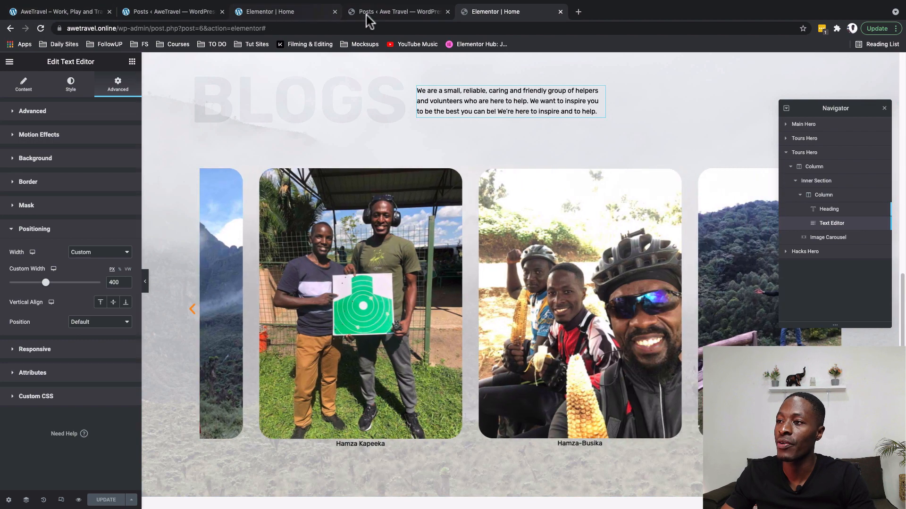
# Look for Premium Addons for Elementor in the installed plugins and Add New pages.
pyautogui.click(369, 15)
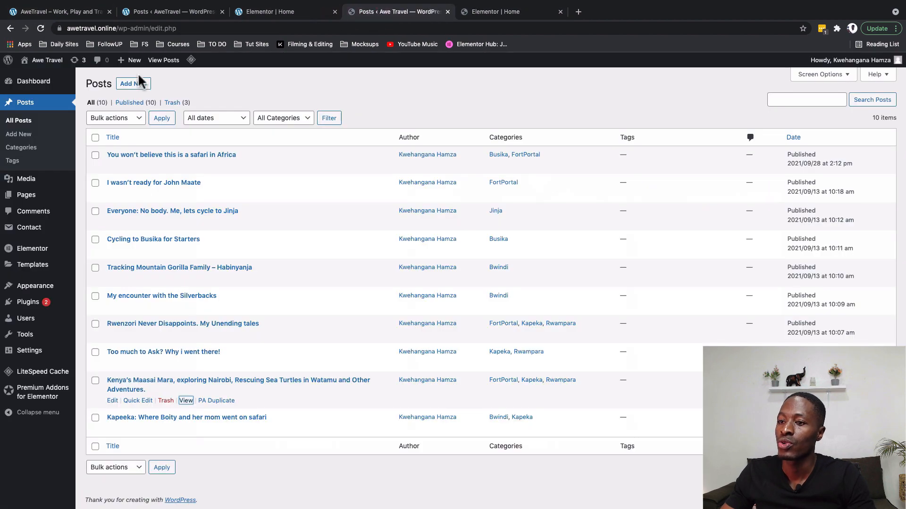
pyautogui.click(26, 304)
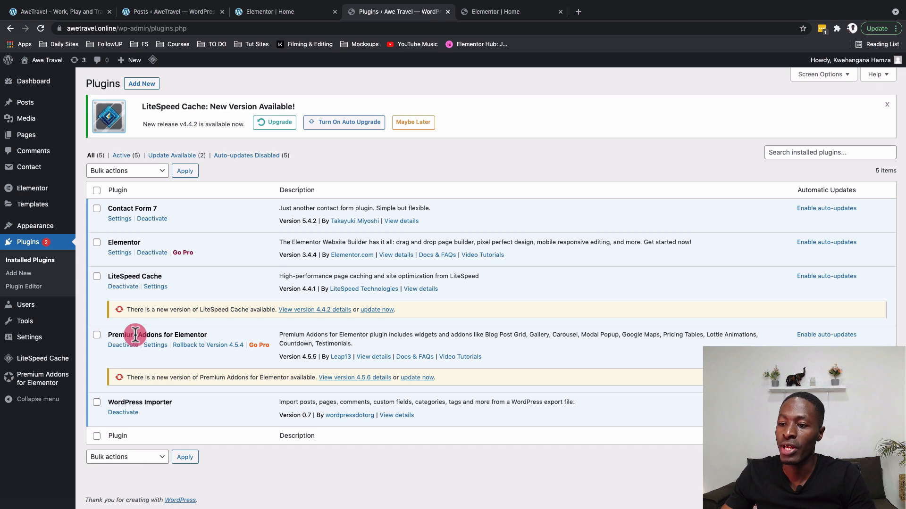
pyautogui.tripleClick(137, 336)
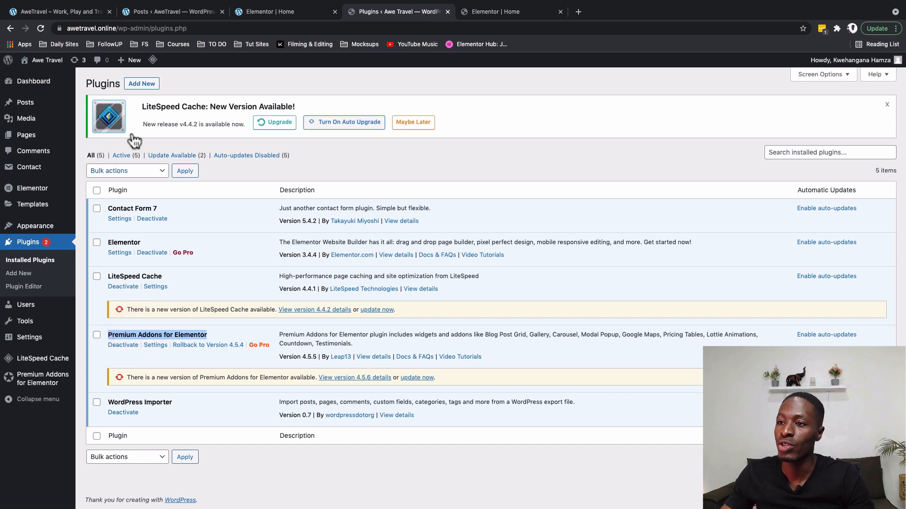
pyautogui.click(134, 82)
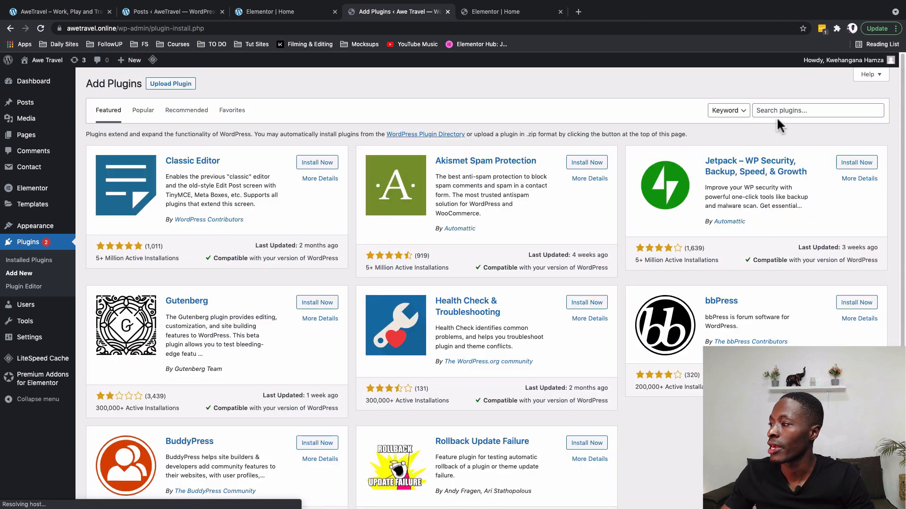
pyautogui.click(780, 110)
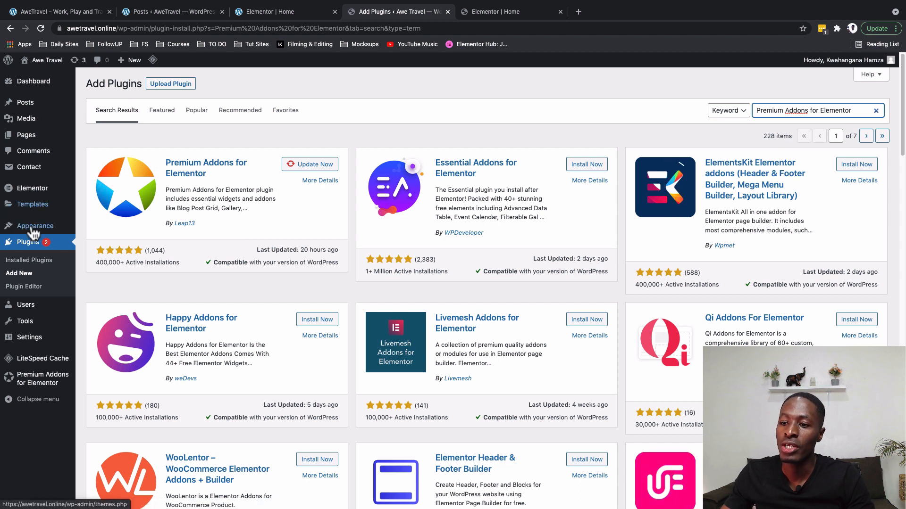
# Enable the Blog widget in Premium Addons for Elementor's Widgets & Add-ons settings.
pyautogui.click(31, 384)
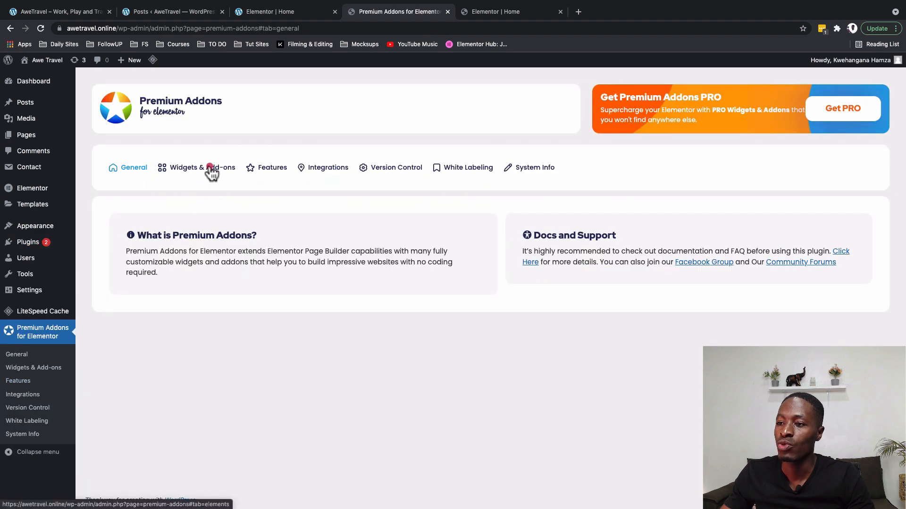
pyautogui.click(210, 170)
pyautogui.click(482, 379)
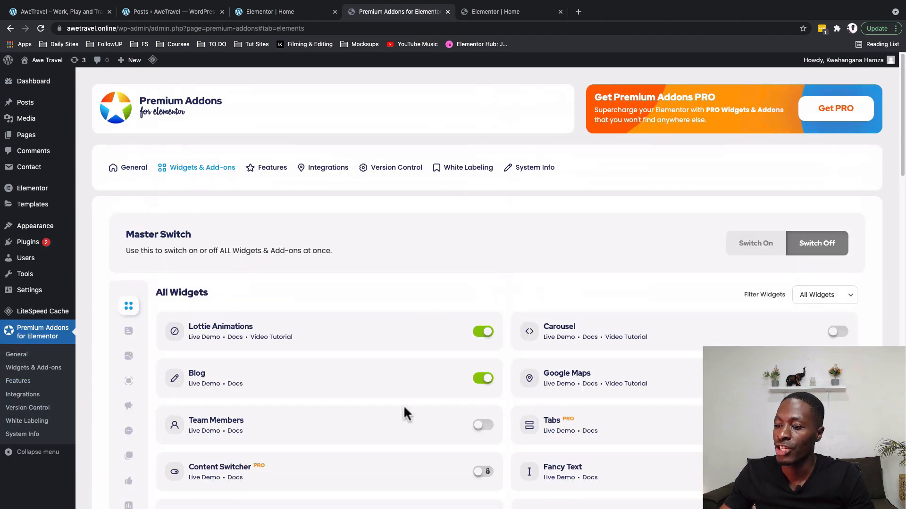
pyautogui.click(495, 11)
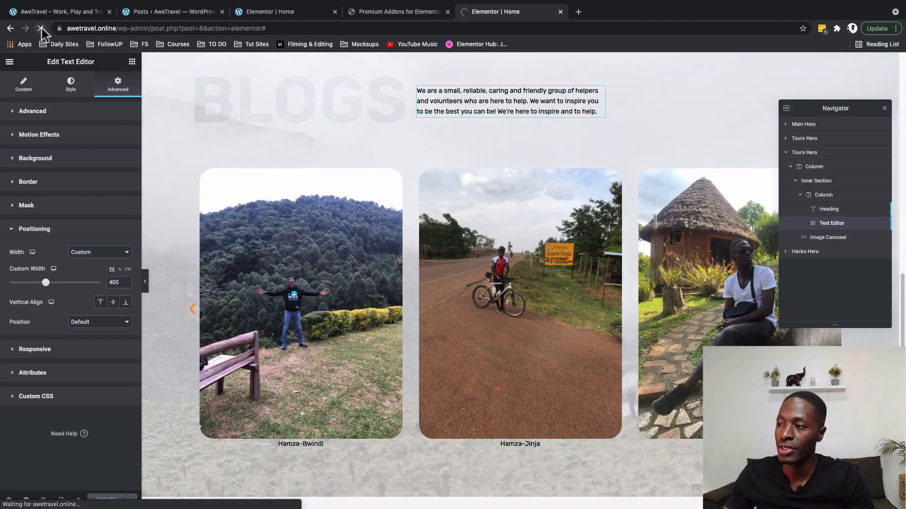
# Reload the editor and delete the Image Carousel from the Blogs section.
pyautogui.click(41, 28)
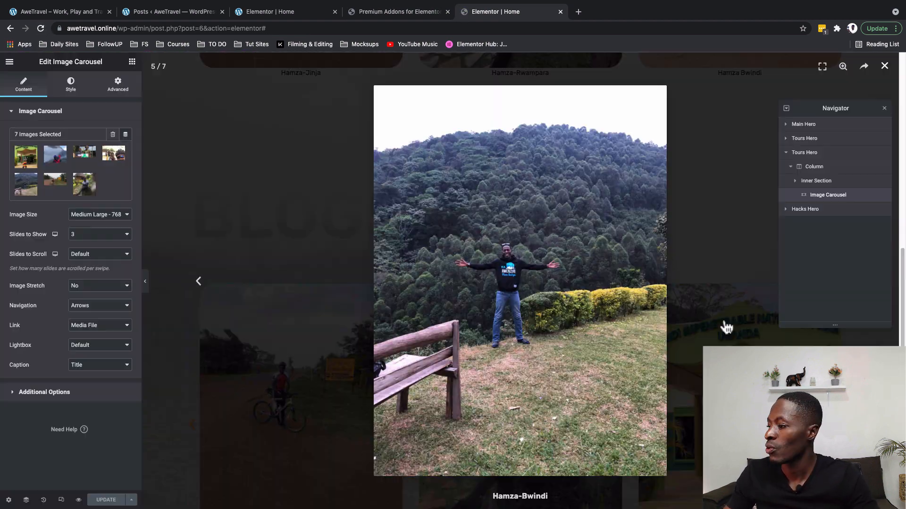
pyautogui.click(722, 324)
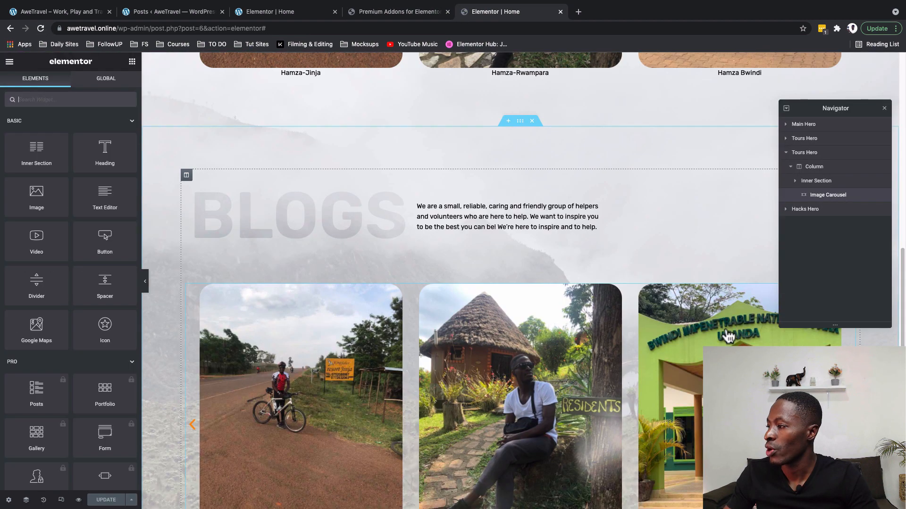
pyautogui.rightClick(829, 196)
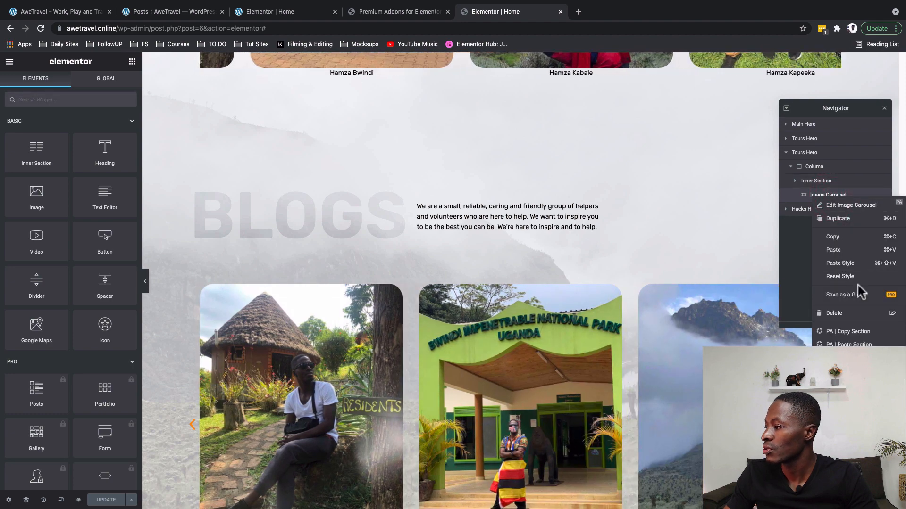
pyautogui.click(855, 314)
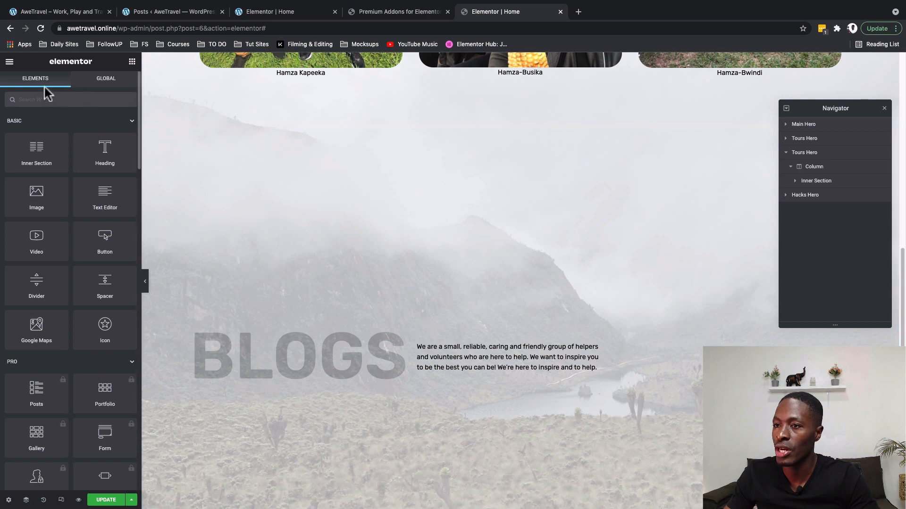
# Search the widgets for 'blog' and add the Premium Blog widget to the BLOGS section.
pyautogui.write('blog')
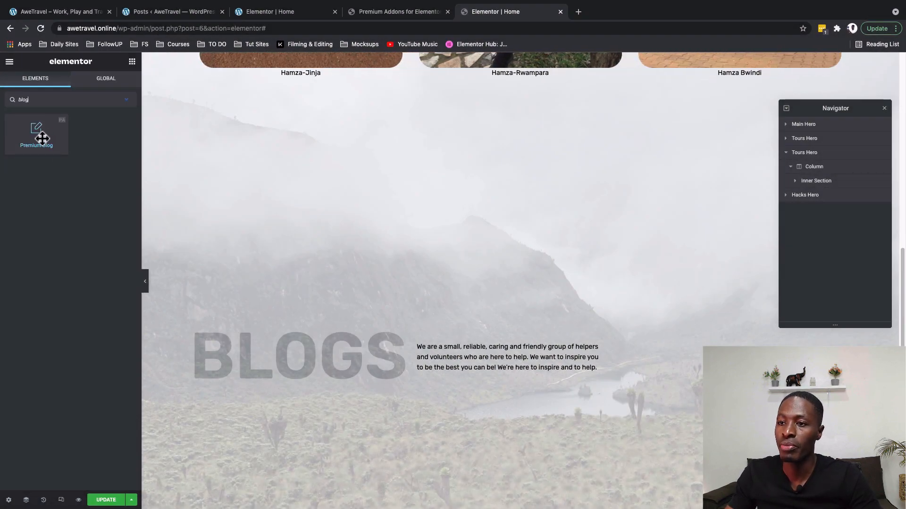
pyautogui.moveTo(41, 137); pyautogui.dragTo(391, 417)
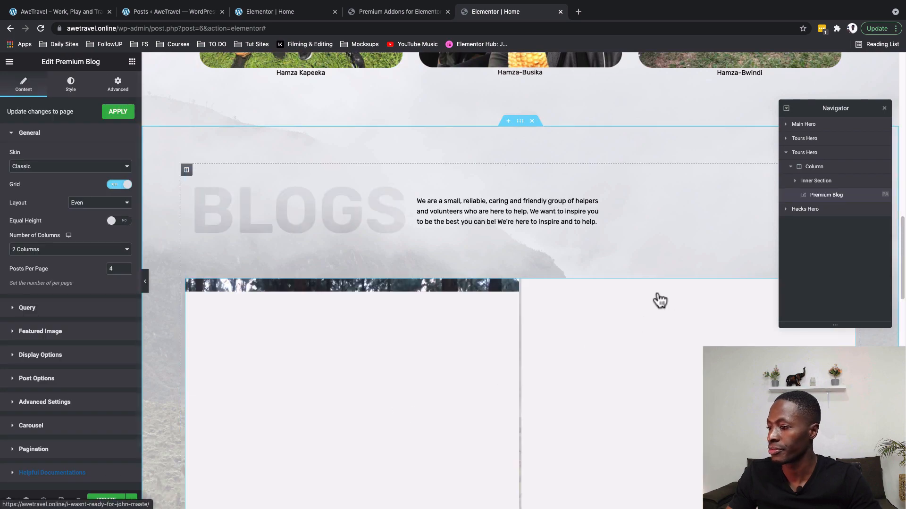
pyautogui.scroll(-1, 659, 301)
pyautogui.scroll(-3, 659, 301)
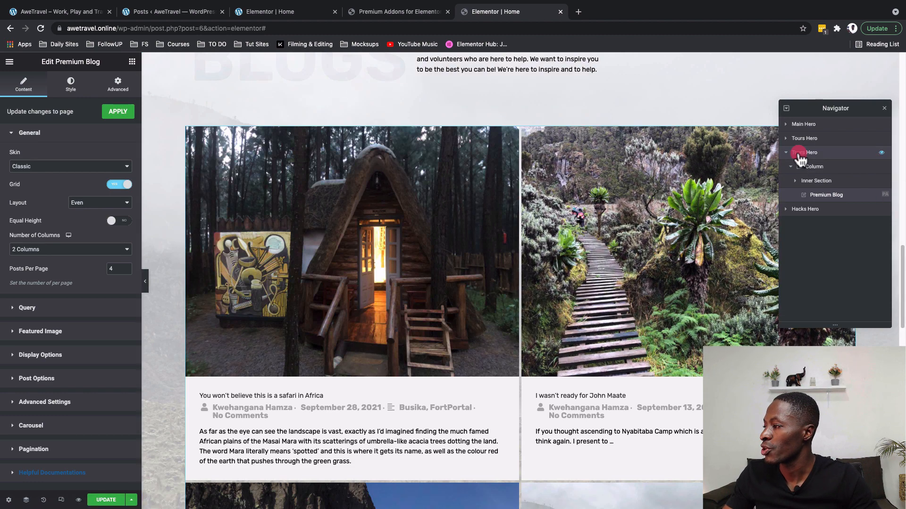
# Duplicate the BLOGS inner section and its column to form a new two-column row.
pyautogui.doubleClick(801, 154)
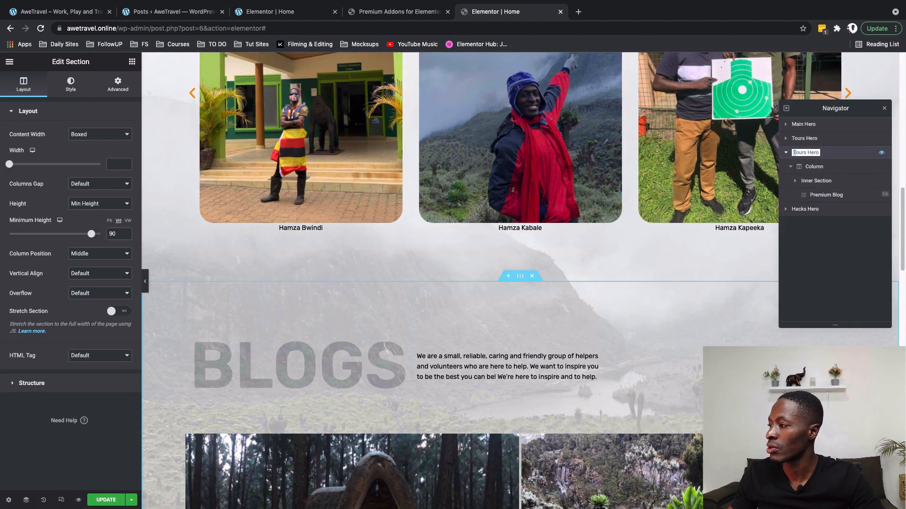
pyautogui.moveTo(795, 153); pyautogui.dragTo(805, 152)
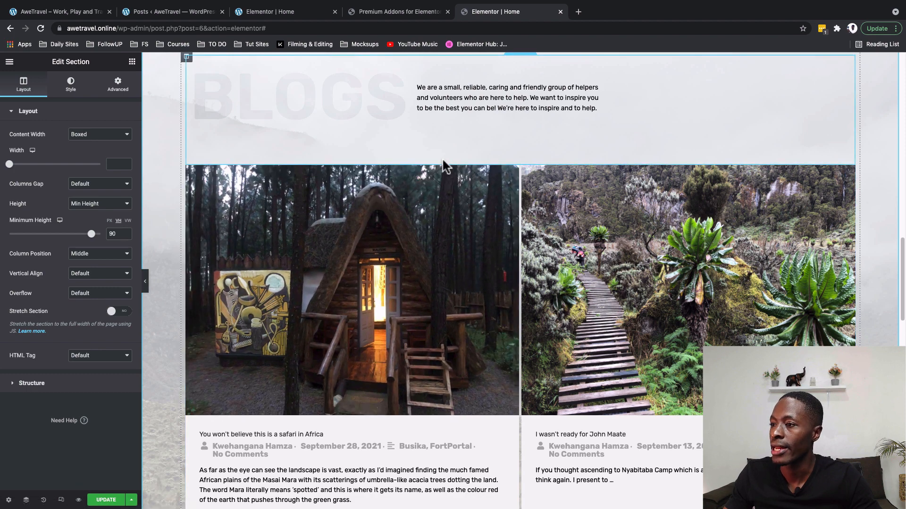
pyautogui.scroll(2, 443, 160)
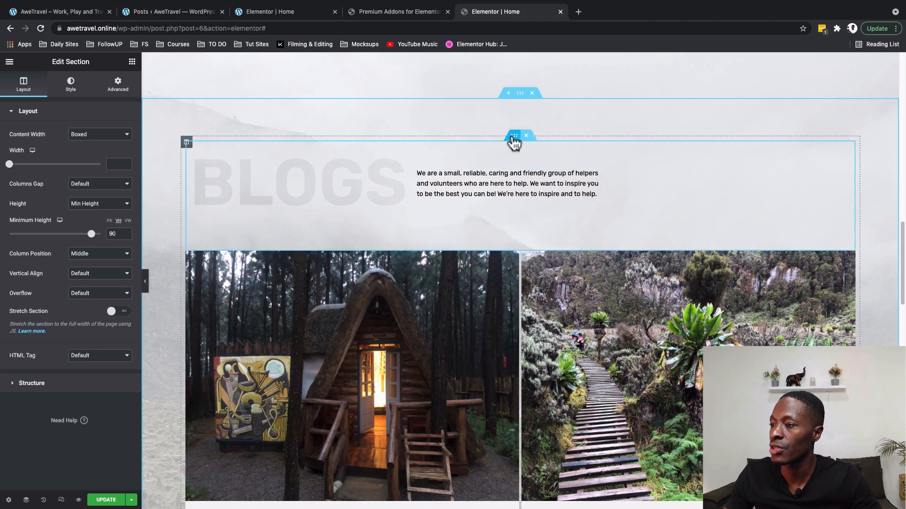
pyautogui.rightClick(513, 137)
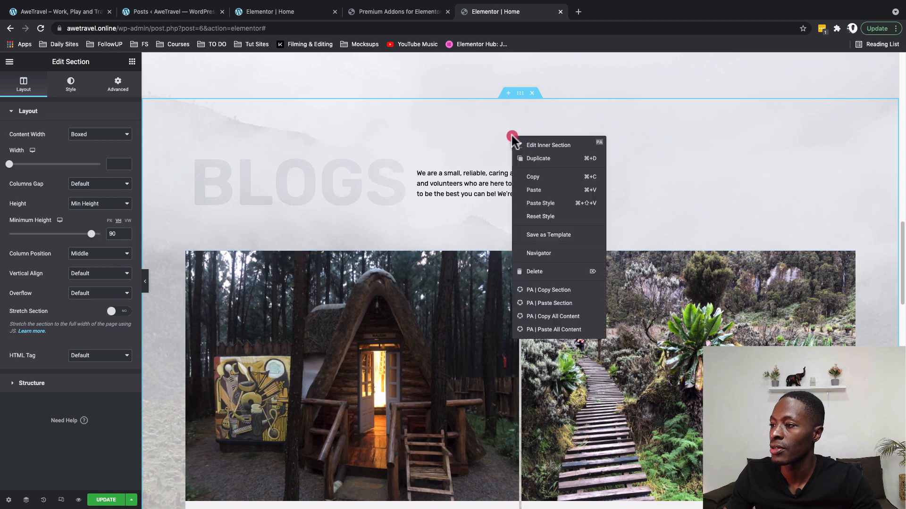
pyautogui.click(533, 160)
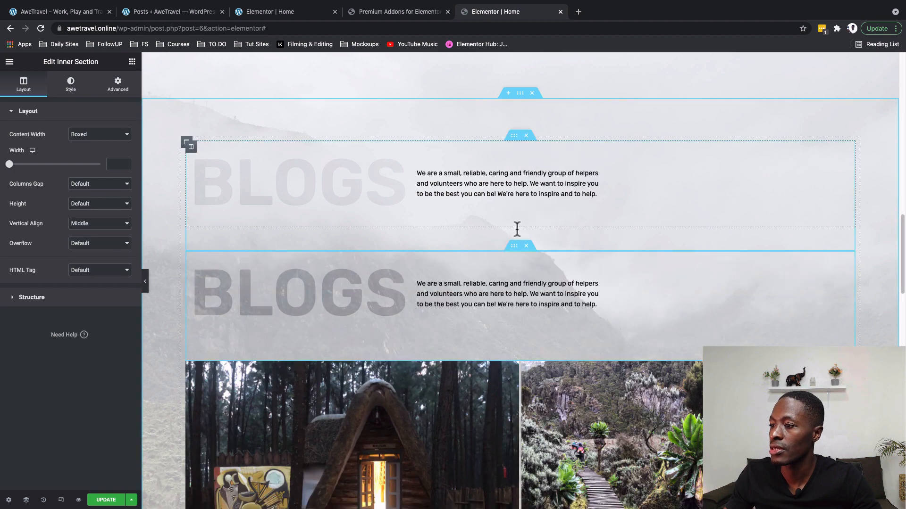
pyautogui.rightClick(191, 259)
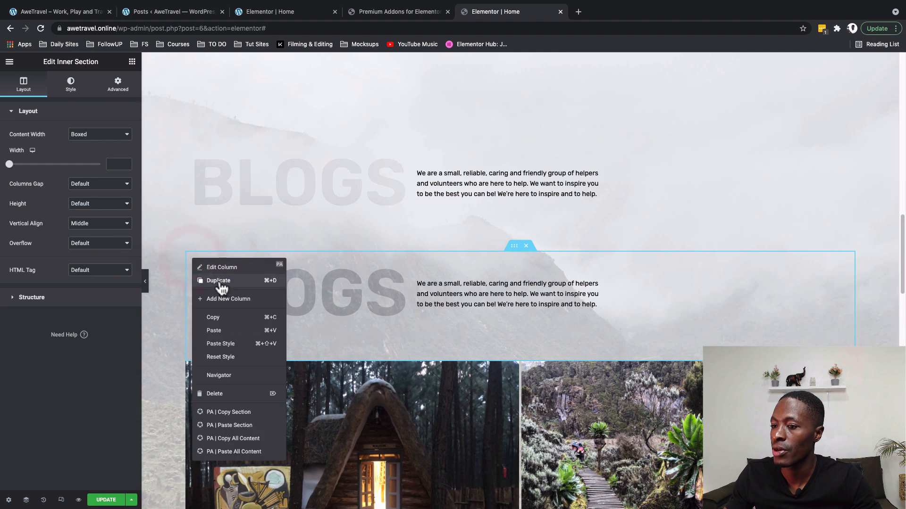
pyautogui.click(223, 300)
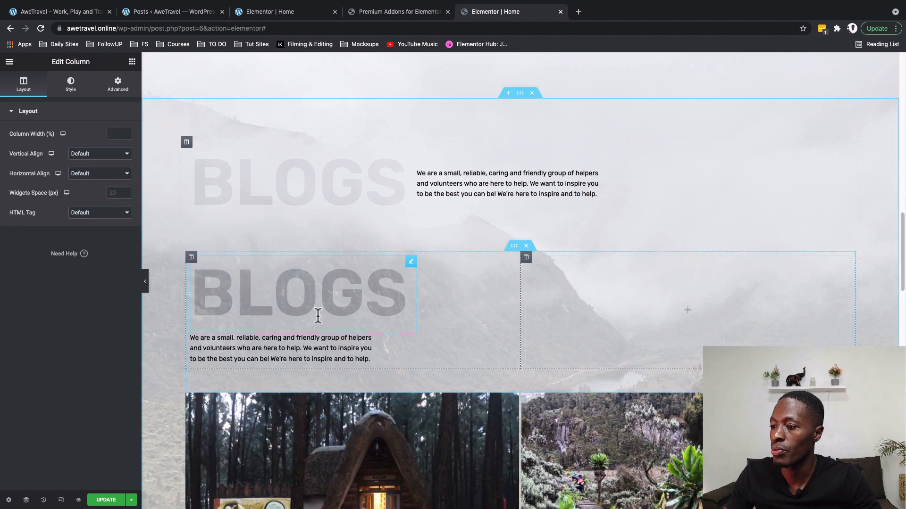
# Delete the duplicated BLOGS heading and move the Premium Blog widget into the left column.
pyautogui.rightClick(416, 263)
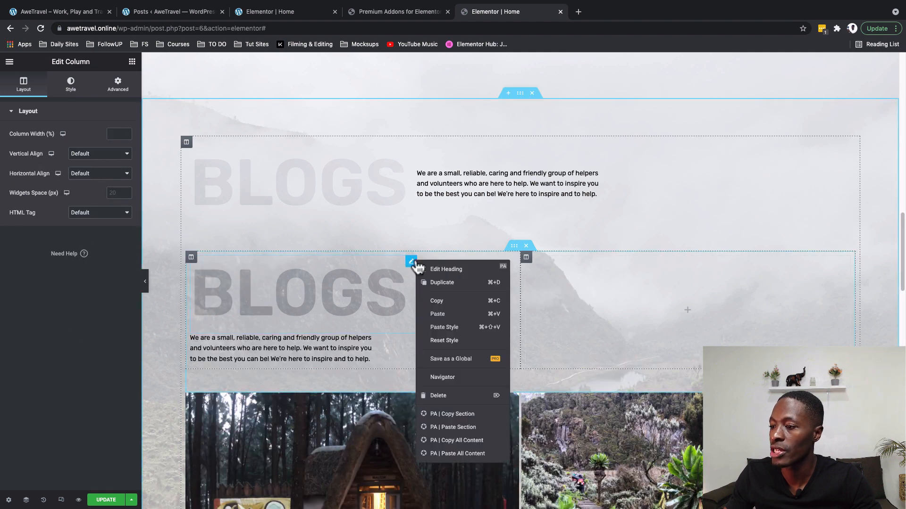
pyautogui.click(441, 397)
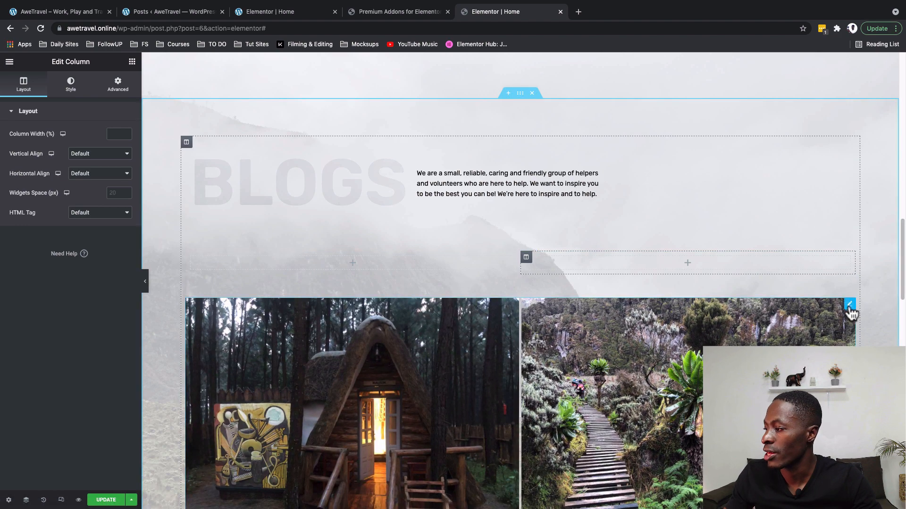
pyautogui.moveTo(849, 304); pyautogui.dragTo(343, 386)
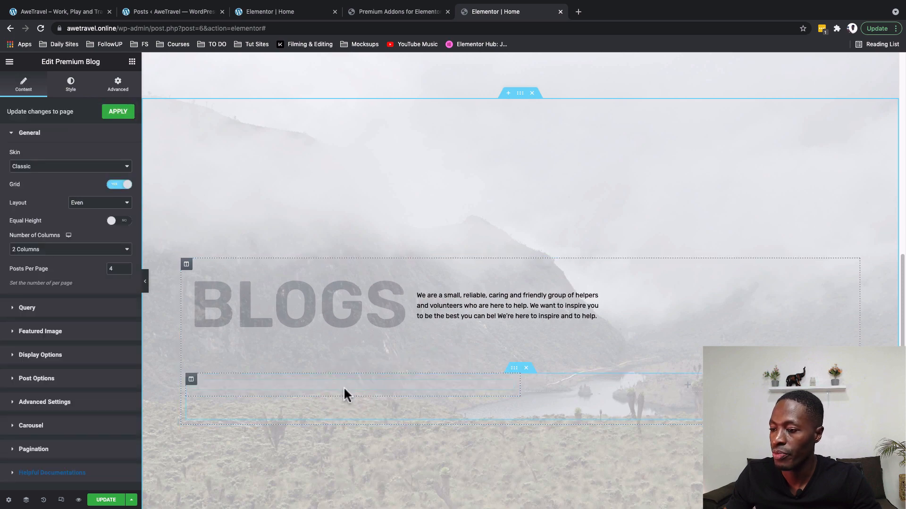
# Copy the Premium Blog widget and paste it into the empty right column.
pyautogui.scroll(-4, 475, 399)
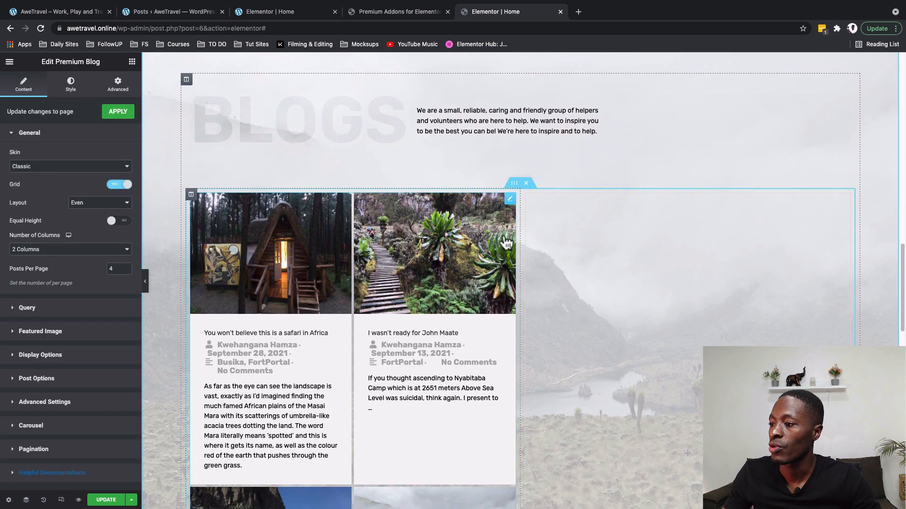
pyautogui.rightClick(509, 198)
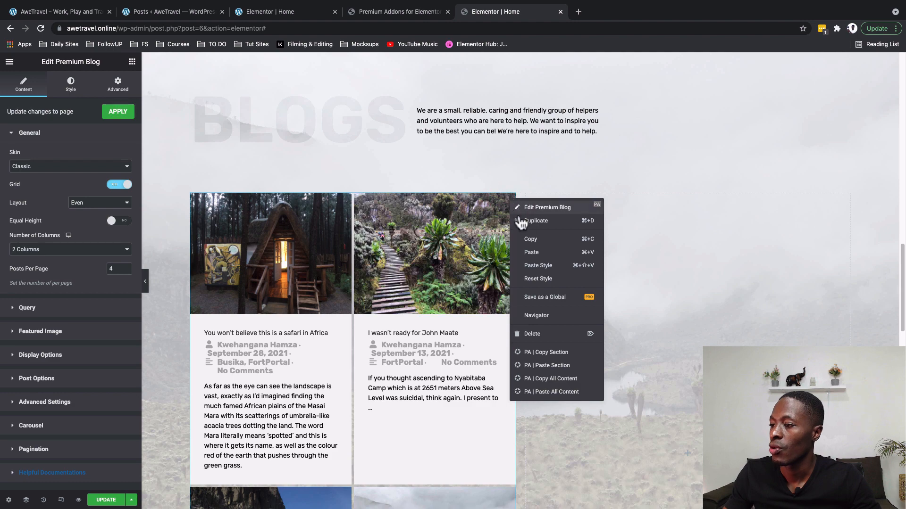
pyautogui.click(534, 242)
pyautogui.rightClick(530, 195)
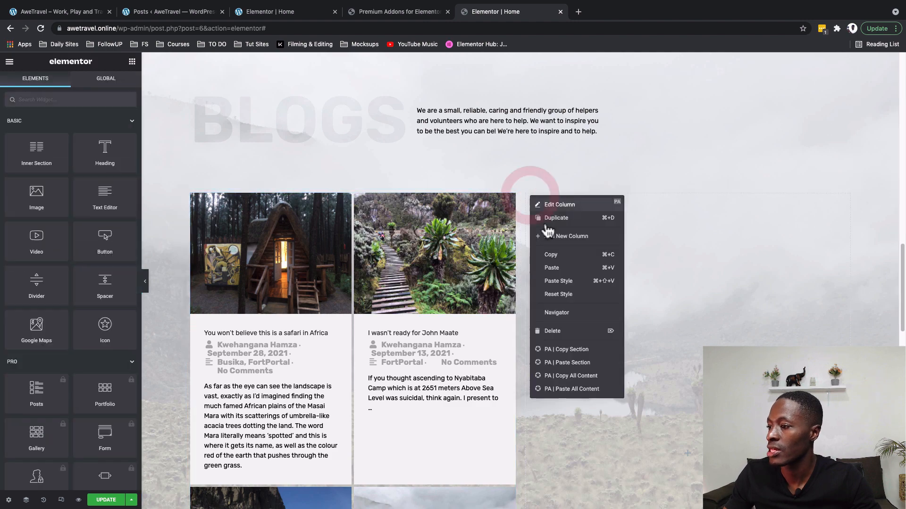
pyautogui.click(551, 268)
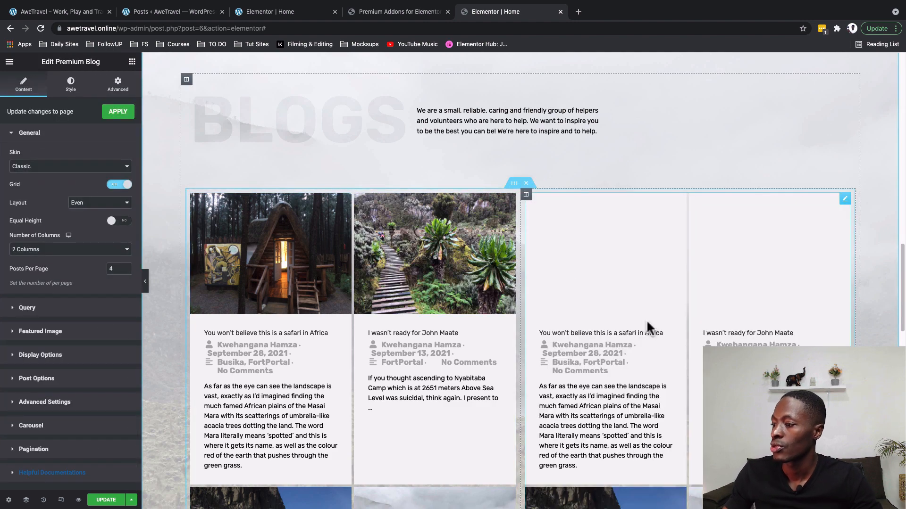
pyautogui.scroll(-3, 646, 320)
pyautogui.scroll(3, 640, 321)
# Set the left blog column's width to 70%.
pyautogui.click(498, 12)
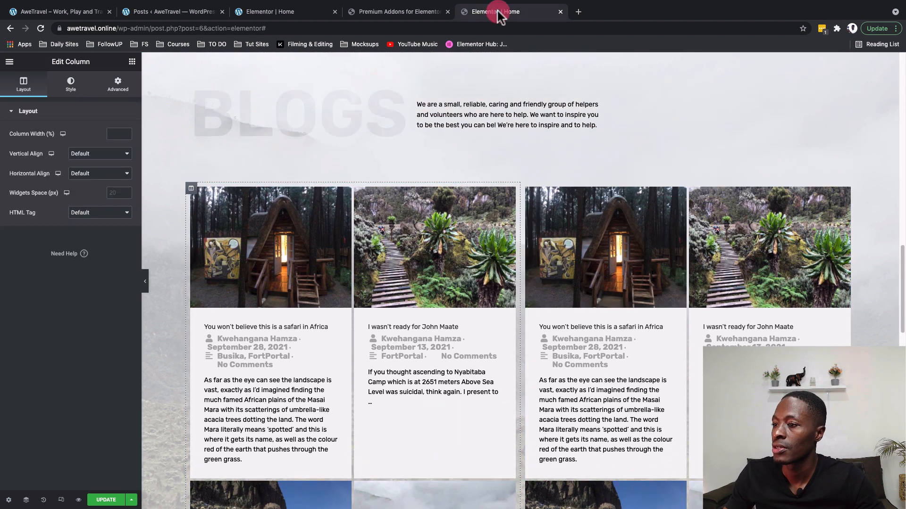
pyautogui.click(113, 136)
pyautogui.write('70')
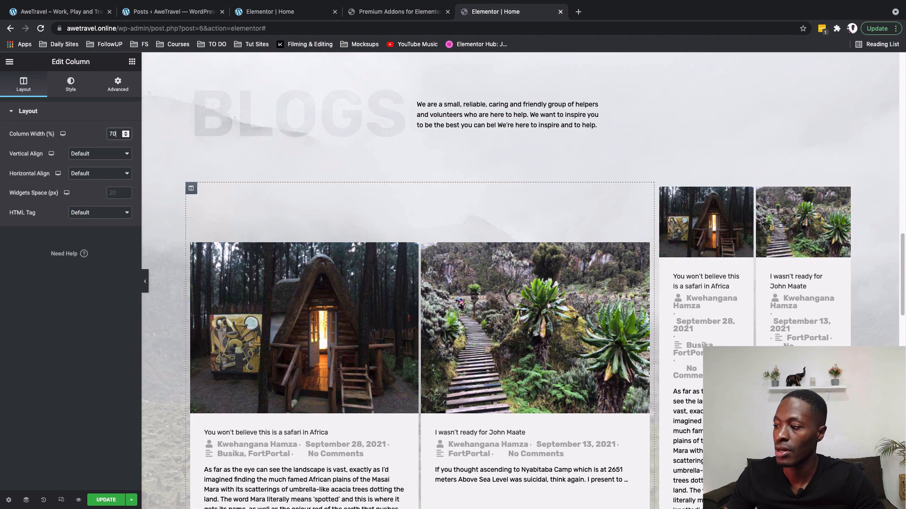
pyautogui.scroll(-2, 701, 309)
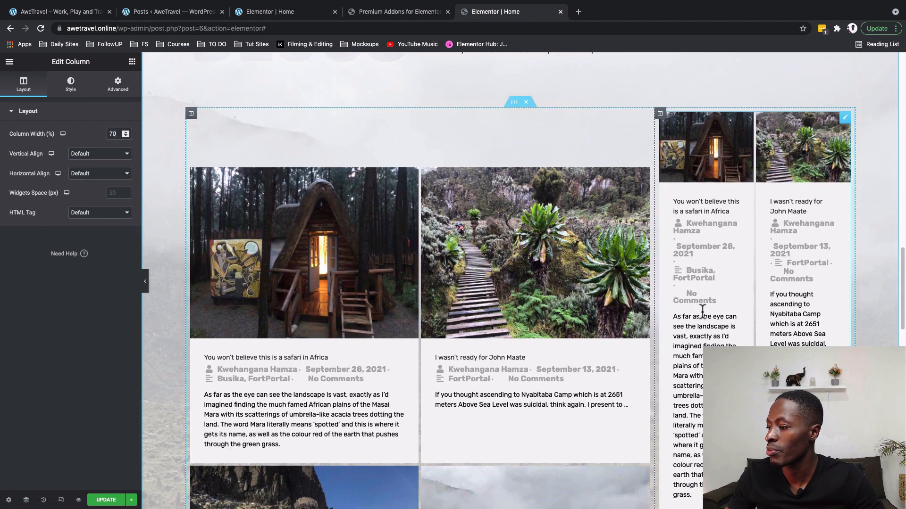
# Give the left Premium Blog widget a Masonry layout with 3 columns.
pyautogui.click(644, 173)
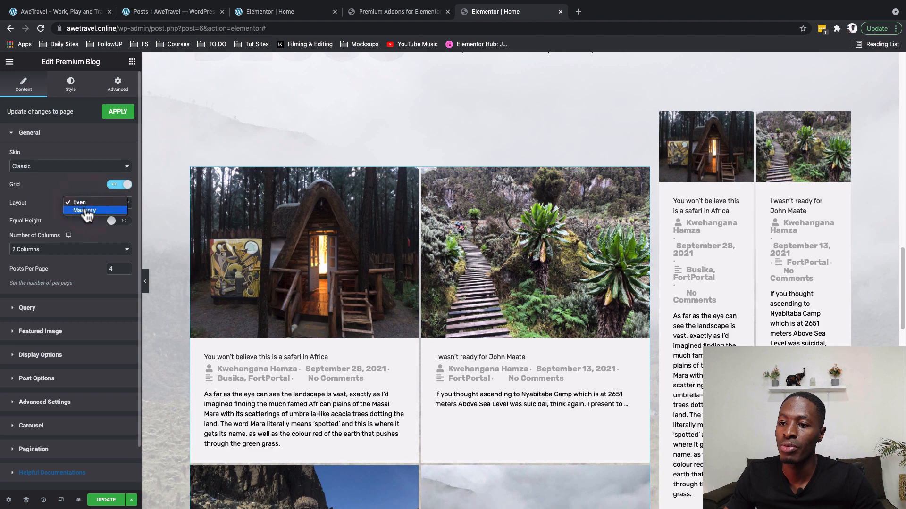
pyautogui.click(87, 215)
pyautogui.click(83, 233)
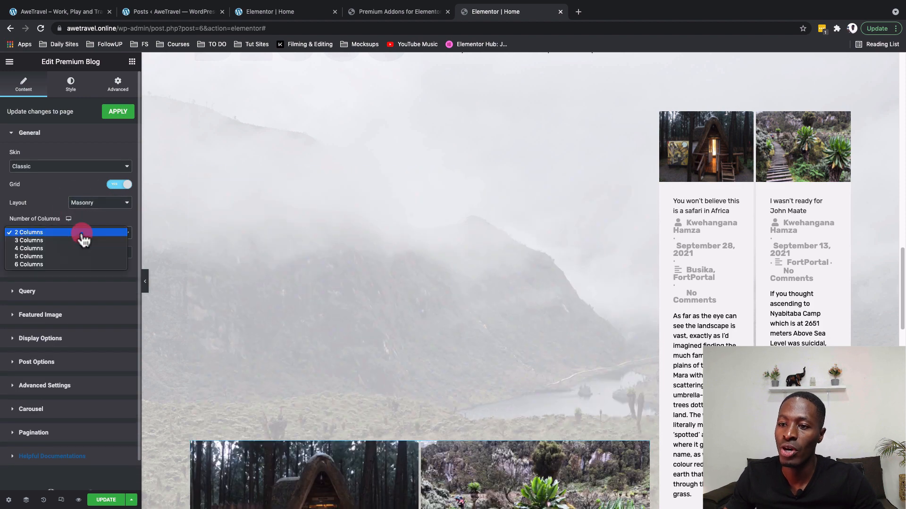
pyautogui.click(83, 241)
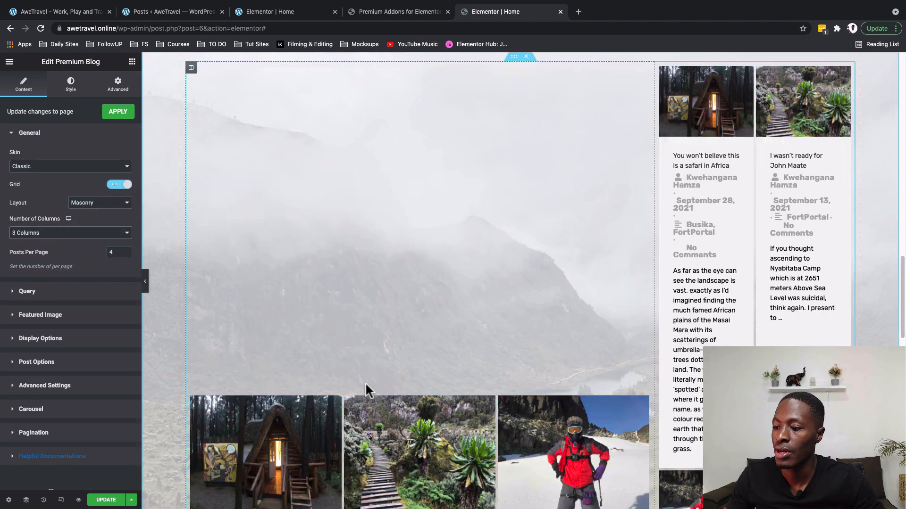
# Switch on Enable Carousel in the blog widget's Carousel settings.
pyautogui.scroll(-5, 256, 376)
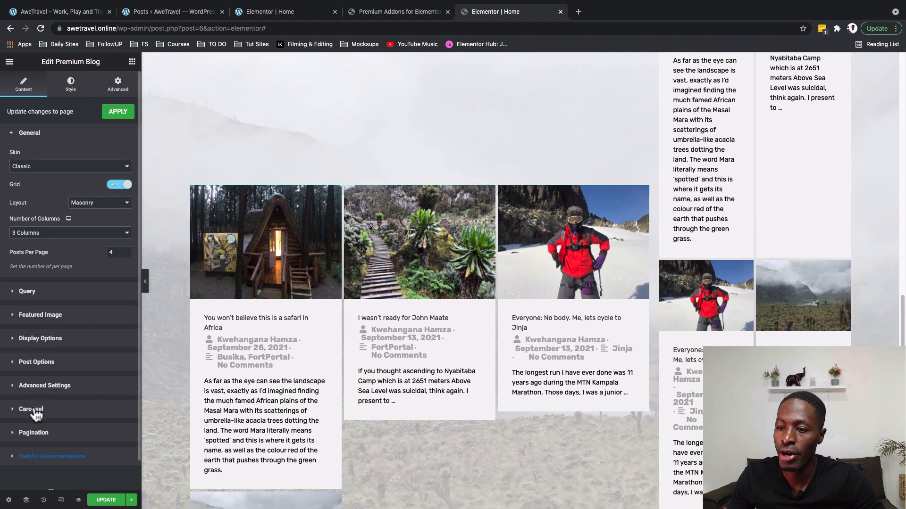
pyautogui.click(31, 409)
pyautogui.click(125, 296)
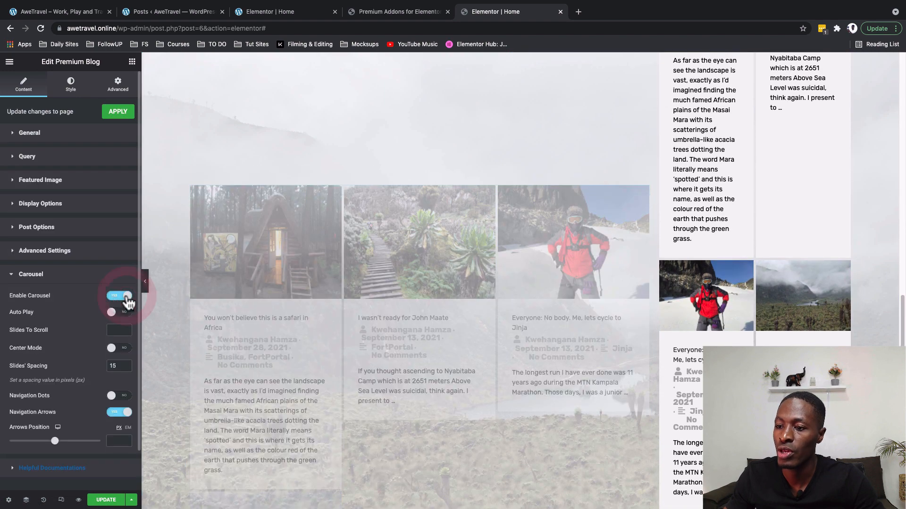
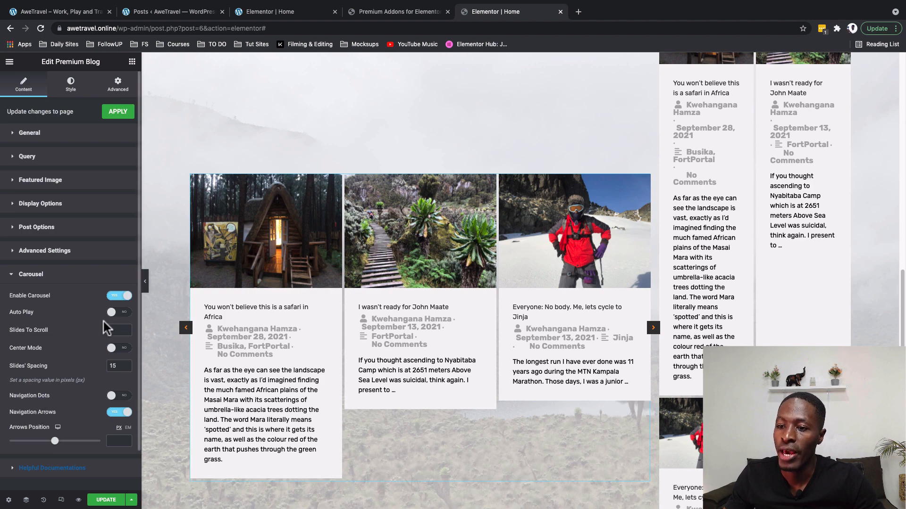
# Turn on carousel autoplay, scroll 1 slide at a time, and set arrows position to -10.
pyautogui.click(124, 314)
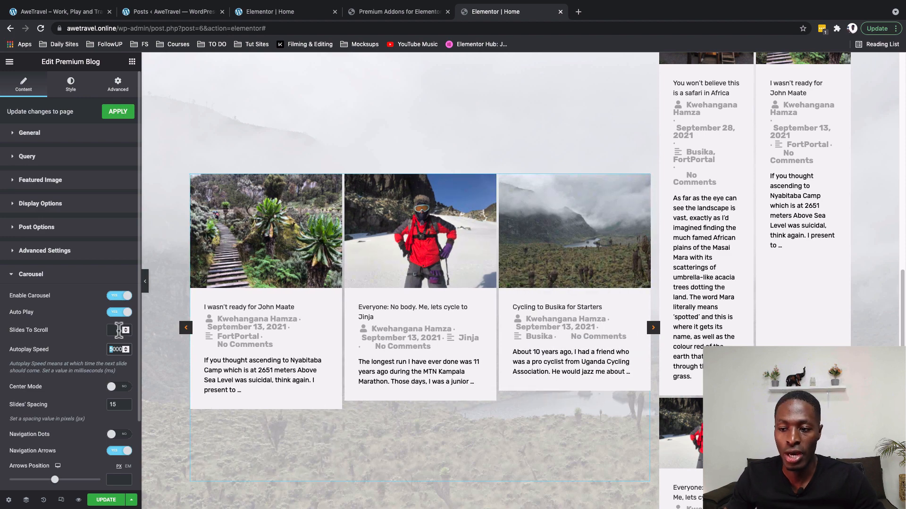
pyautogui.write('1')
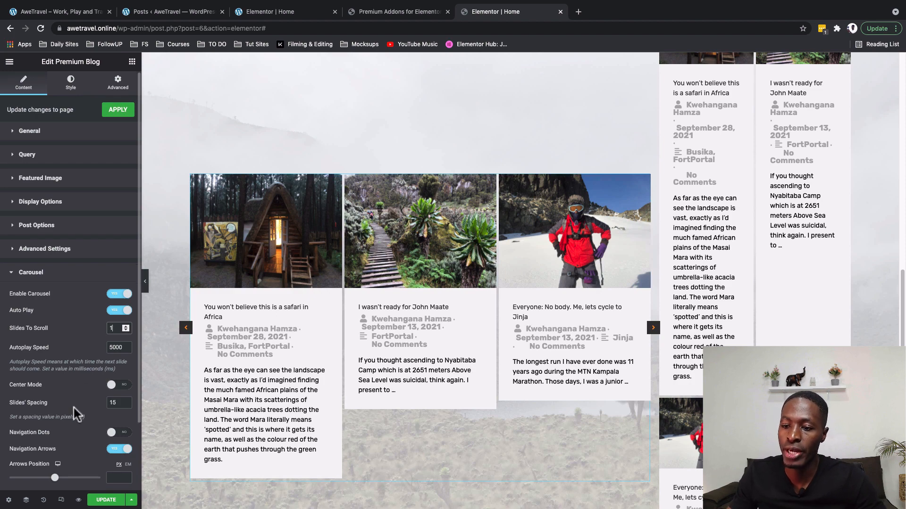
pyautogui.scroll(-1, 74, 409)
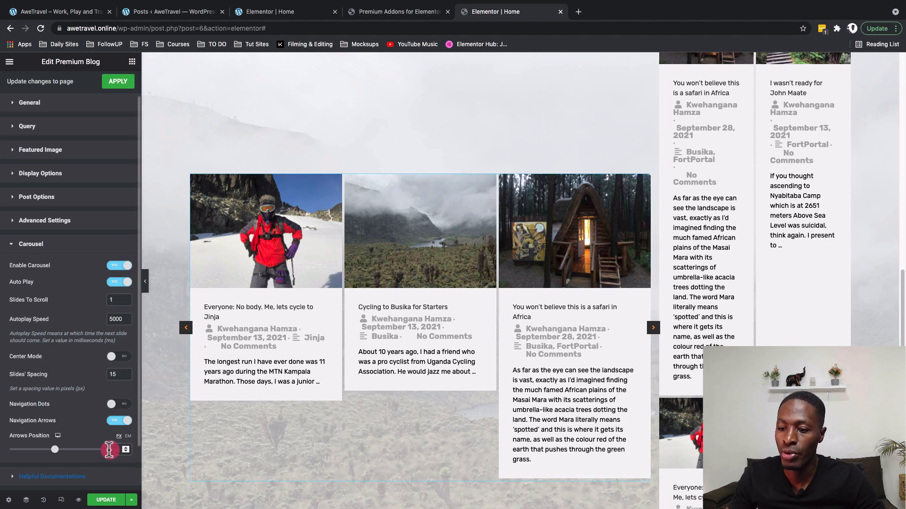
pyautogui.write('10')
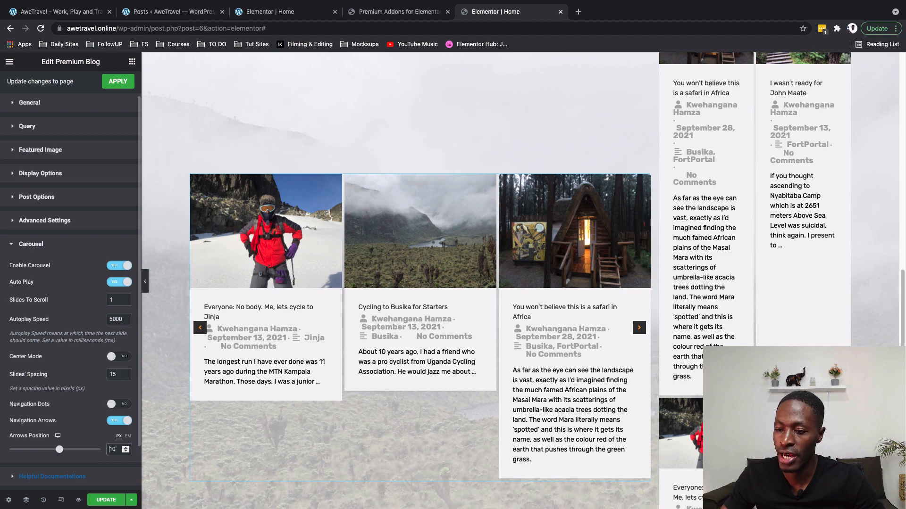
pyautogui.write('-')
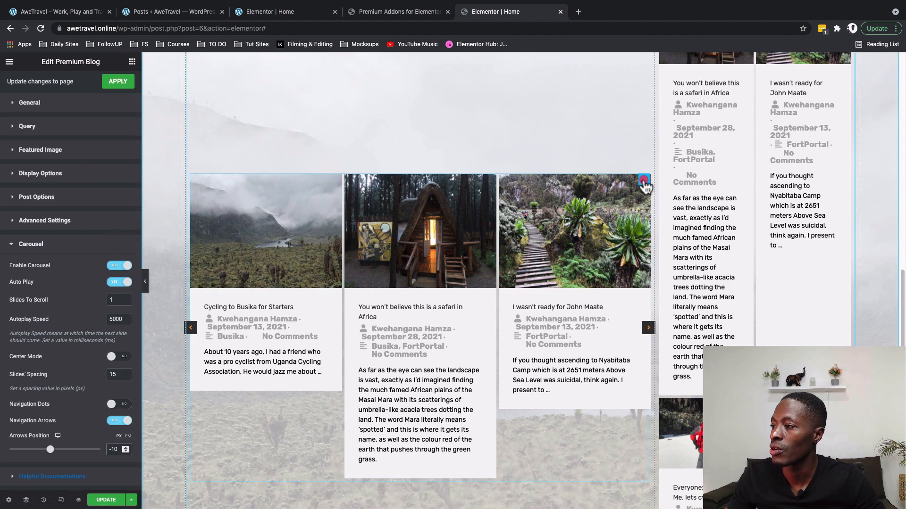
pyautogui.click(41, 150)
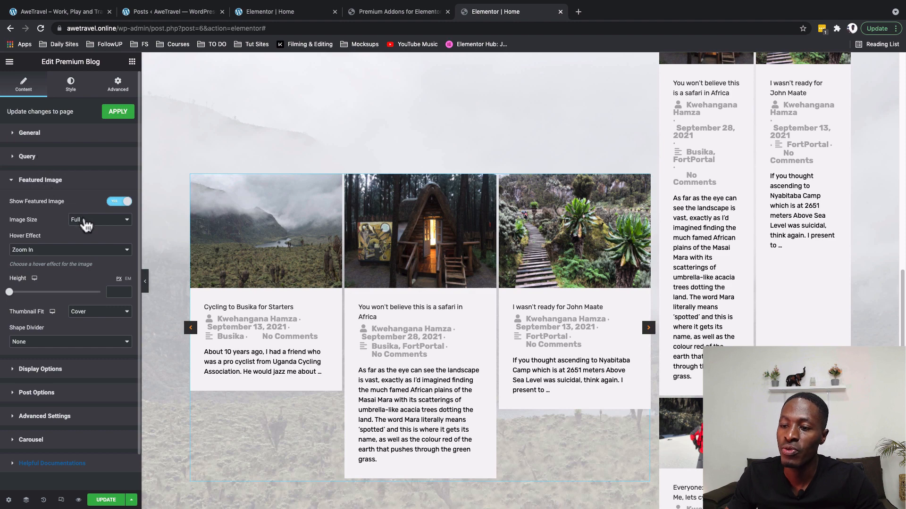
# Give the featured images the Bright hover effect and 300 px height, keeping Cover fit and no shape divider.
pyautogui.click(33, 251)
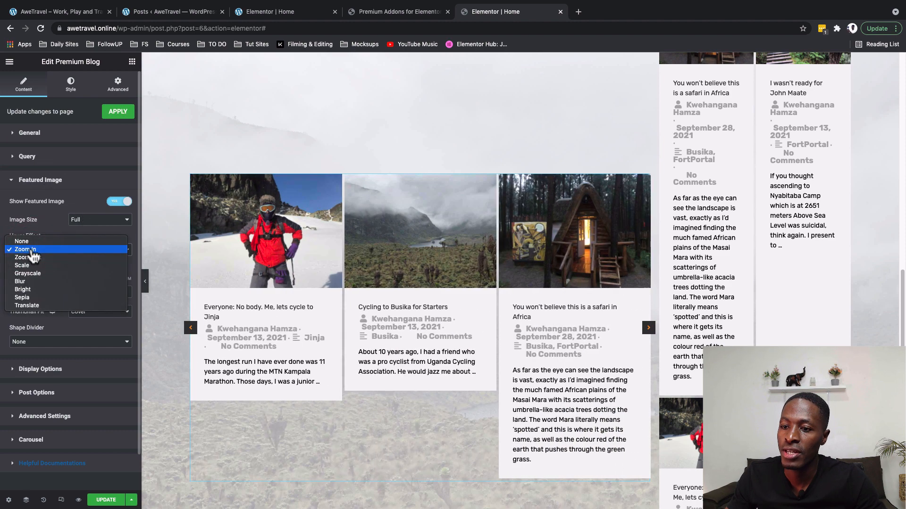
pyautogui.click(45, 289)
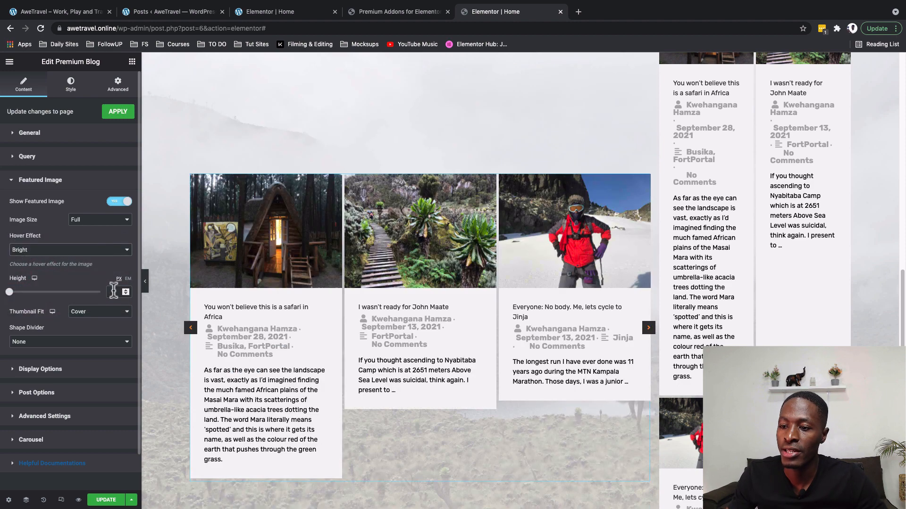
pyautogui.click(114, 292)
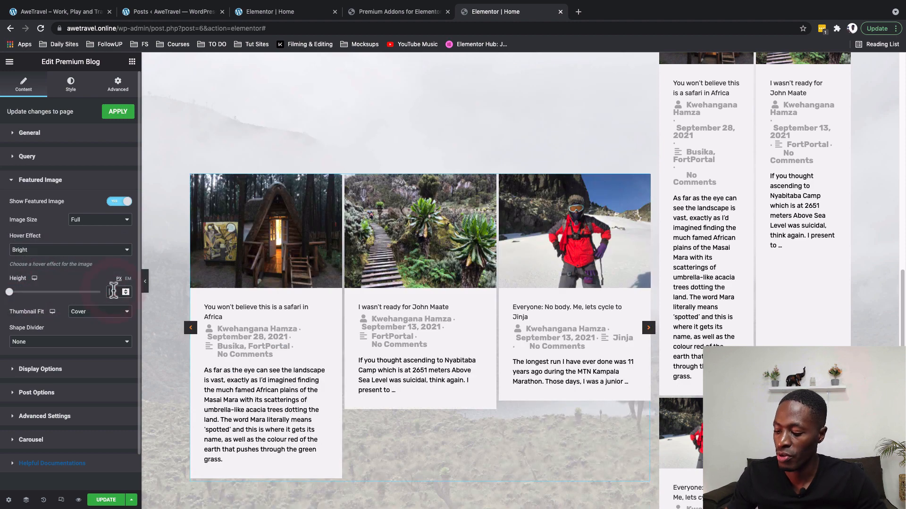
pyautogui.write('400')
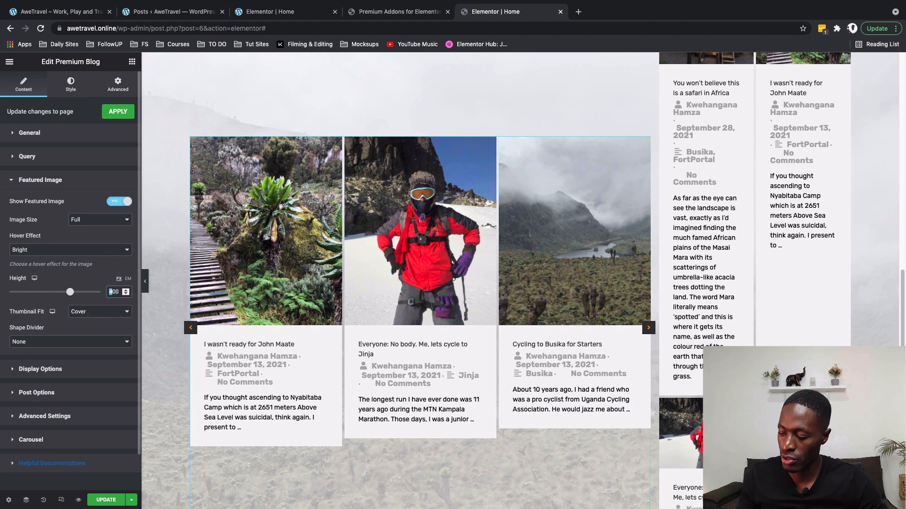
pyautogui.write('3')
pyautogui.click(87, 312)
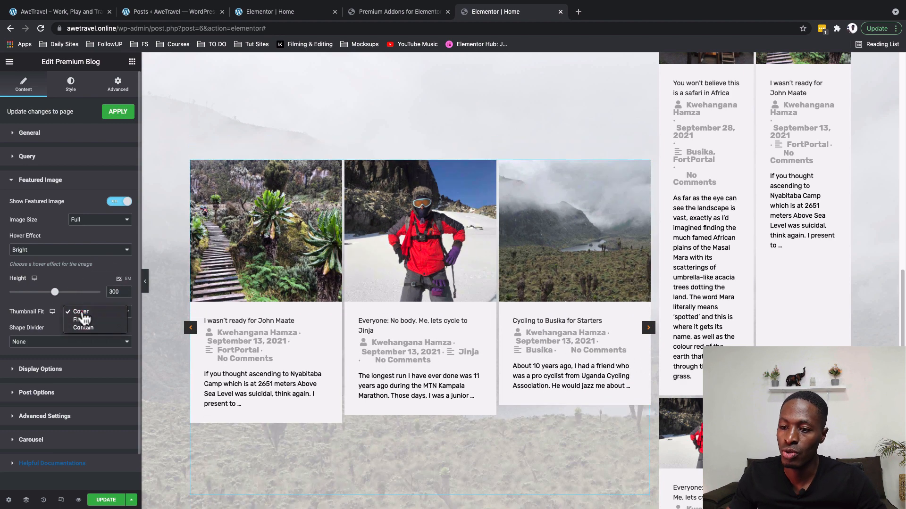
pyautogui.click(80, 332)
pyautogui.click(76, 345)
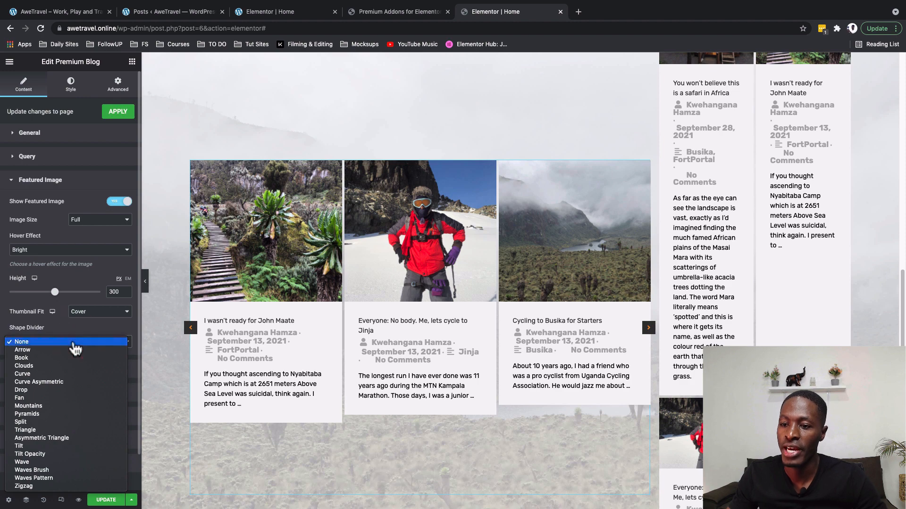
pyautogui.click(76, 347)
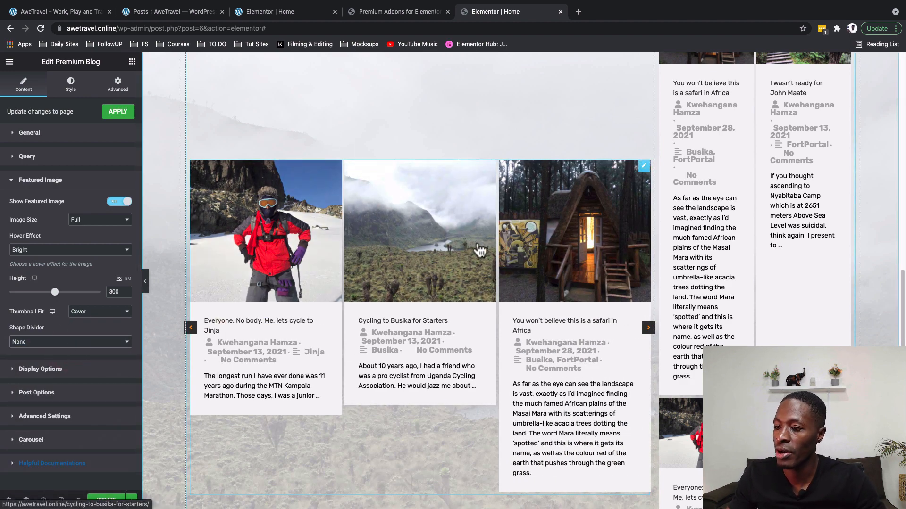
# Set the display options to rows spacing 1 and columns spacing 50.
pyautogui.click(43, 369)
pyautogui.write('1')
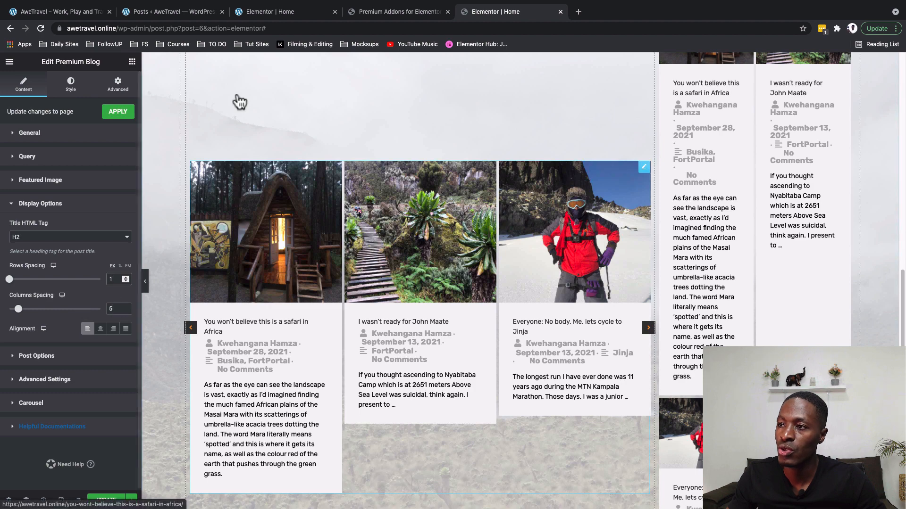
pyautogui.click(115, 309)
pyautogui.write('0')
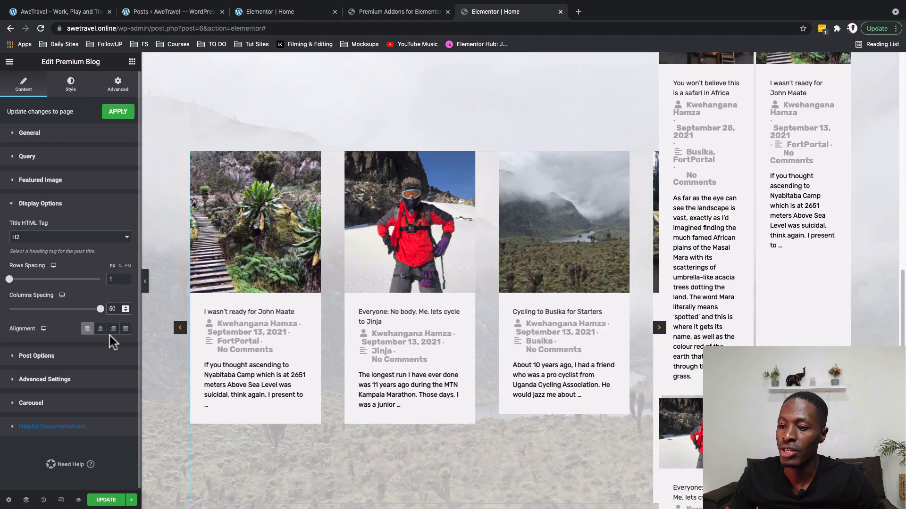
# Hide the categories and comments meta on the carousel posts.
pyautogui.click(95, 356)
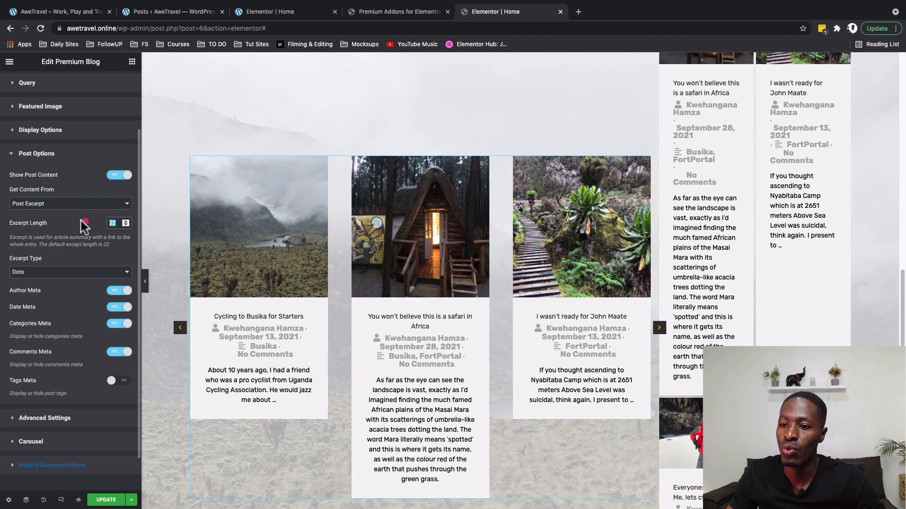
pyautogui.click(114, 326)
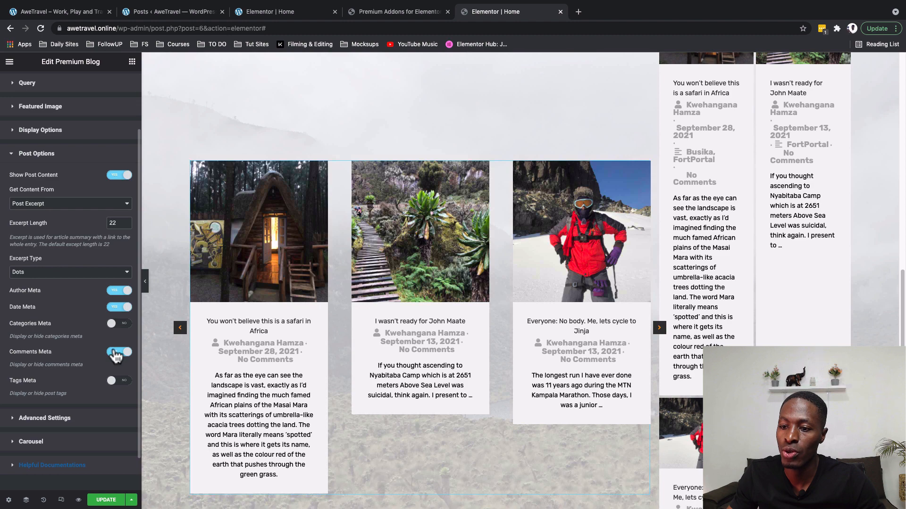
pyautogui.click(115, 354)
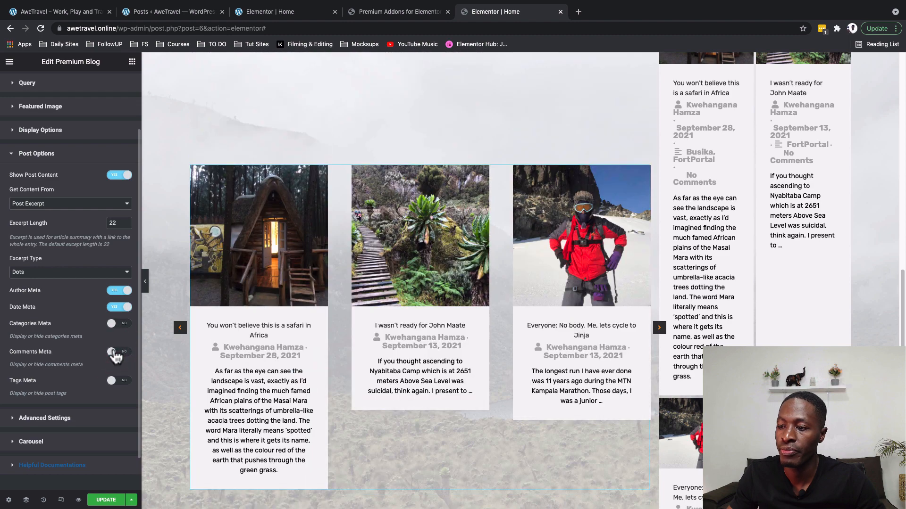
pyautogui.scroll(7, 205, 177)
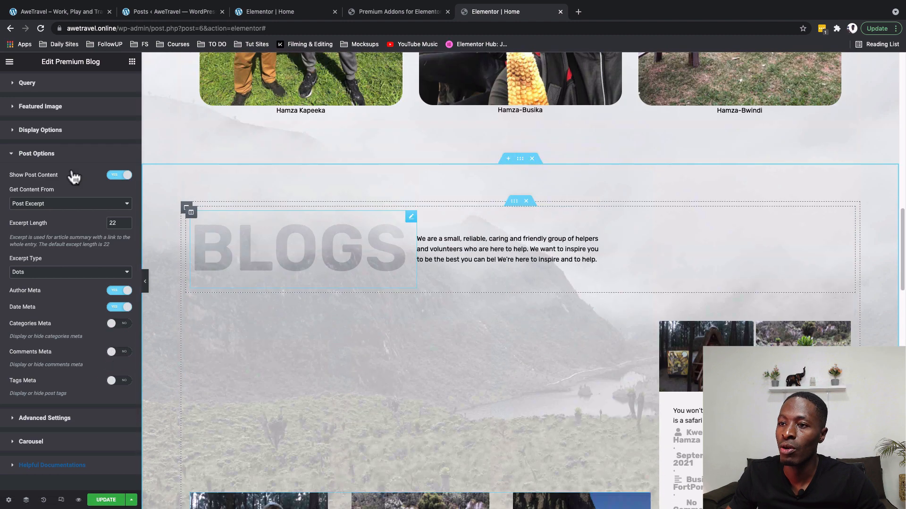
pyautogui.scroll(-1, 70, 175)
pyautogui.scroll(-7, 185, 242)
pyautogui.scroll(2, 54, 236)
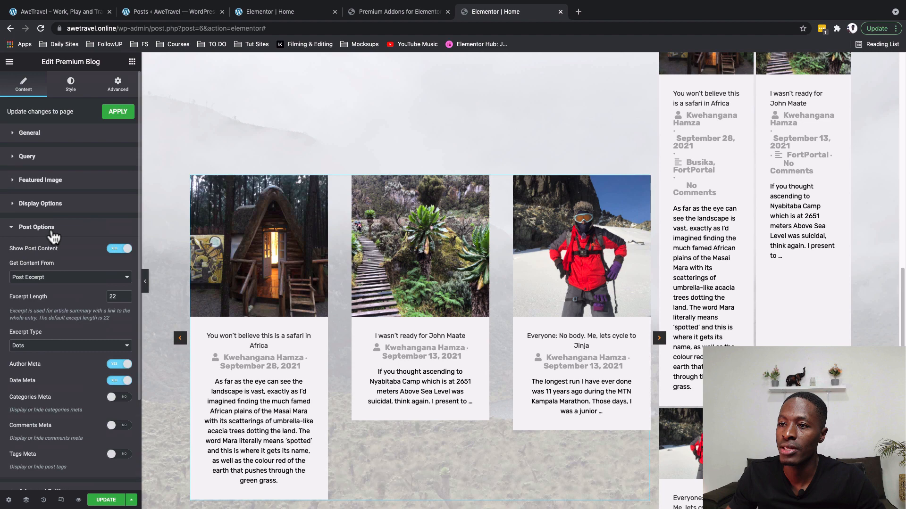
# Make the post title hover colour Secondary/Grey.
pyautogui.click(70, 85)
pyautogui.click(50, 225)
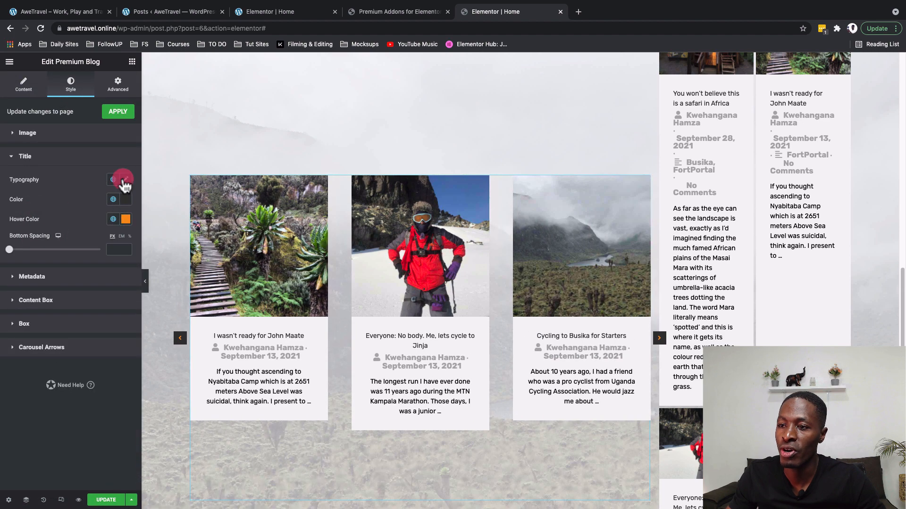
pyautogui.click(125, 179)
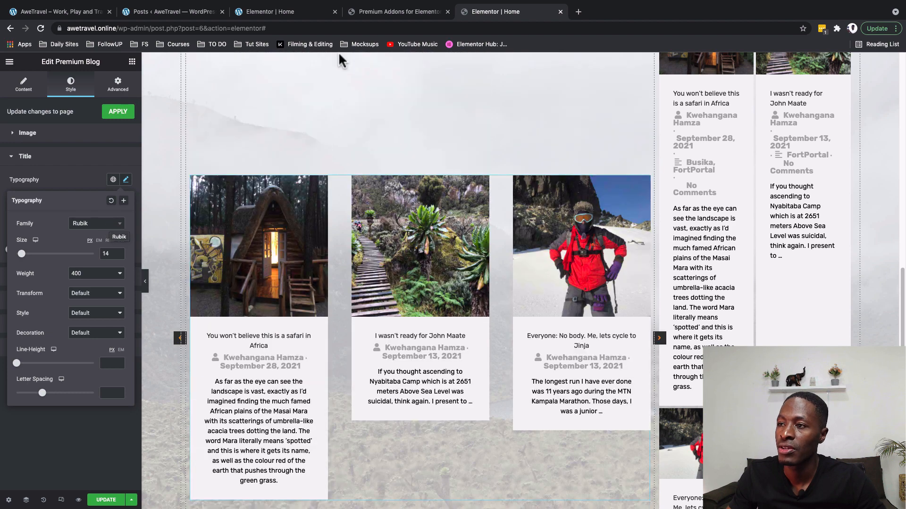
pyautogui.click(125, 179)
pyautogui.click(114, 199)
pyautogui.click(113, 199)
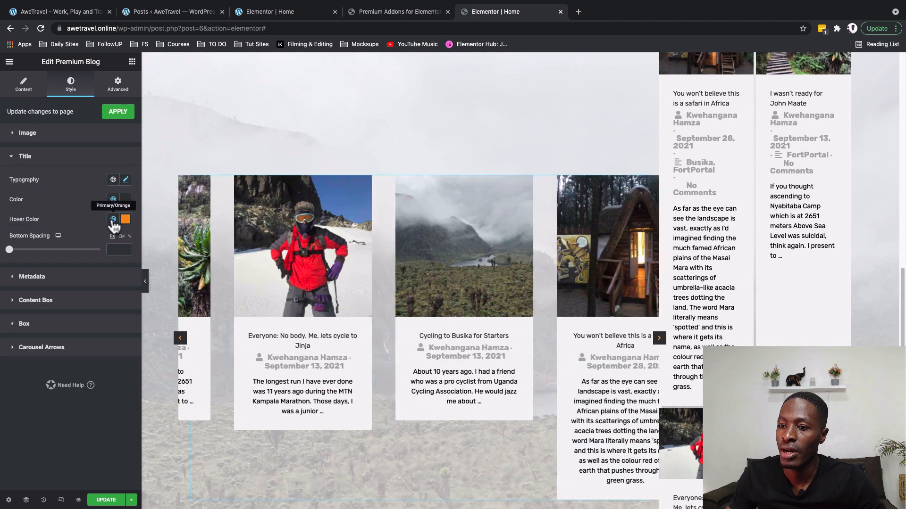
pyautogui.click(113, 219)
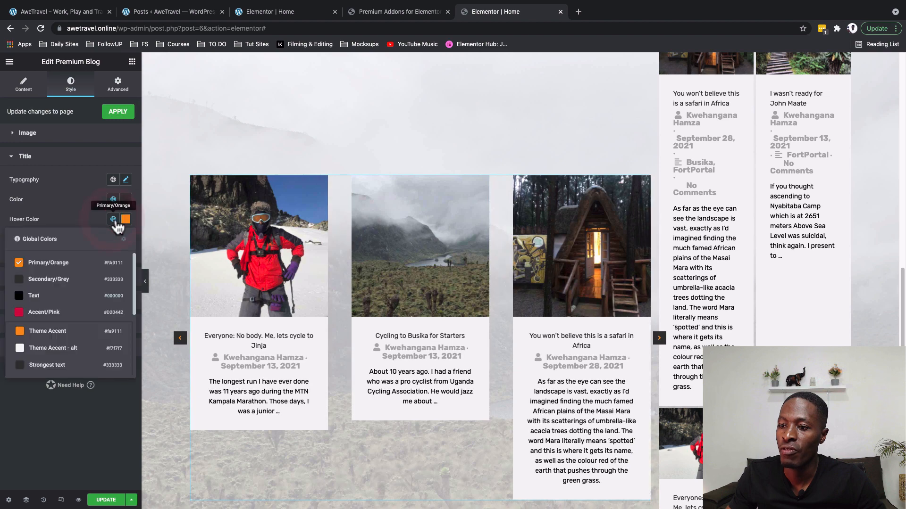
pyautogui.click(67, 278)
pyautogui.click(125, 219)
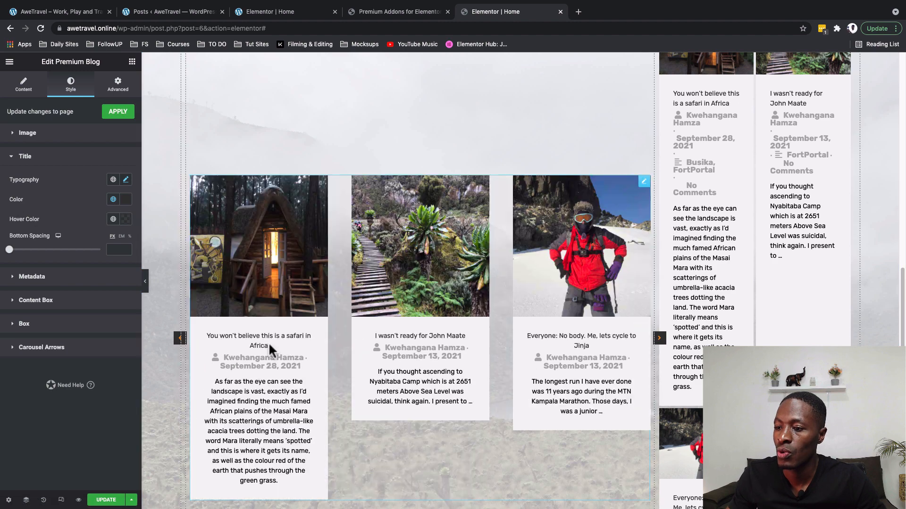
# Set the metadata typography to weight 400 and size 12.
pyautogui.click(47, 277)
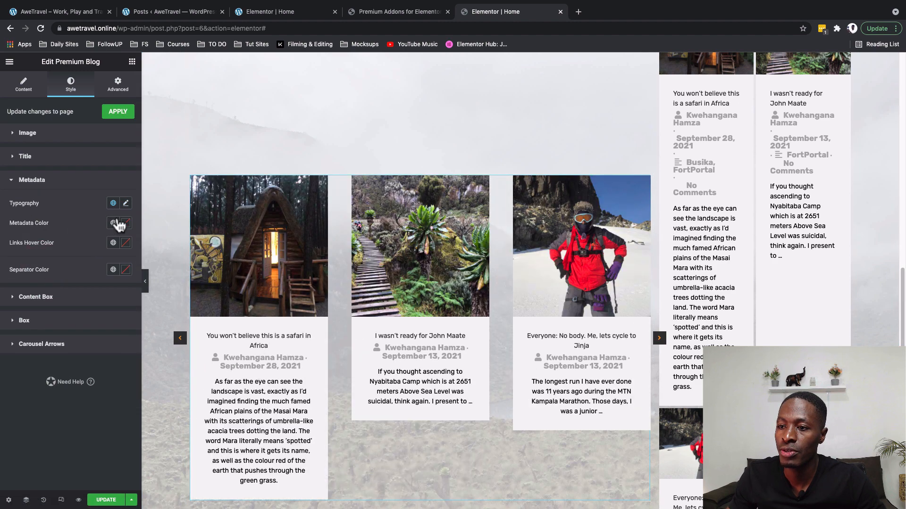
pyautogui.click(125, 203)
pyautogui.click(103, 299)
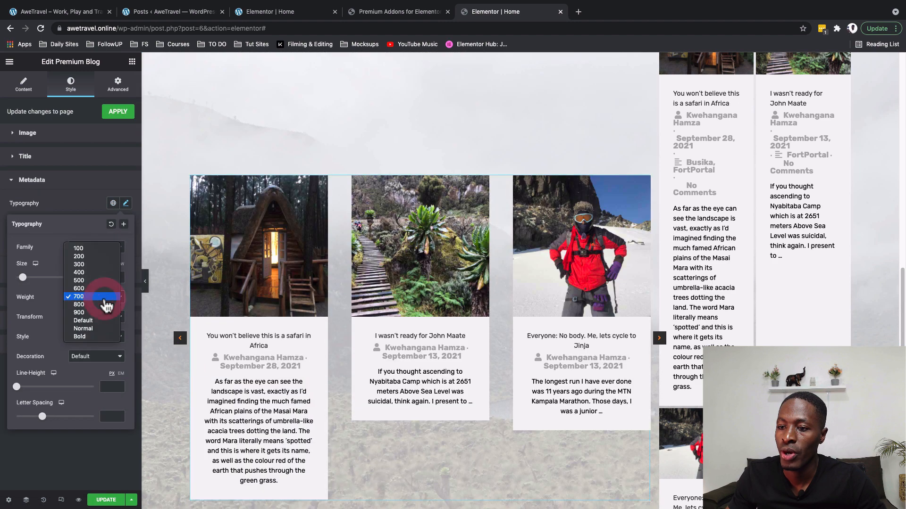
pyautogui.click(108, 273)
pyautogui.click(106, 277)
pyautogui.write('1')
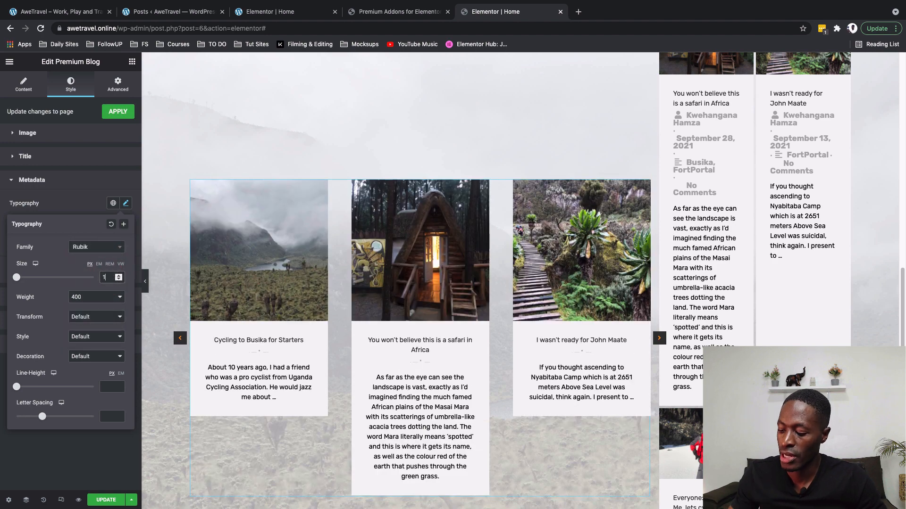
pyautogui.write('2')
pyautogui.click(31, 180)
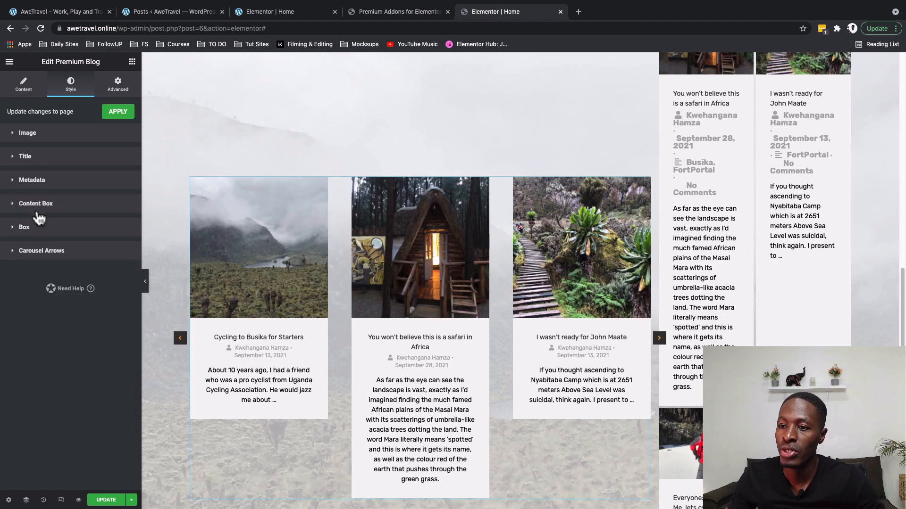
# Make the content box text black.
pyautogui.click(35, 204)
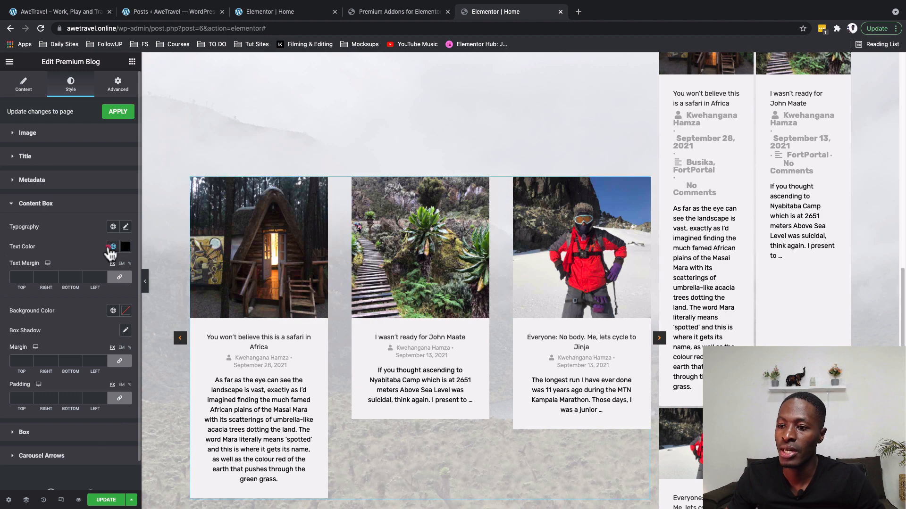
pyautogui.click(111, 247)
pyautogui.click(85, 307)
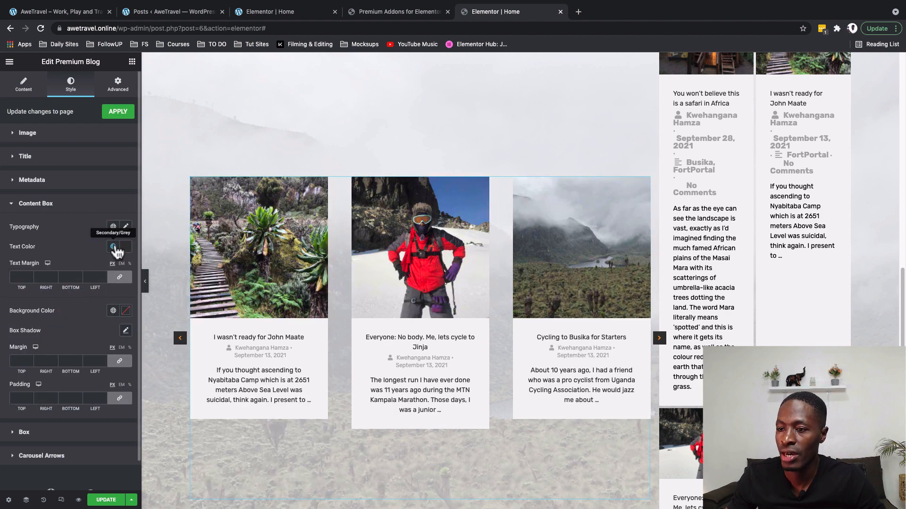
pyautogui.click(114, 247)
pyautogui.click(62, 324)
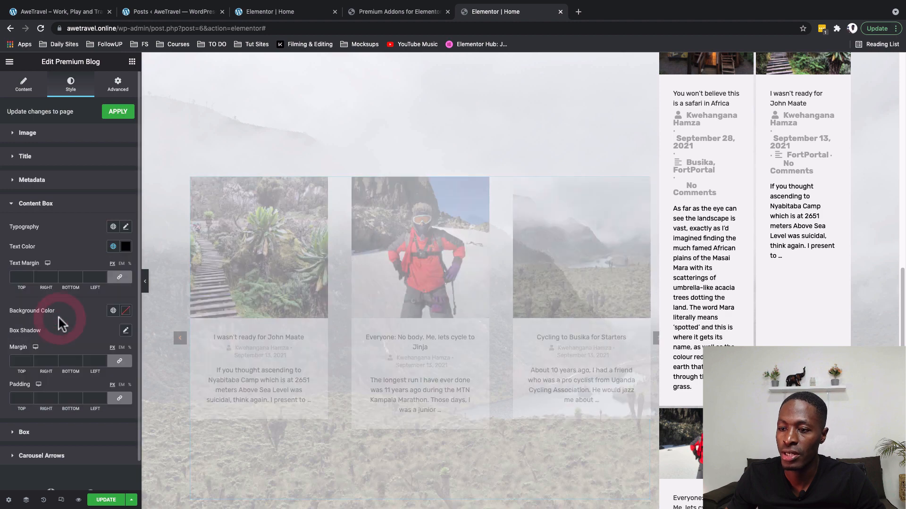
# Give the card content padding of 10/30/10/30 px.
pyautogui.scroll(-1, 69, 367)
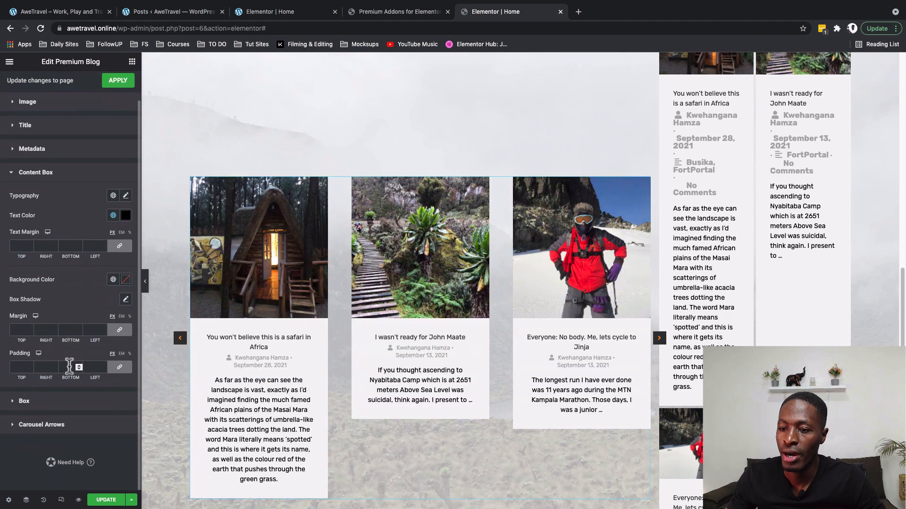
pyautogui.click(117, 369)
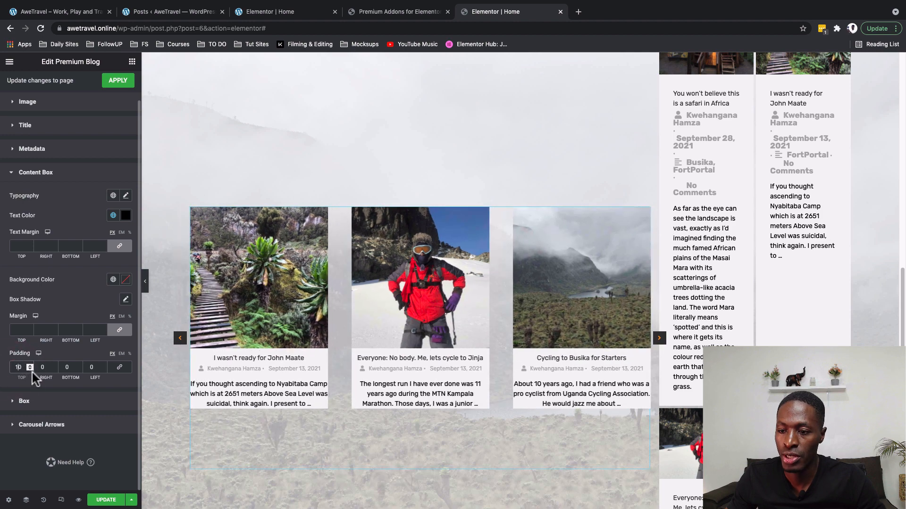
pyautogui.click(40, 367)
pyautogui.write('3')
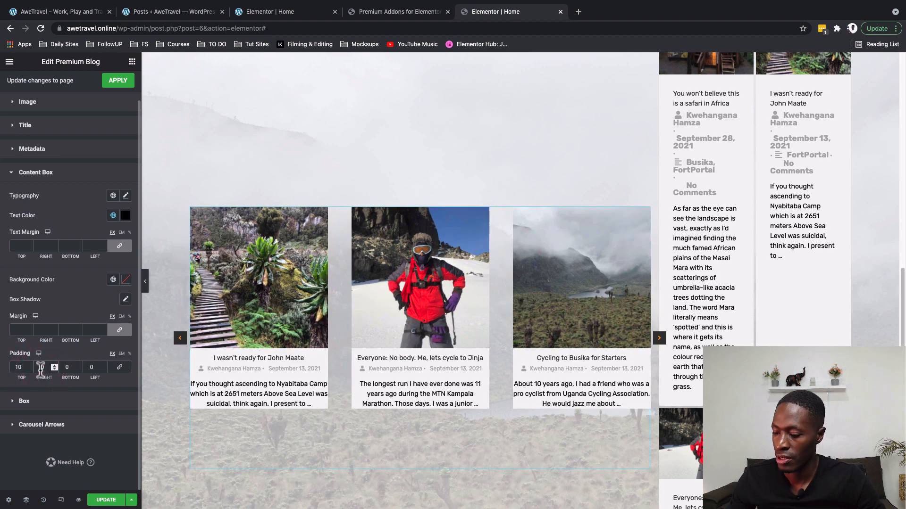
pyautogui.click(64, 367)
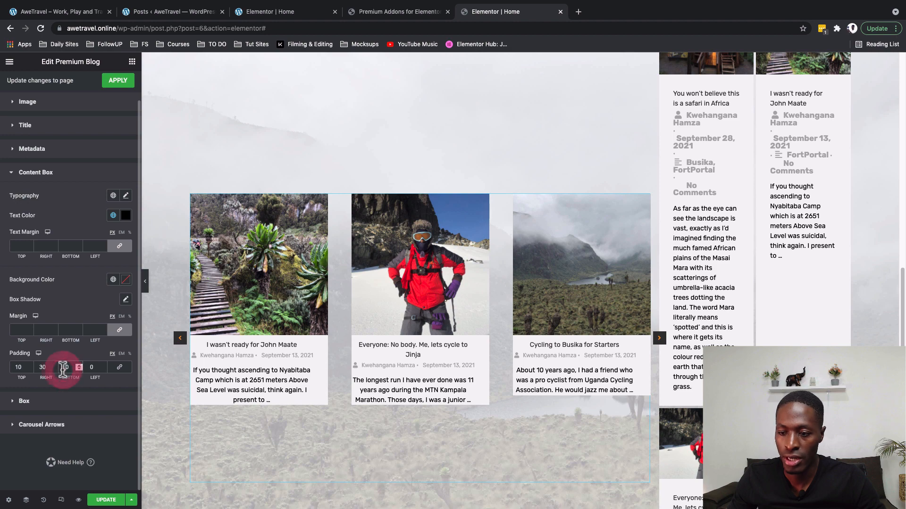
pyautogui.write('1')
pyautogui.click(90, 367)
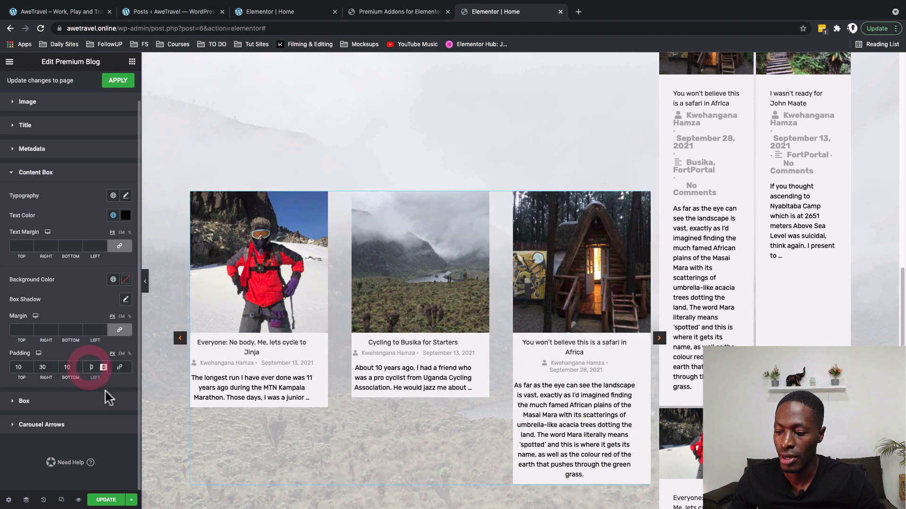
pyautogui.write('3')
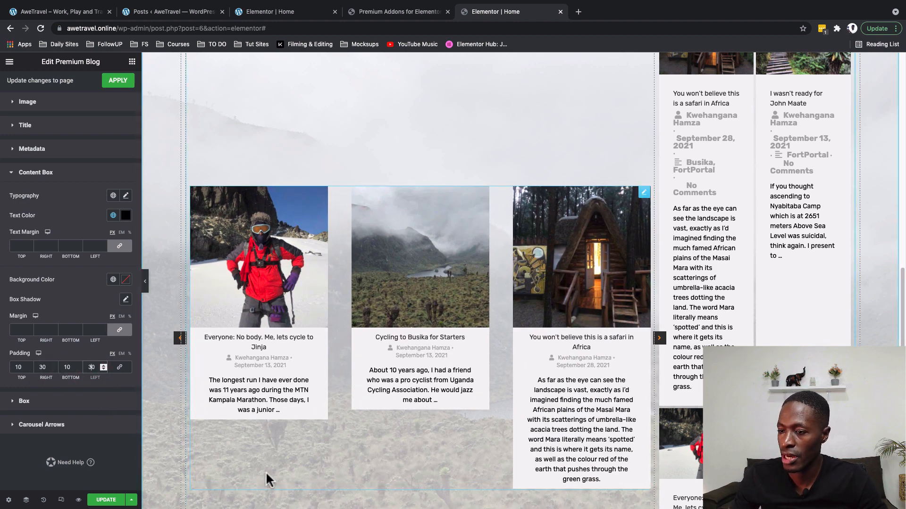
# Round the card box corners to a 30 px border radius.
pyautogui.scroll(-1, 265, 471)
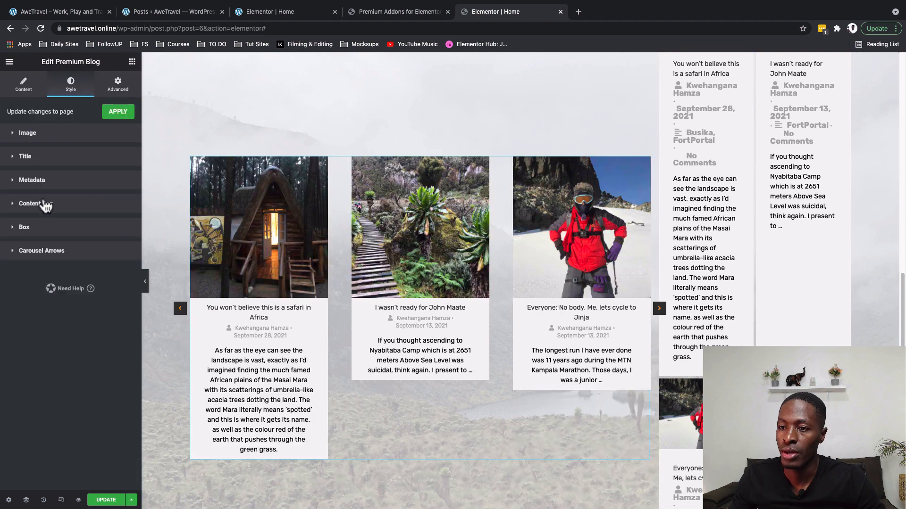
pyautogui.click(41, 230)
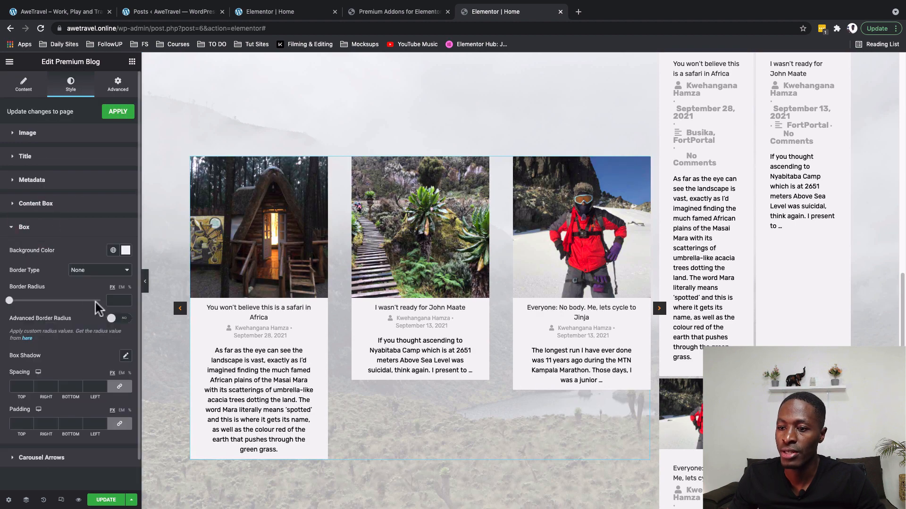
pyautogui.click(112, 300)
pyautogui.write('3')
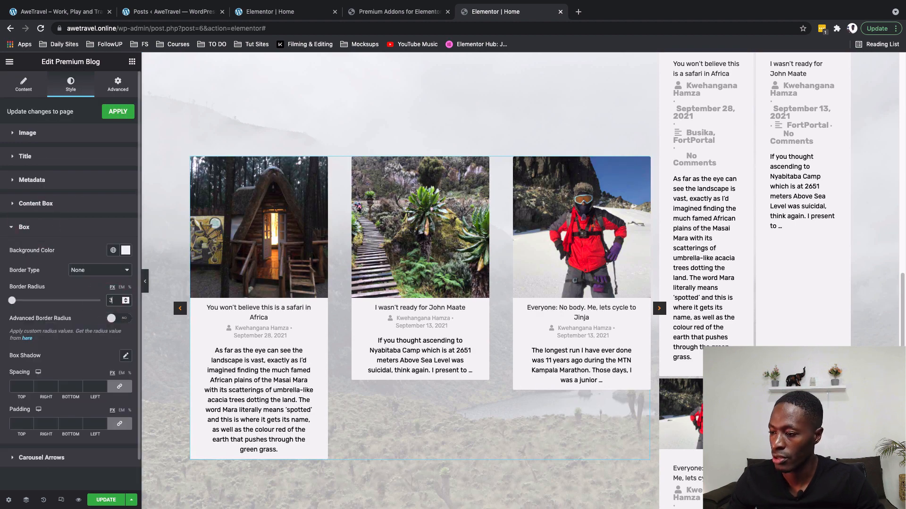
pyautogui.write('0')
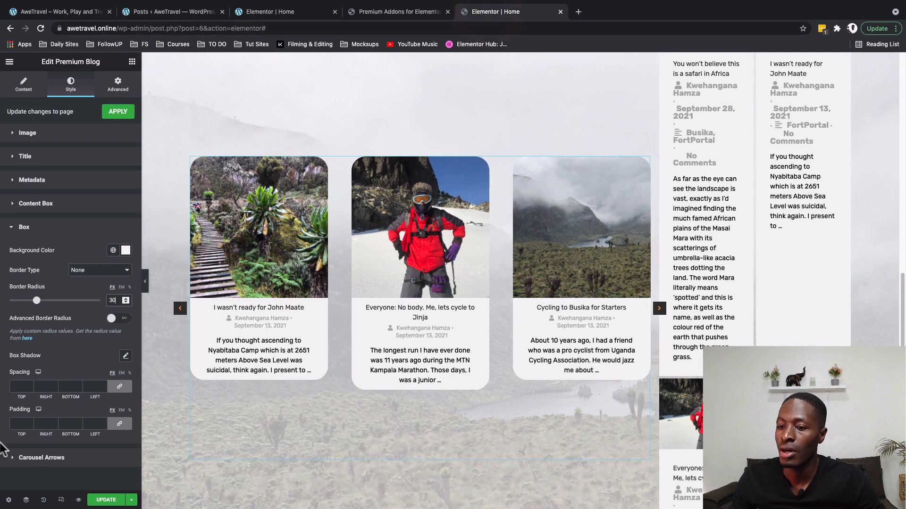
# Make the carousel arrows white, 50 px, on a transparent background, then compare with the live site.
pyautogui.click(30, 458)
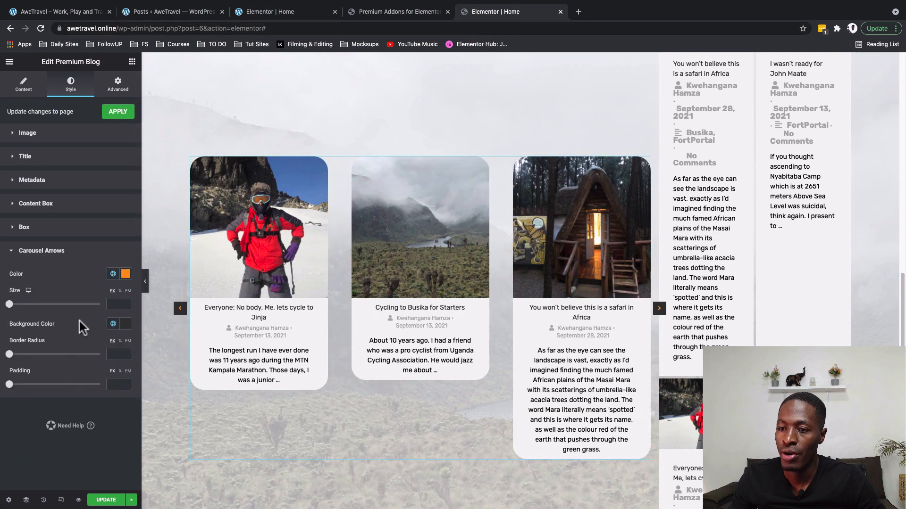
pyautogui.click(113, 275)
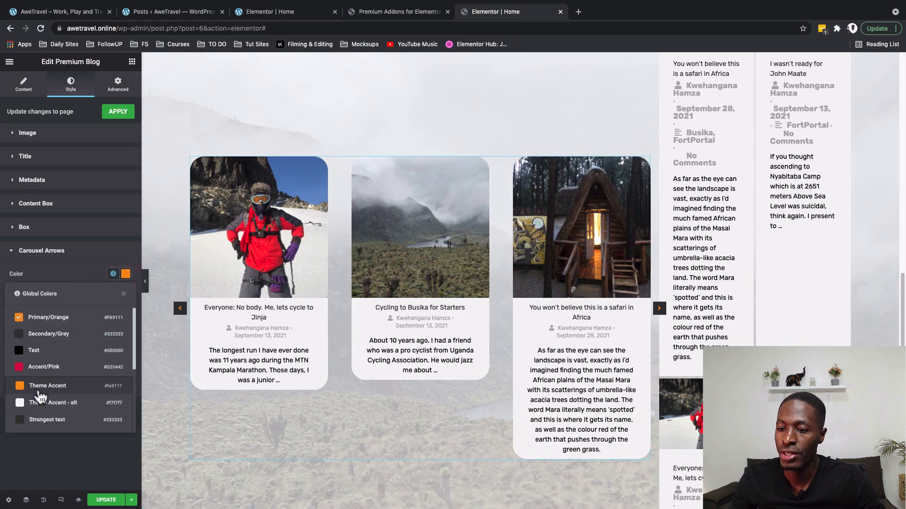
pyautogui.scroll(-1, 35, 401)
pyautogui.click(33, 426)
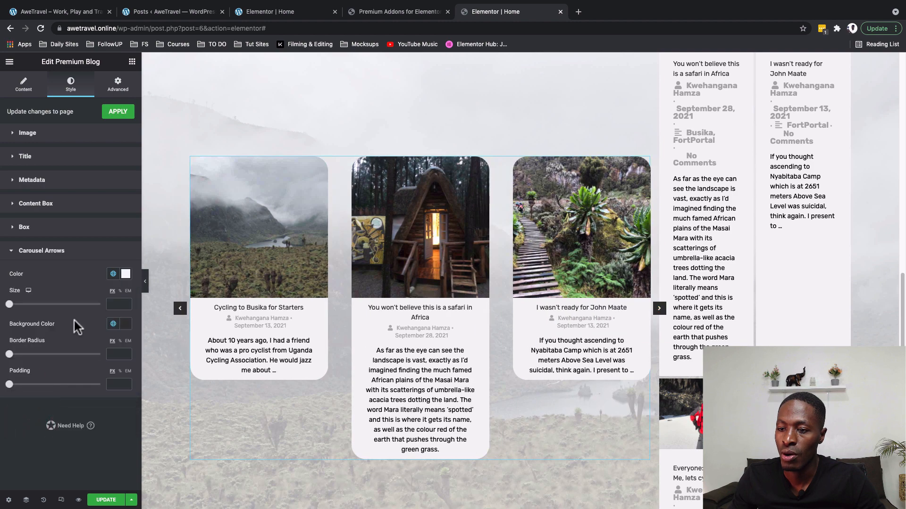
pyautogui.click(117, 304)
pyautogui.write('50')
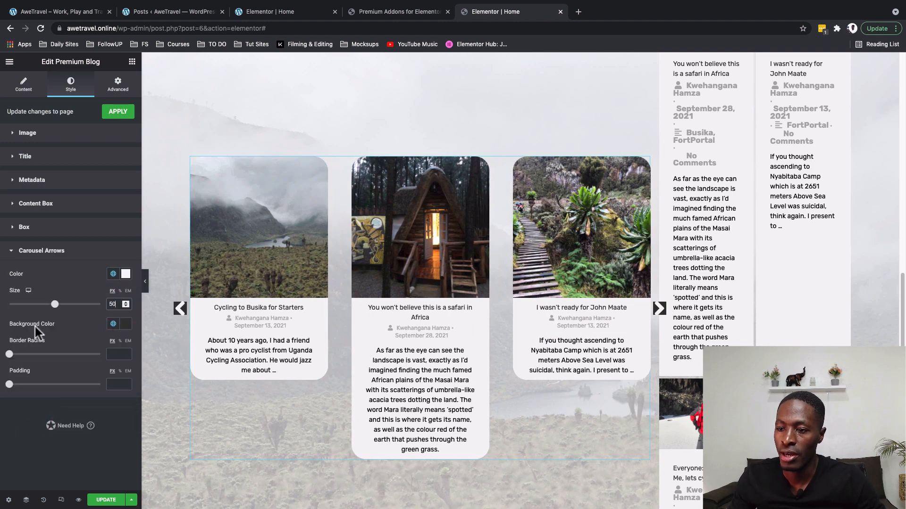
pyautogui.click(126, 324)
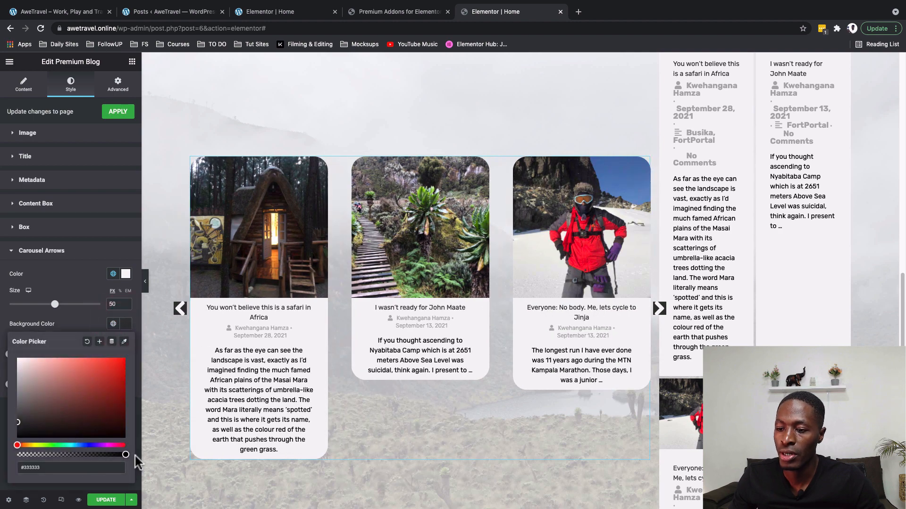
pyautogui.moveTo(126, 454); pyautogui.dragTo(7, 467)
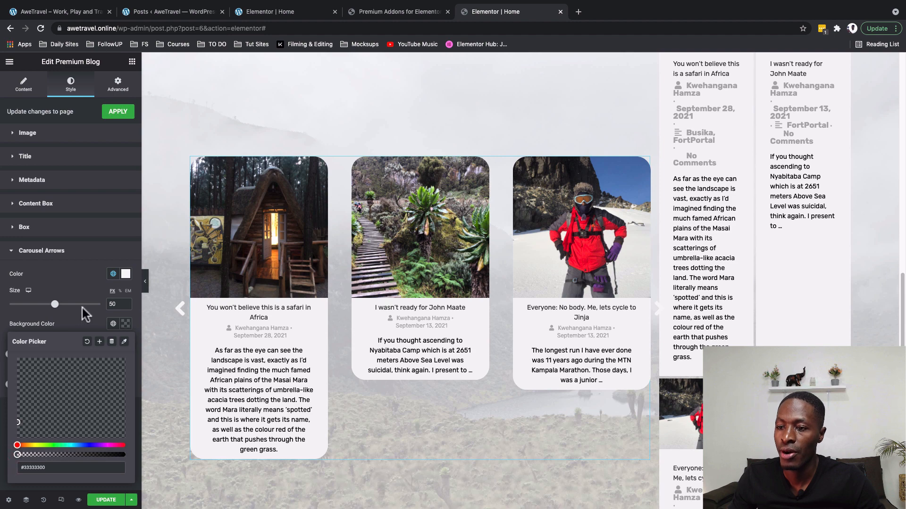
pyautogui.scroll(-2, 225, 364)
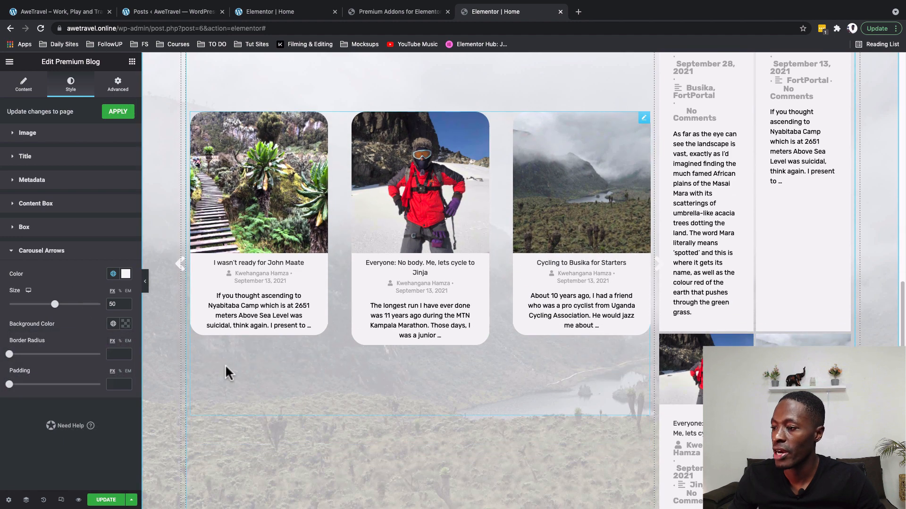
pyautogui.scroll(3, 225, 365)
pyautogui.hotkey('ctrl', 'Tab')
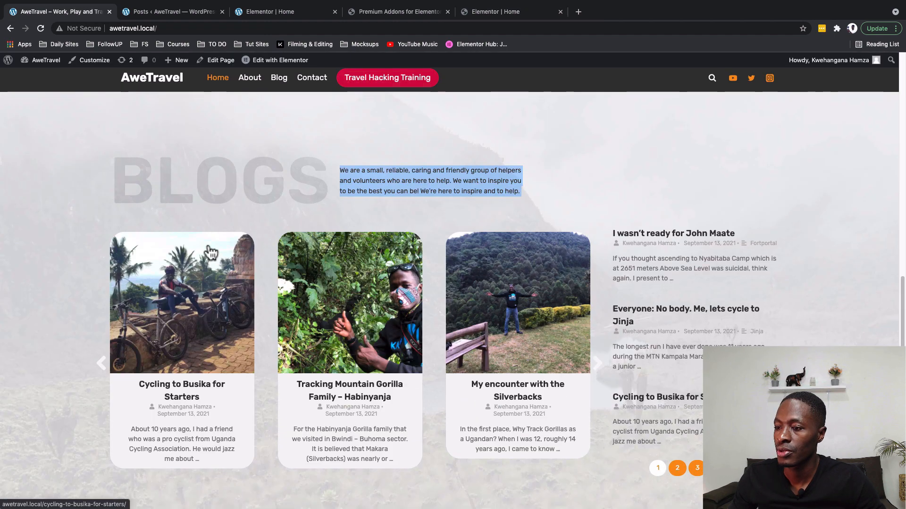
# Back in the editor, change the content box text to a different global colour.
pyautogui.scroll(-1, 210, 252)
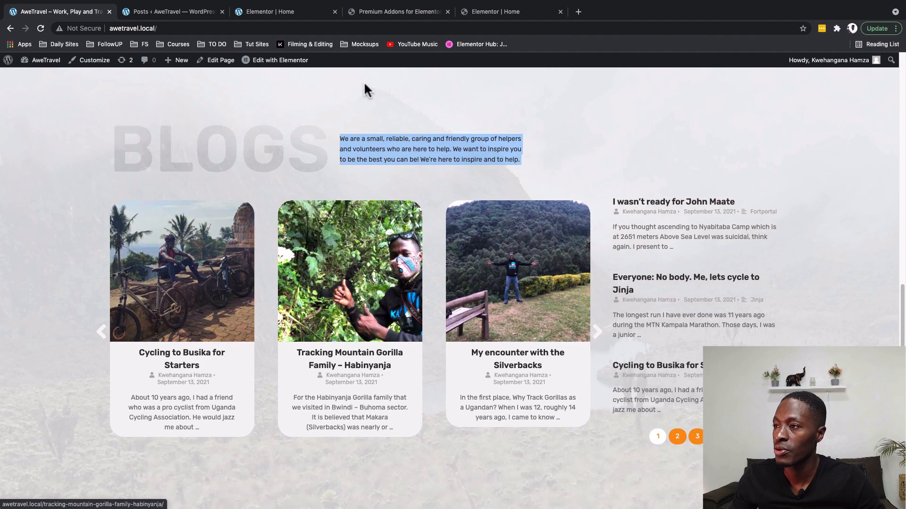
pyautogui.click(399, 12)
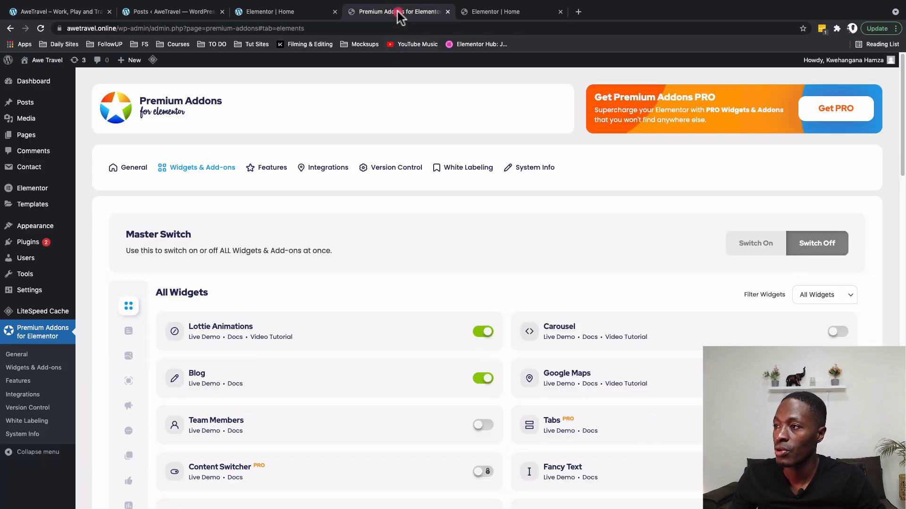
pyautogui.click(470, 12)
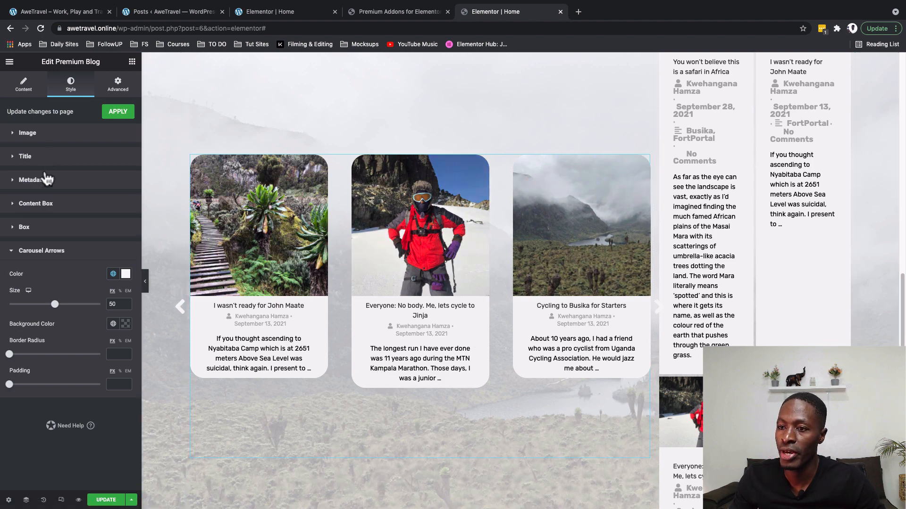
pyautogui.click(41, 204)
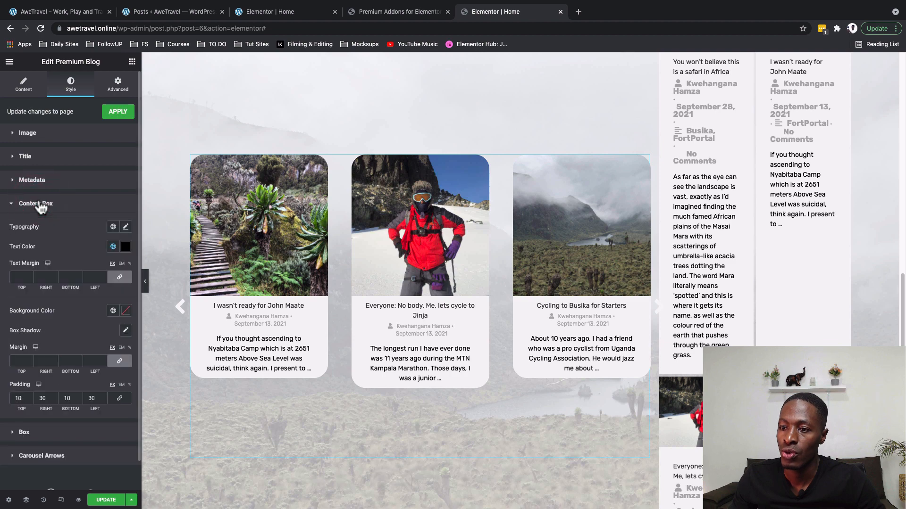
pyautogui.click(113, 247)
pyautogui.click(58, 306)
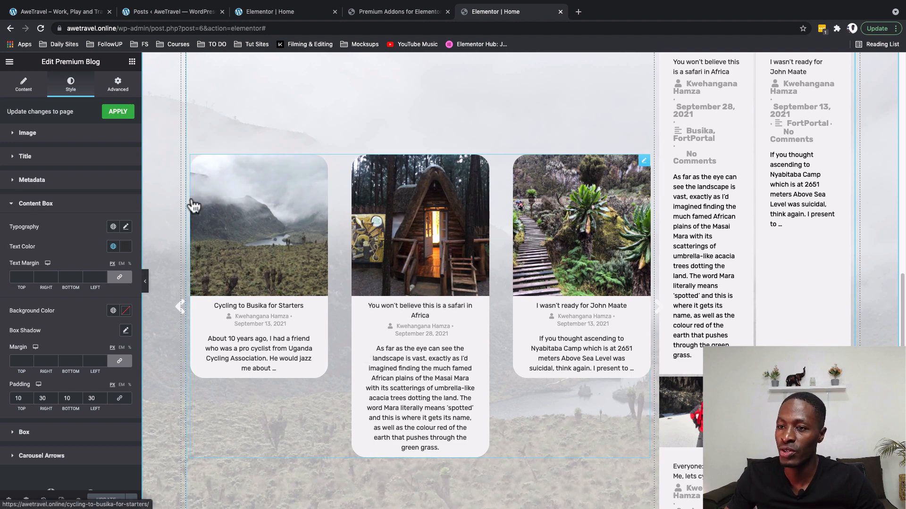
# Review the blog widget's Post Options before going to the WordPress admin tab.
pyautogui.click(24, 91)
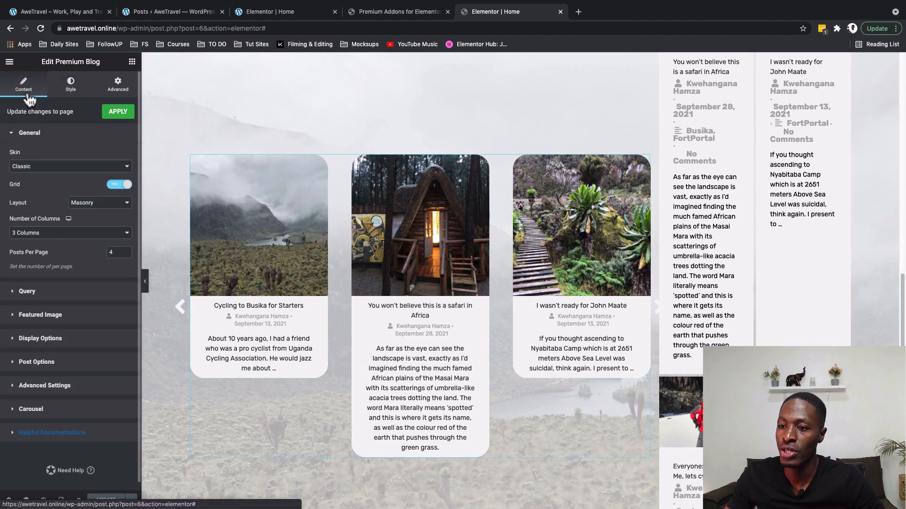
pyautogui.click(50, 356)
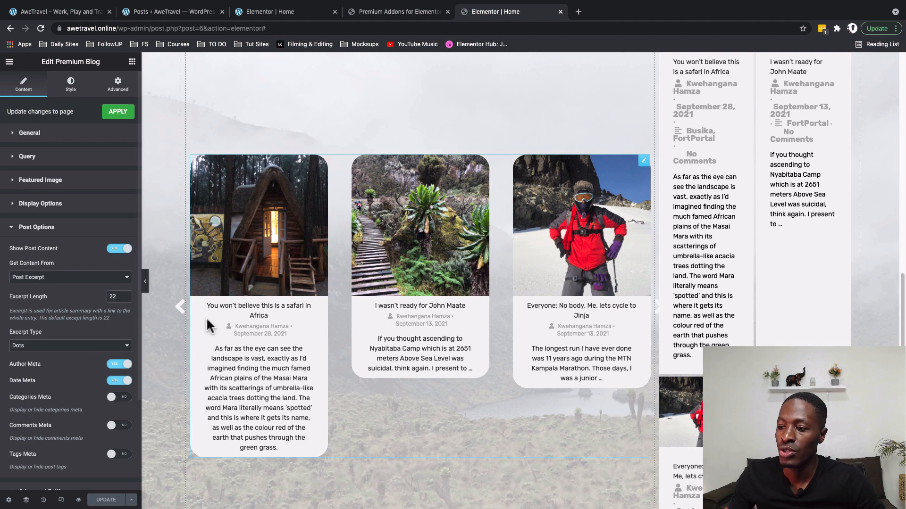
pyautogui.click(182, 13)
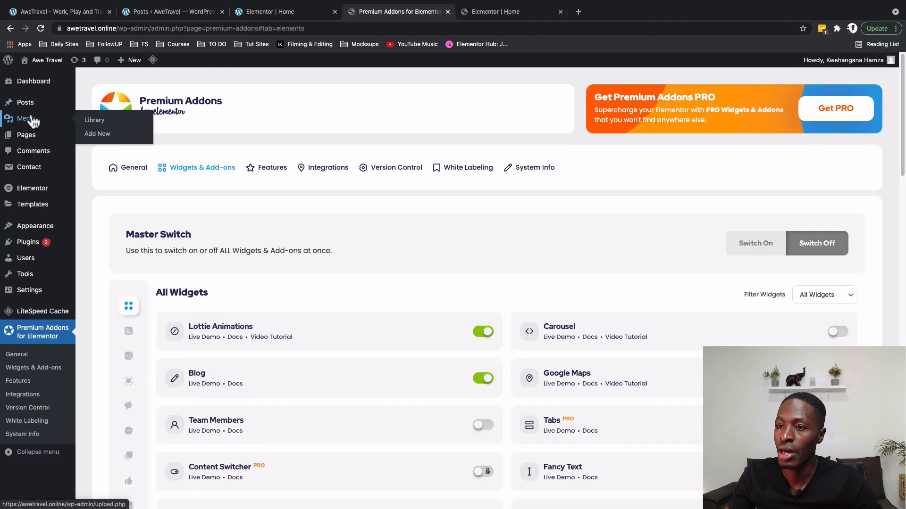
# Open the first post, 'You won't believe this is a safari in Africa', from All Posts and update it.
pyautogui.moveTo(42, 108)
pyautogui.click(97, 104)
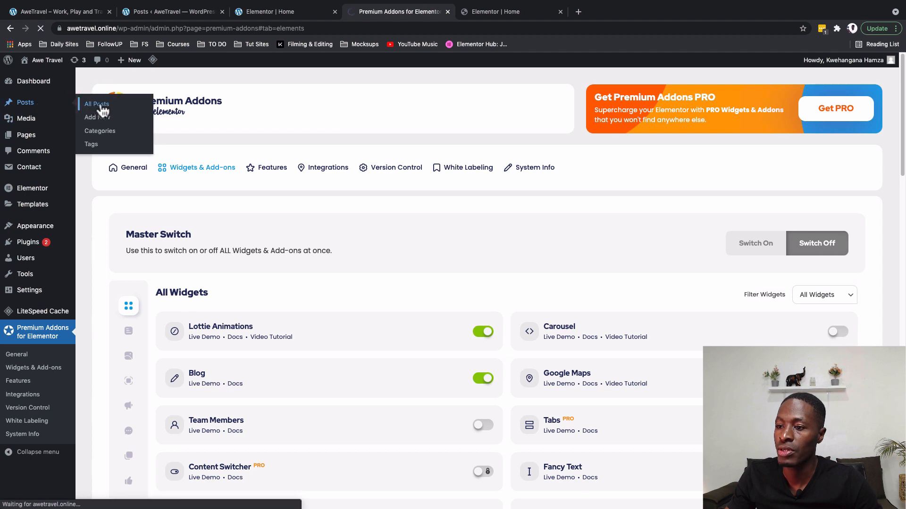
pyautogui.click(113, 167)
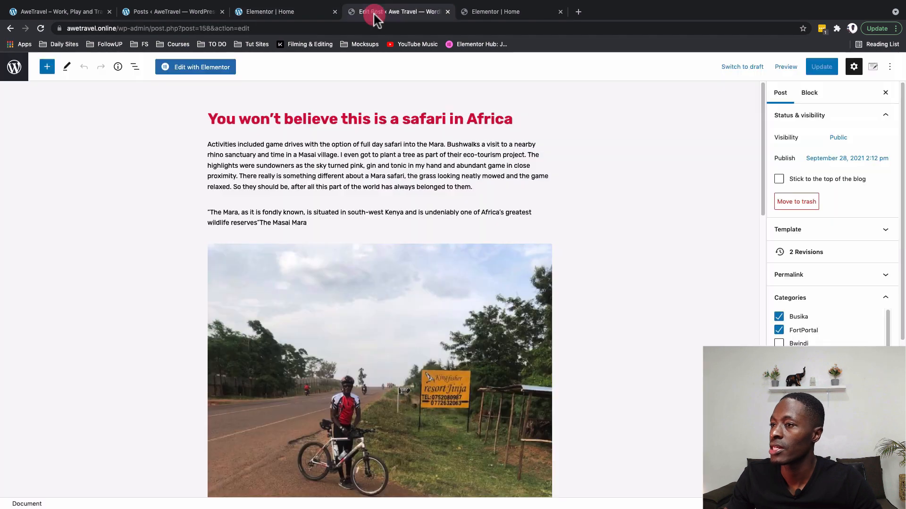
pyautogui.scroll(-5, 832, 222)
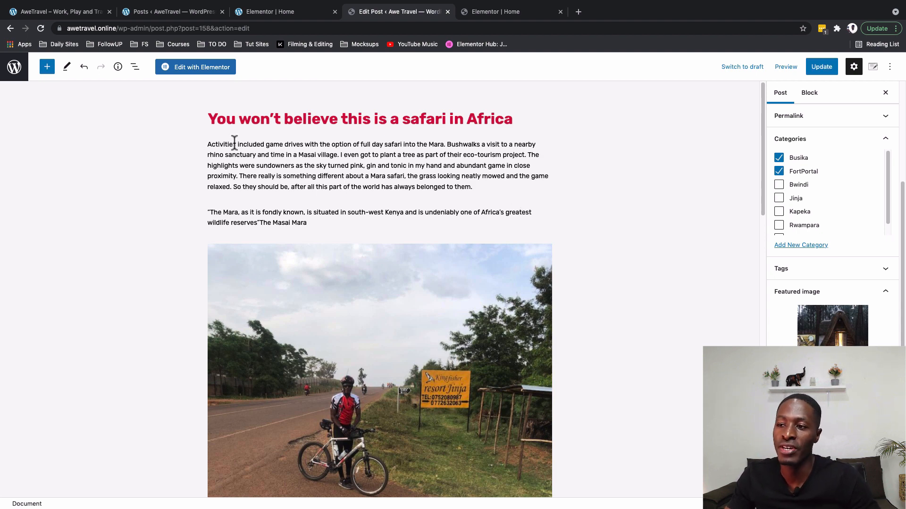
pyautogui.click(820, 68)
pyautogui.click(507, 11)
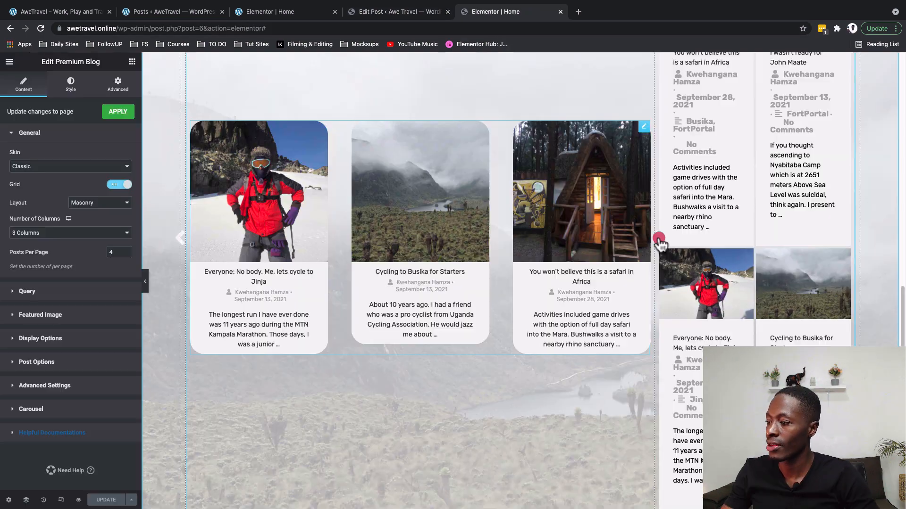
# Check the live BLOGS section and the post, then return to Elementor and close the post tab.
pyautogui.scroll(5, 769, 278)
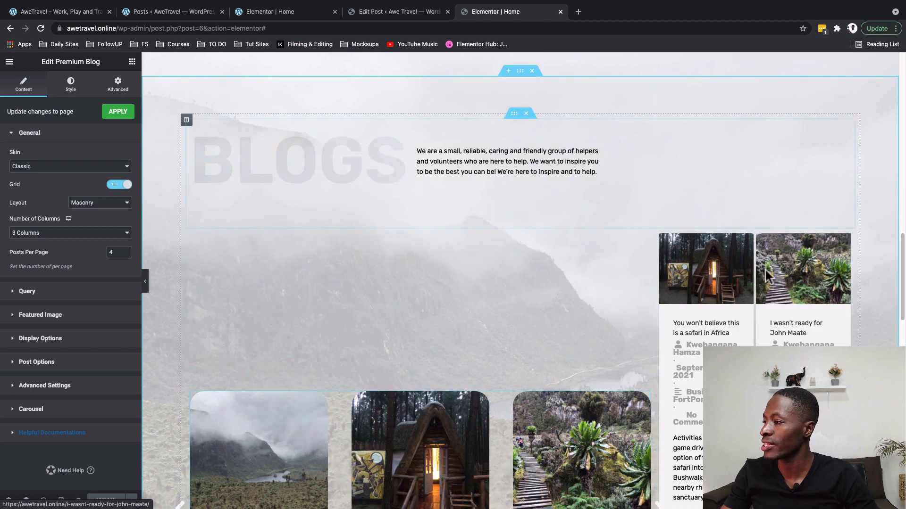
pyautogui.scroll(-3, 774, 289)
pyautogui.click(42, 13)
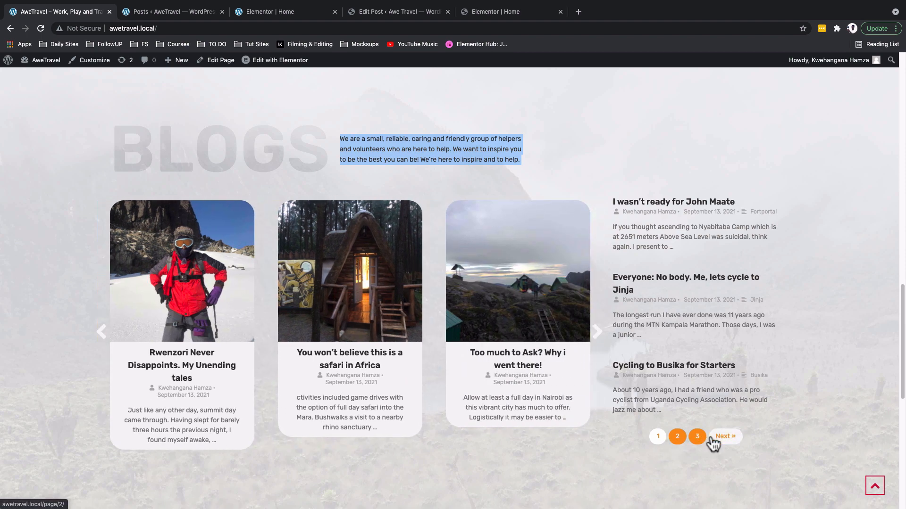
pyautogui.scroll(8, 712, 444)
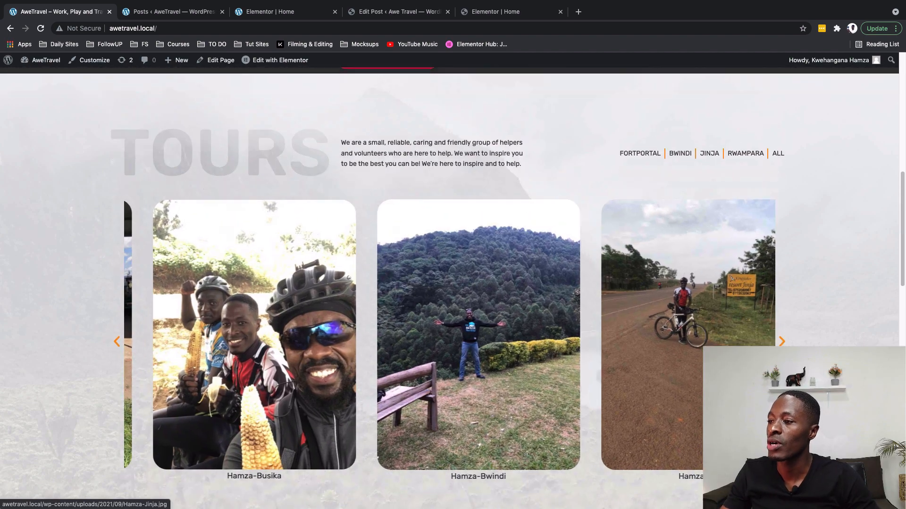
pyautogui.scroll(-10, 449, 288)
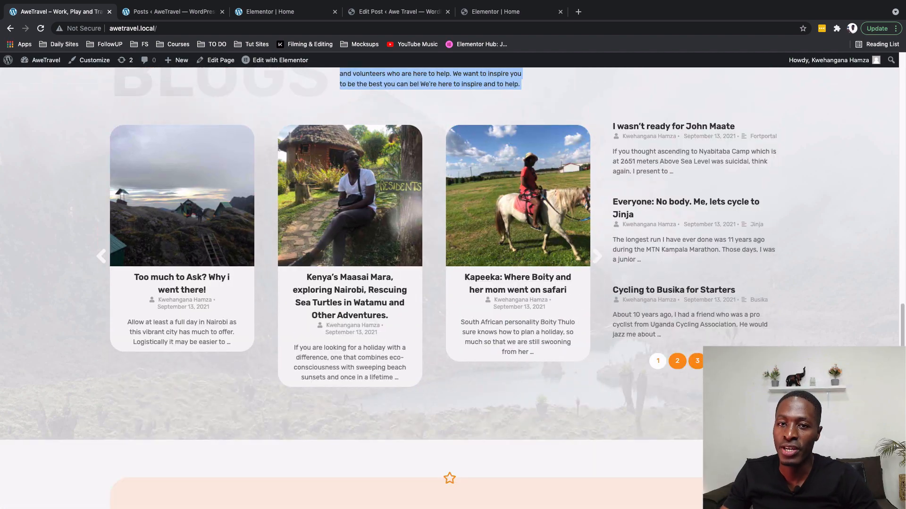
pyautogui.click(398, 11)
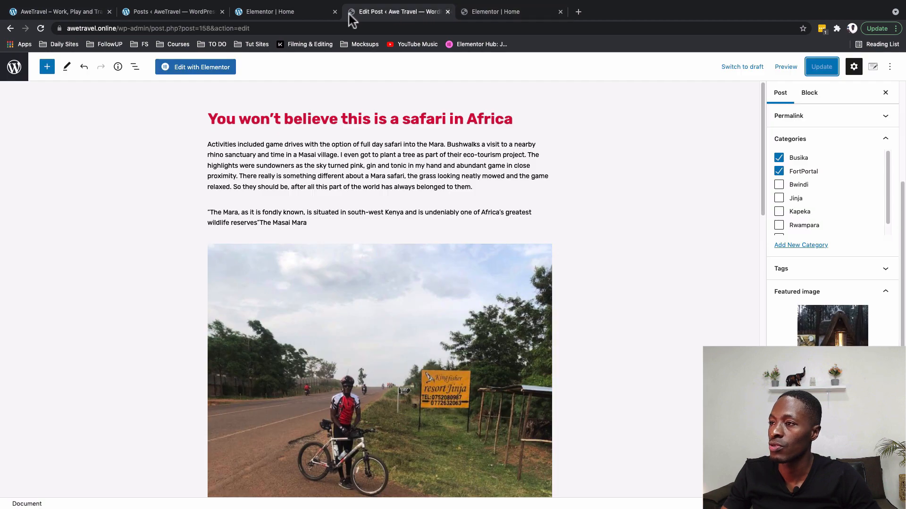
pyautogui.click(465, 13)
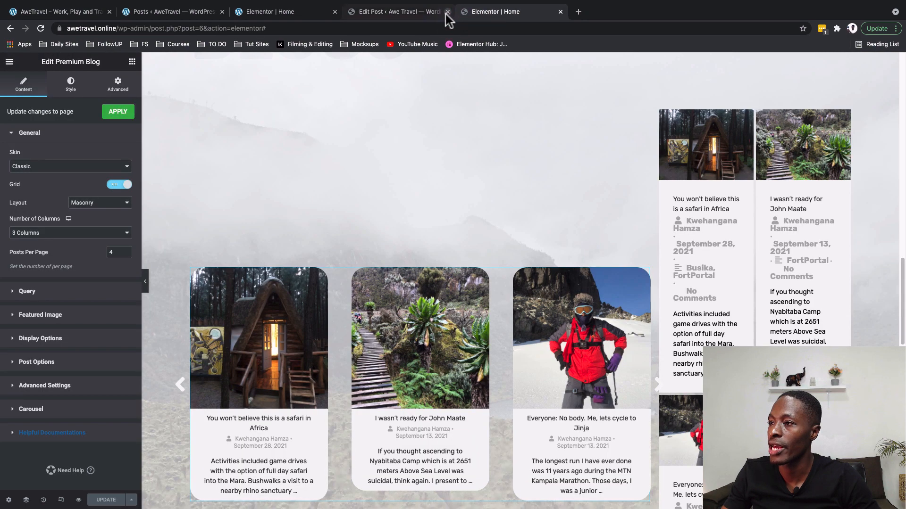
pyautogui.click(447, 13)
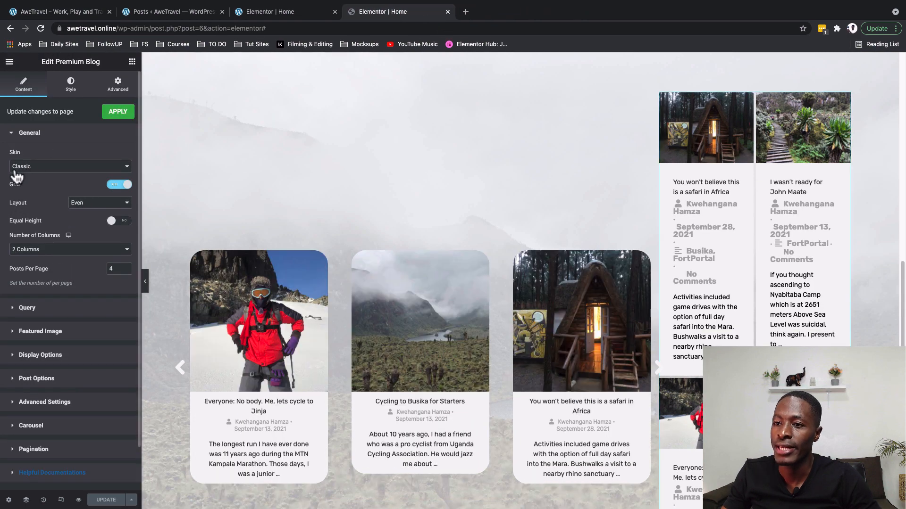
# Give the side post list the Modern skin, content offset 2, grid off, and 3 posts per page.
pyautogui.click(19, 167)
pyautogui.click(24, 180)
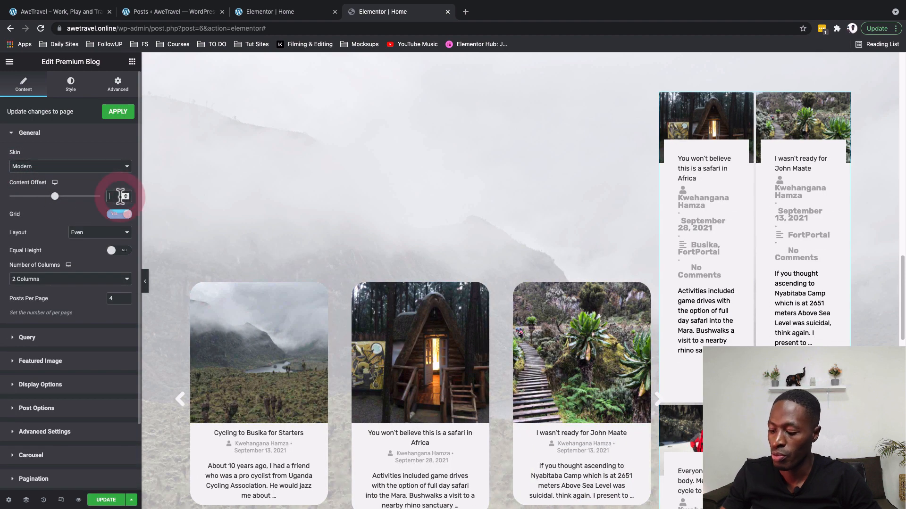
pyautogui.write('2')
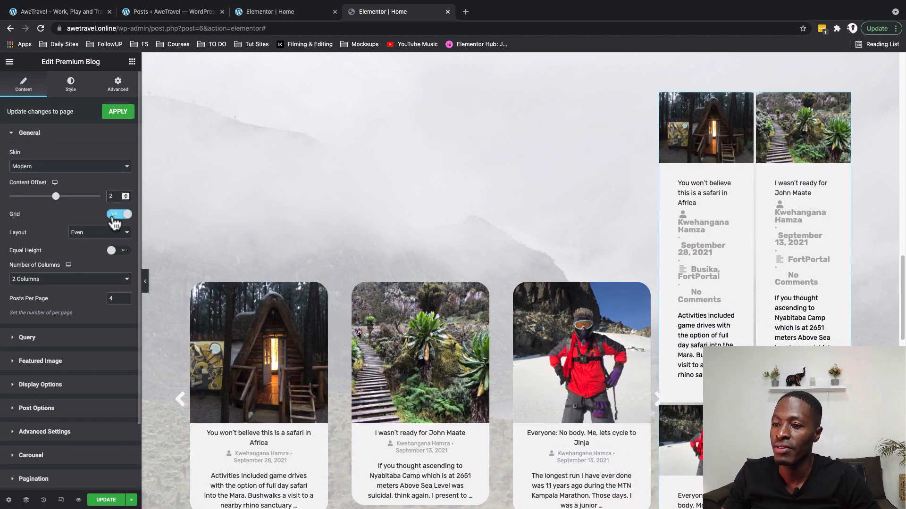
pyautogui.click(113, 216)
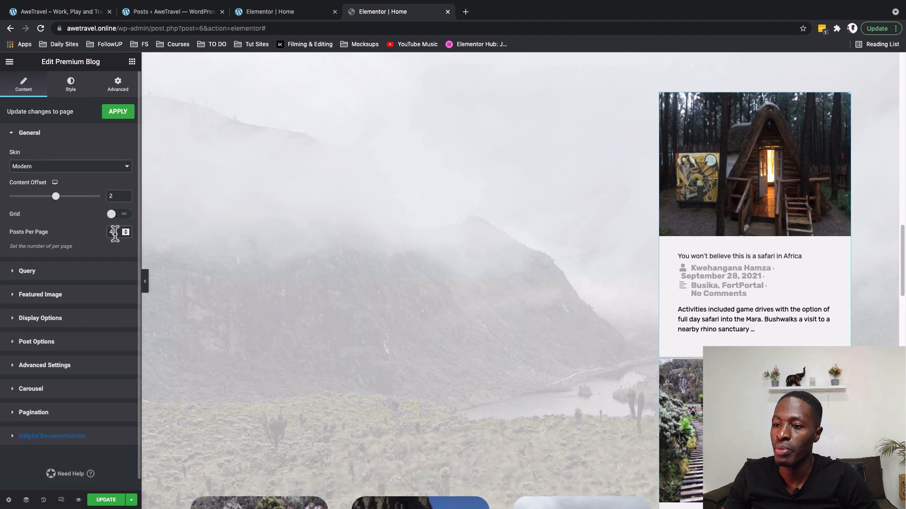
pyautogui.write('3')
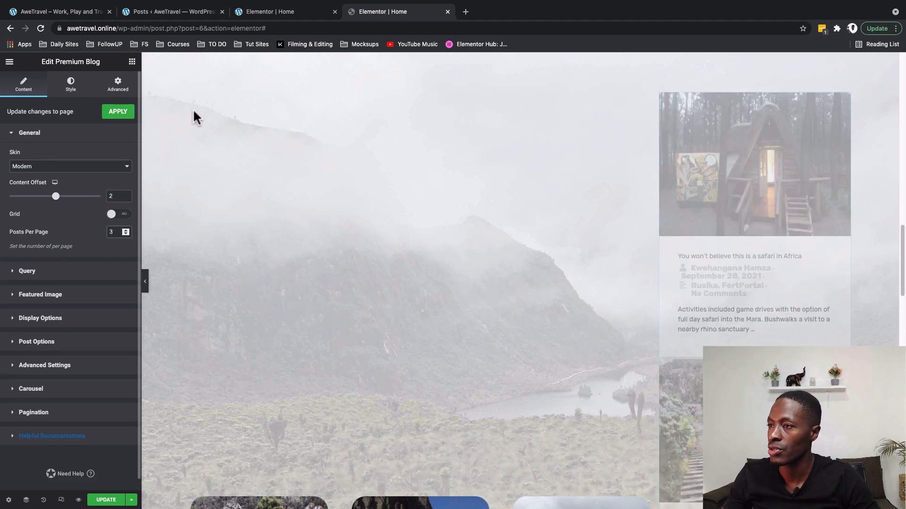
pyautogui.click(83, 12)
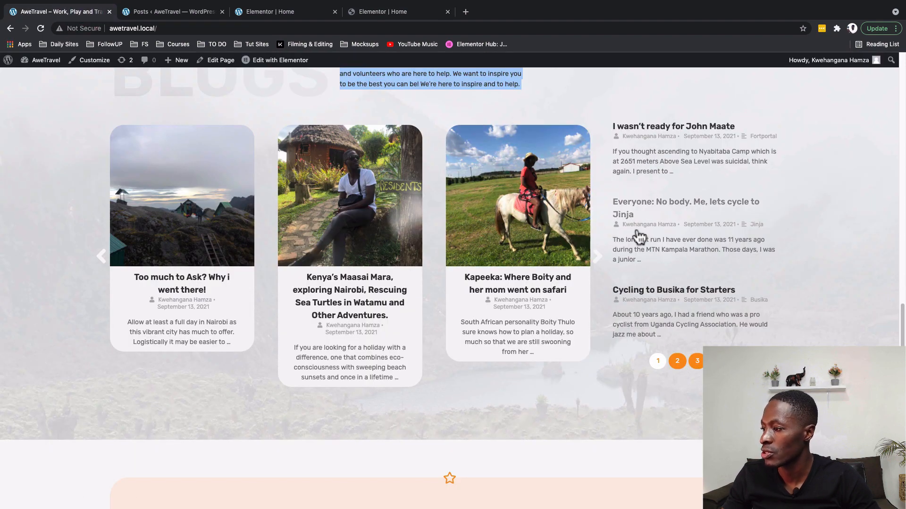
# Hide featured images and comment counts in the side post list.
pyautogui.click(397, 17)
pyautogui.click(41, 295)
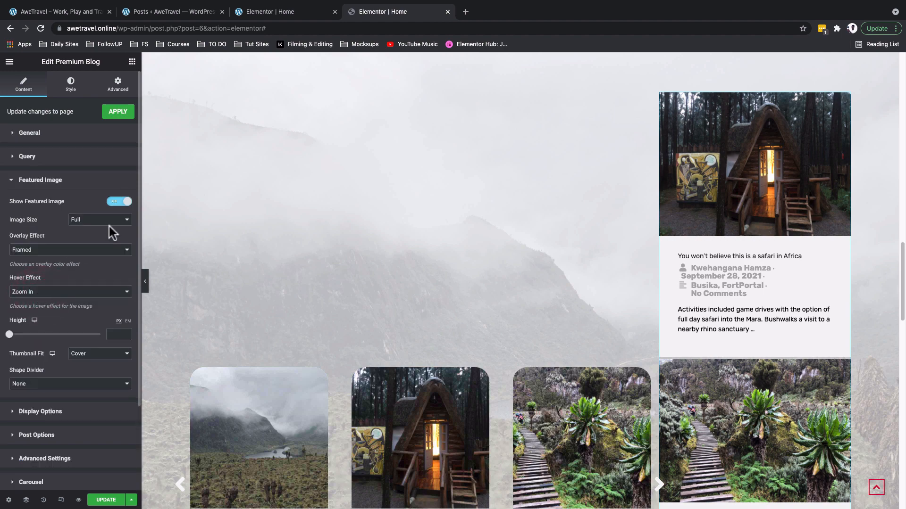
pyautogui.click(114, 203)
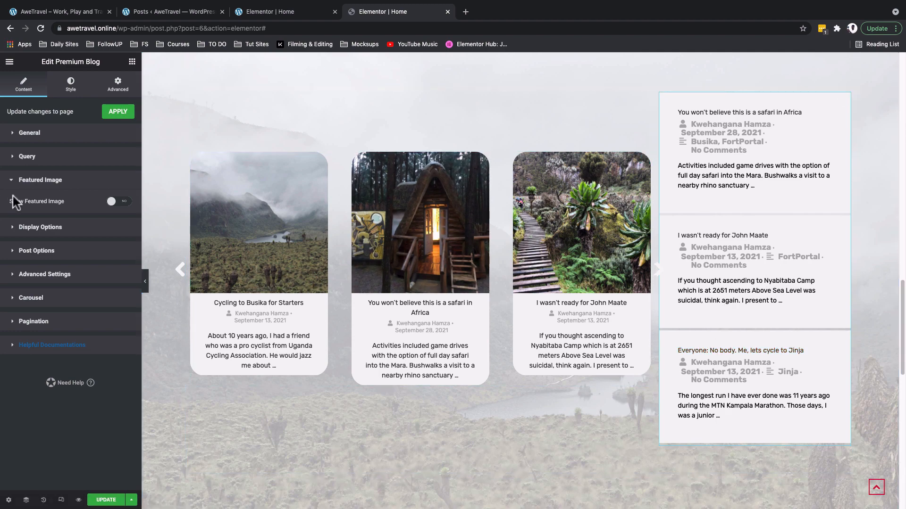
pyautogui.click(31, 228)
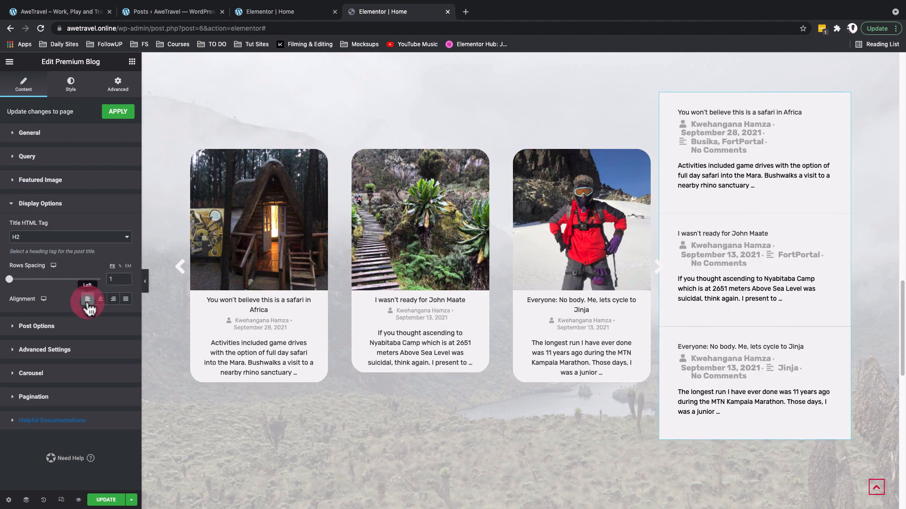
pyautogui.click(30, 326)
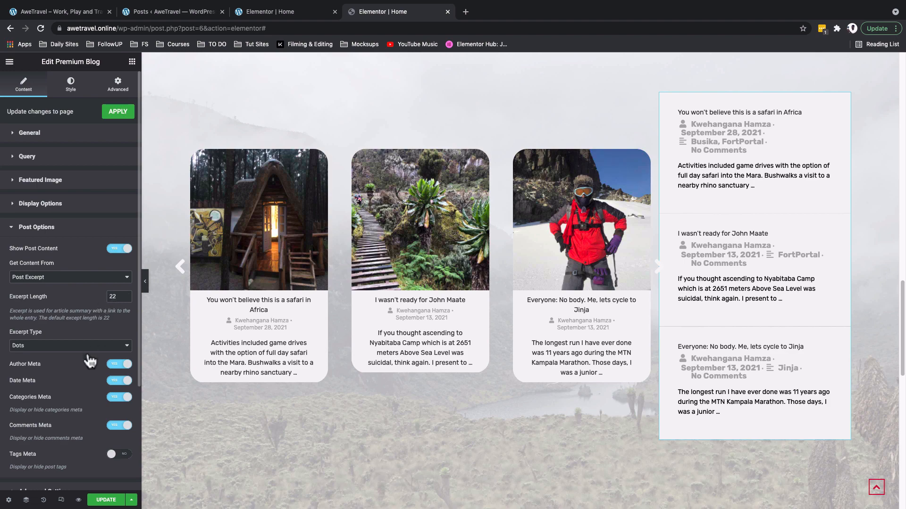
pyautogui.scroll(-1, 88, 368)
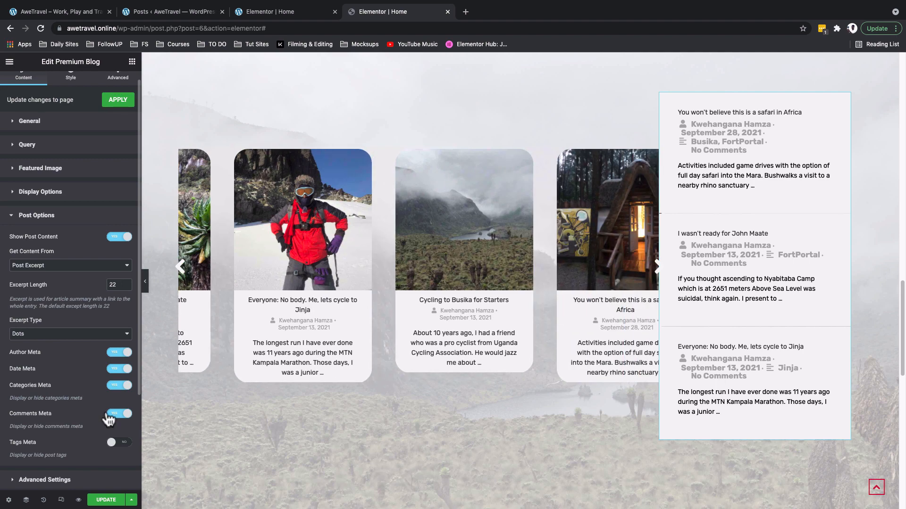
pyautogui.click(110, 415)
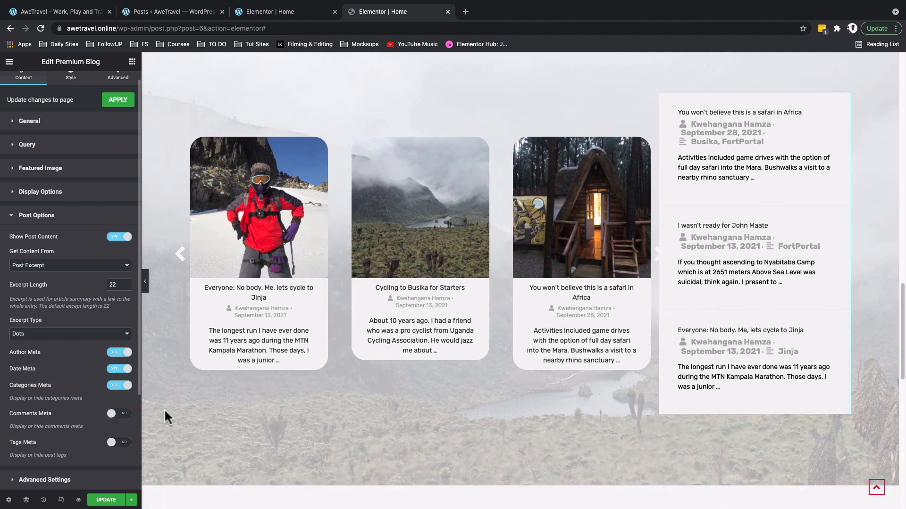
pyautogui.click(39, 252)
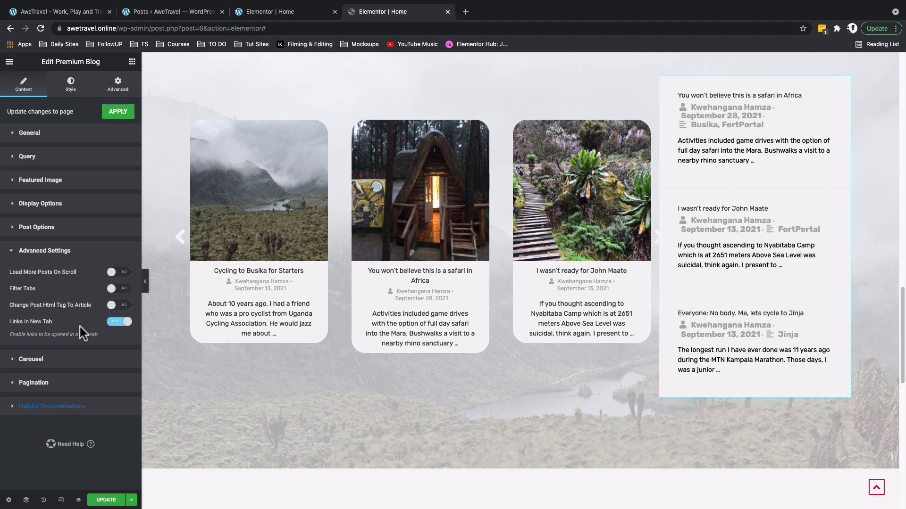
# Open side-list links in the same tab and add centred pagination limited to 3 pages.
pyautogui.click(115, 322)
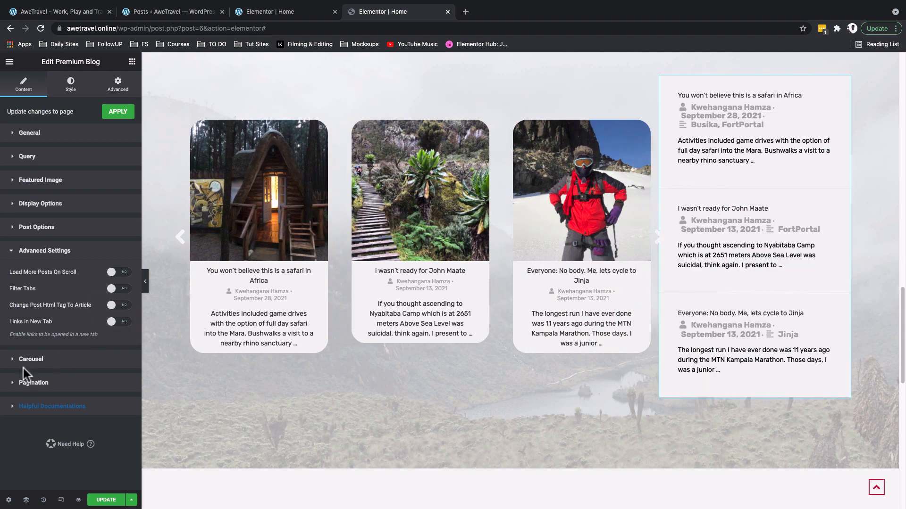
pyautogui.click(30, 385)
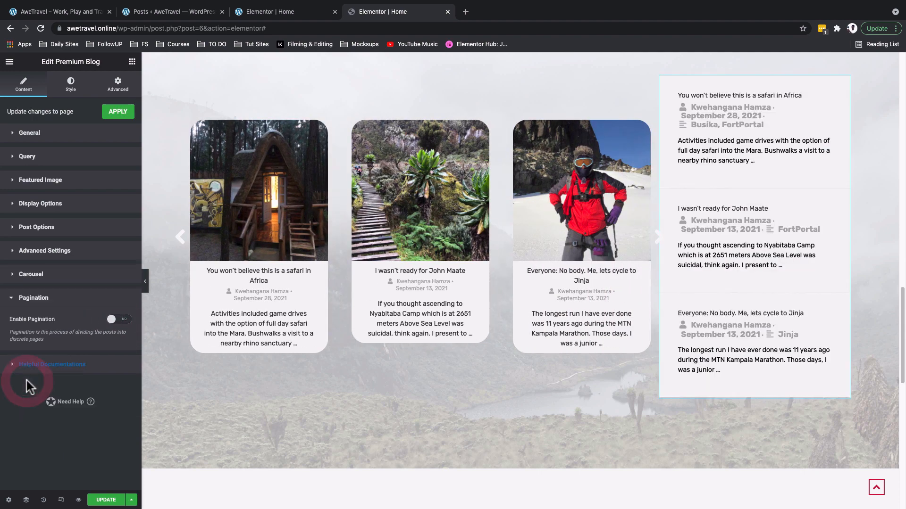
pyautogui.click(124, 321)
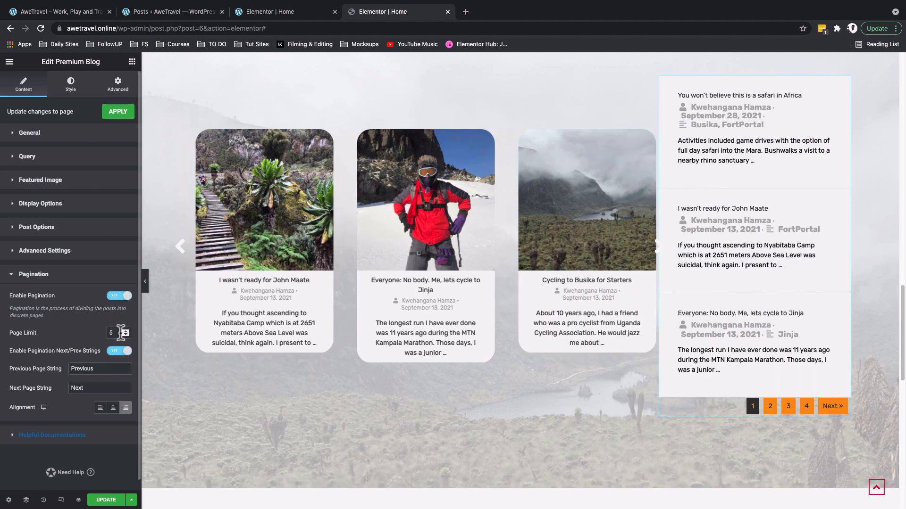
pyautogui.moveTo(118, 332); pyautogui.dragTo(98, 333)
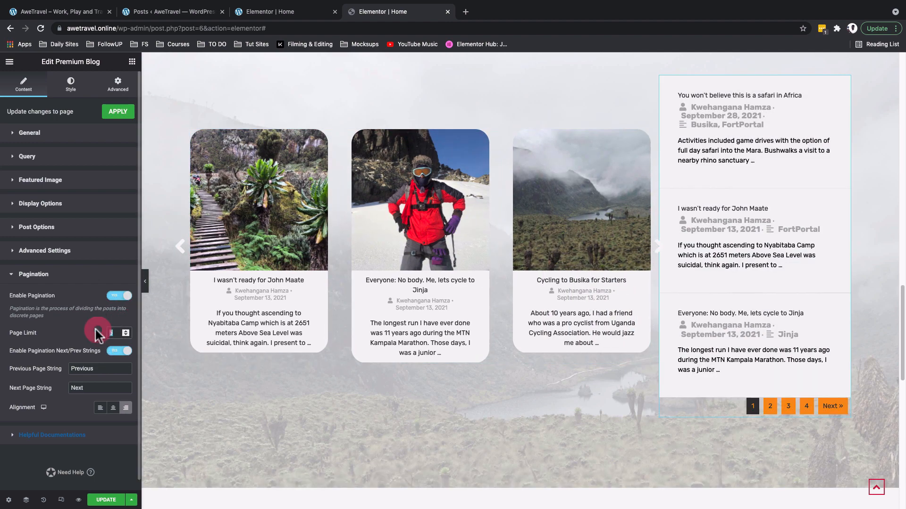
pyautogui.write('3')
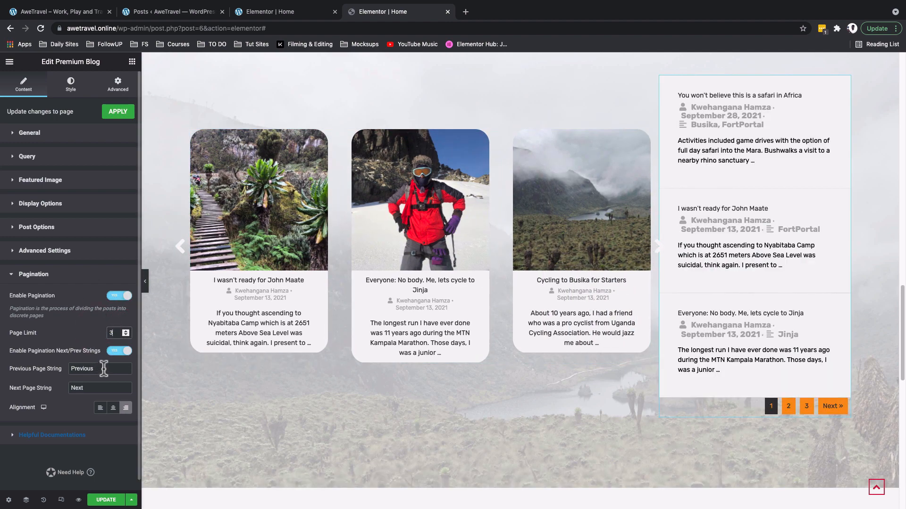
pyautogui.click(112, 413)
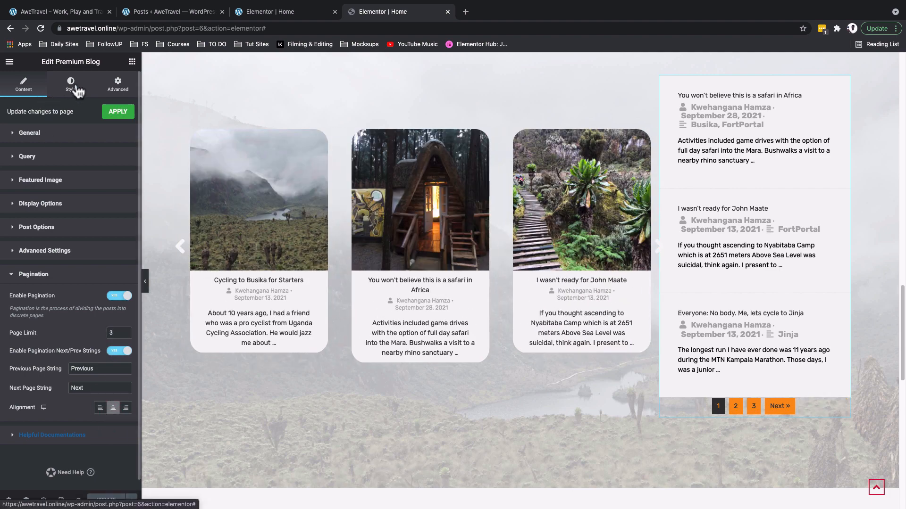
# Give the post titles a transparent Secondary/Grey hover colour and 0 bottom spacing.
pyautogui.click(71, 85)
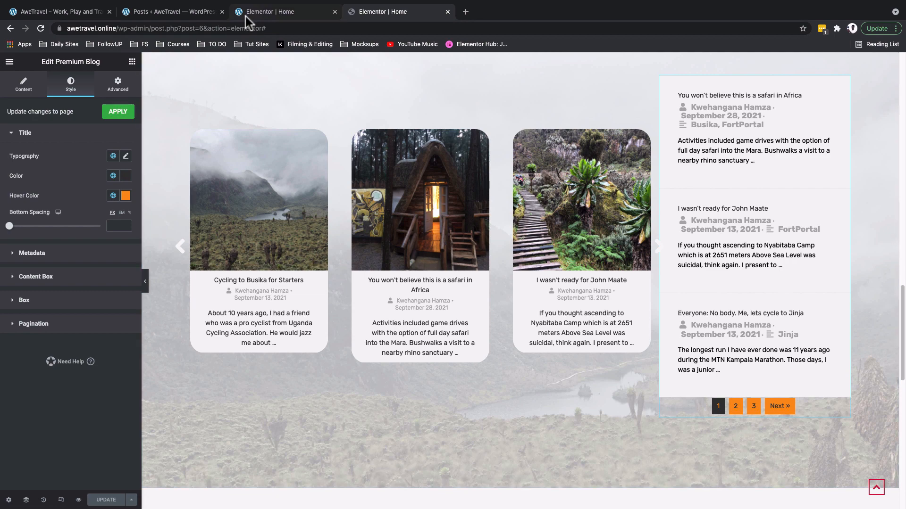
pyautogui.click(113, 196)
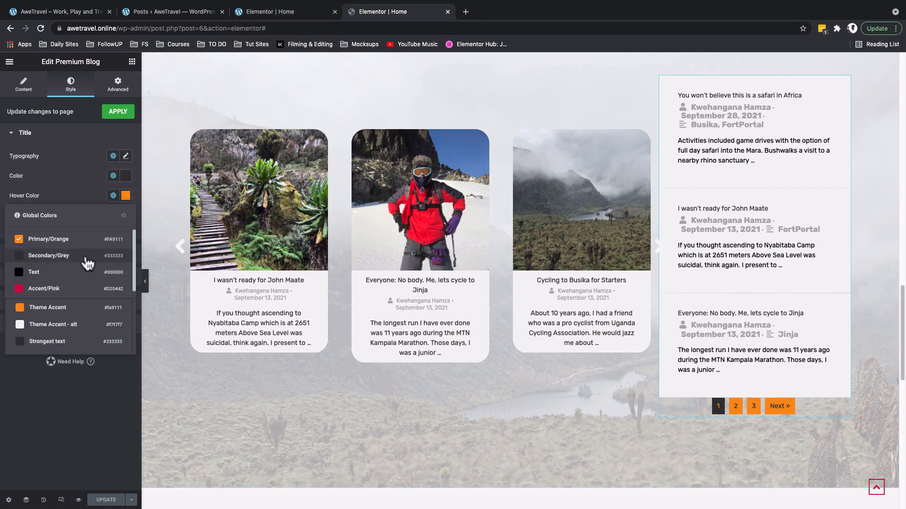
pyautogui.click(88, 259)
pyautogui.click(126, 195)
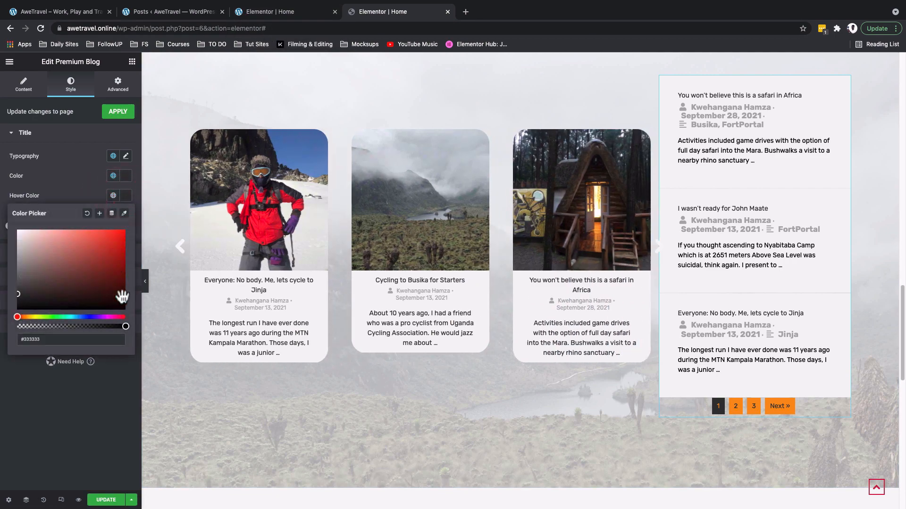
pyautogui.moveTo(125, 327); pyautogui.dragTo(6, 324)
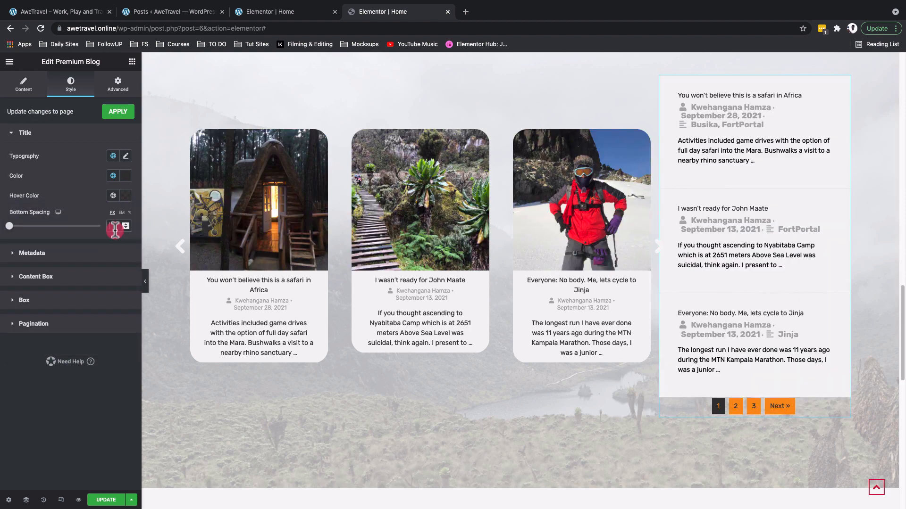
pyautogui.click(115, 227)
pyautogui.write('0')
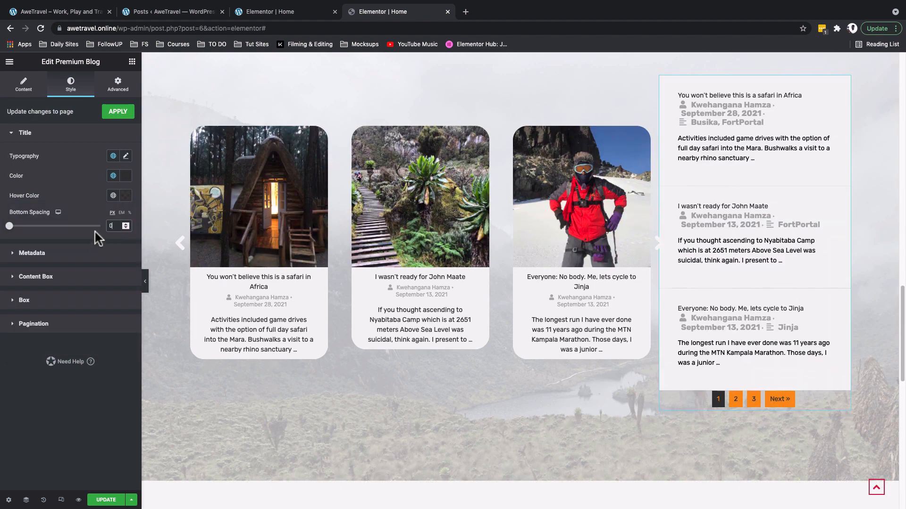
# Set the post list metadata typography to Rubik 12 px at weight 400.
pyautogui.click(57, 255)
pyautogui.click(126, 180)
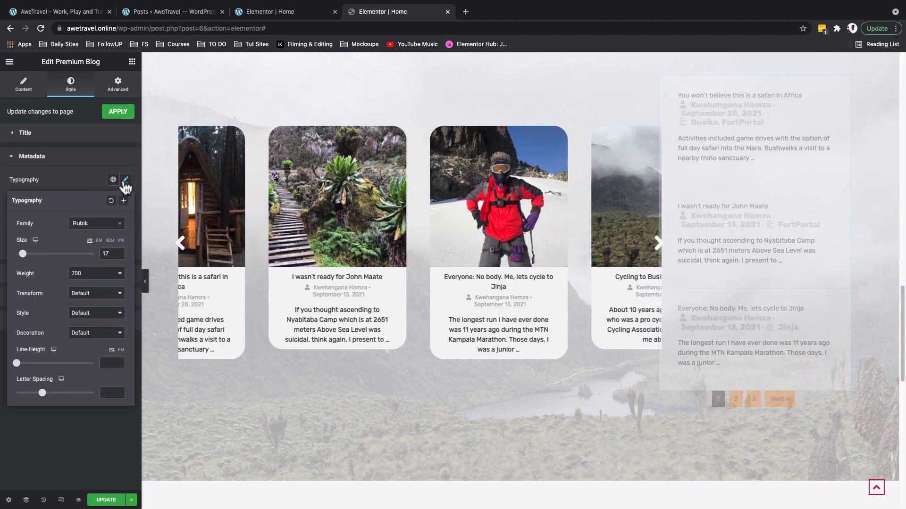
pyautogui.click(114, 253)
pyautogui.press('BackSpace')
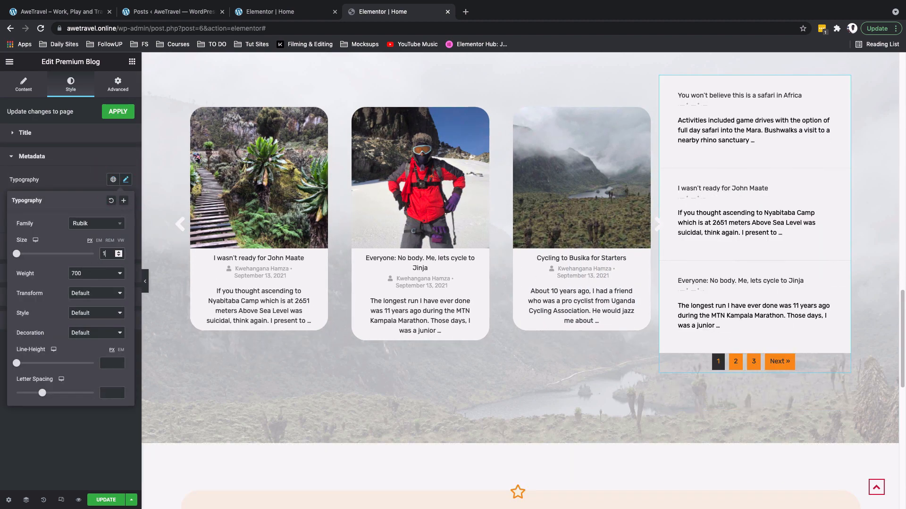
pyautogui.write('2')
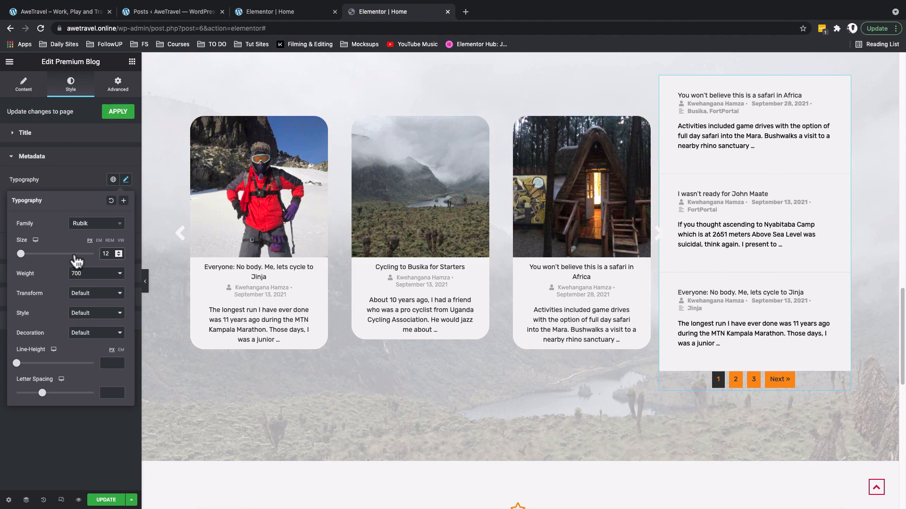
pyautogui.click(84, 277)
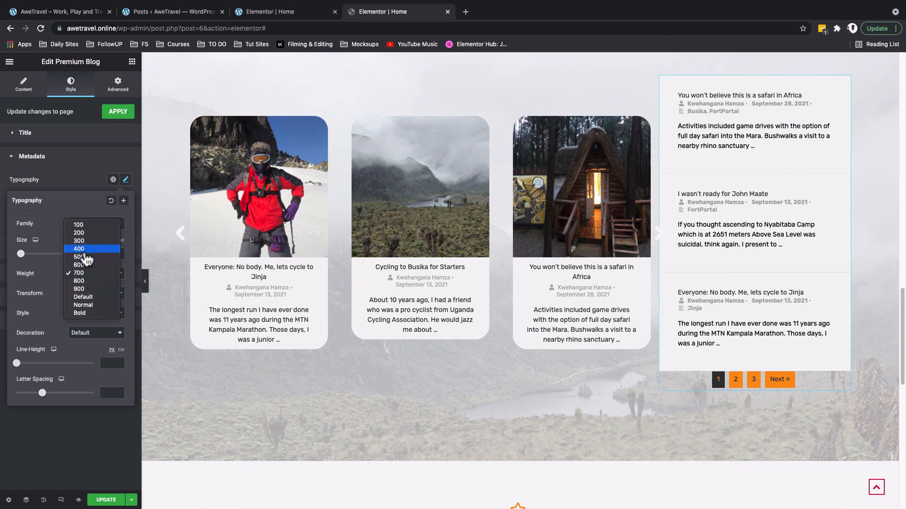
pyautogui.click(87, 253)
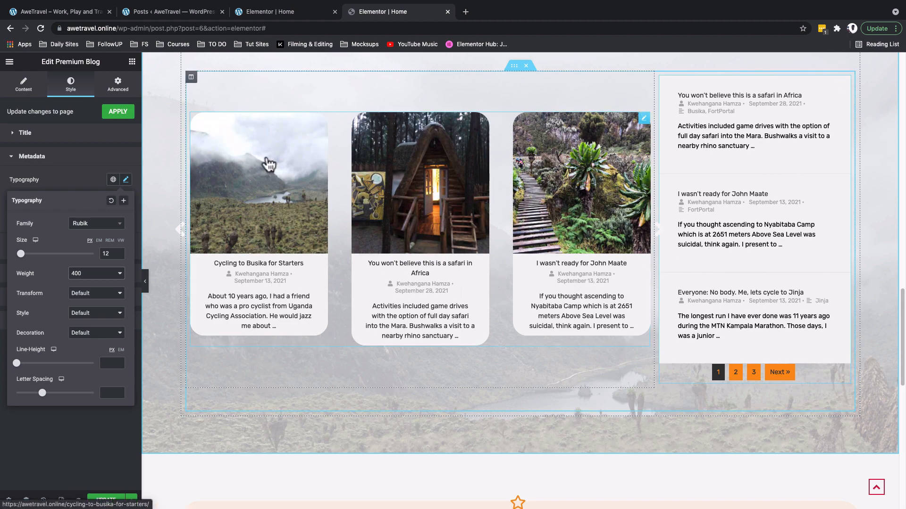
pyautogui.click(38, 273)
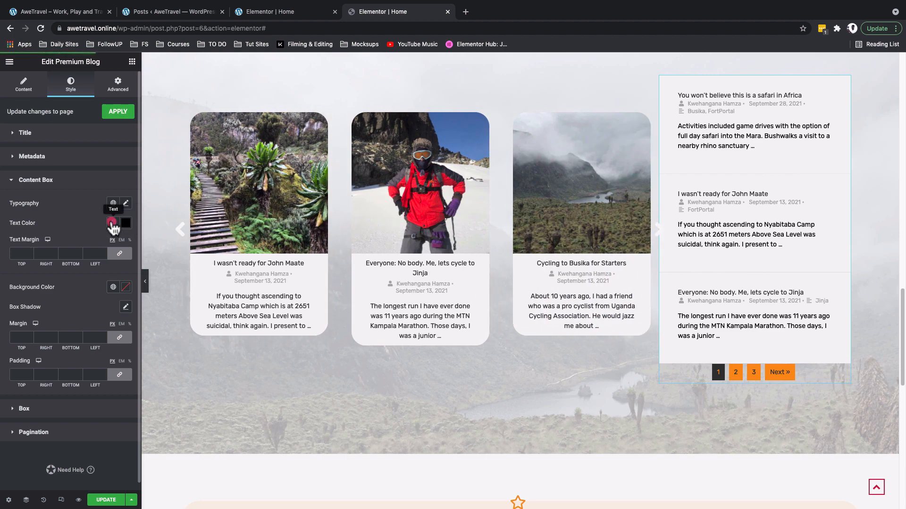
# Make the content text Secondary/Grey with 0 margin and linked 10 px padding.
pyautogui.click(113, 223)
pyautogui.click(51, 283)
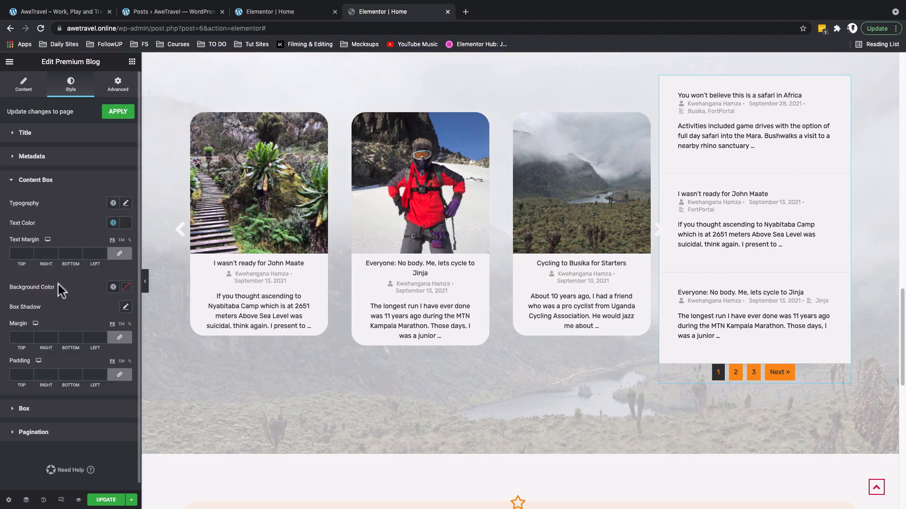
pyautogui.click(121, 373)
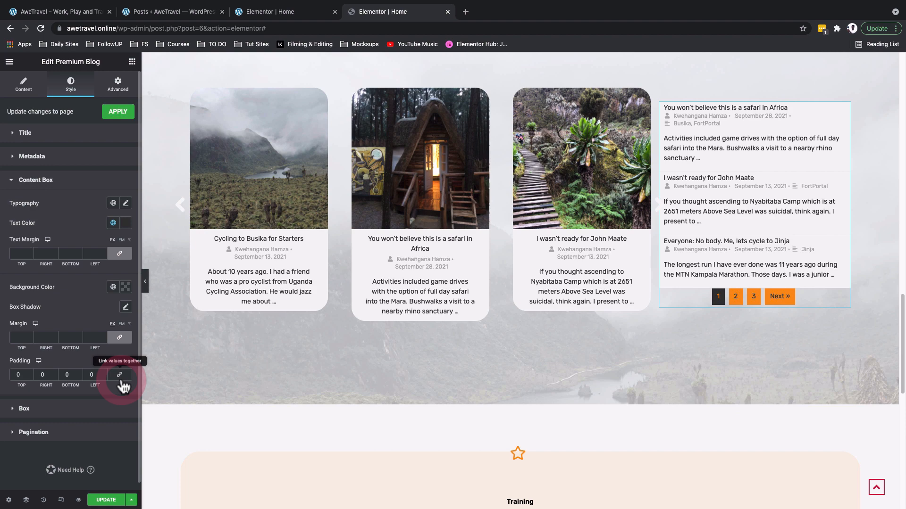
pyautogui.click(123, 339)
pyautogui.click(123, 339)
pyautogui.click(122, 374)
pyautogui.click(16, 378)
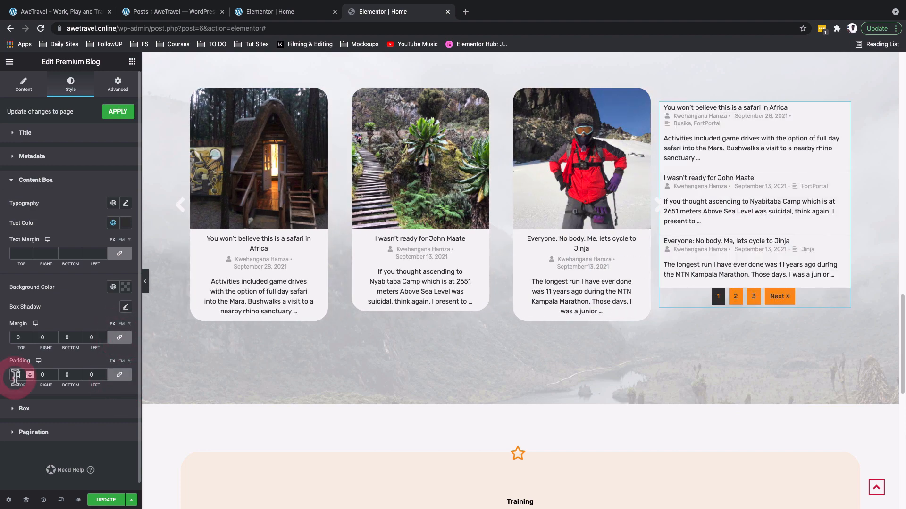
pyautogui.write('1')
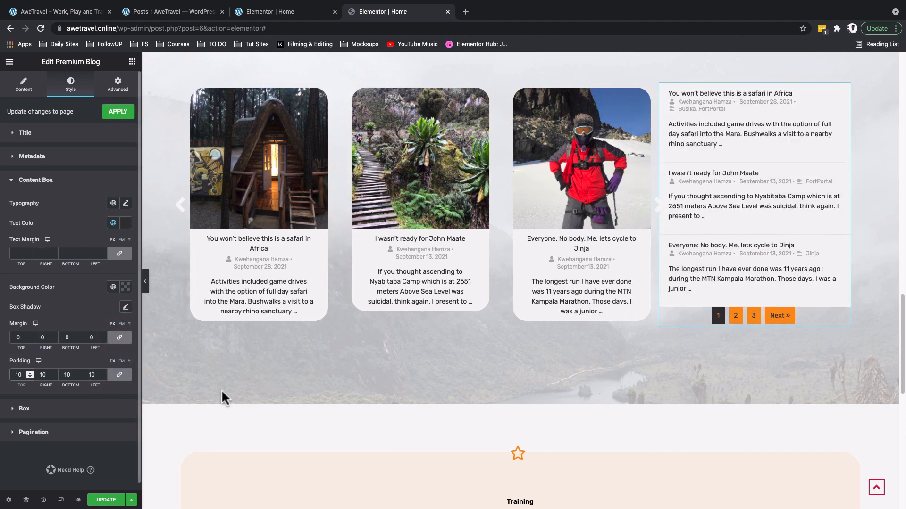
# Make the post box background colour fully transparent.
pyautogui.click(25, 408)
pyautogui.click(113, 227)
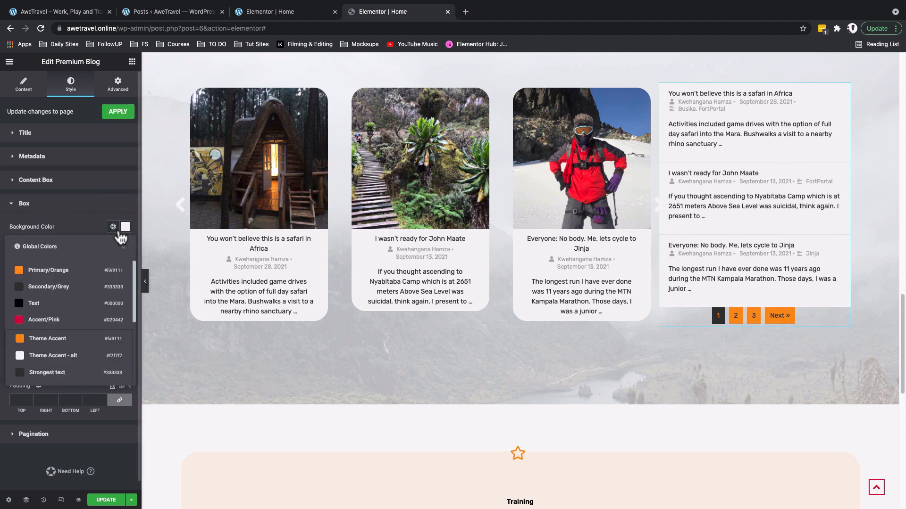
pyautogui.click(125, 227)
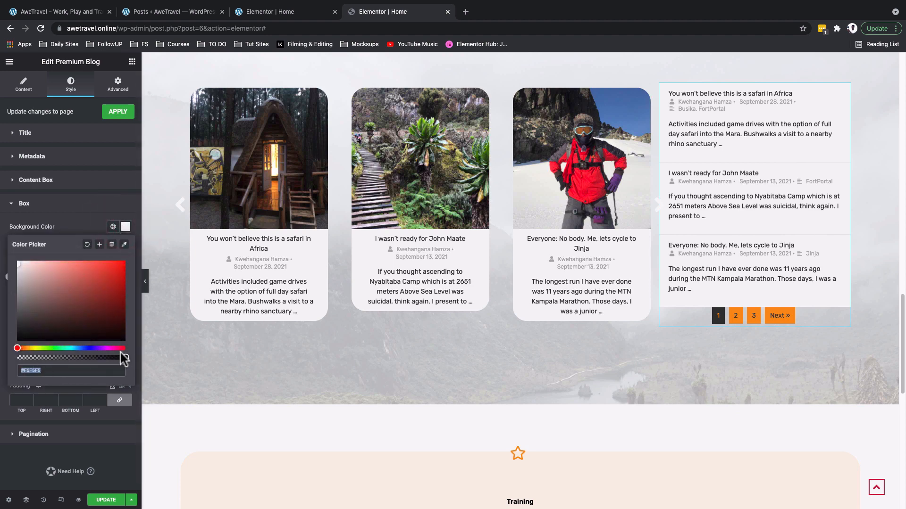
pyautogui.moveTo(125, 357); pyautogui.dragTo(17, 358)
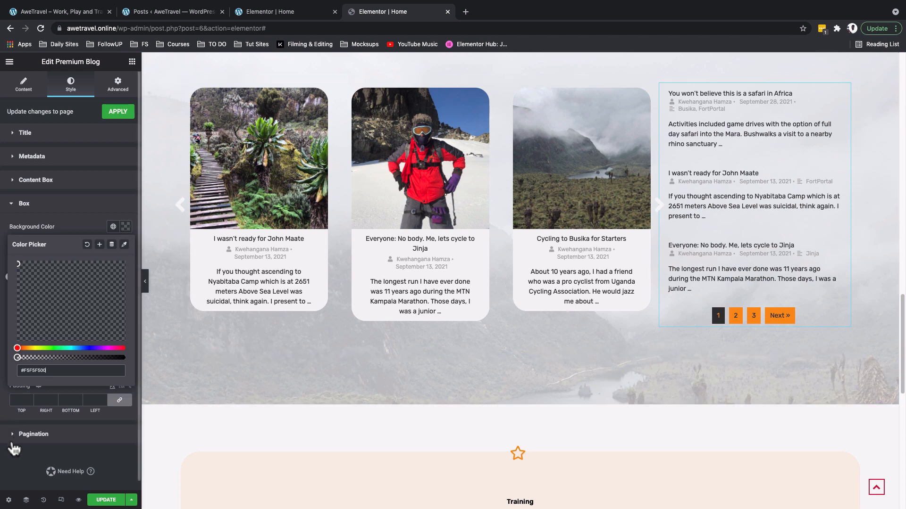
pyautogui.click(15, 468)
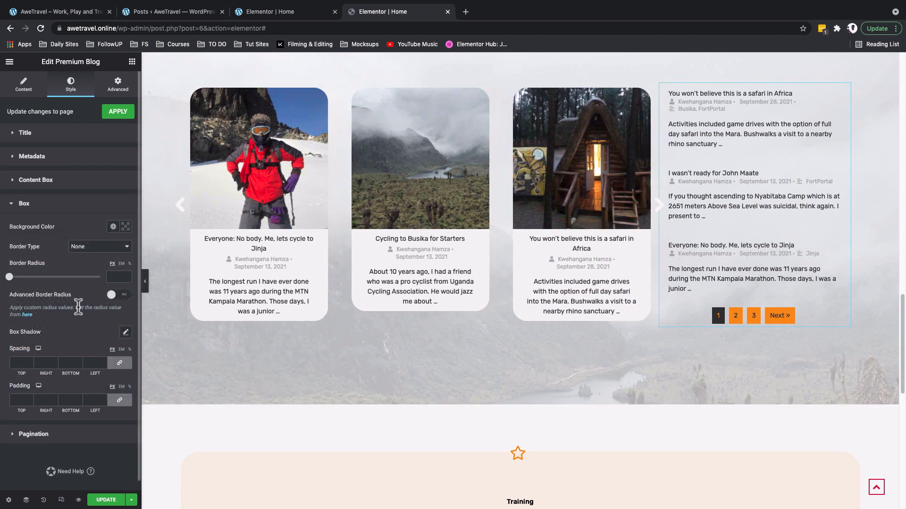
# Make the normal pagination page numbers white.
pyautogui.click(27, 434)
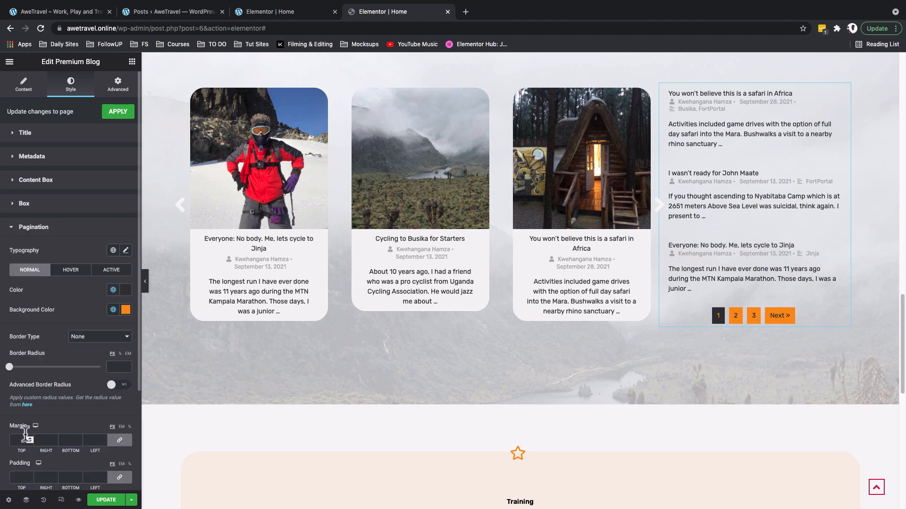
pyautogui.scroll(-2, 42, 344)
pyautogui.scroll(-2, 97, 398)
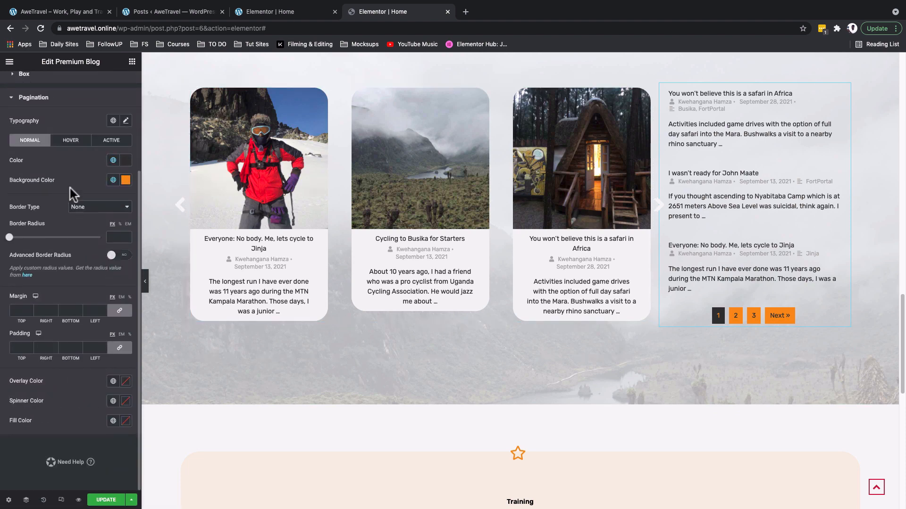
pyautogui.click(113, 160)
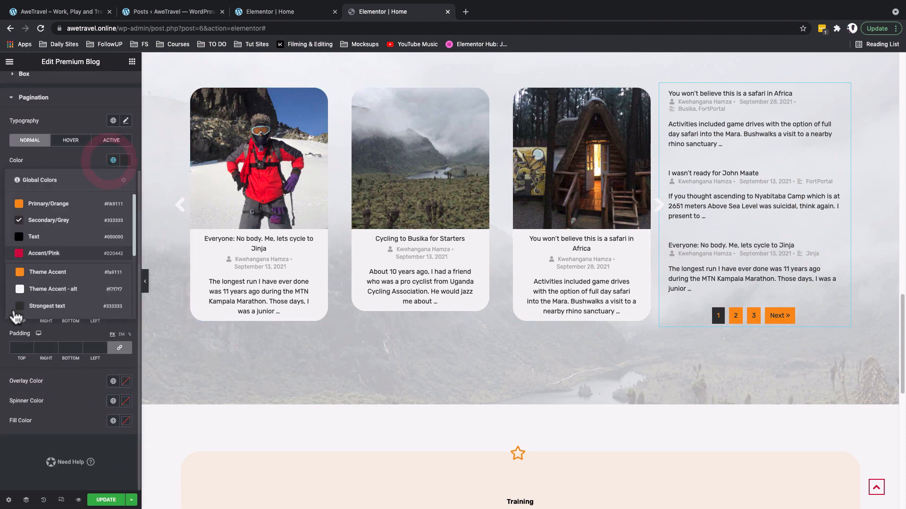
pyautogui.scroll(-3, 19, 301)
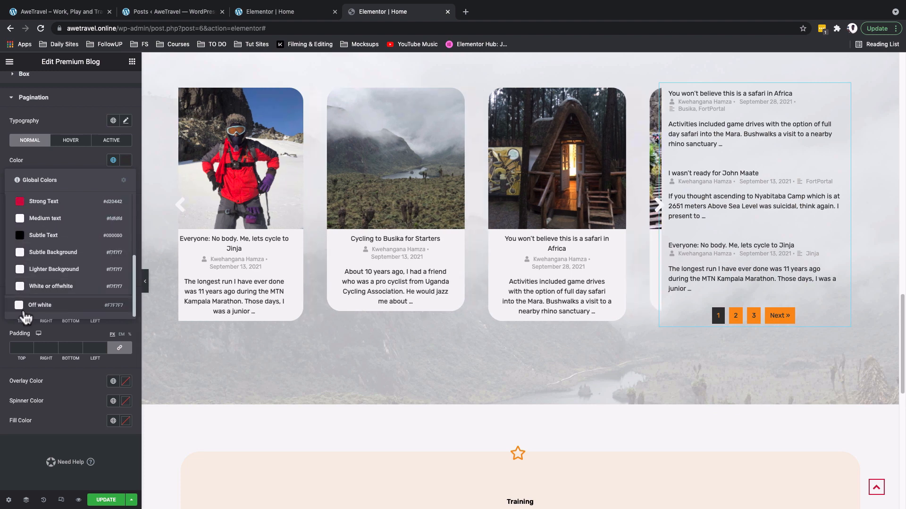
pyautogui.click(25, 309)
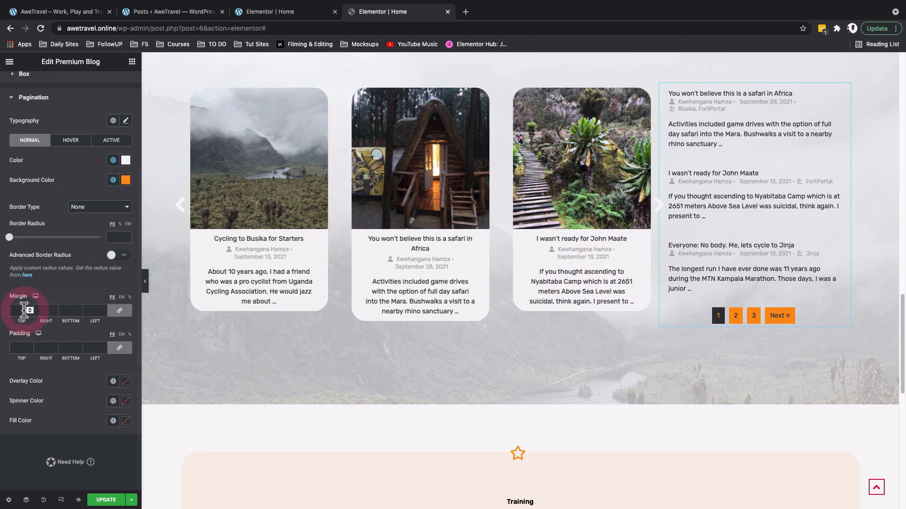
pyautogui.click(112, 182)
pyautogui.click(112, 181)
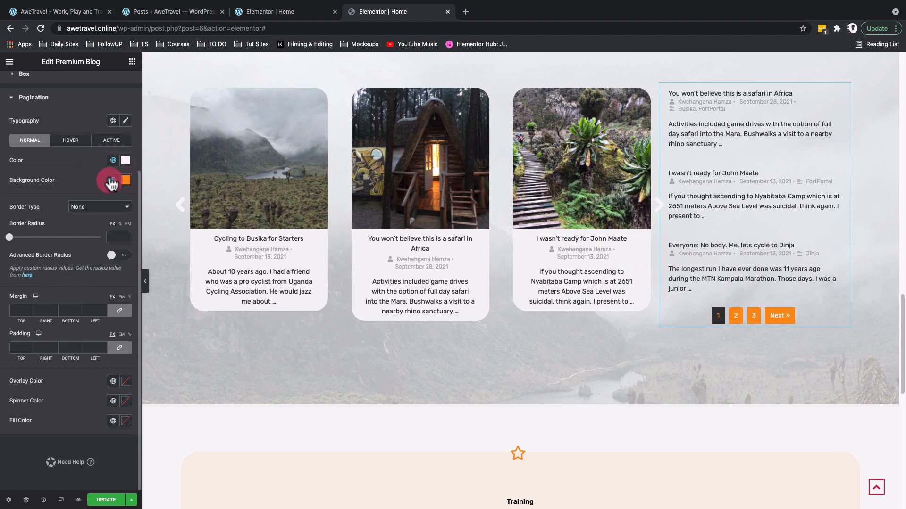
# Give hovered and current page numbers an Off white background.
pyautogui.click(71, 140)
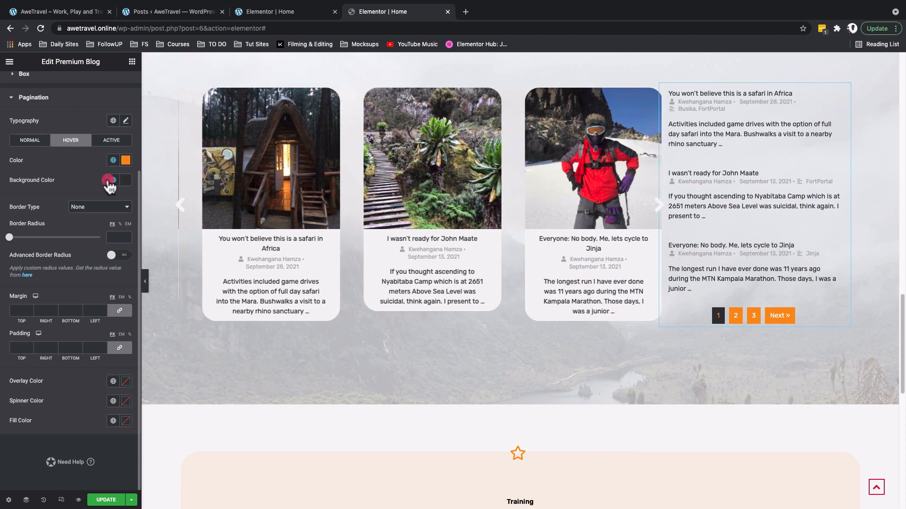
pyautogui.click(112, 181)
pyautogui.click(83, 326)
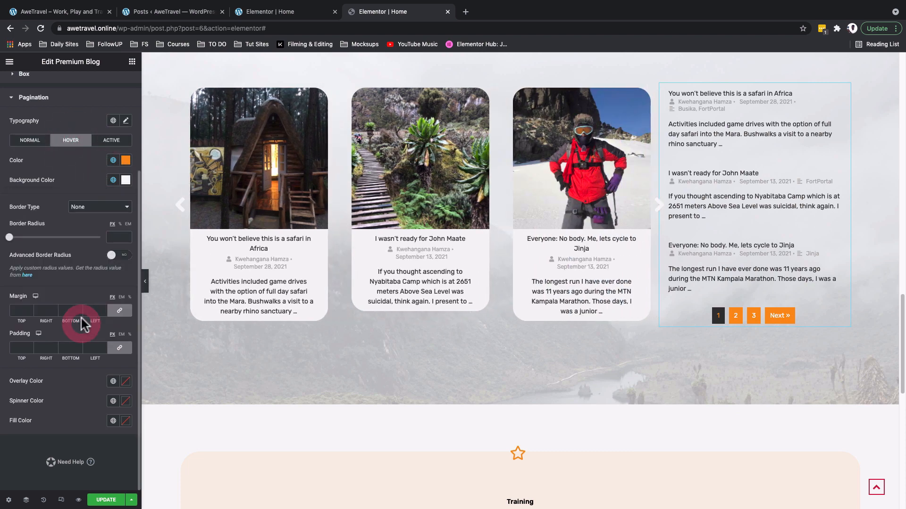
pyautogui.click(116, 141)
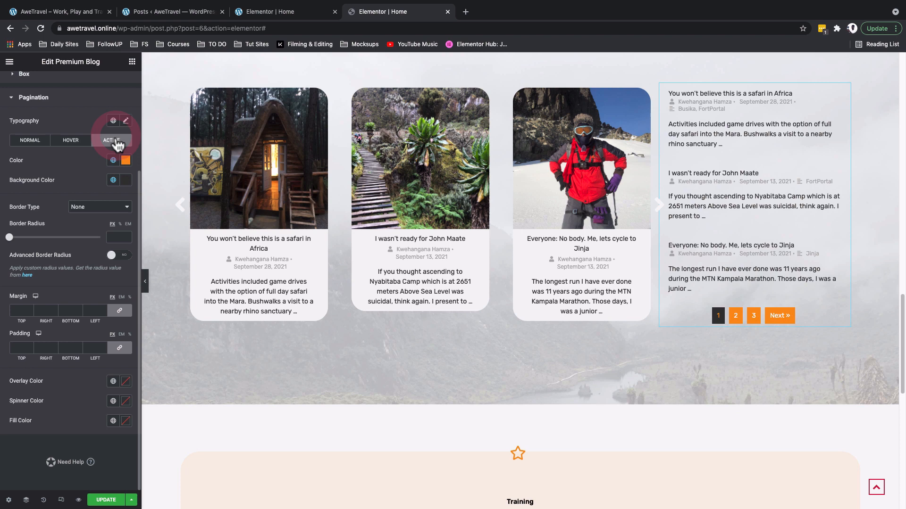
pyautogui.click(112, 181)
pyautogui.scroll(-5, 12, 311)
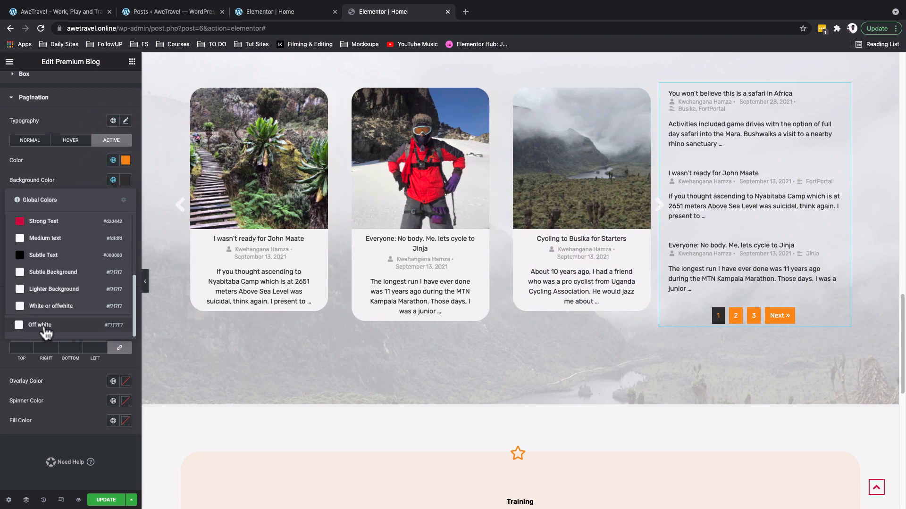
pyautogui.click(45, 326)
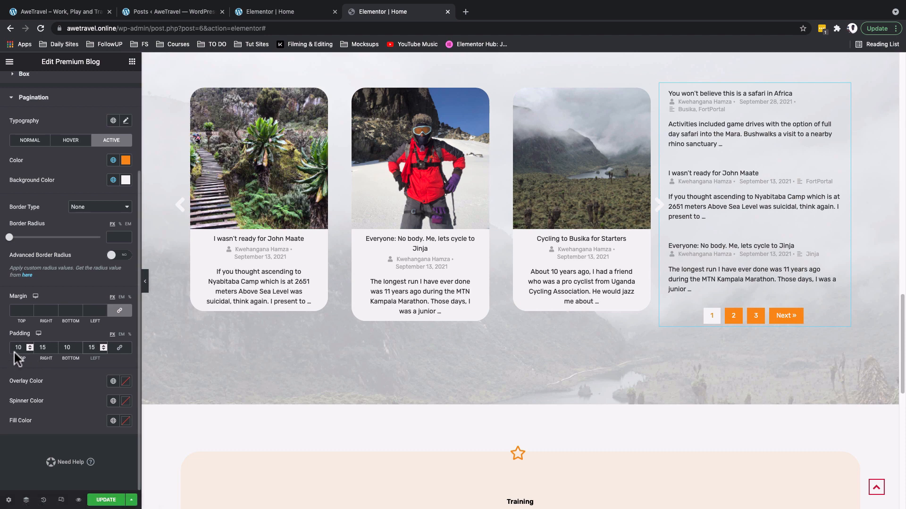
# Set pagination padding to 10/15/10/15 and the border radius to 10 em.
pyautogui.click(16, 348)
pyautogui.write('0')
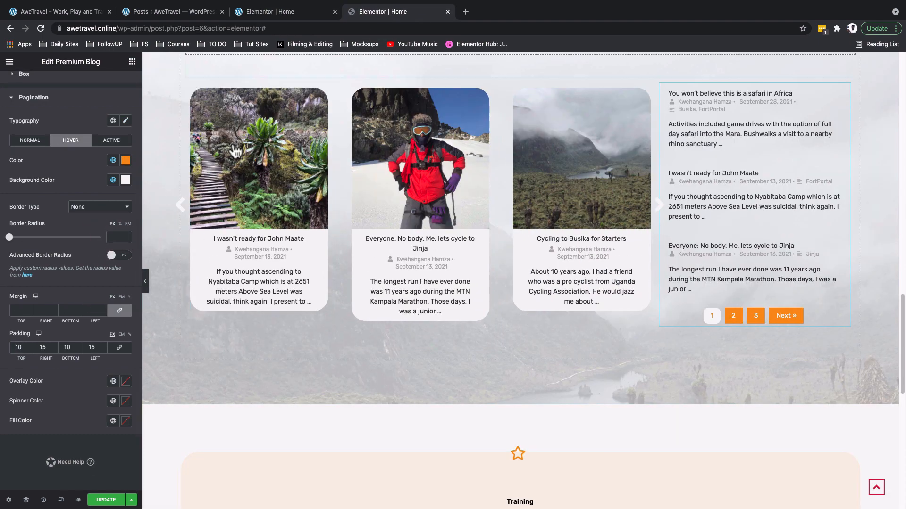
pyautogui.click(109, 143)
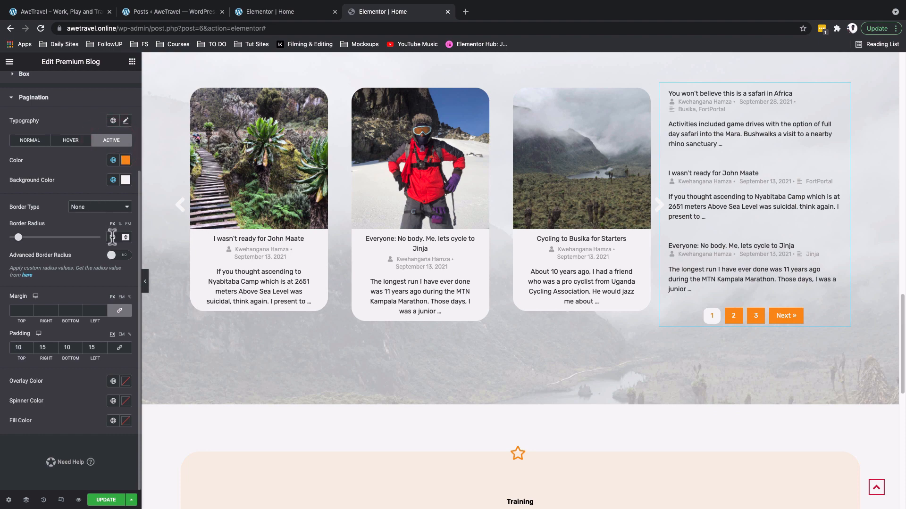
pyautogui.click(24, 142)
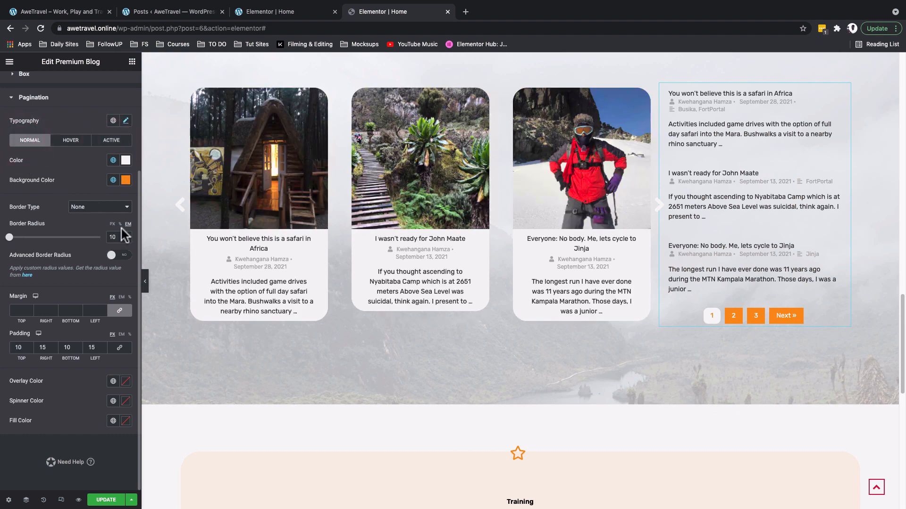
pyautogui.click(128, 226)
pyautogui.moveTo(117, 237); pyautogui.dragTo(51, 237)
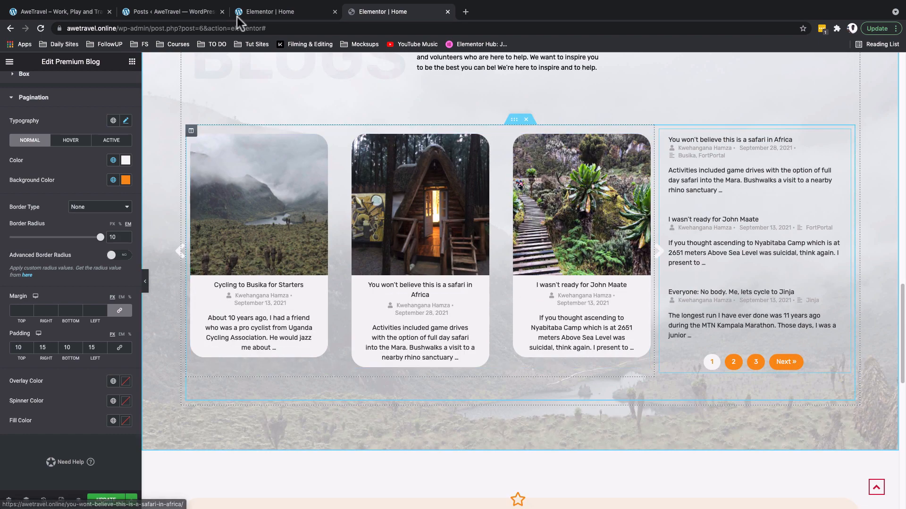
# Give the side post list's column 30 px left padding and check it on the live site.
pyautogui.click(381, 11)
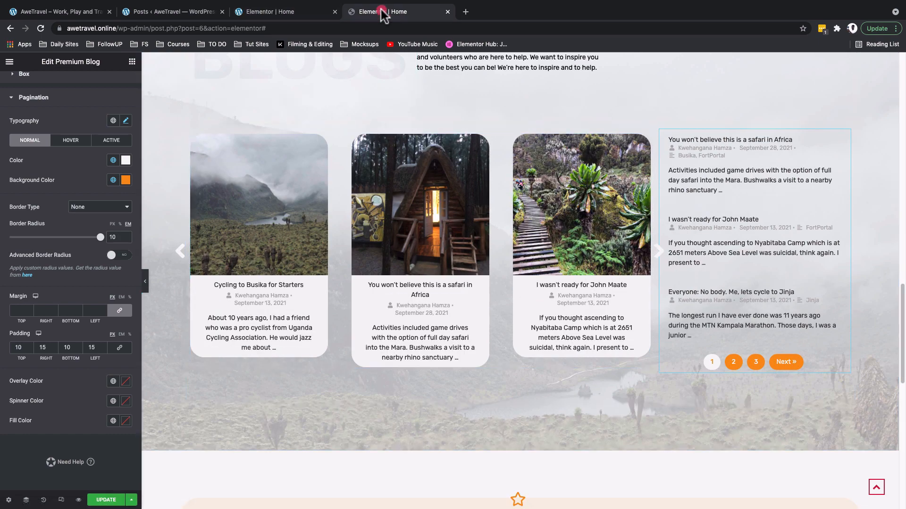
pyautogui.click(660, 132)
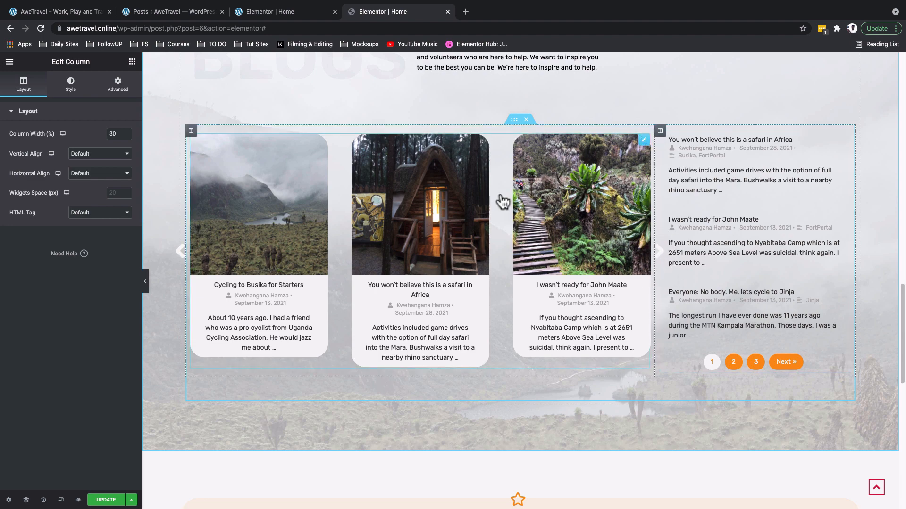
pyautogui.click(116, 89)
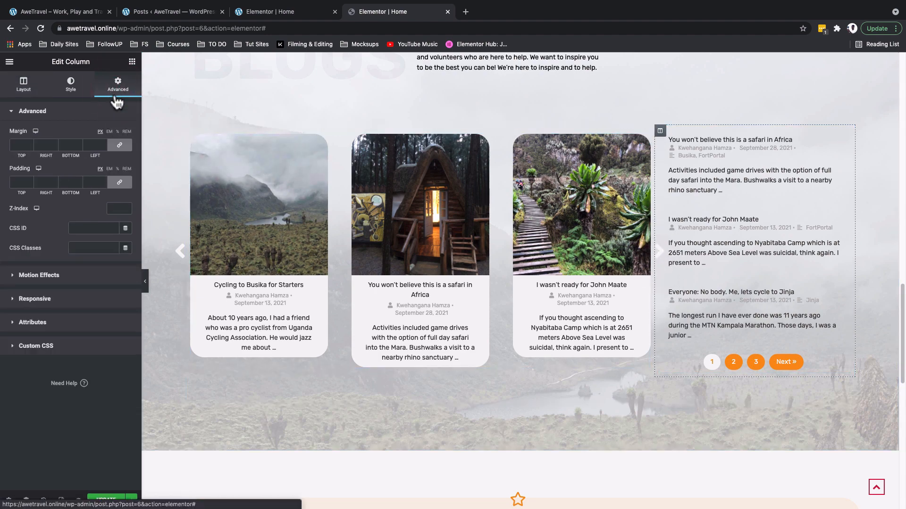
pyautogui.click(119, 183)
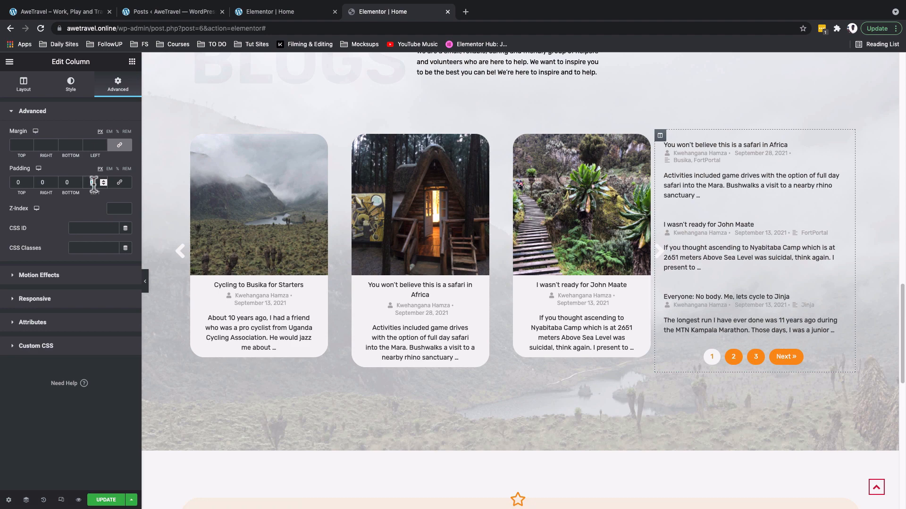
pyautogui.write('30')
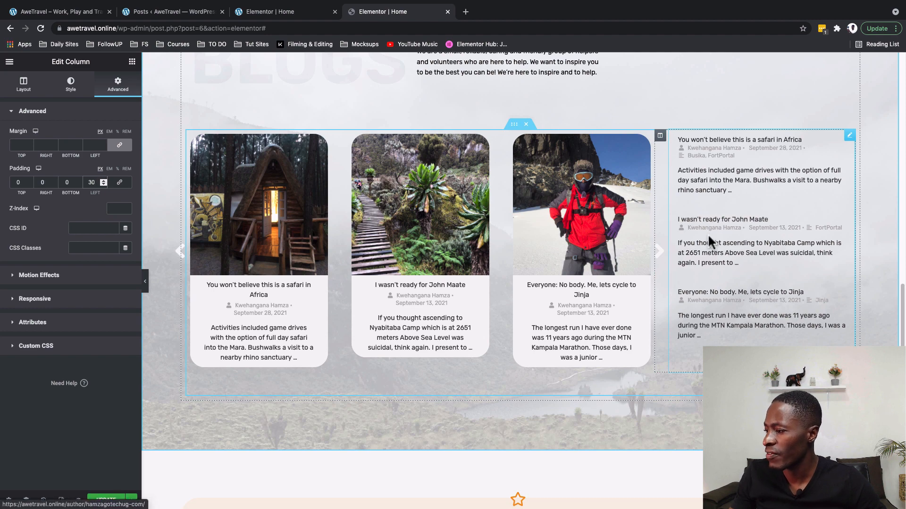
pyautogui.click(751, 259)
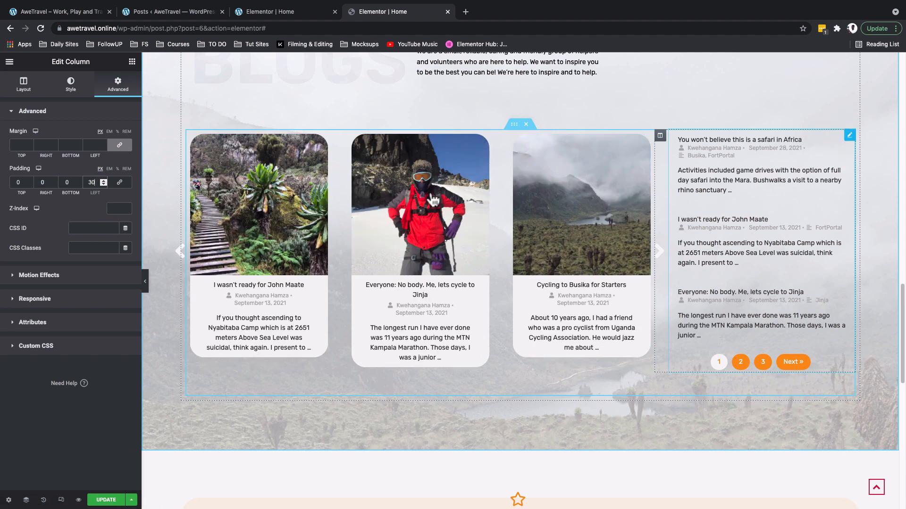
pyautogui.click(32, 12)
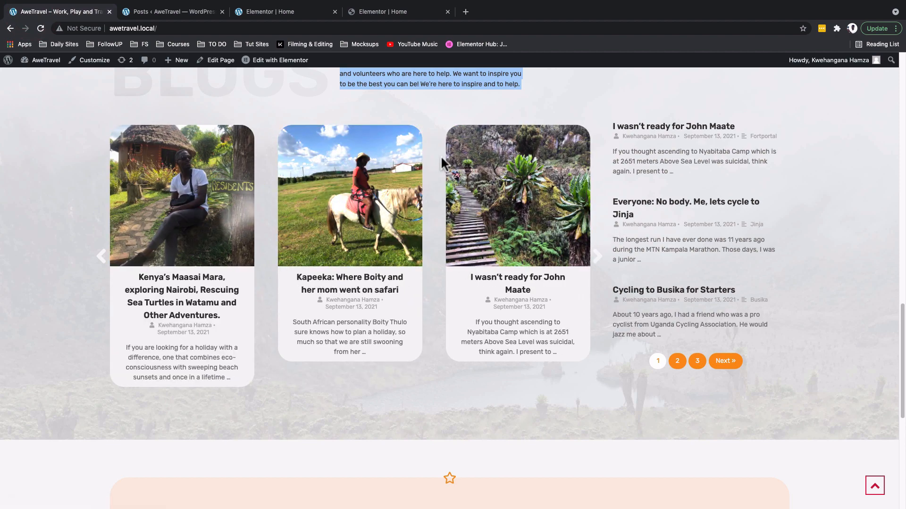
pyautogui.click(363, 14)
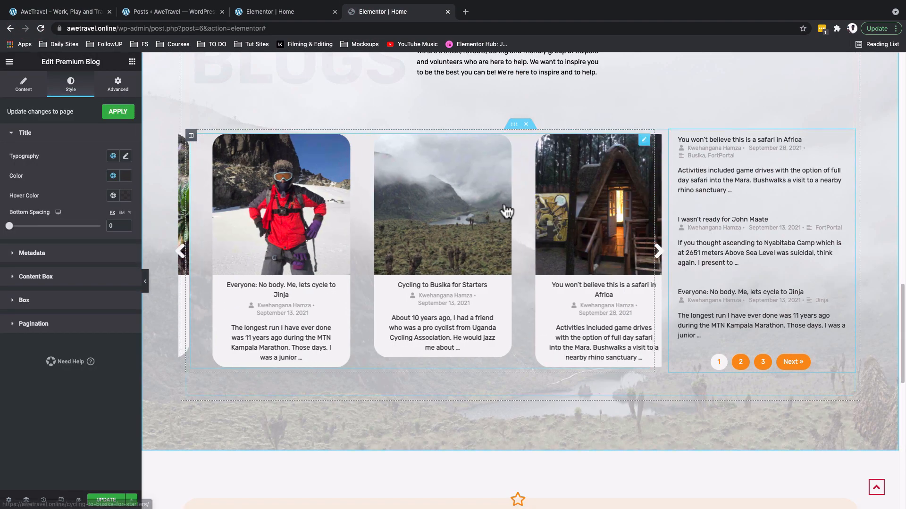
# Apply the Secondary global font to the side post list titles.
pyautogui.click(850, 136)
pyautogui.click(71, 84)
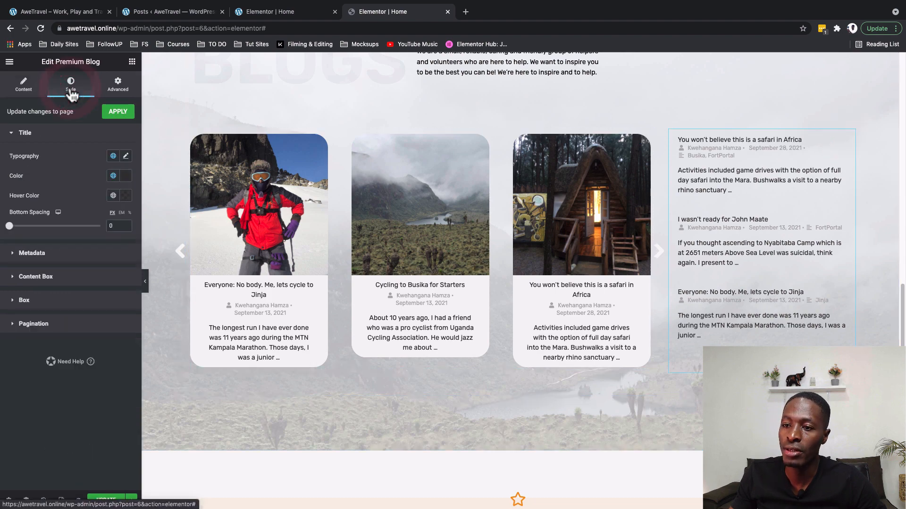
pyautogui.click(113, 157)
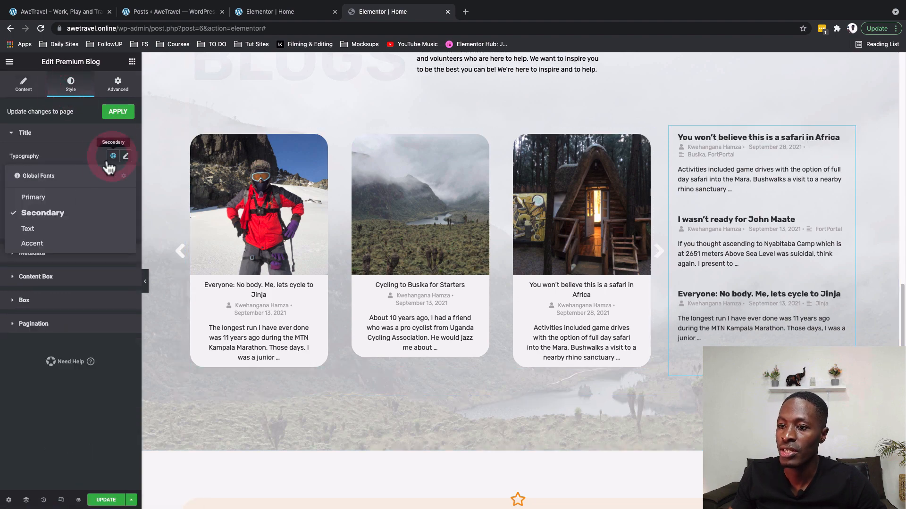
pyautogui.click(56, 211)
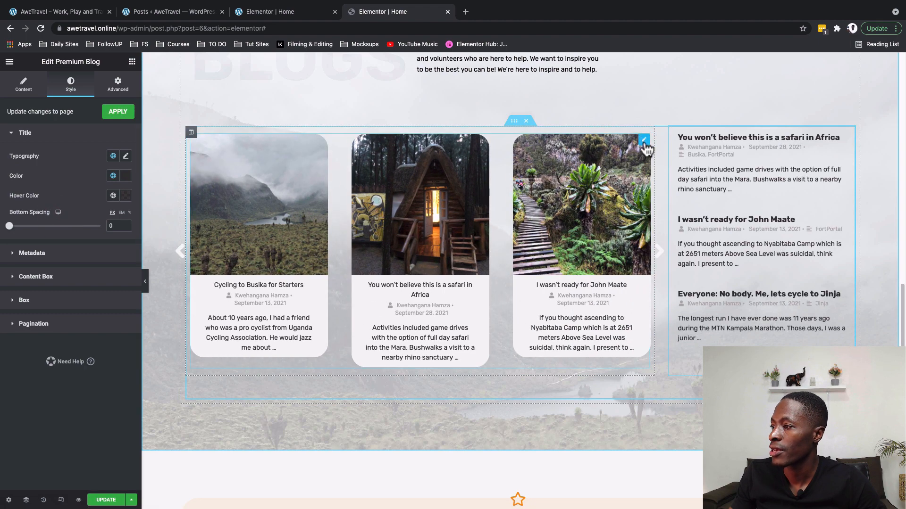
# Apply the Secondary global font to the carousel card titles.
pyautogui.click(650, 139)
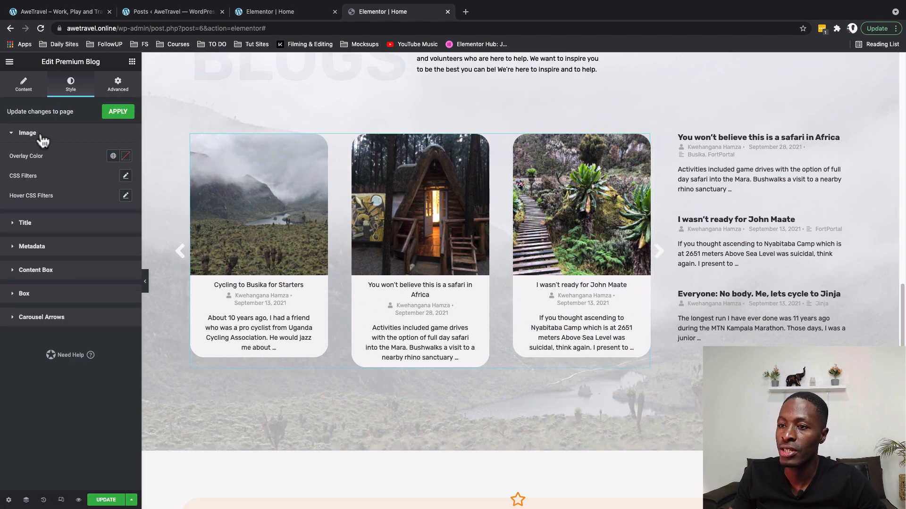
pyautogui.click(40, 227)
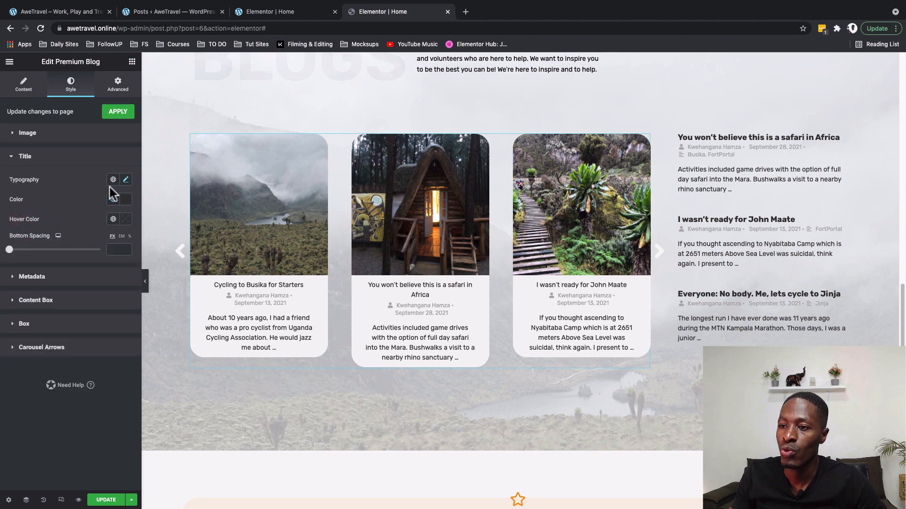
pyautogui.click(113, 180)
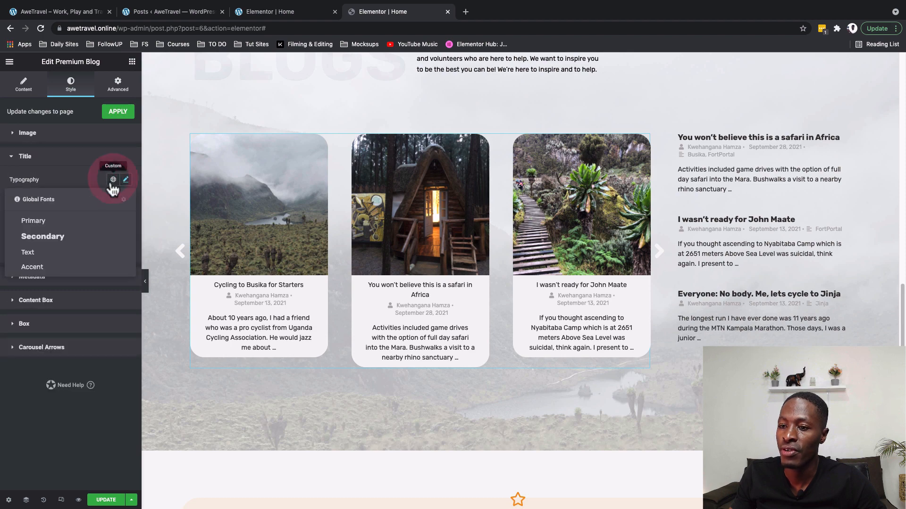
pyautogui.click(70, 238)
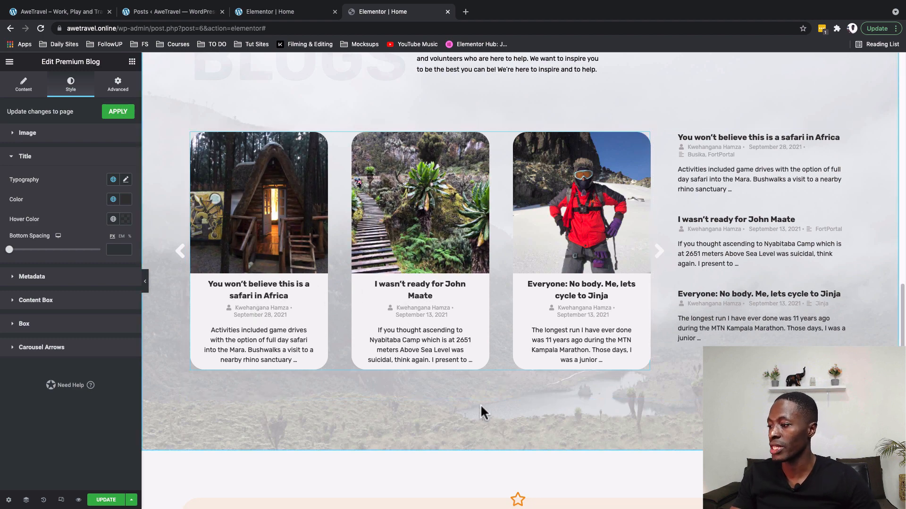
# Save the page with Update and switch the editor to tablet view.
pyautogui.click(102, 501)
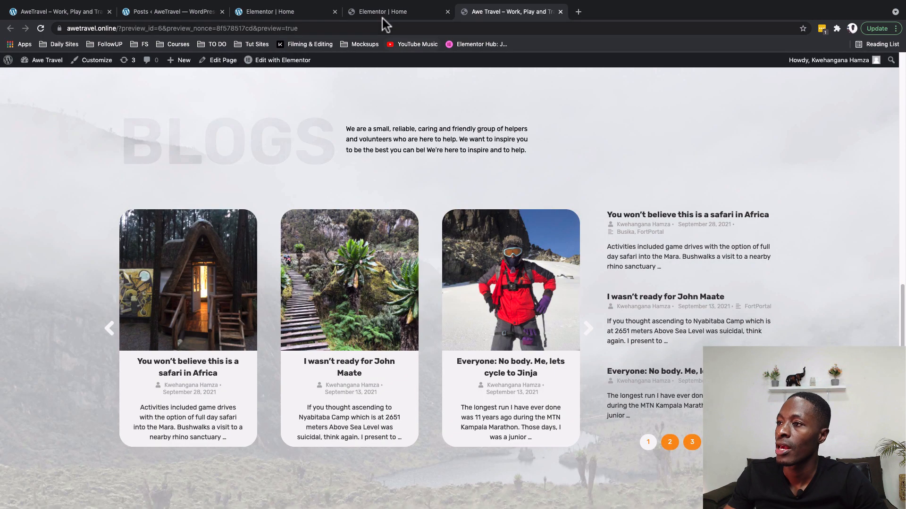
pyautogui.click(380, 11)
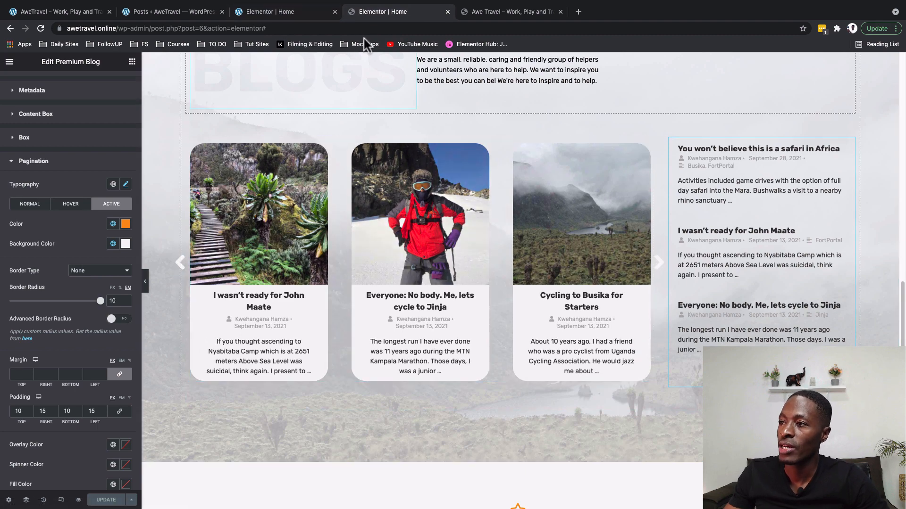
pyautogui.click(61, 500)
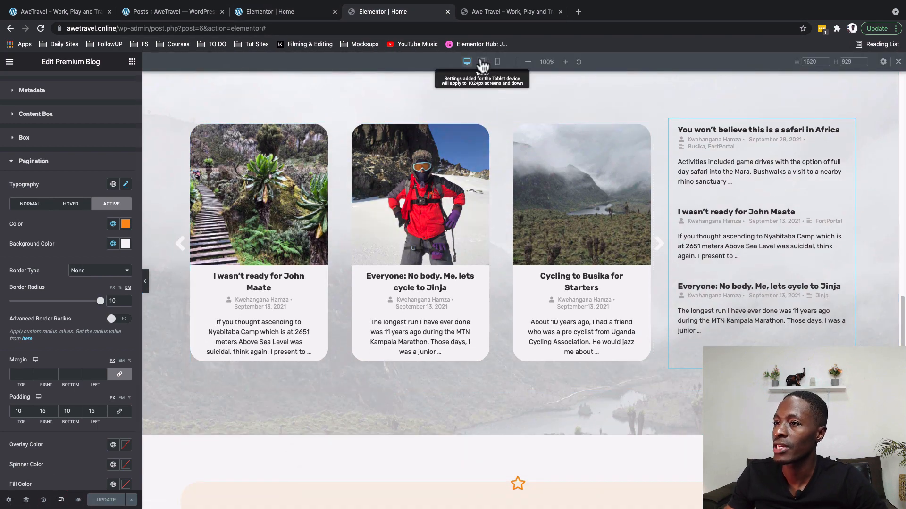
pyautogui.click(482, 63)
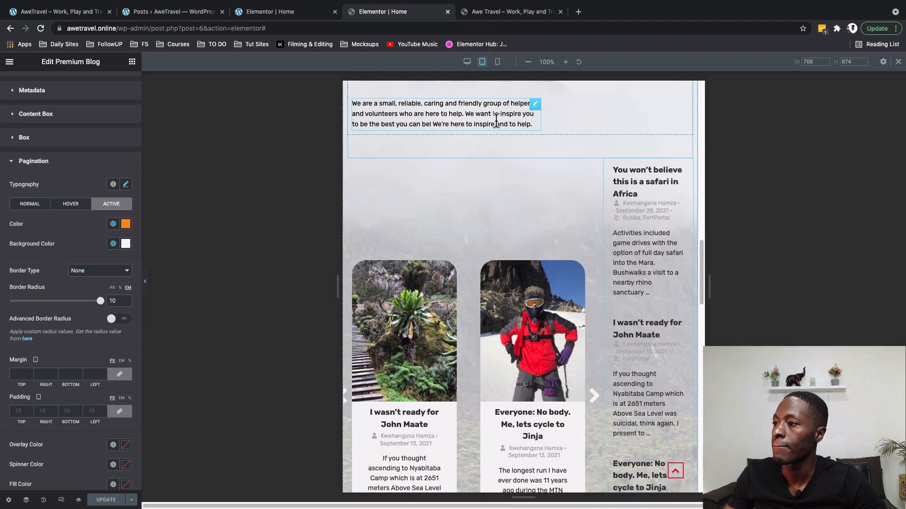
pyautogui.scroll(-1, 624, 265)
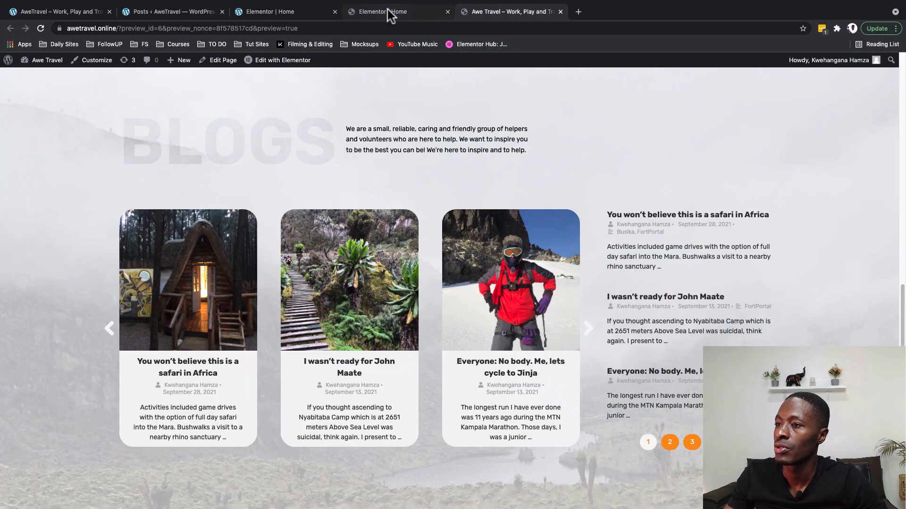
pyautogui.click(387, 11)
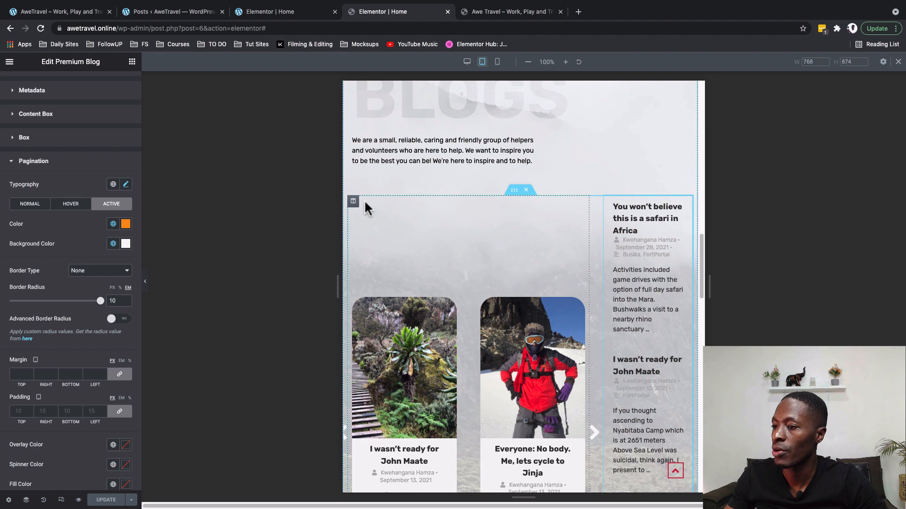
# Set both the carousel and post list columns to 100% width on tablet.
pyautogui.click(353, 201)
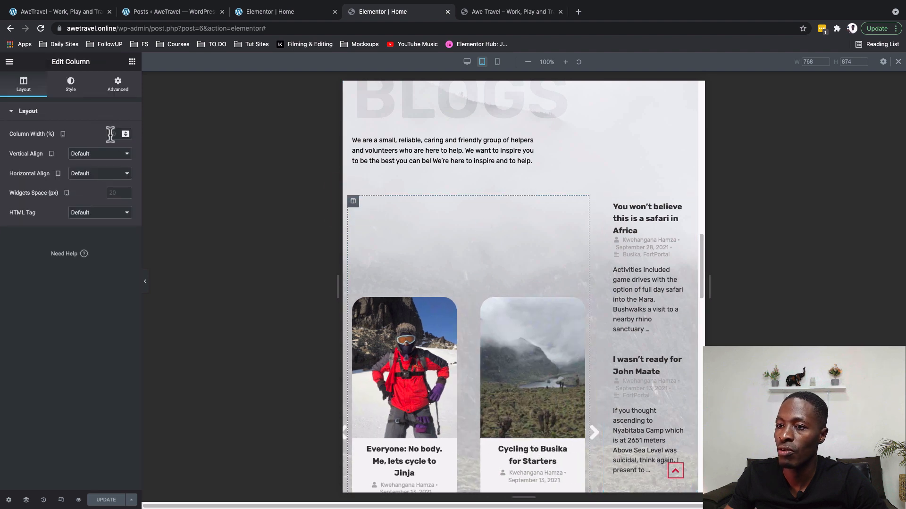
pyautogui.write('100')
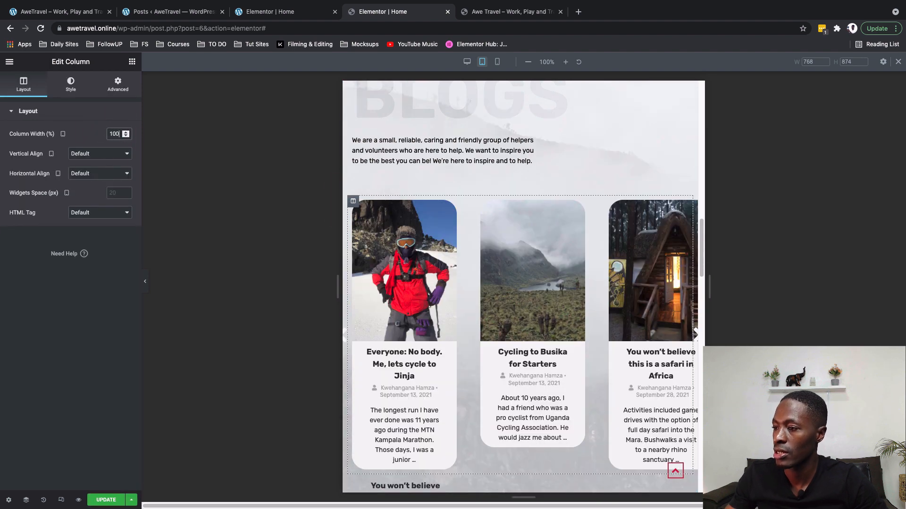
pyautogui.scroll(-5, 408, 254)
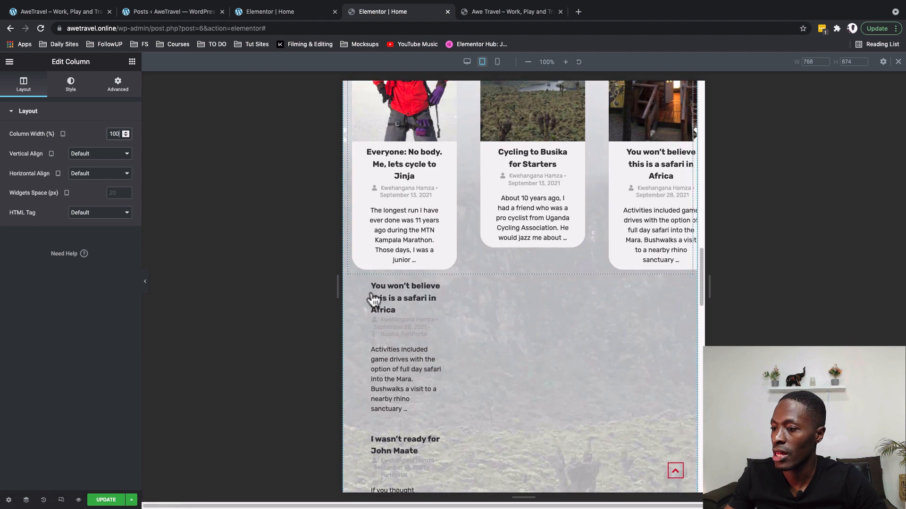
pyautogui.click(353, 282)
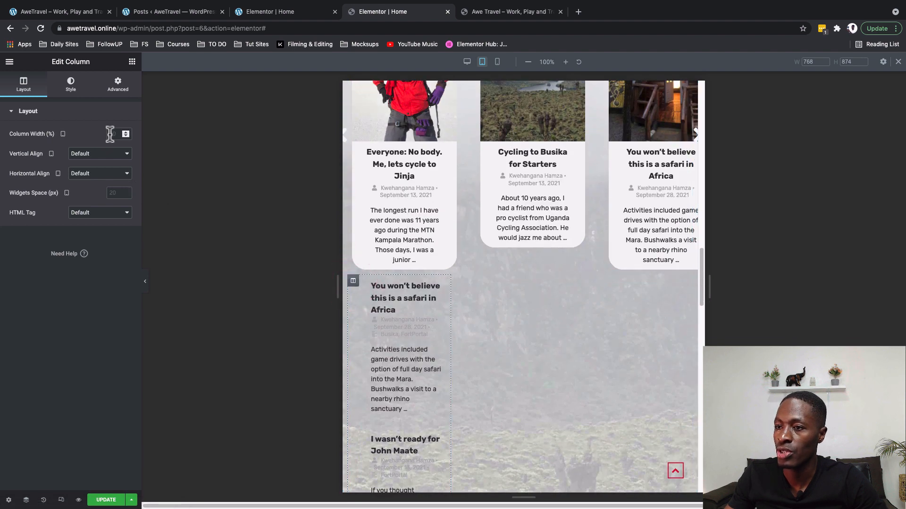
pyautogui.write('100')
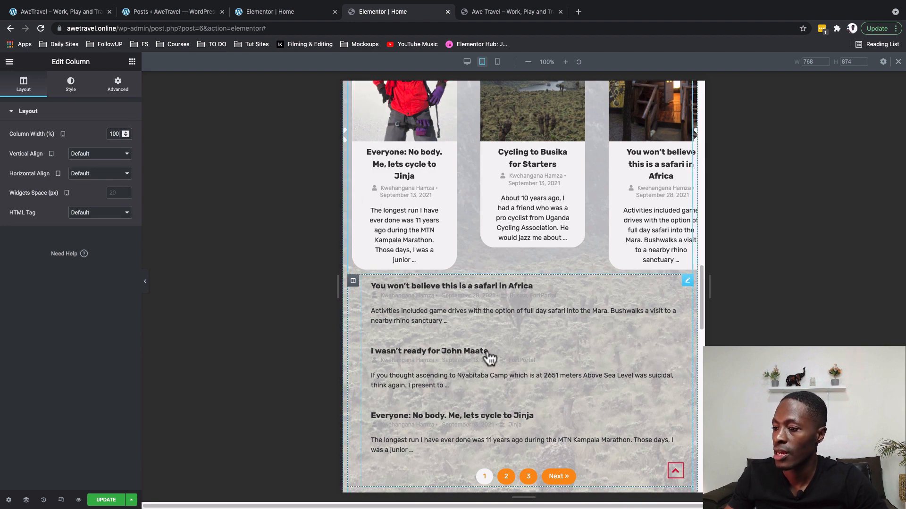
pyautogui.scroll(5, 486, 358)
pyautogui.click(534, 186)
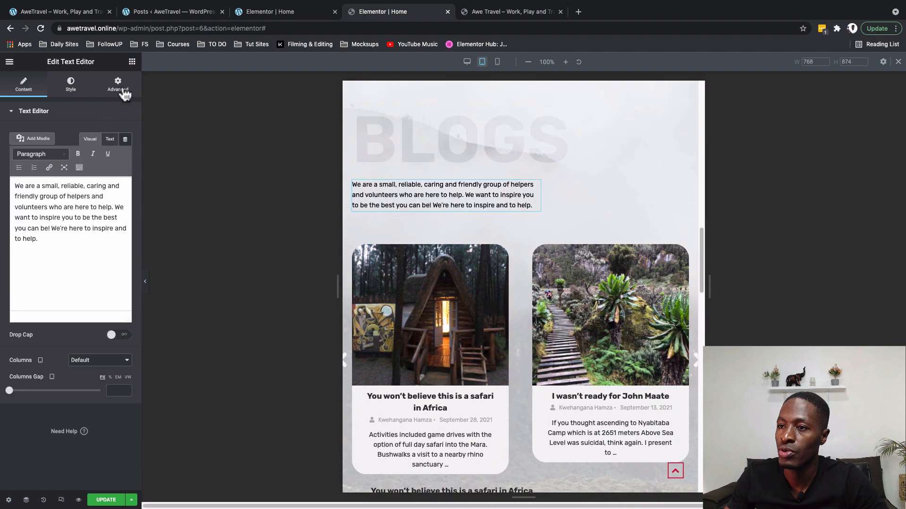
# Widen the intro text block beside BLOGS to 100% width.
pyautogui.click(124, 92)
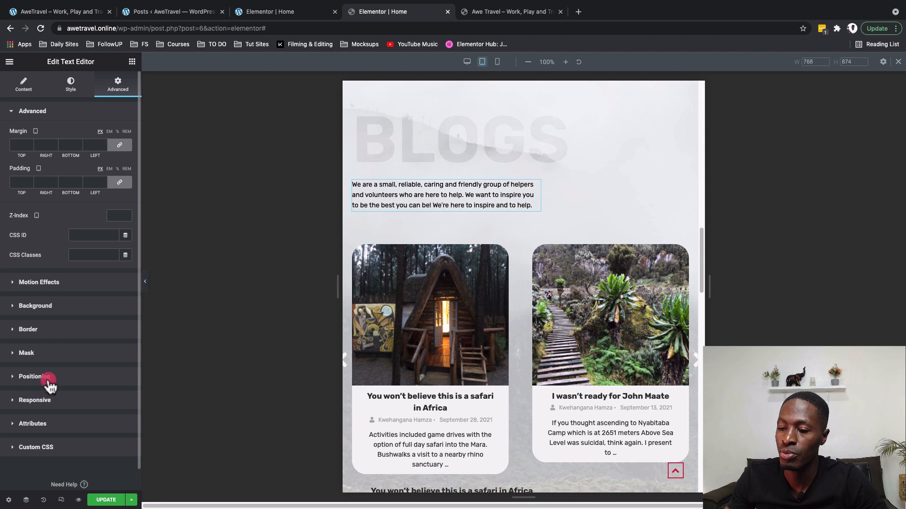
pyautogui.click(47, 377)
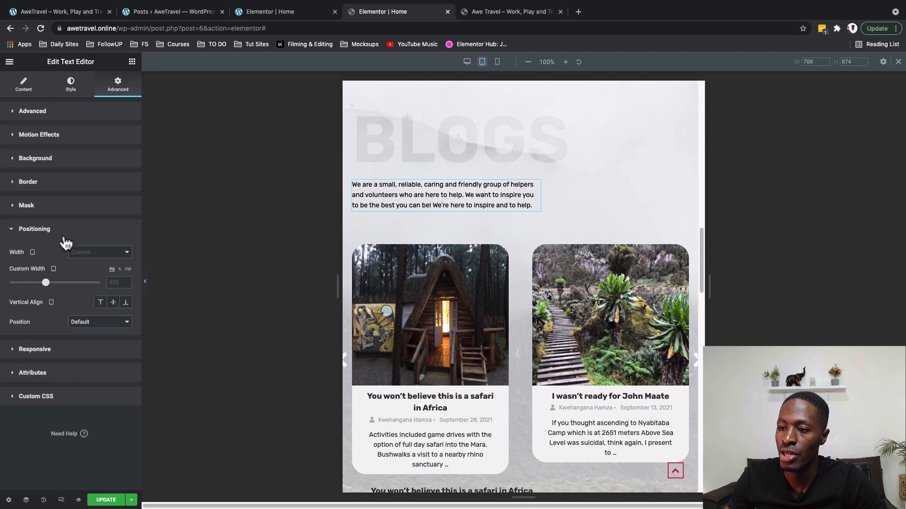
pyautogui.click(120, 270)
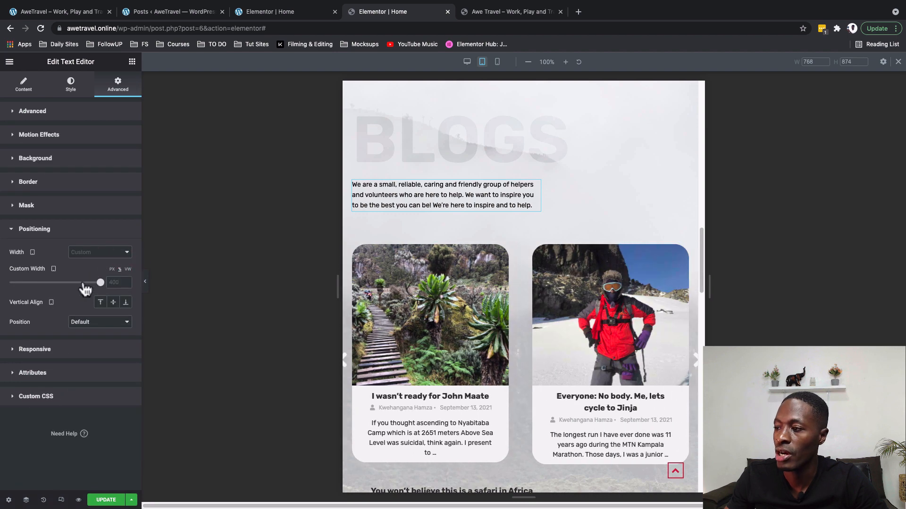
pyautogui.moveTo(84, 285); pyautogui.dragTo(187, 276)
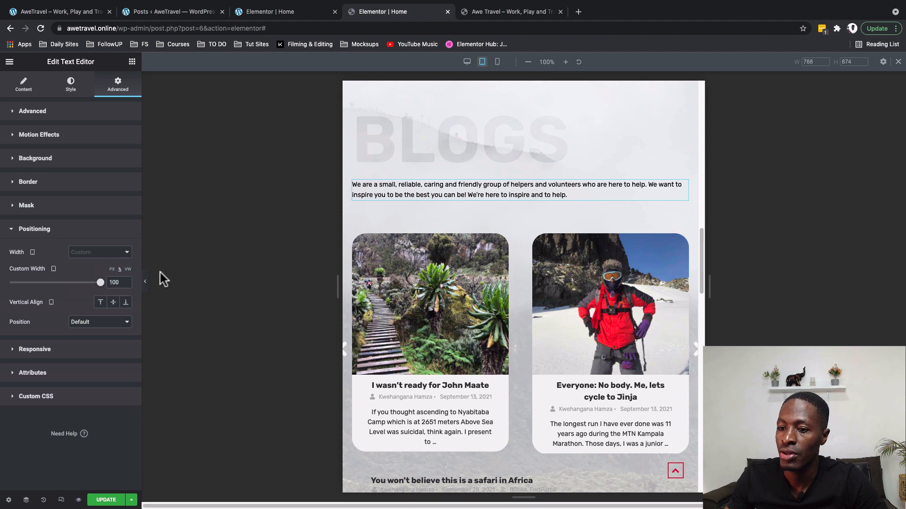
pyautogui.hotkey('ctrl', 'Tab')
pyautogui.click(404, 12)
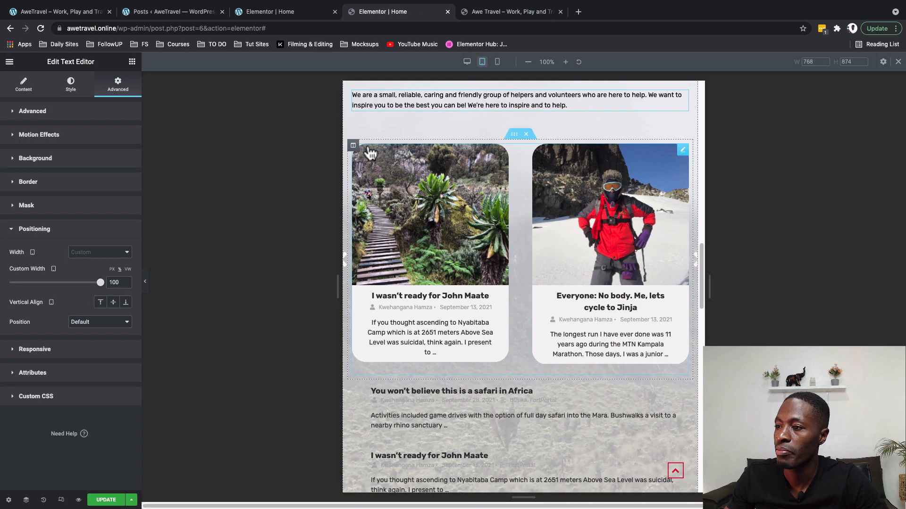
# Give the carousel column 30 px left and right padding in tablet view.
pyautogui.click(352, 147)
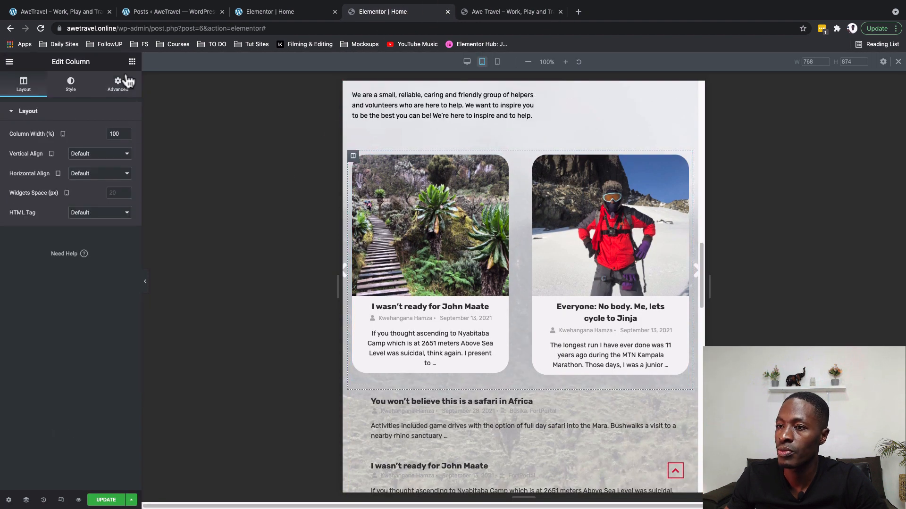
pyautogui.click(113, 89)
pyautogui.click(120, 184)
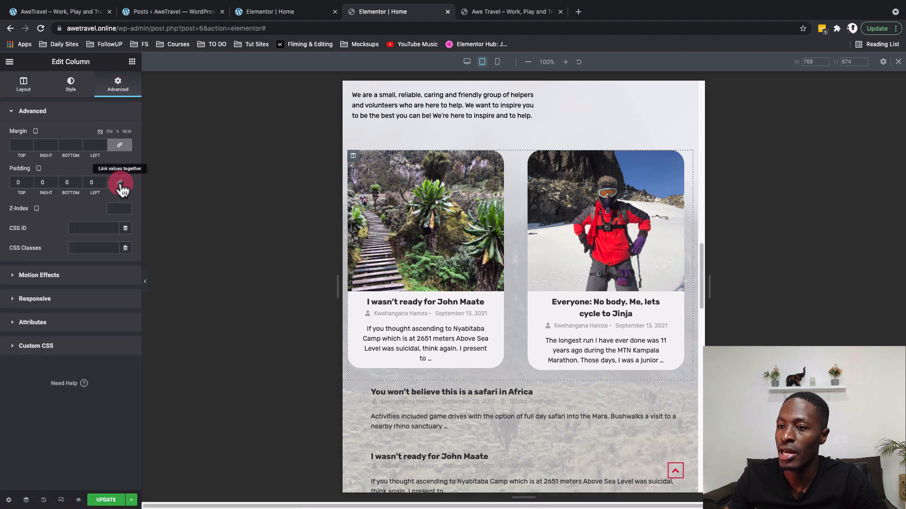
pyautogui.doubleClick(44, 183)
pyautogui.write('30')
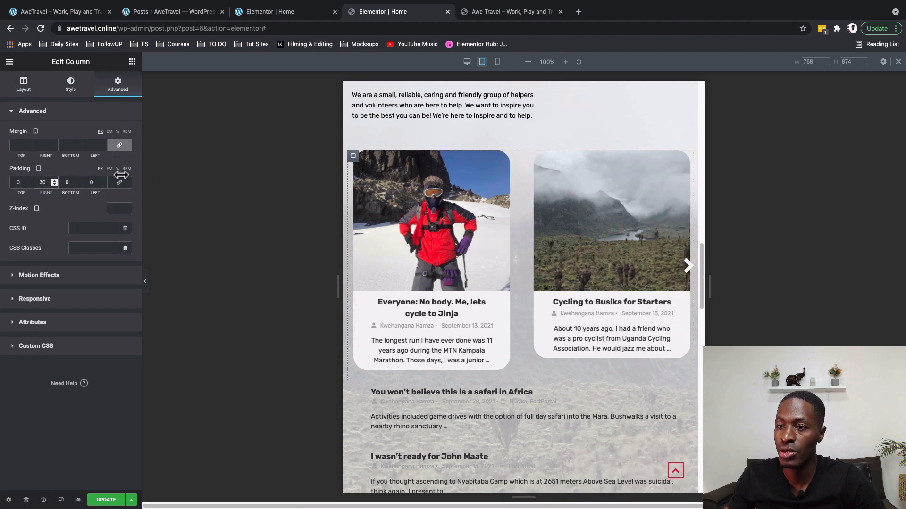
pyautogui.doubleClick(91, 182)
pyautogui.write('30')
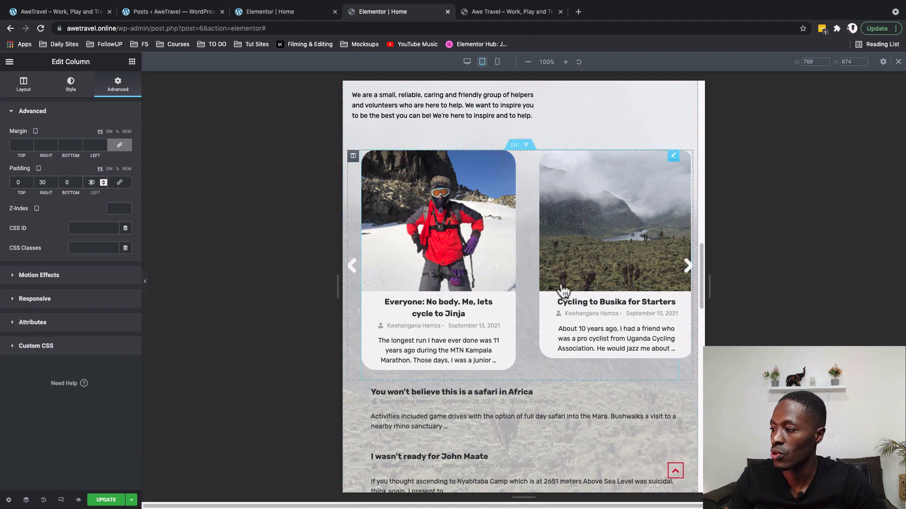
pyautogui.click(273, 15)
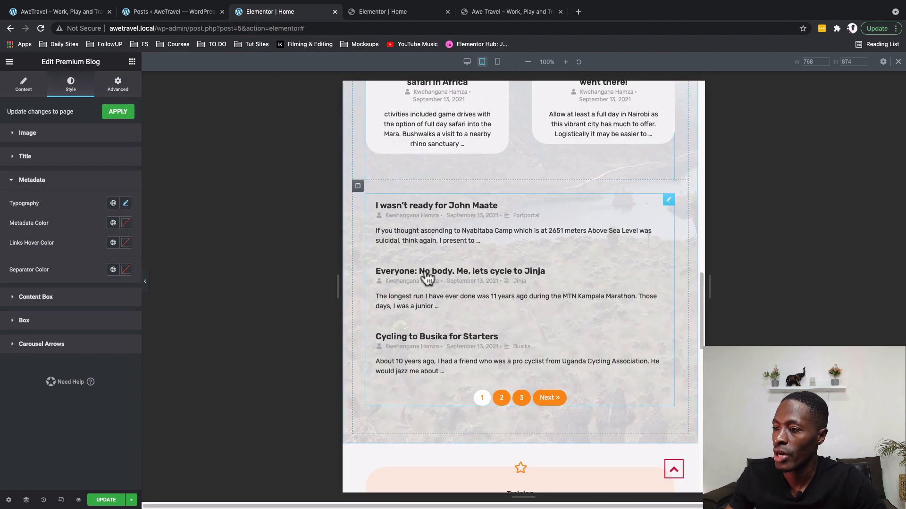
pyautogui.click(399, 15)
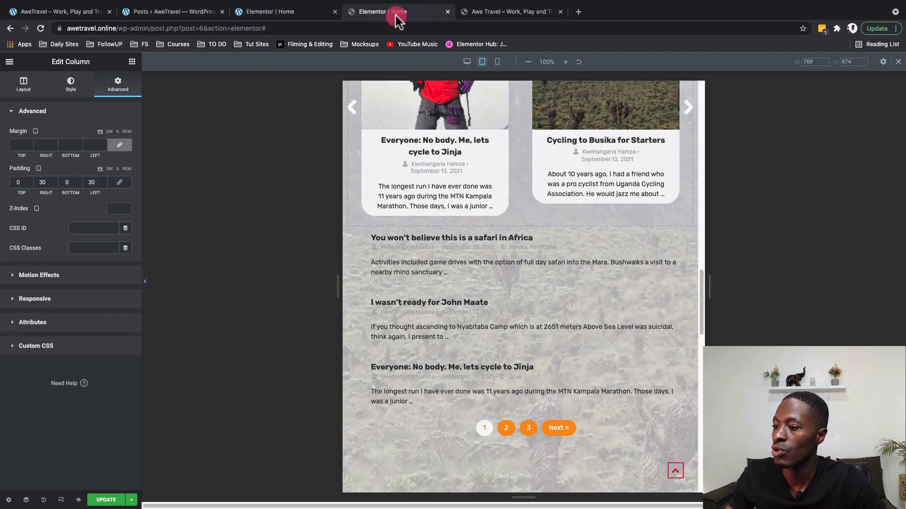
# Raise the Blogs section's background overlay opacity to 0.88 and view the live preview.
pyautogui.scroll(-1, 475, 405)
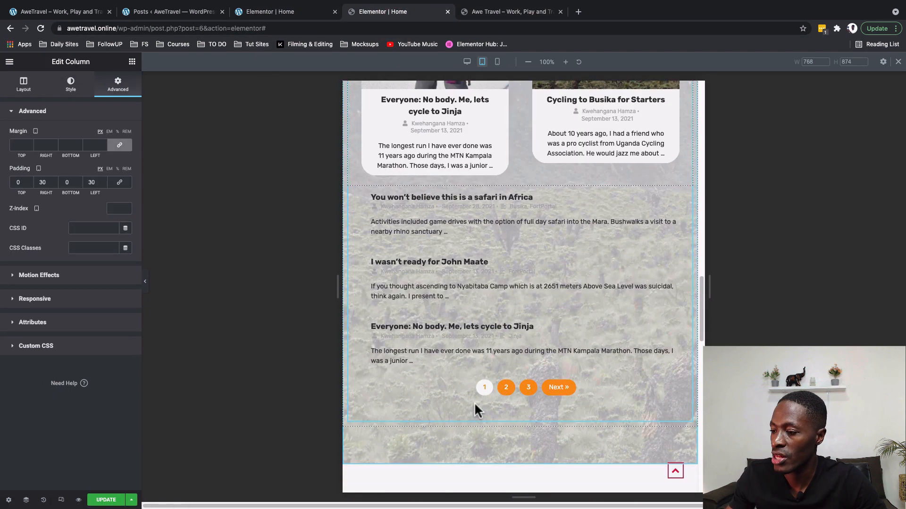
pyautogui.scroll(6, 474, 402)
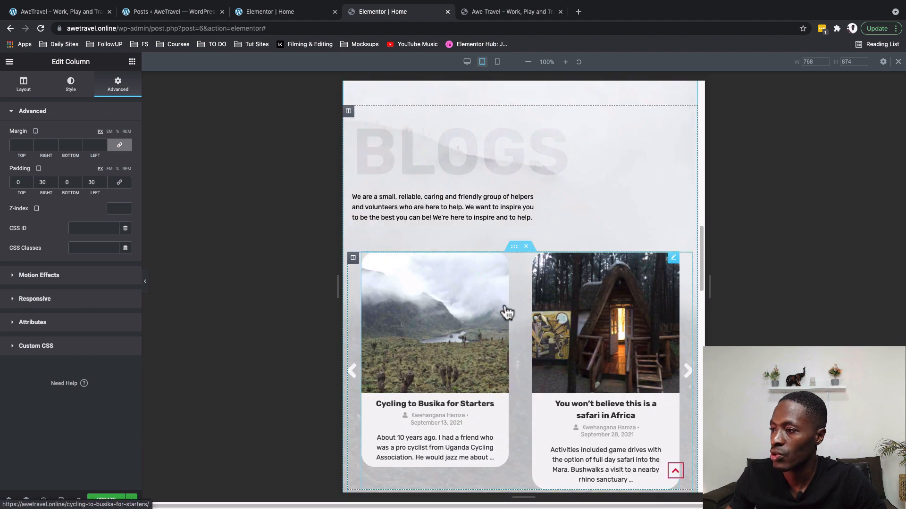
pyautogui.scroll(-1, 503, 313)
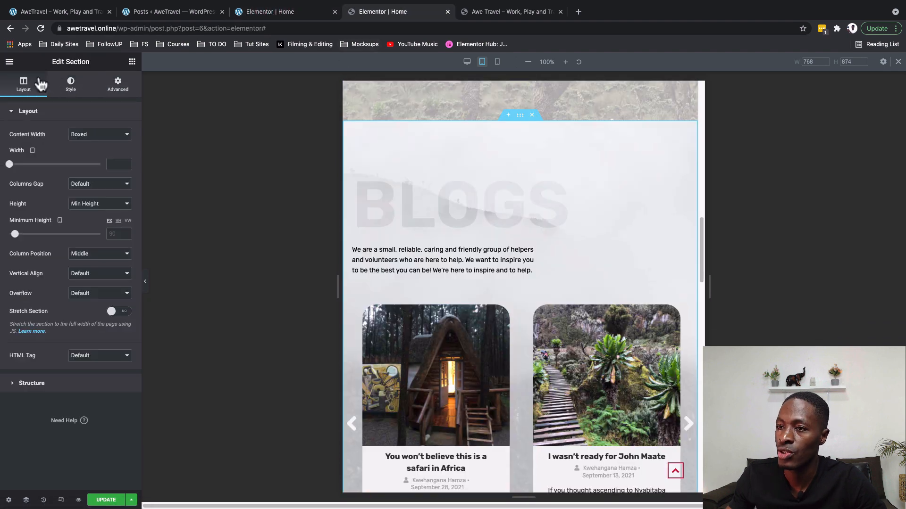
pyautogui.click(72, 85)
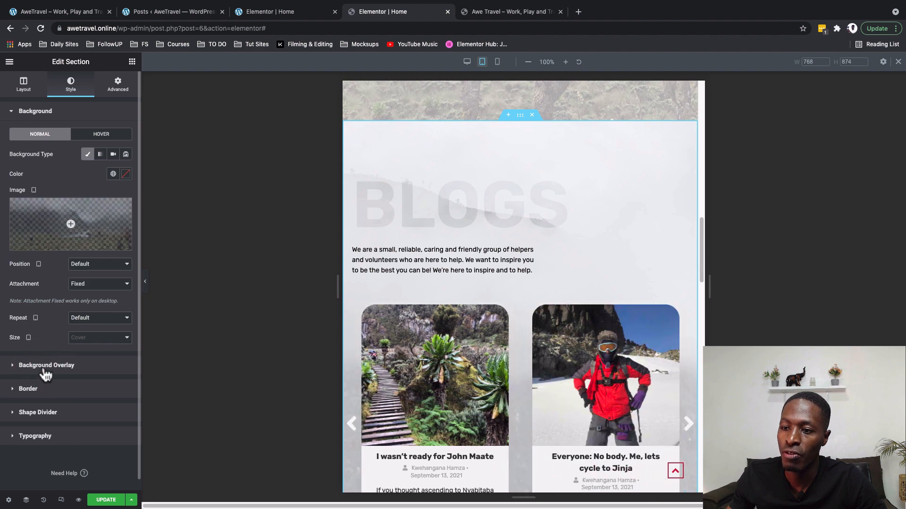
pyautogui.click(46, 366)
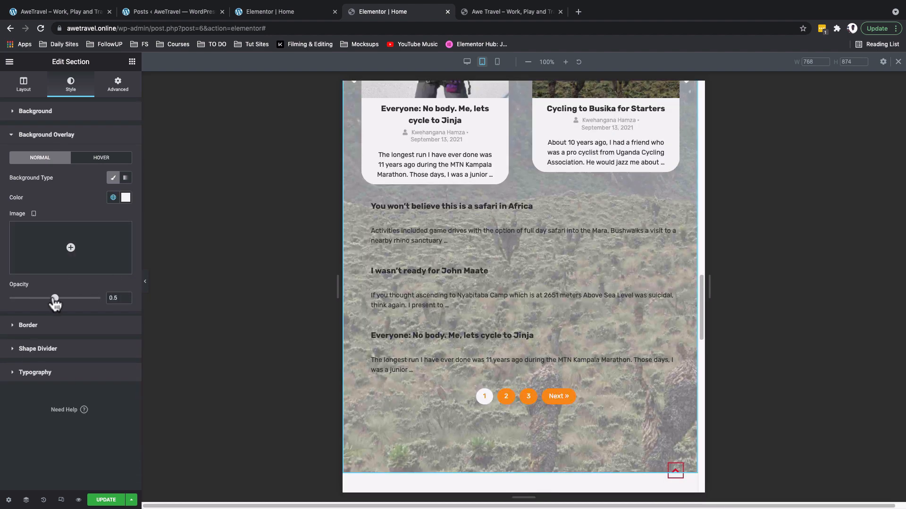
pyautogui.moveTo(61, 299); pyautogui.dragTo(86, 298)
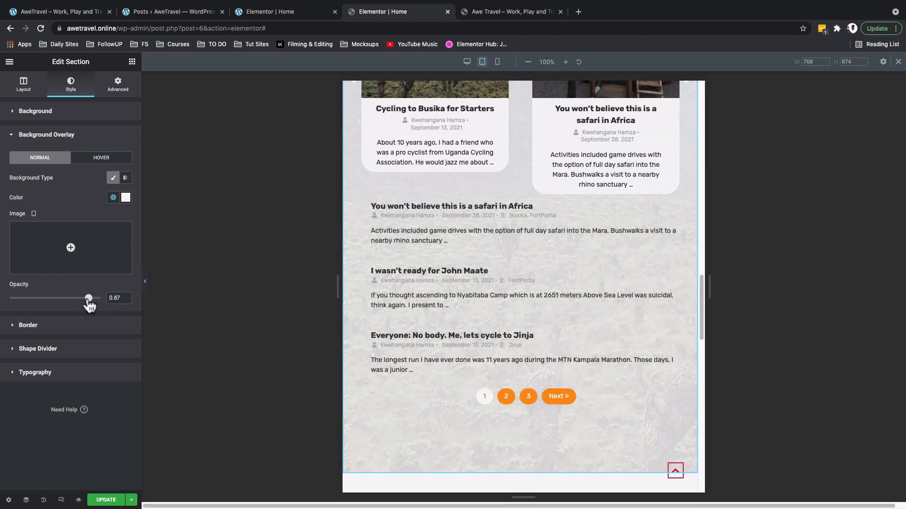
pyautogui.moveTo(88, 300); pyautogui.dragTo(89, 300)
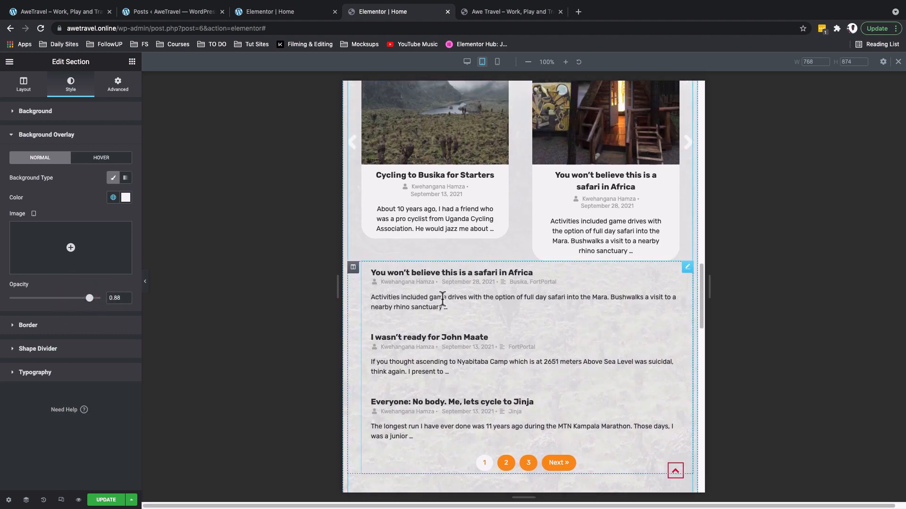
pyautogui.click(486, 12)
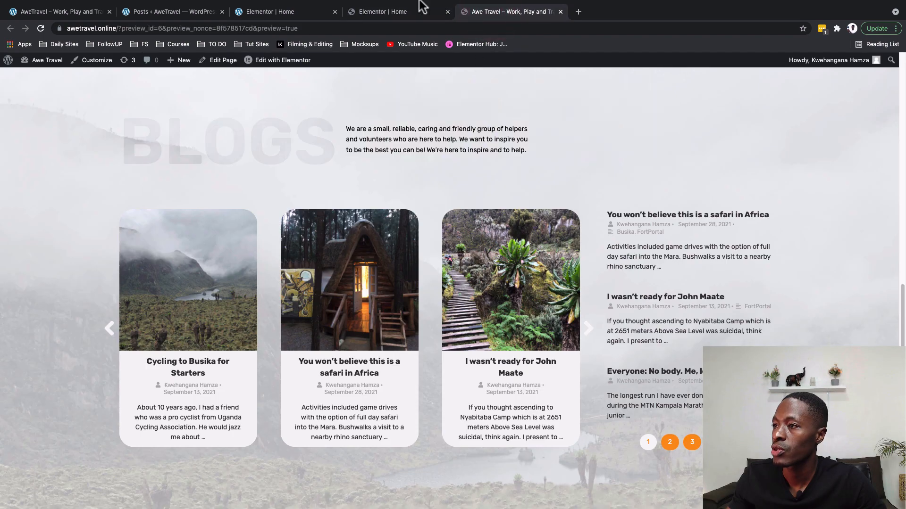
# In mobile view, shrink the BLOGS heading font size to 80 px.
pyautogui.click(416, 13)
pyautogui.click(496, 62)
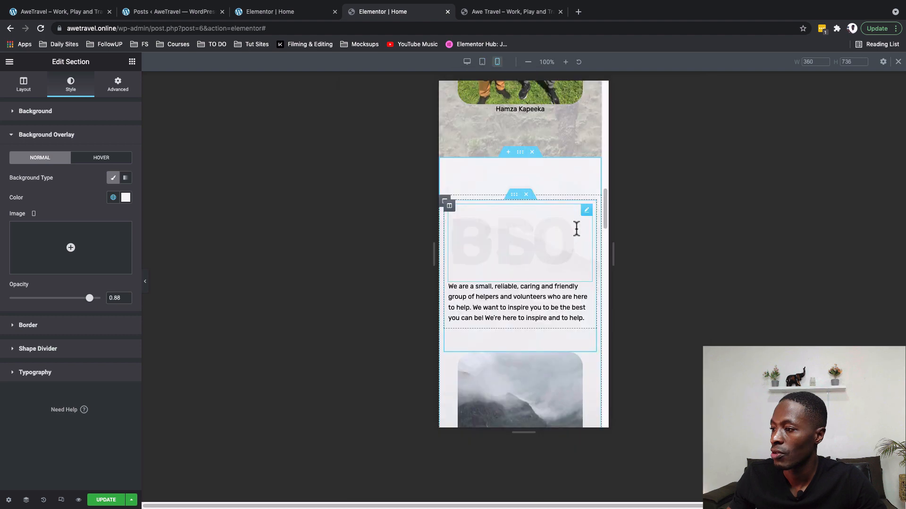
pyautogui.click(586, 210)
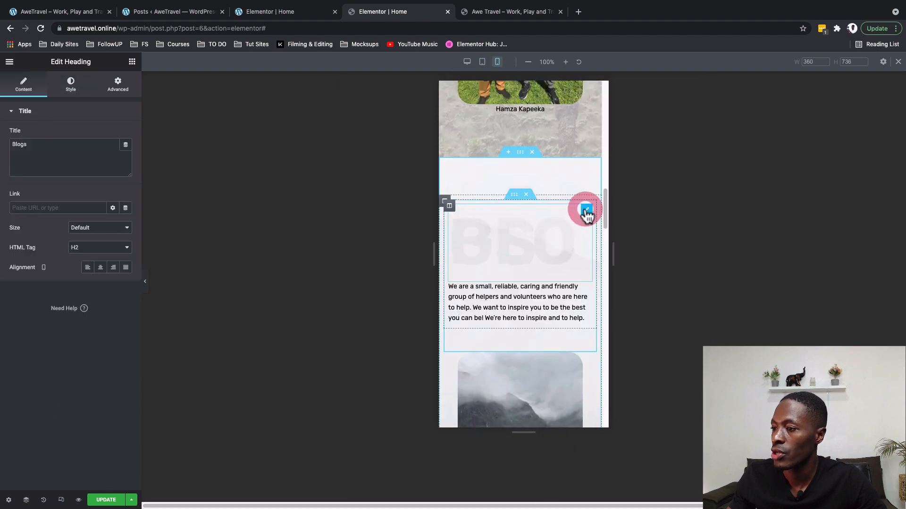
pyautogui.click(66, 90)
pyautogui.click(125, 154)
pyautogui.click(46, 228)
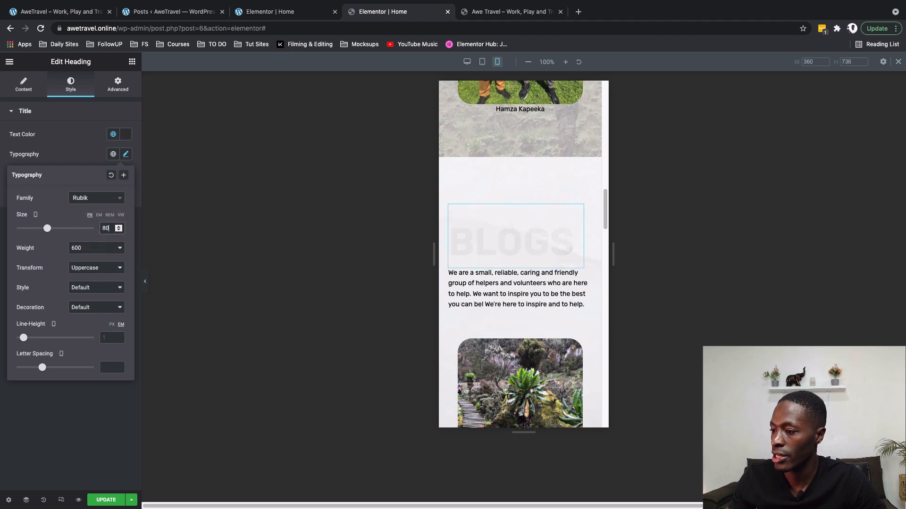
pyautogui.scroll(-7, 559, 382)
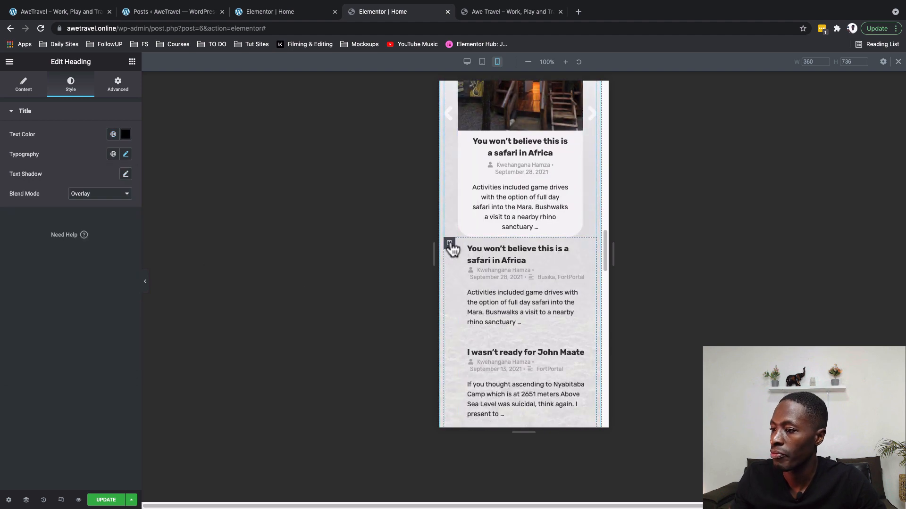
# Set the post list column's mobile padding to 0 with 30 px top.
pyautogui.click(449, 243)
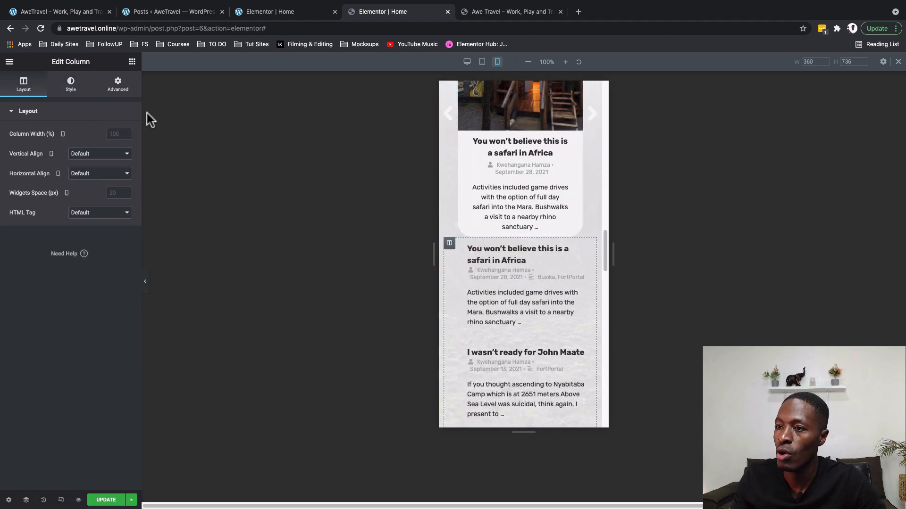
pyautogui.click(127, 89)
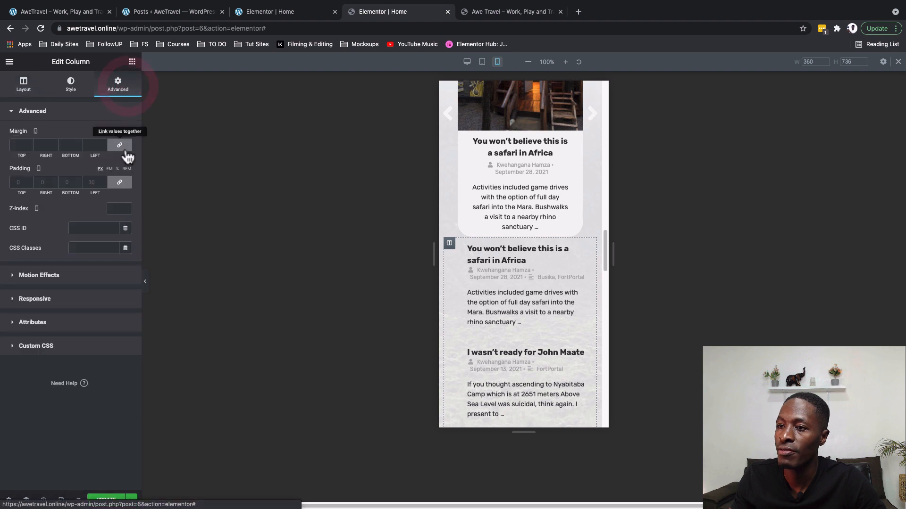
pyautogui.click(125, 184)
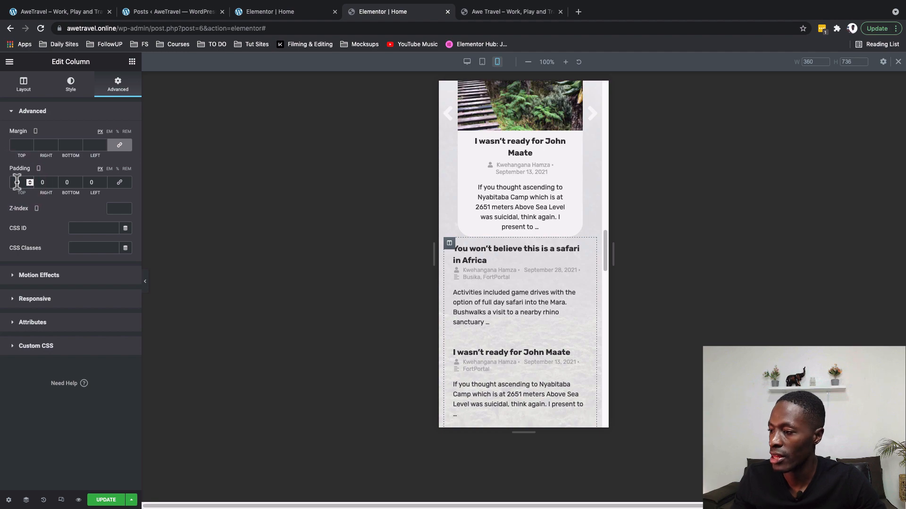
pyautogui.write('30')
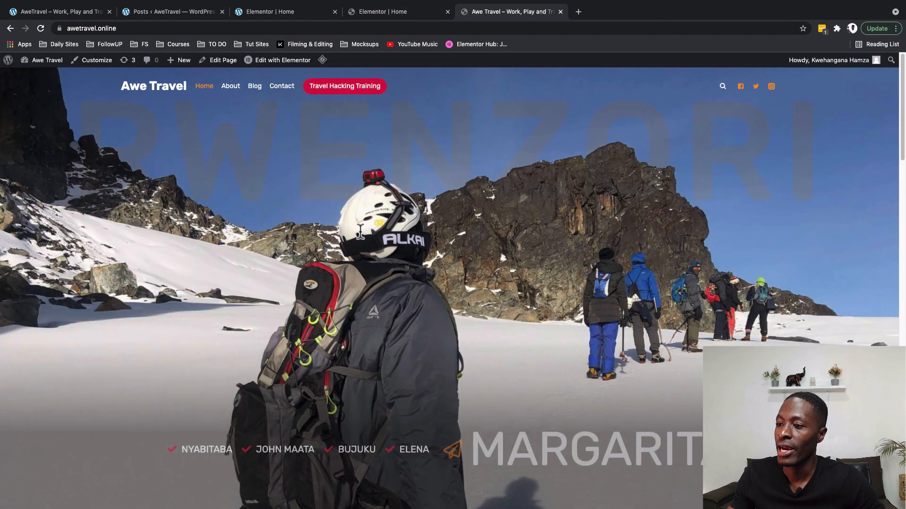
pyautogui.scroll(-10, 360, 237)
pyautogui.scroll(-8, 361, 236)
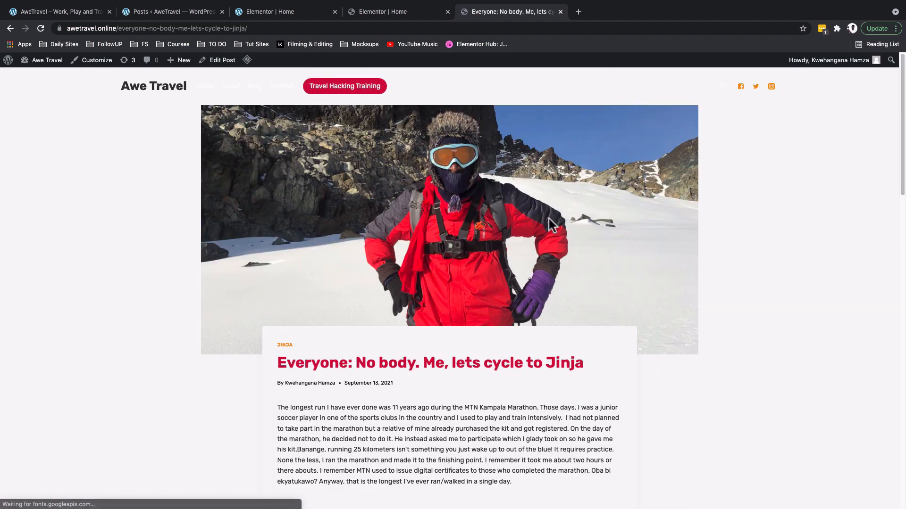
pyautogui.scroll(-12, 484, 302)
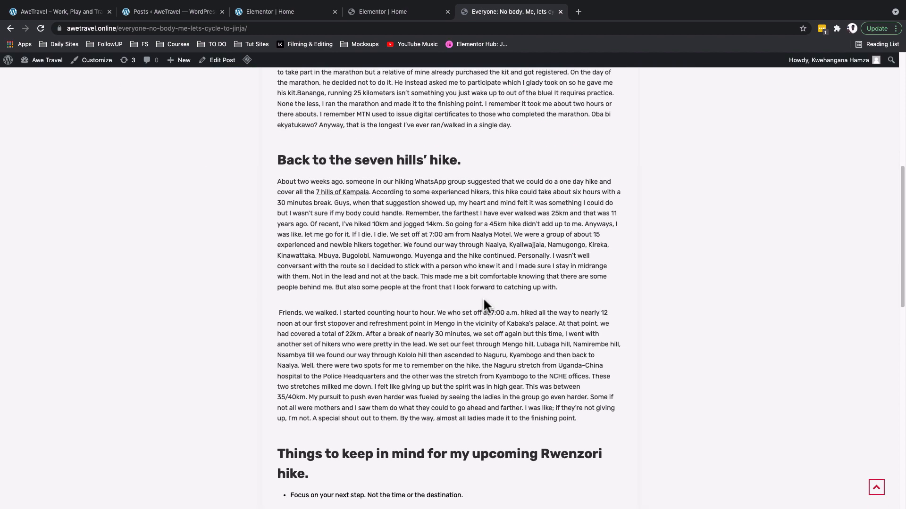
pyautogui.scroll(-6, 483, 299)
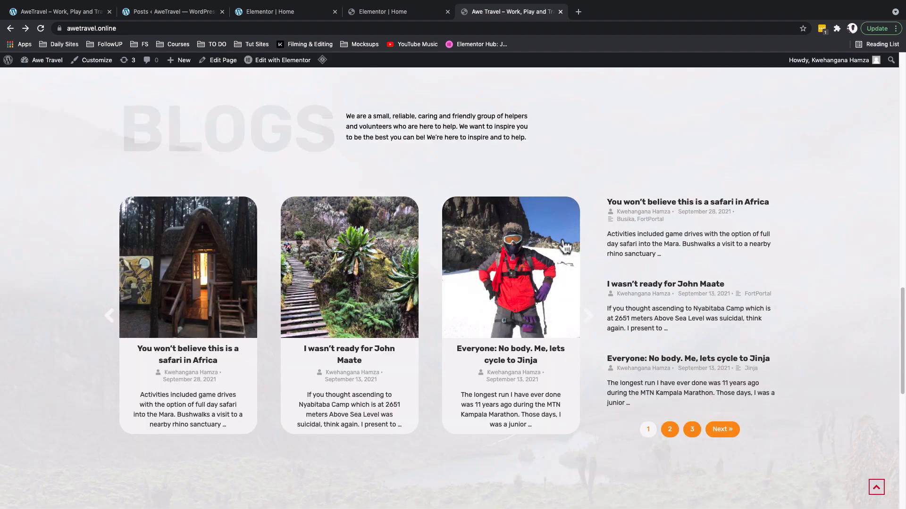
pyautogui.click(586, 324)
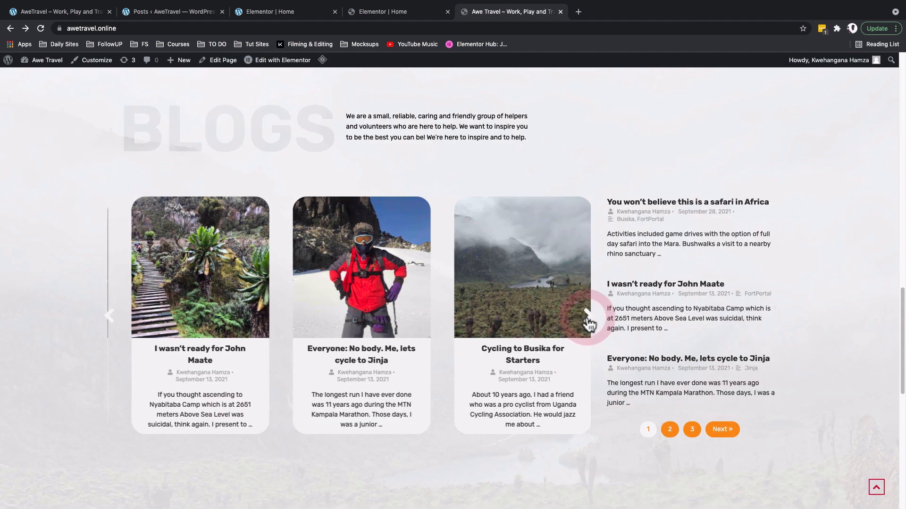
pyautogui.click(587, 324)
pyautogui.click(588, 325)
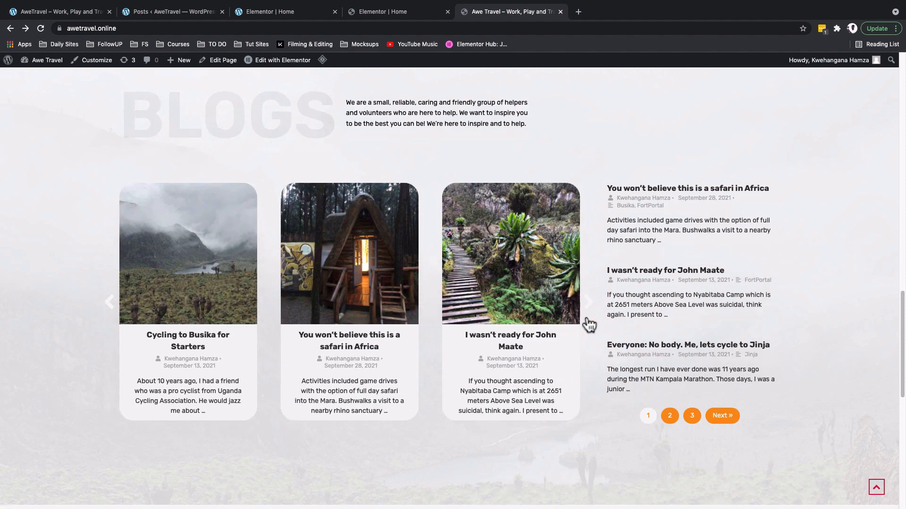
pyautogui.scroll(-1, 586, 315)
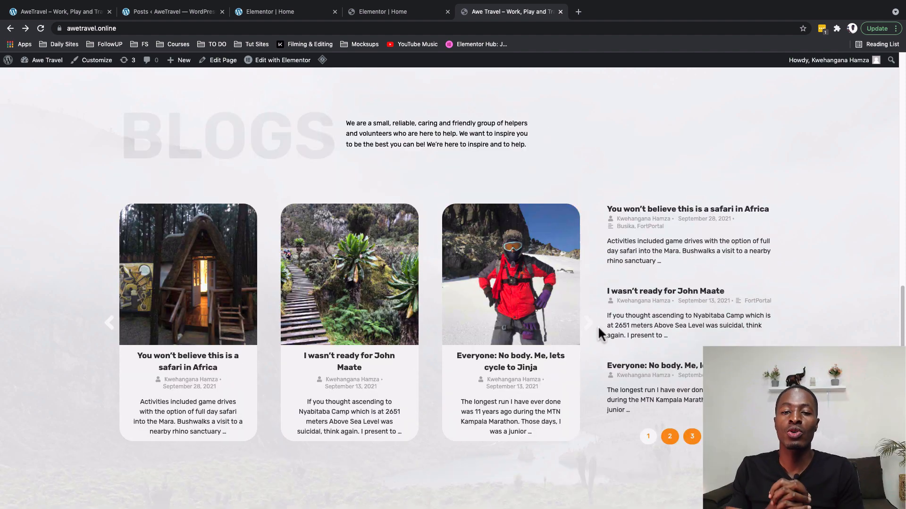